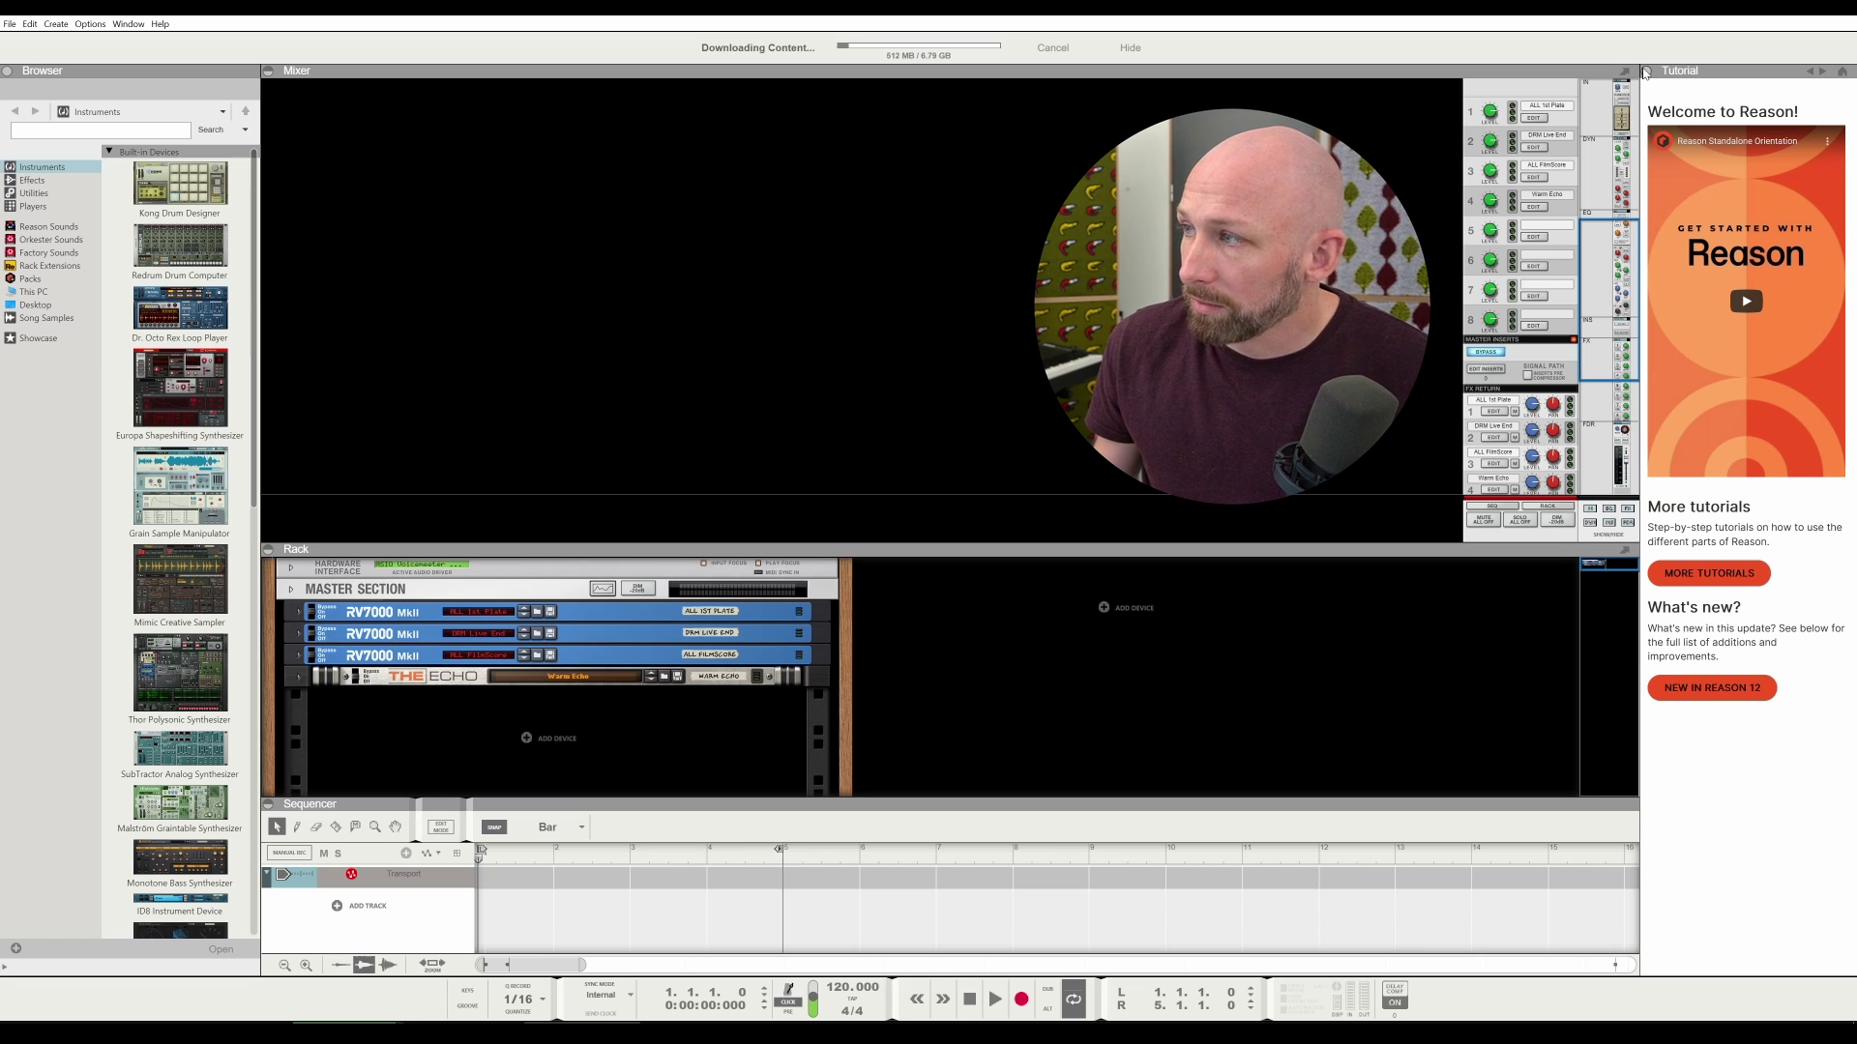
Collapse the Tutorial pane and the Mixer and Sequencer areas so the rack fills the workspace
click(1818, 74)
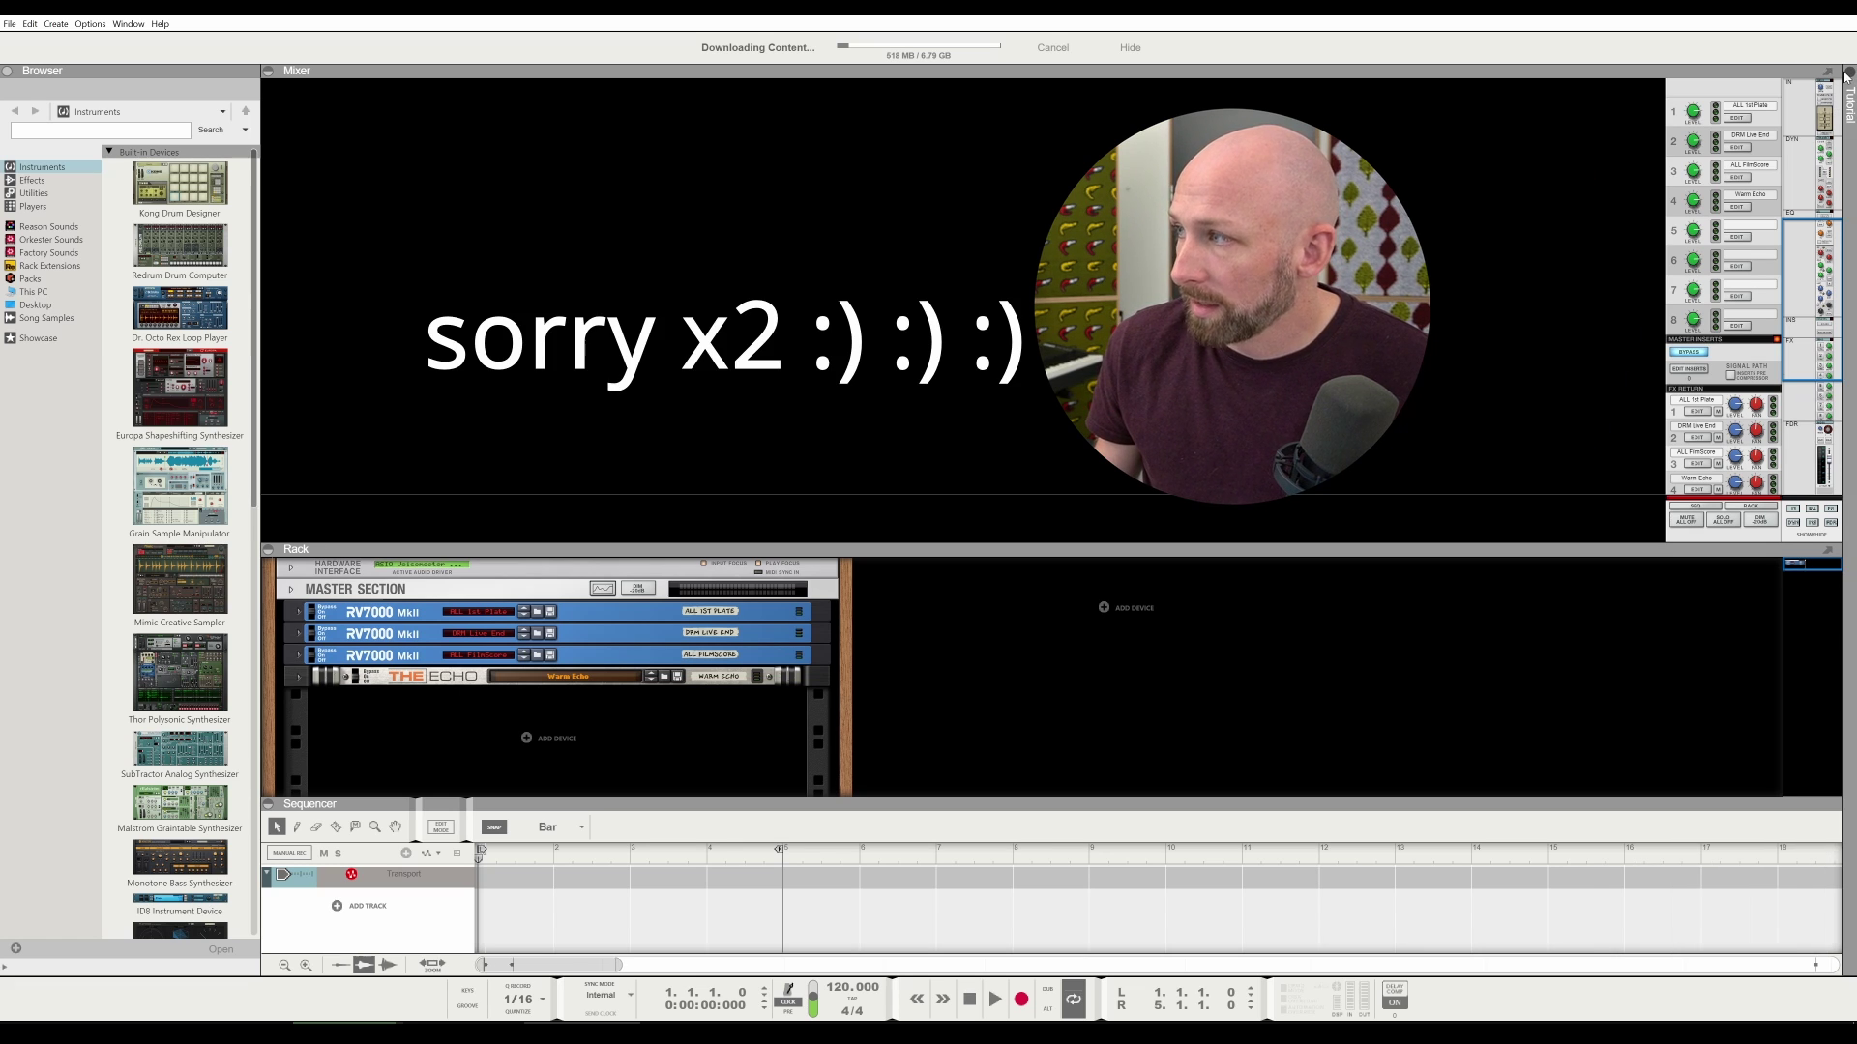
click(261, 70)
click(261, 69)
click(268, 71)
click(268, 71)
click(269, 73)
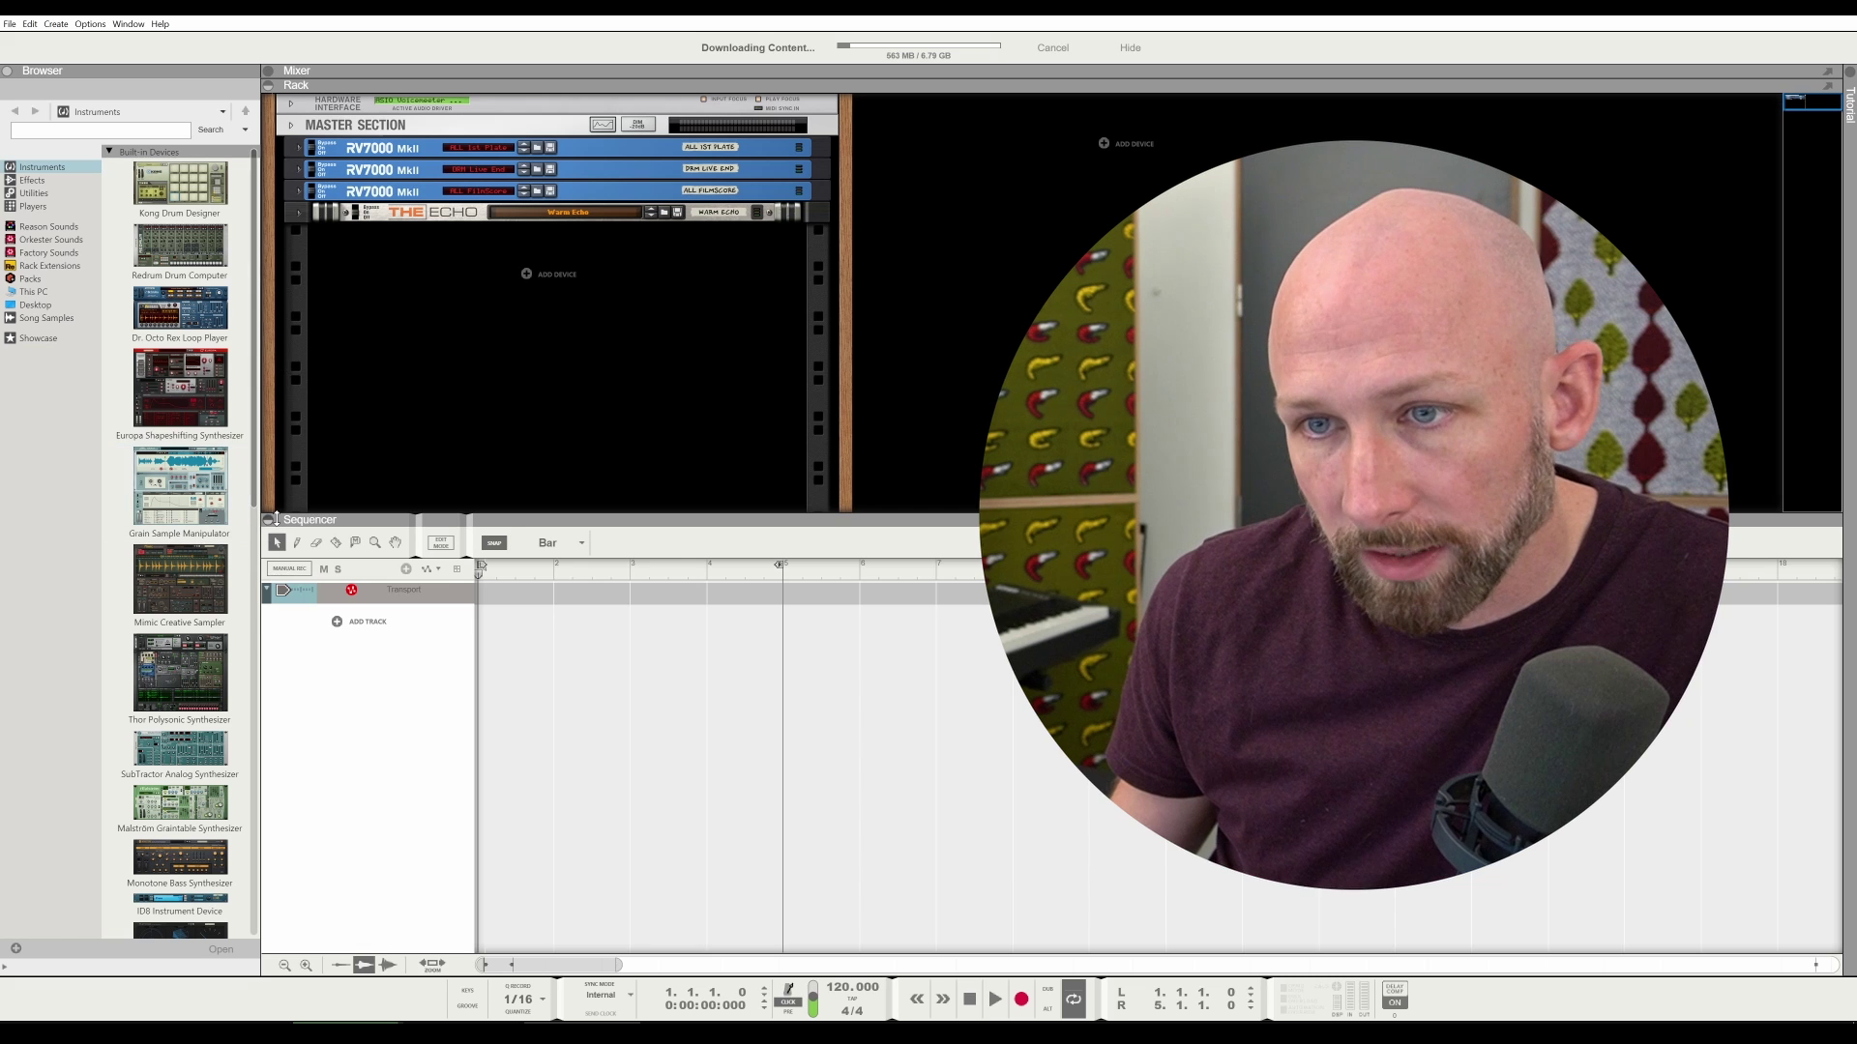
click(268, 520)
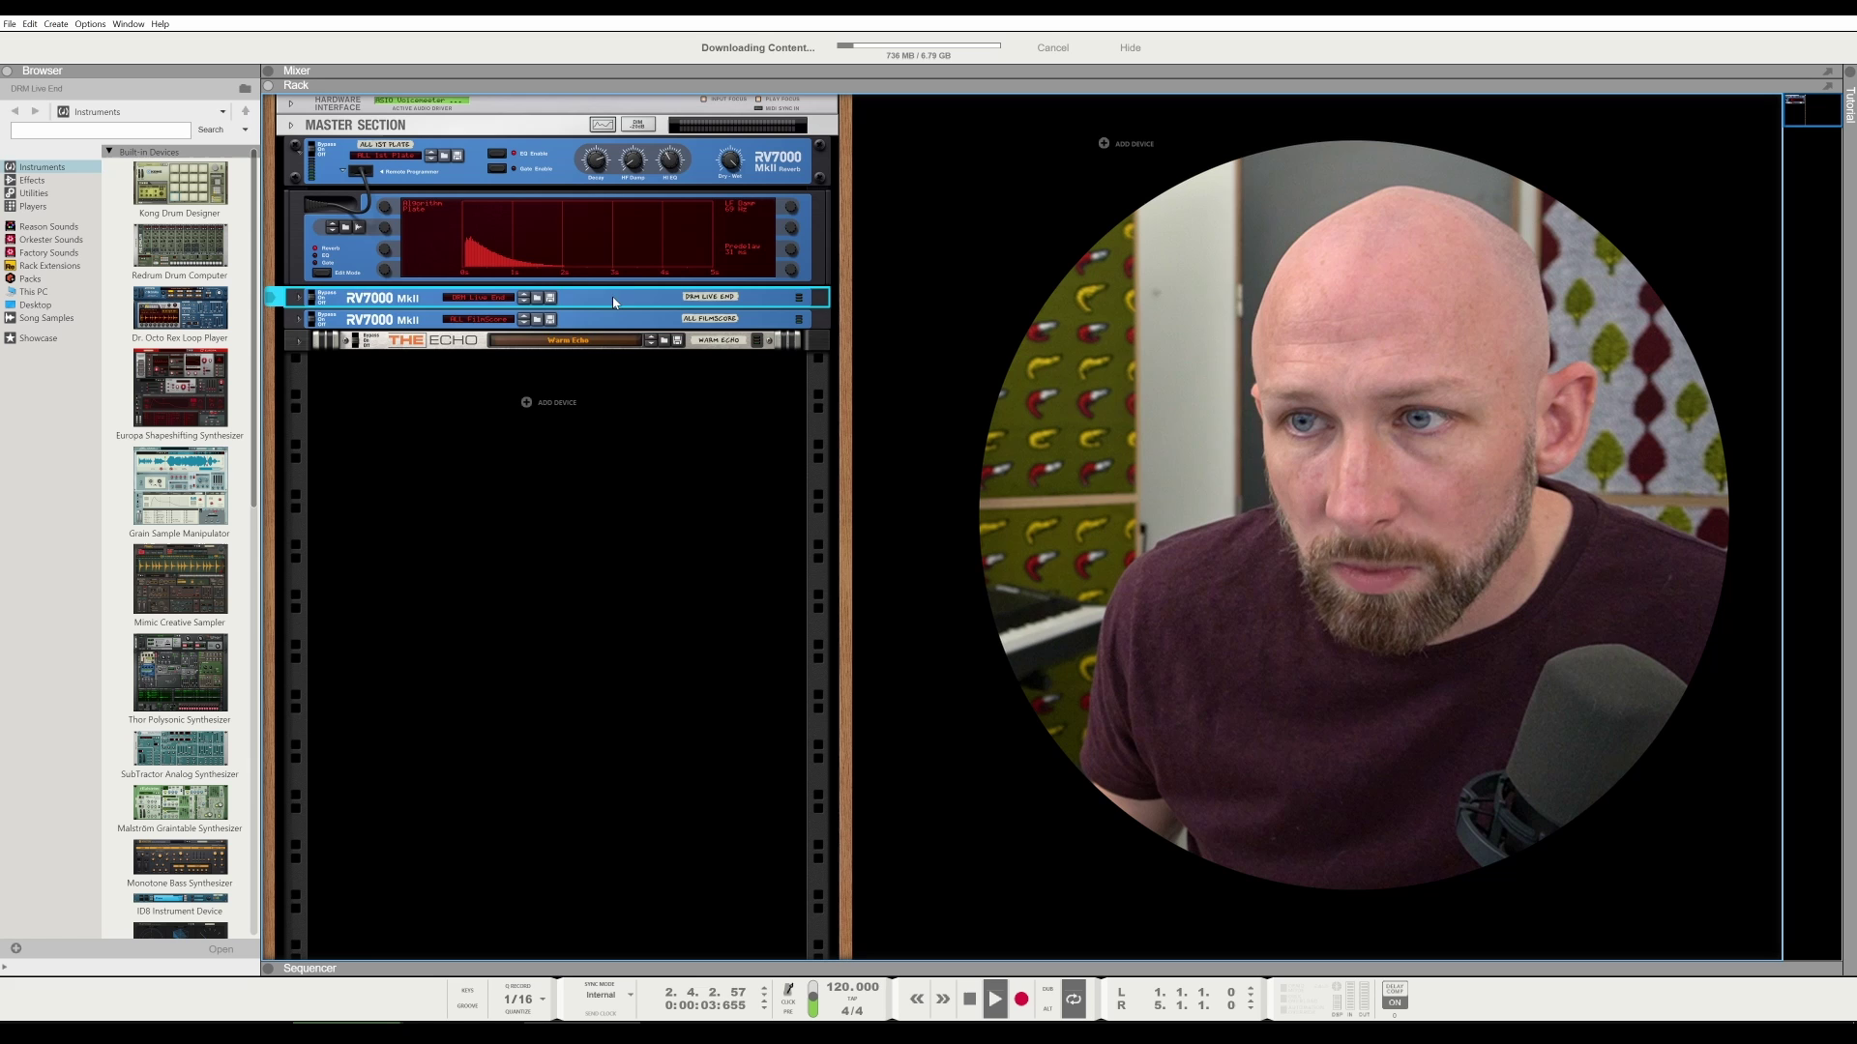
Unfold the second and third RV7000 MkII reverbs and The Echo delay in the rack
click(399, 322)
click(298, 298)
click(299, 348)
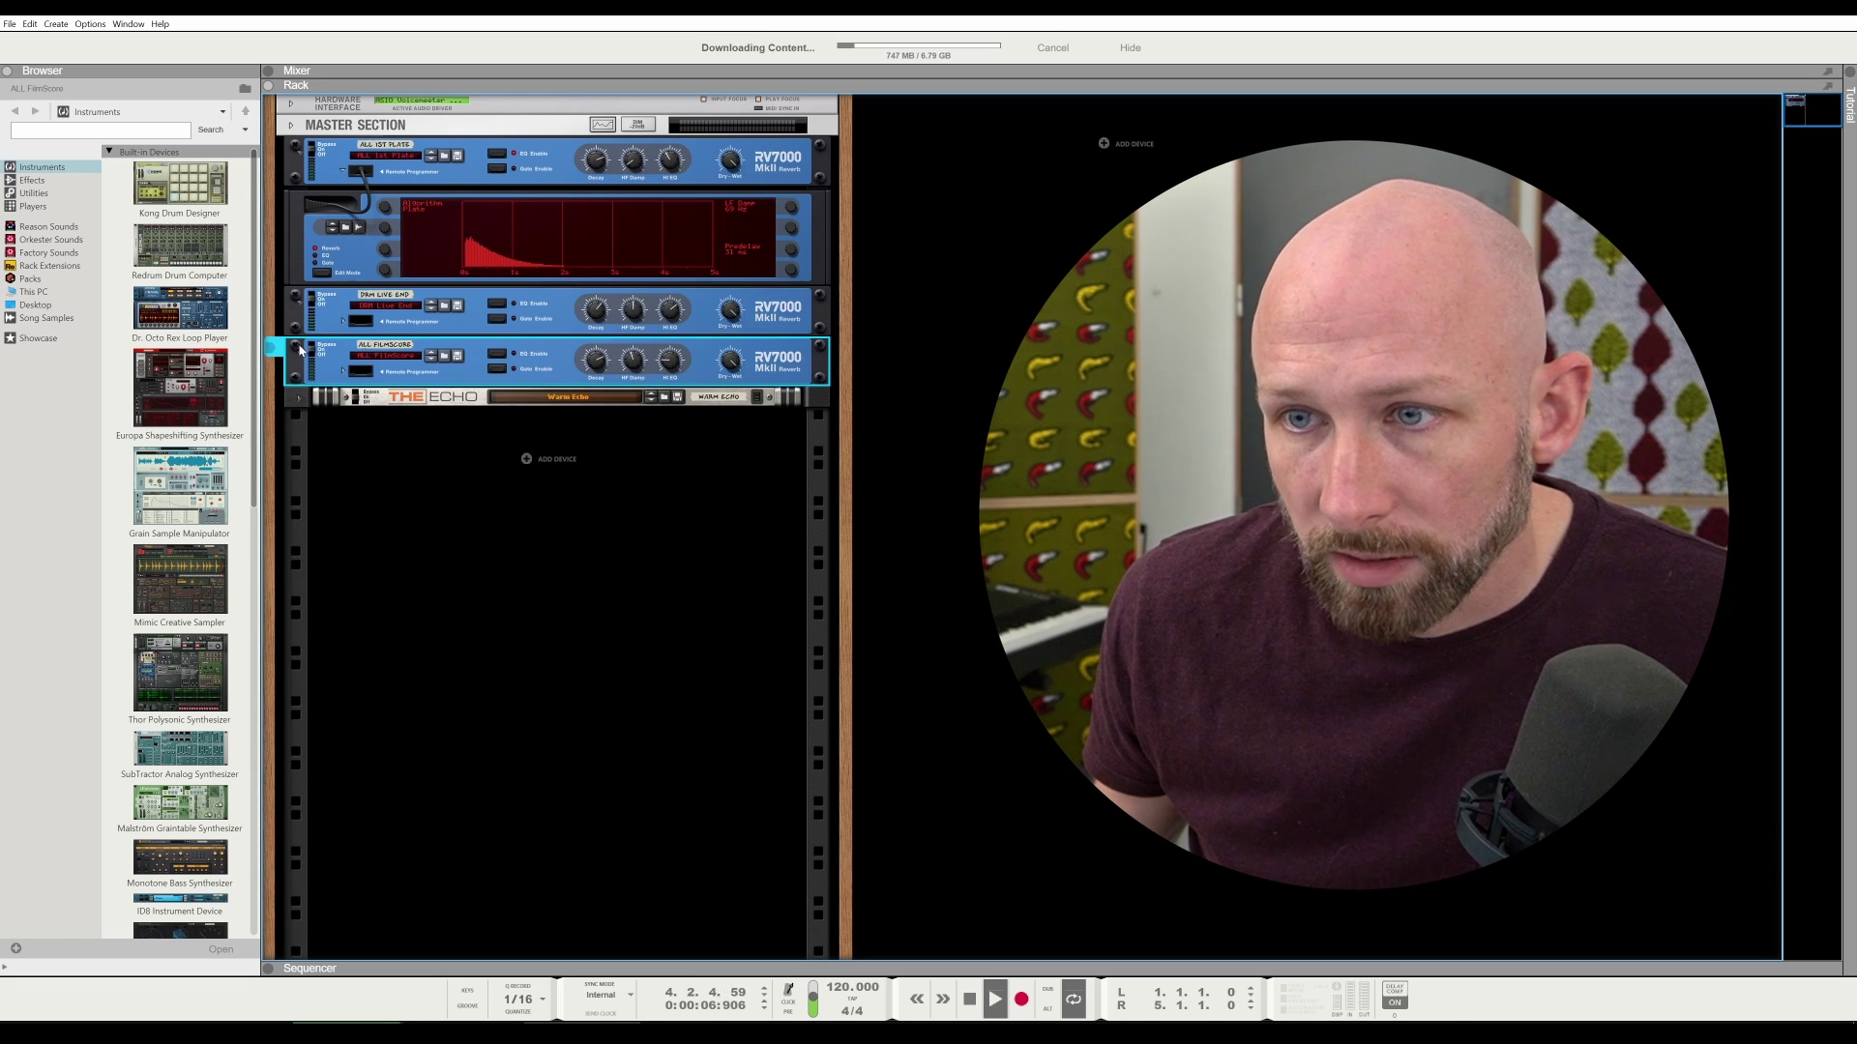
click(311, 402)
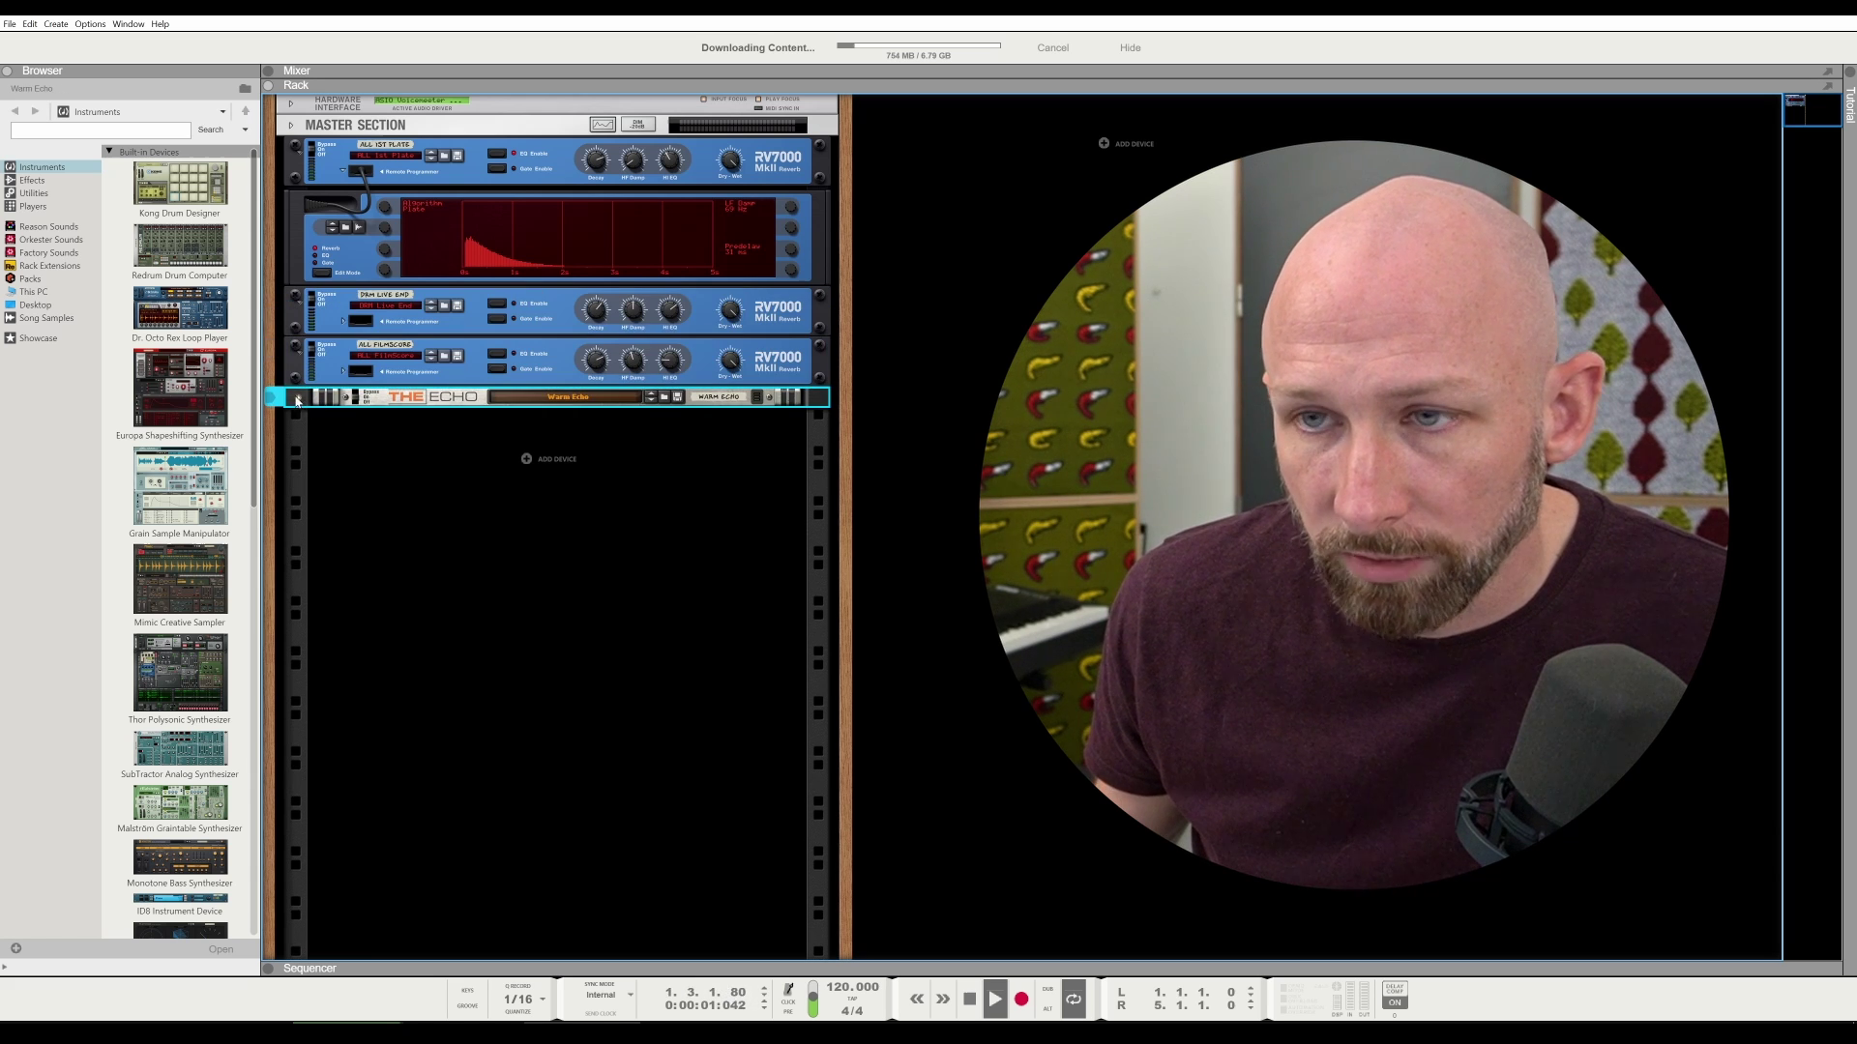
click(297, 399)
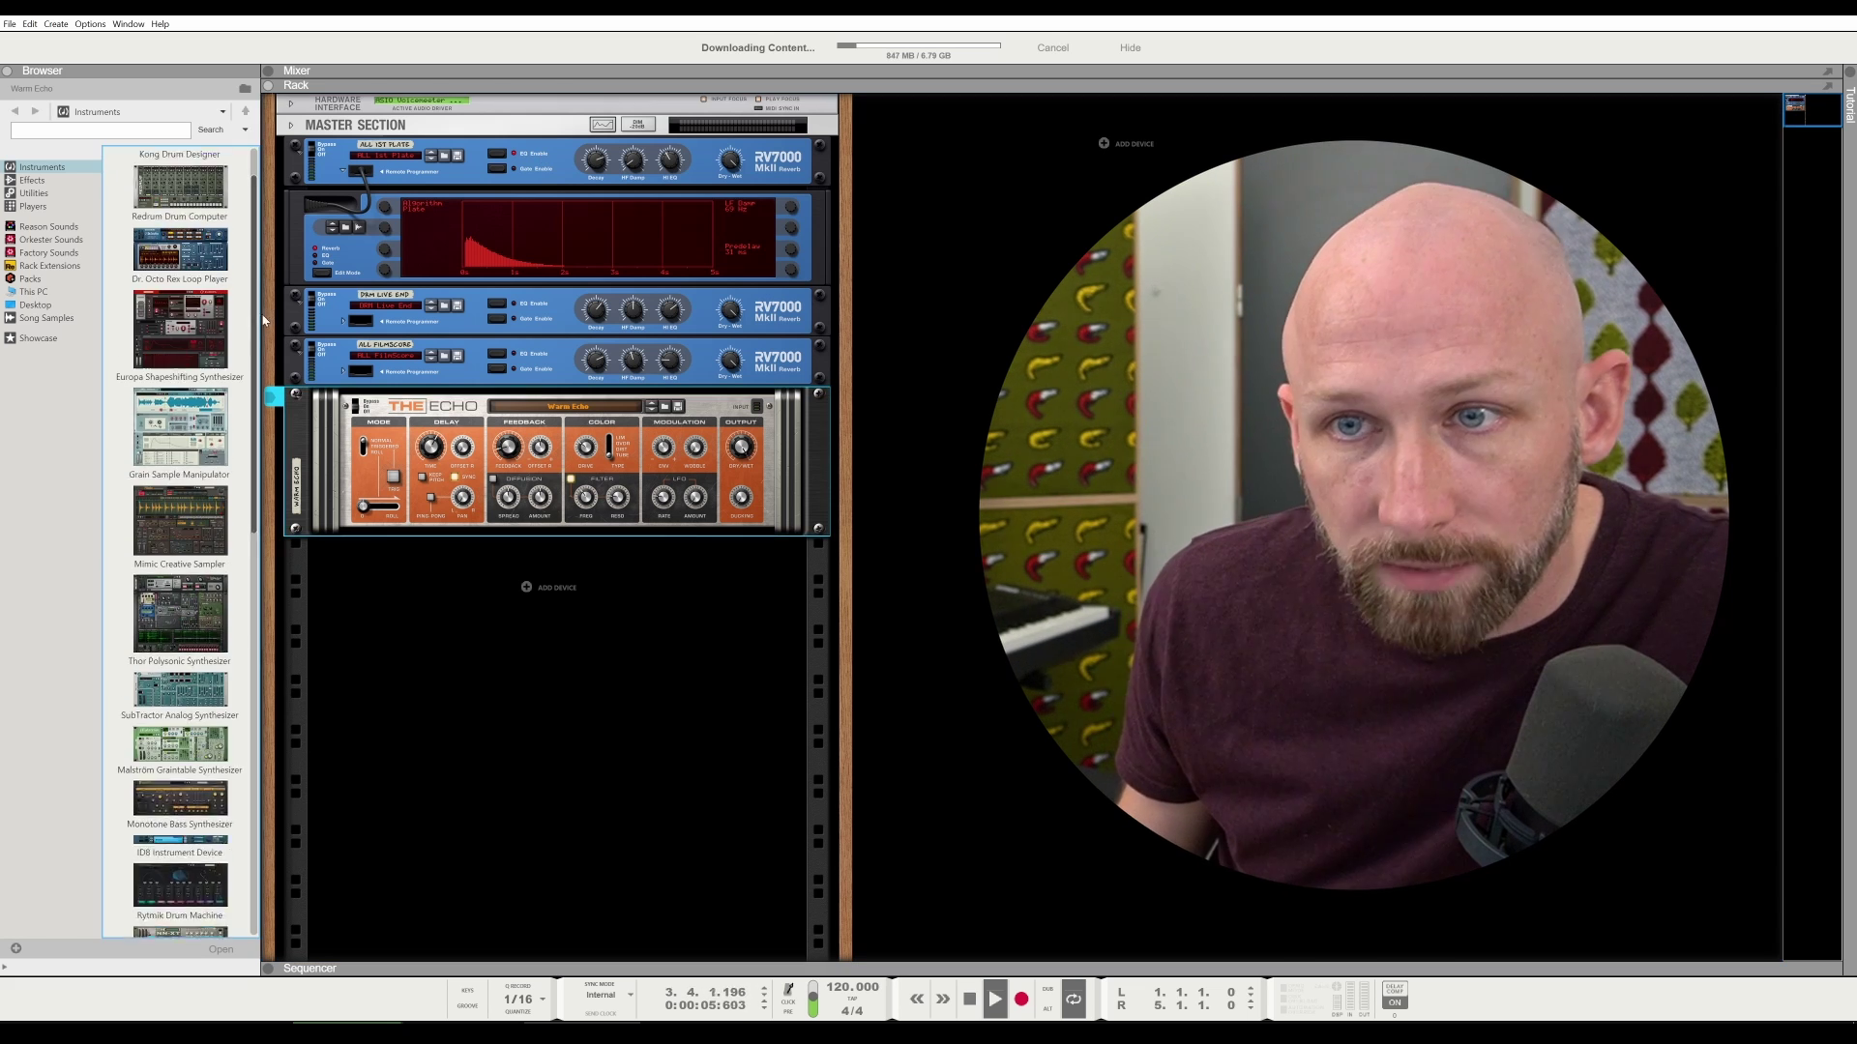
Add a Redrum Drum Computer below The Echo and audition the sounds on its drum channels
click(170, 260)
drag(170, 260, 392, 595)
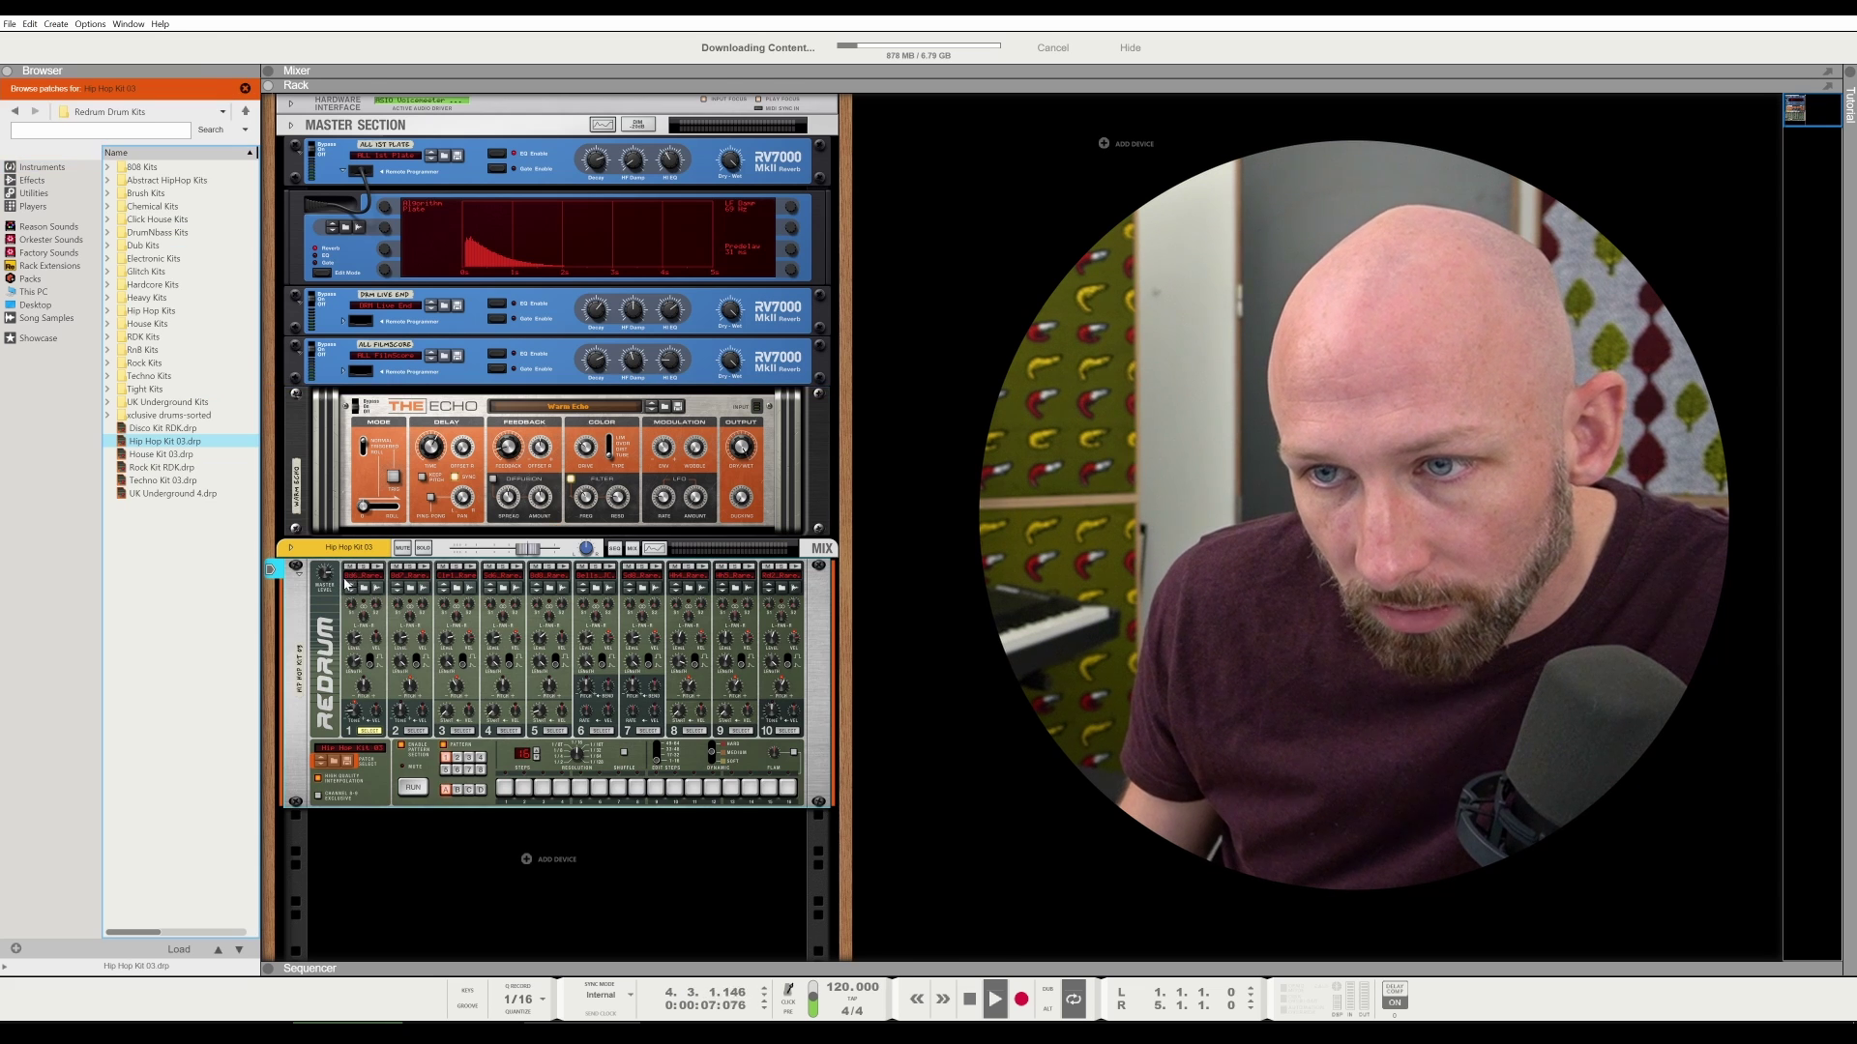
click(422, 566)
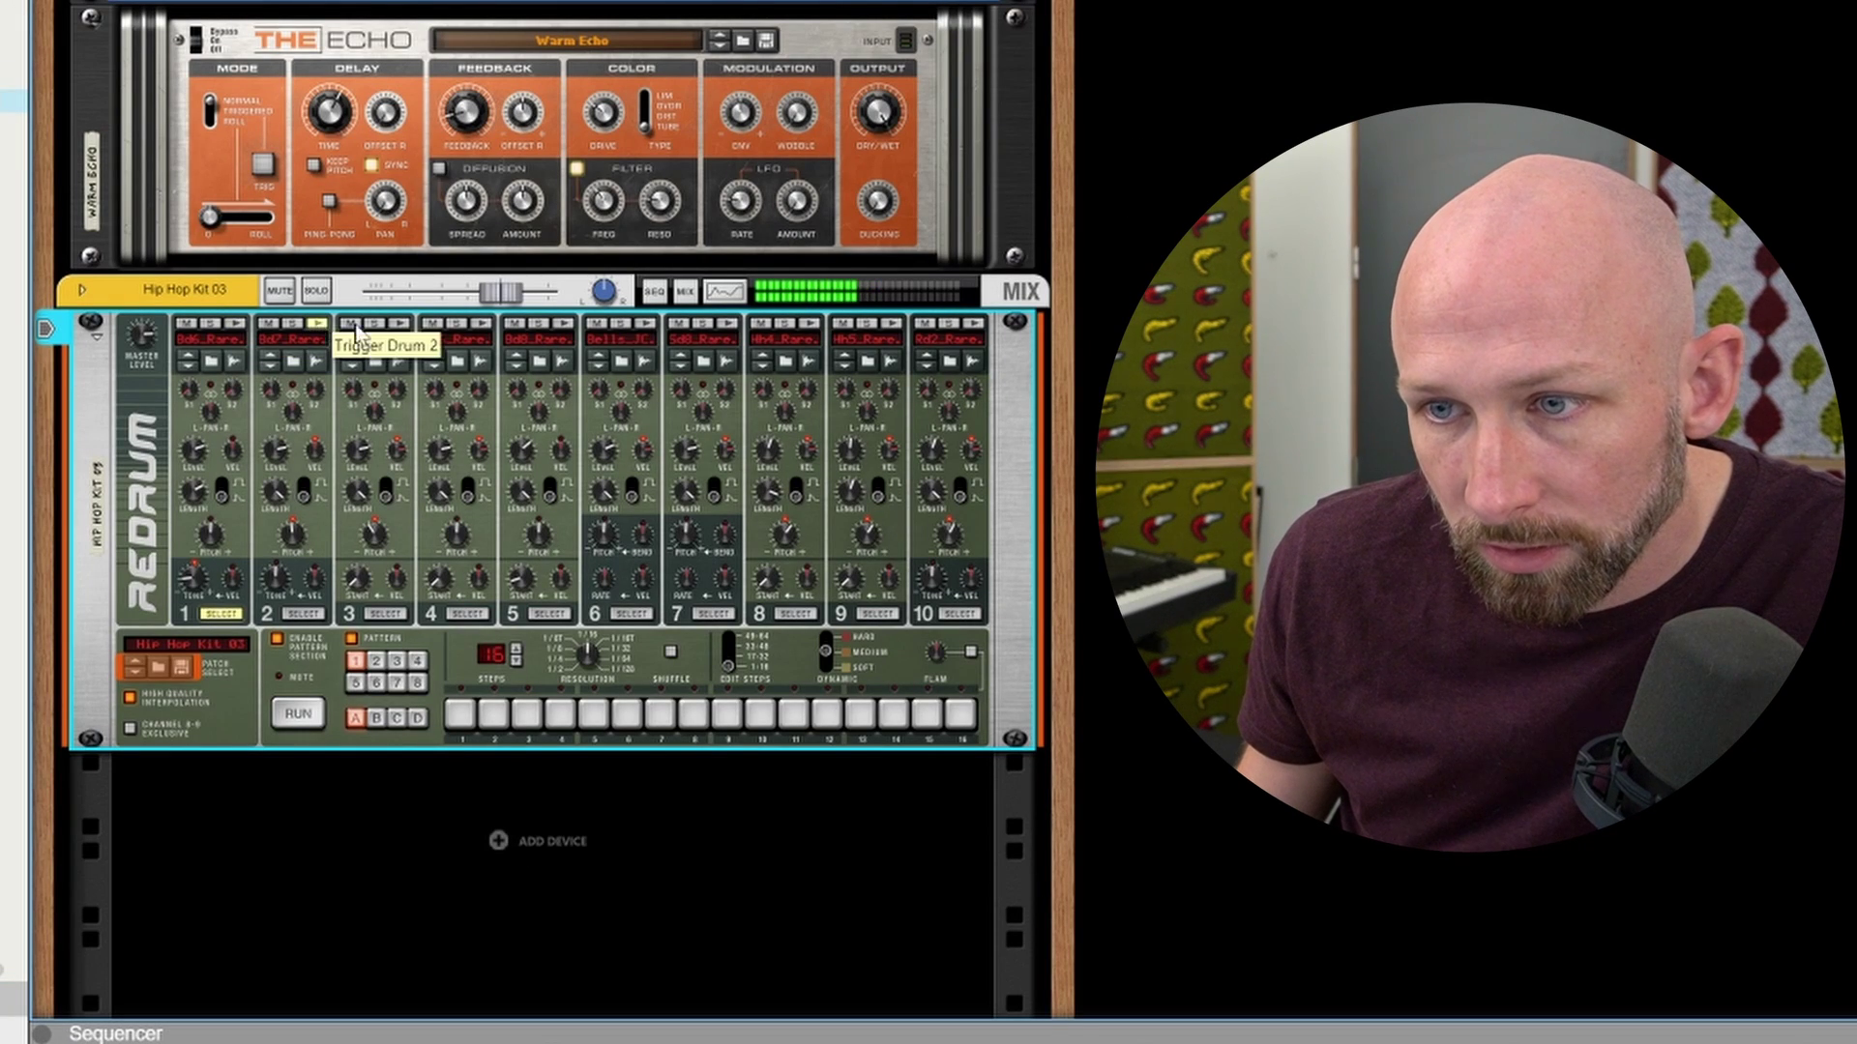
click(481, 323)
click(562, 323)
click(648, 324)
click(727, 323)
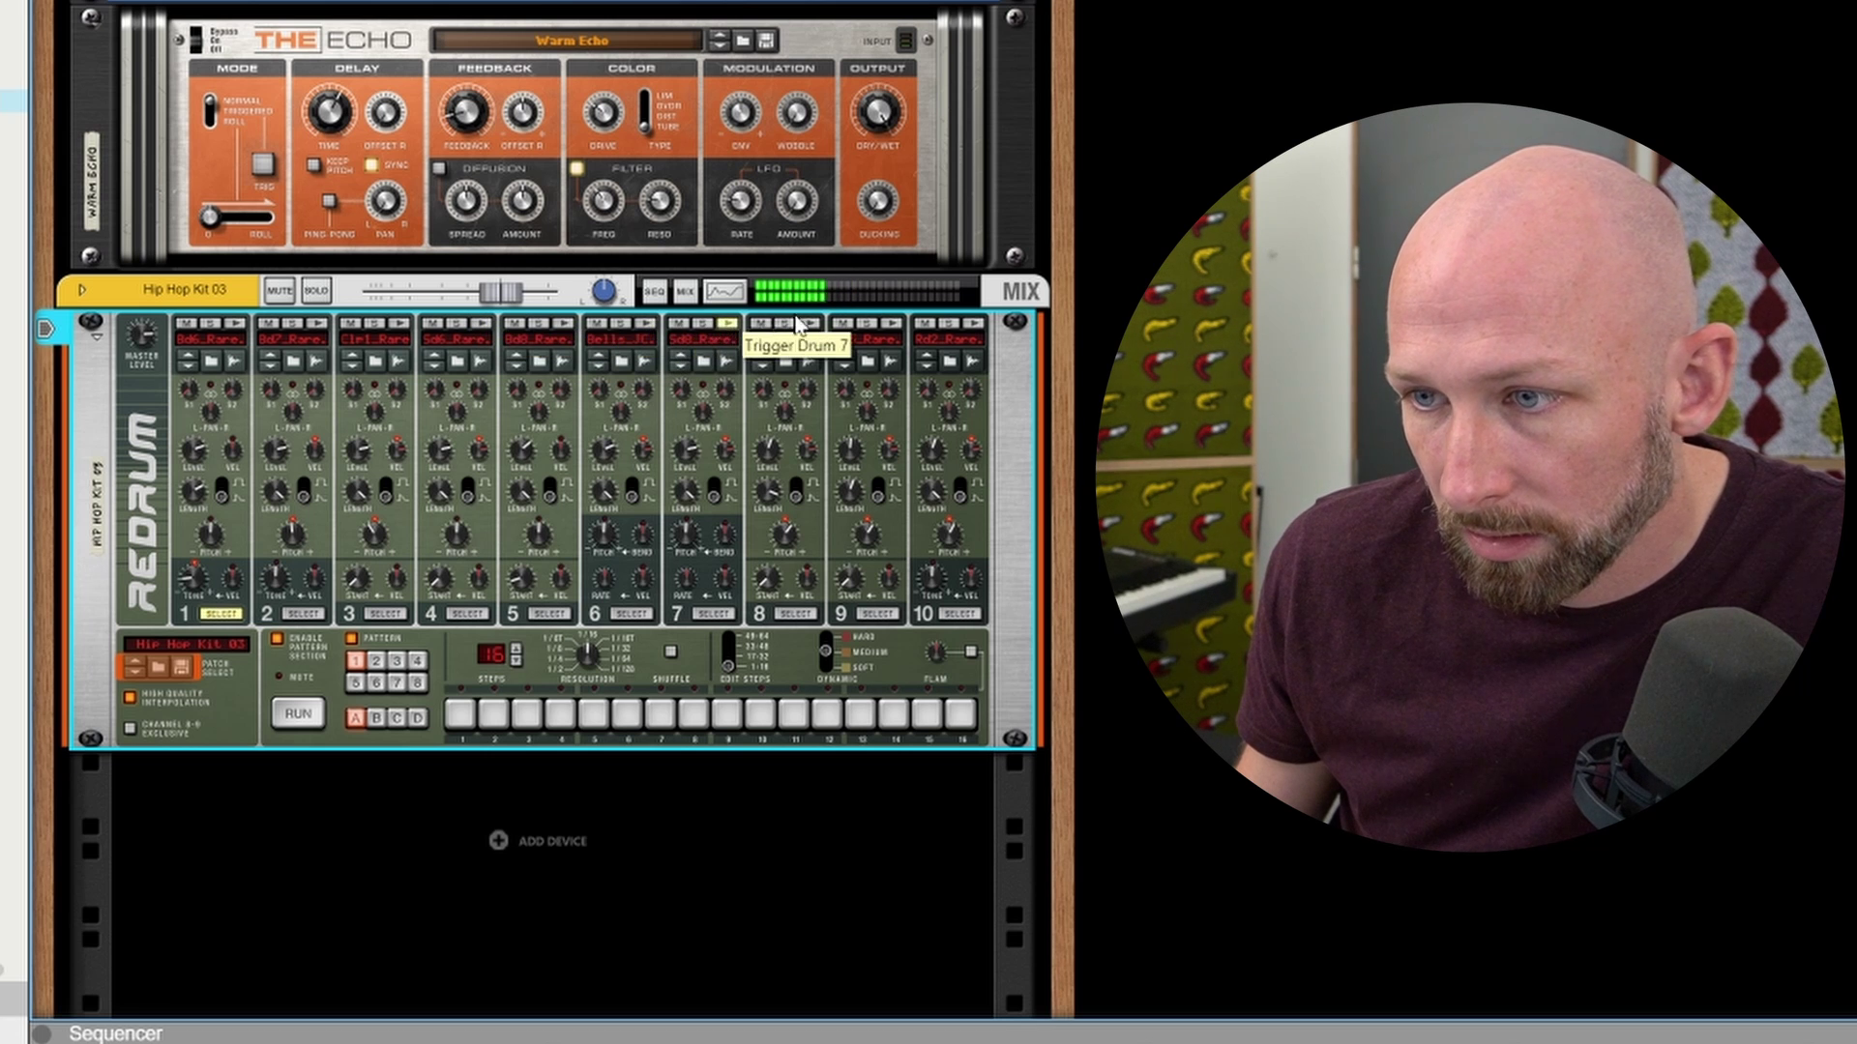
click(233, 332)
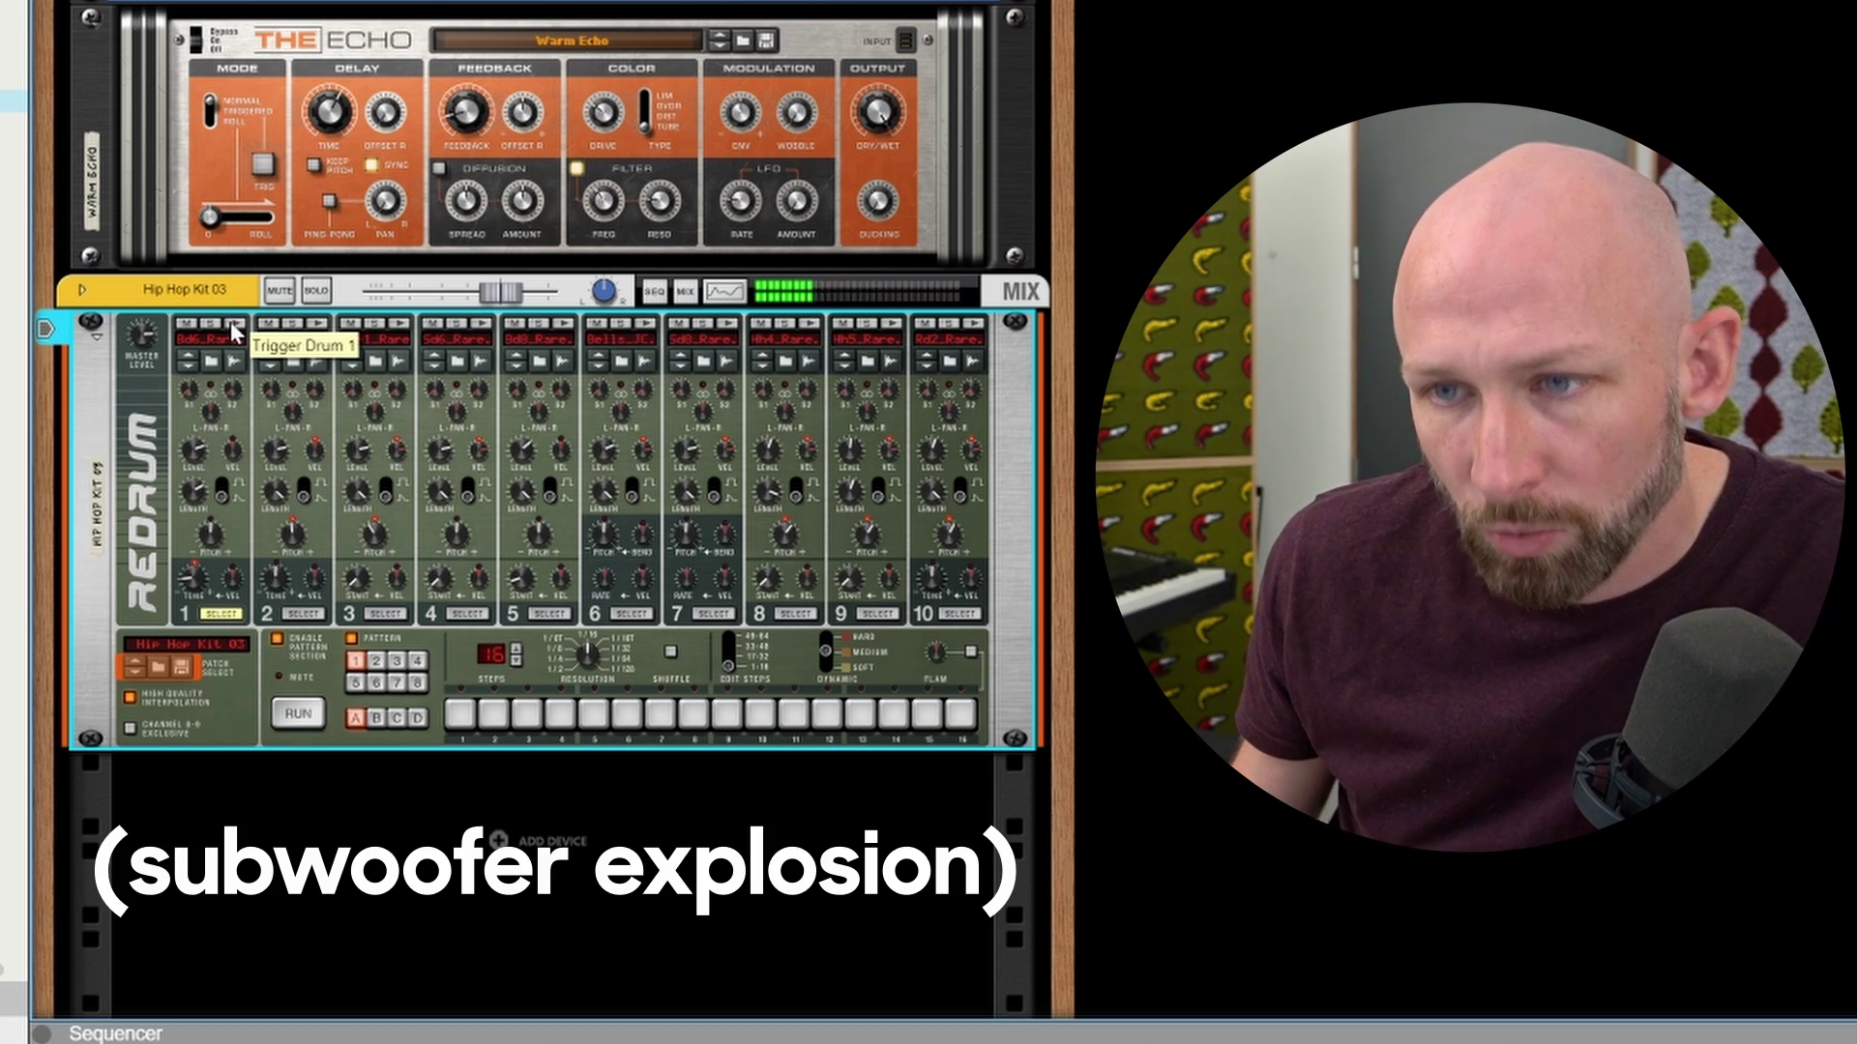
click(233, 332)
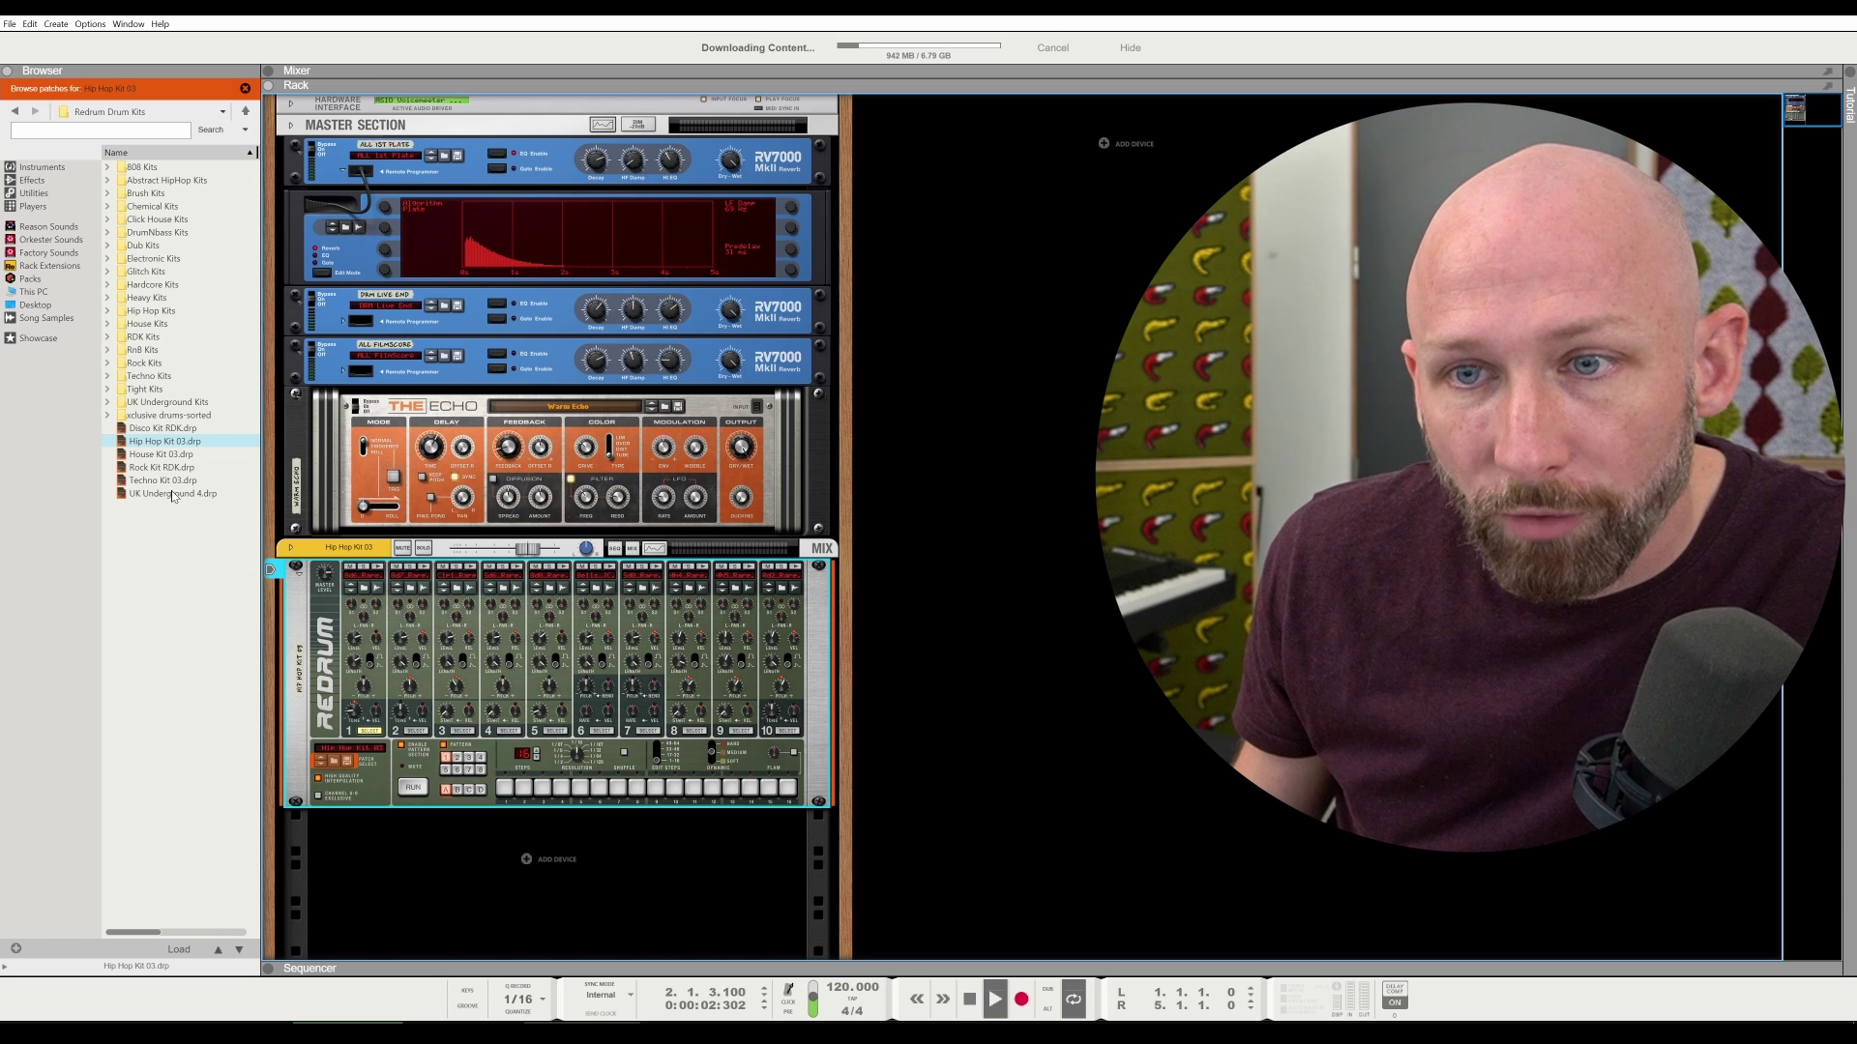
Load the Techno Kit 03 patch, program drum 1 on steps 1, 5, 9 and 13, and play the pattern
double_click(138, 481)
drag(503, 788, 784, 803)
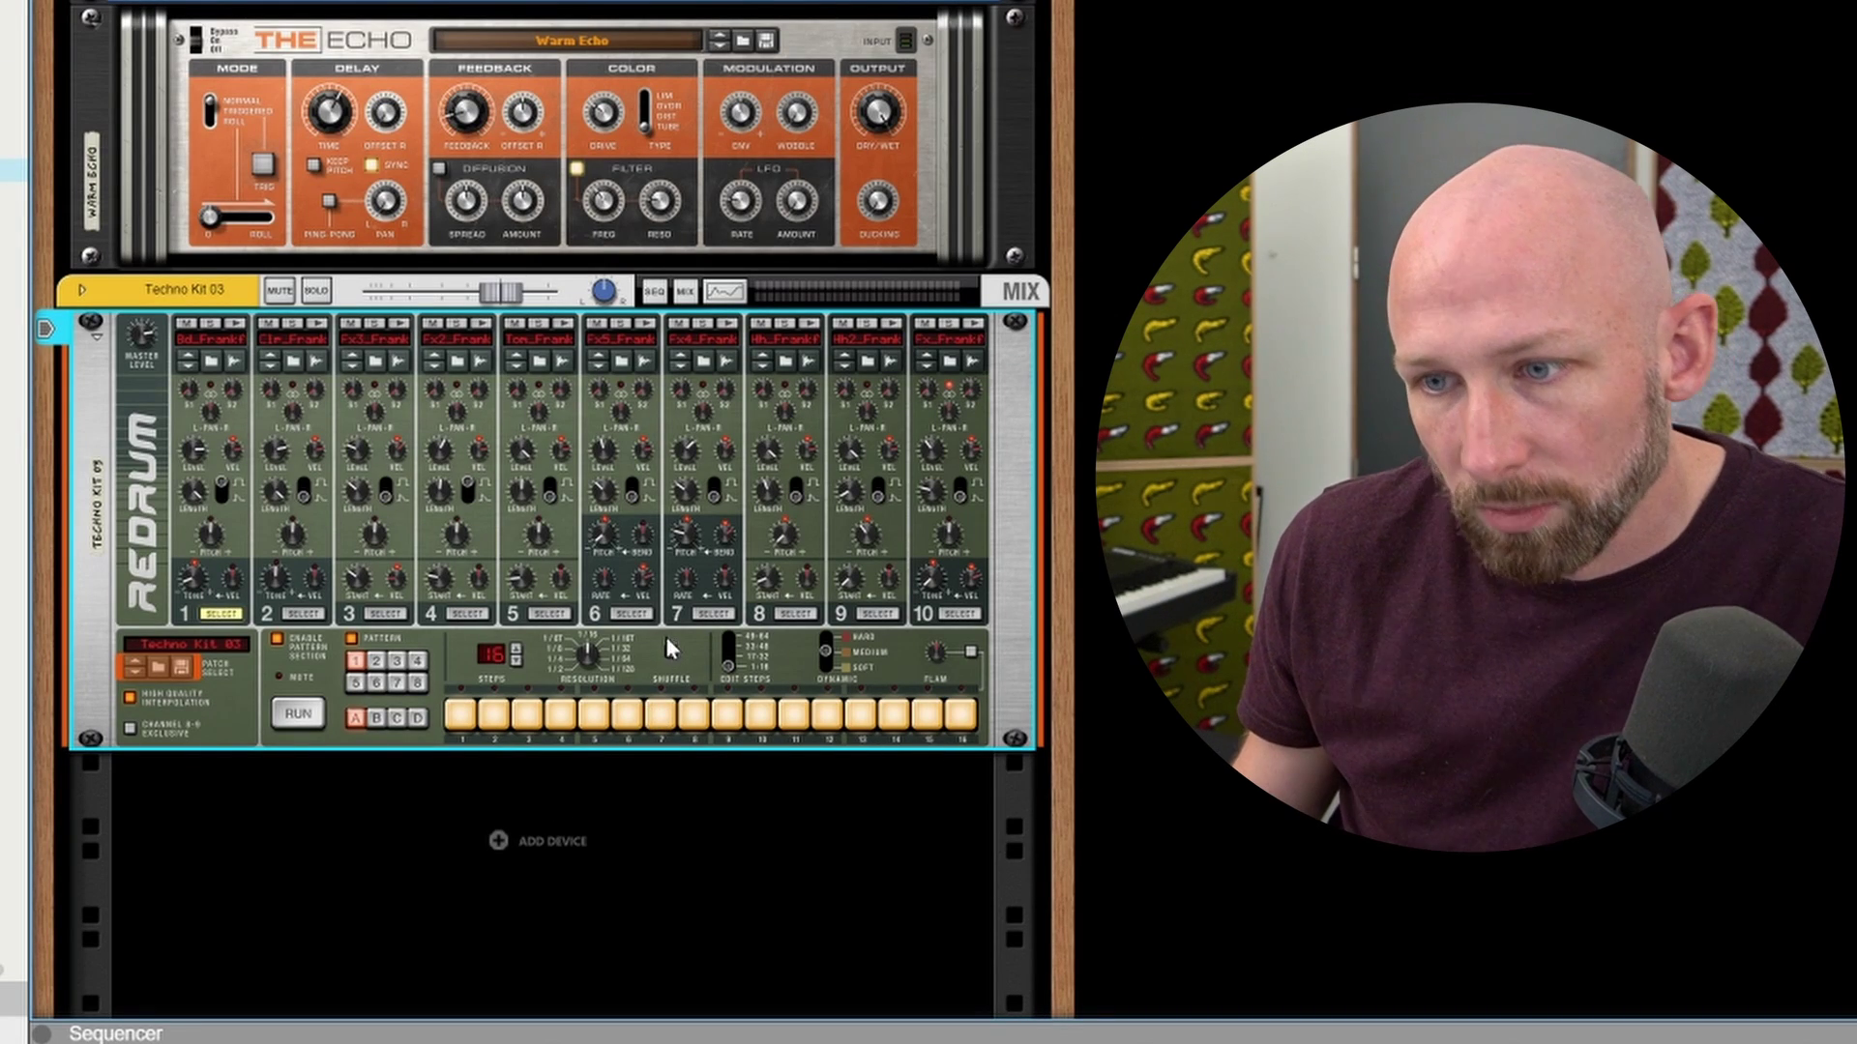
key(space)
key(space)
drag(493, 716, 826, 721)
drag(960, 715, 878, 706)
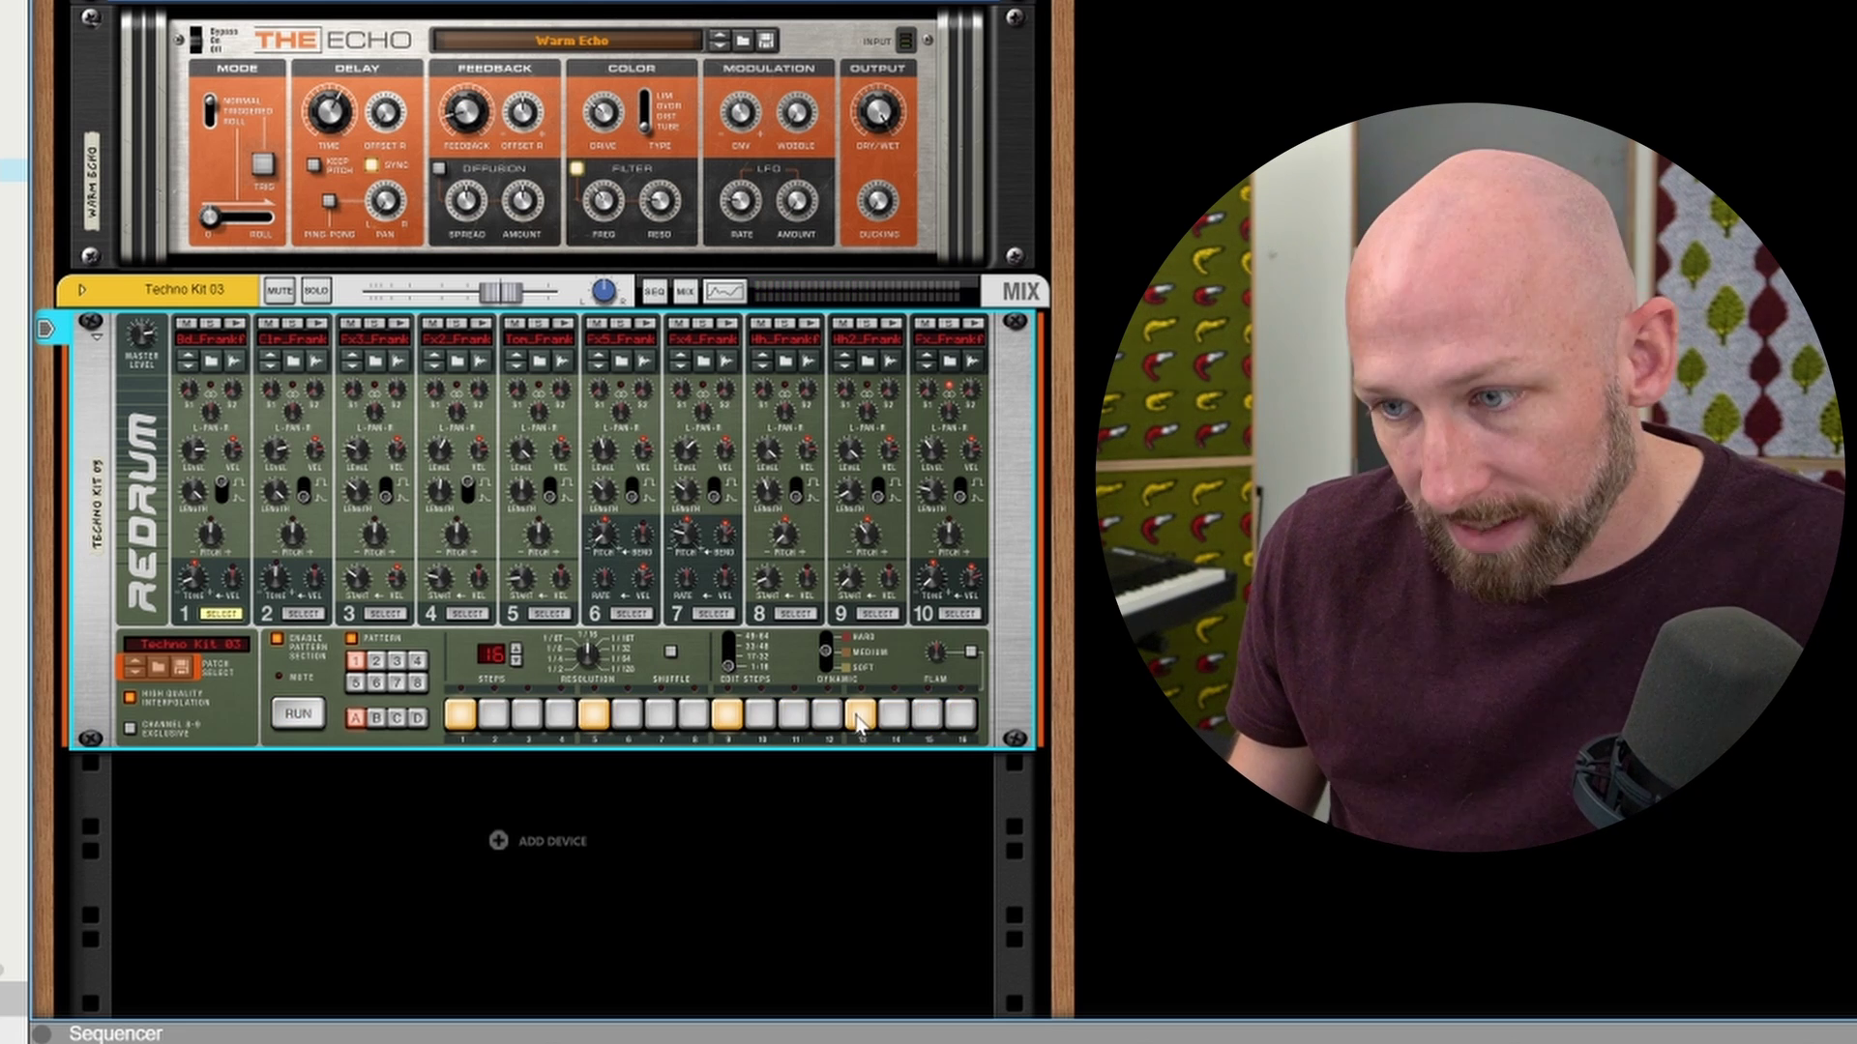
key(space)
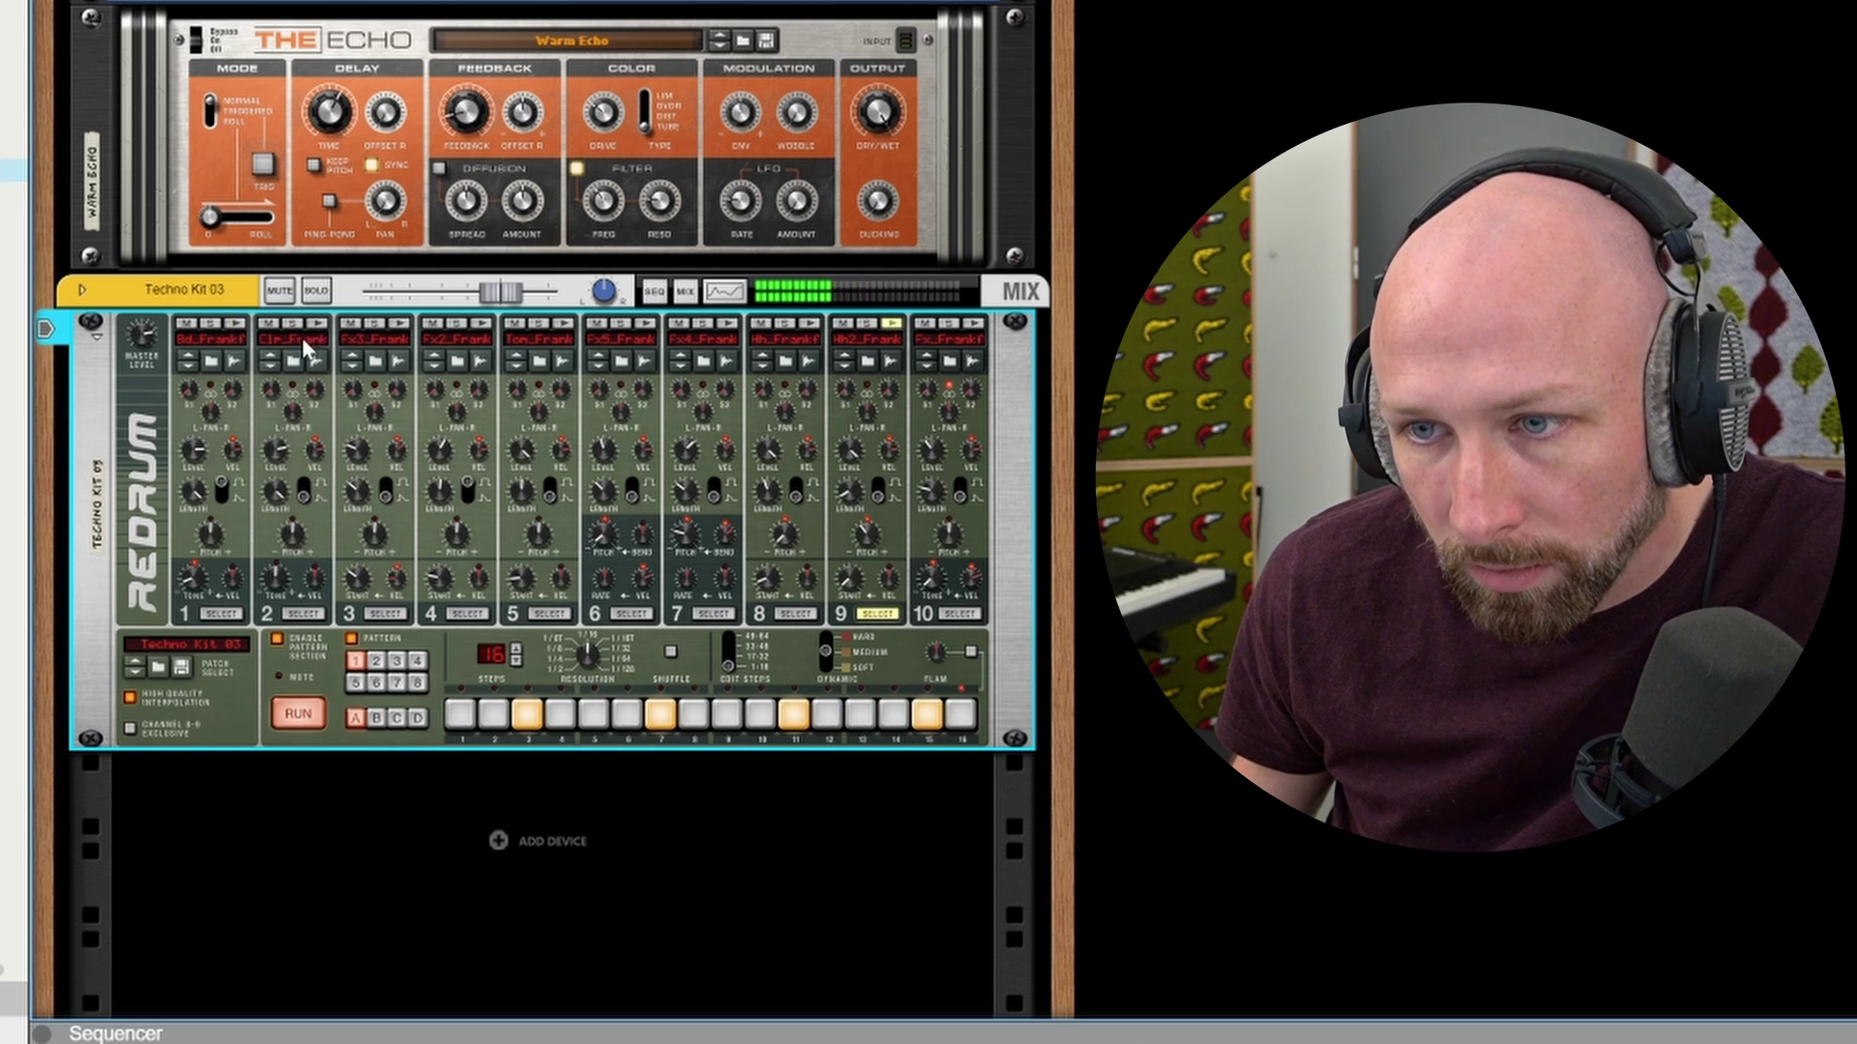
Program drum 2 on steps 5 and 13 of the Redrum pattern
click(306, 614)
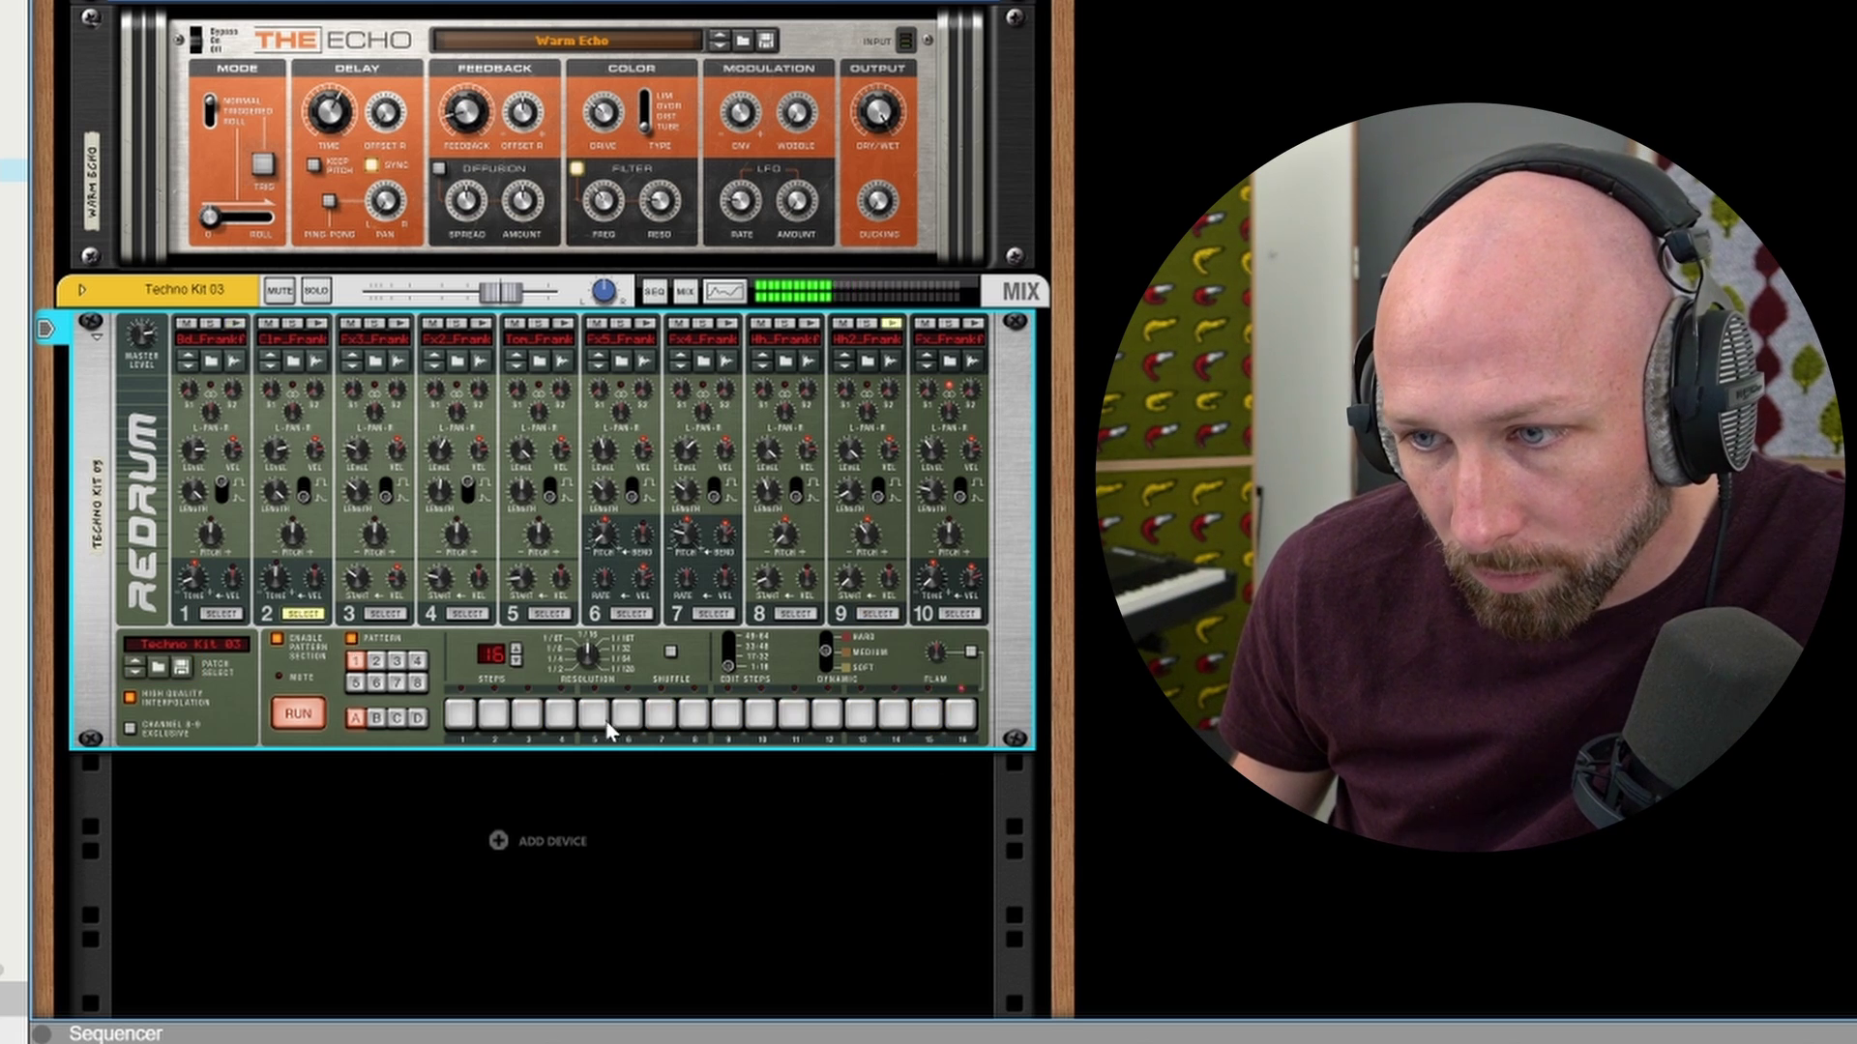
click(626, 716)
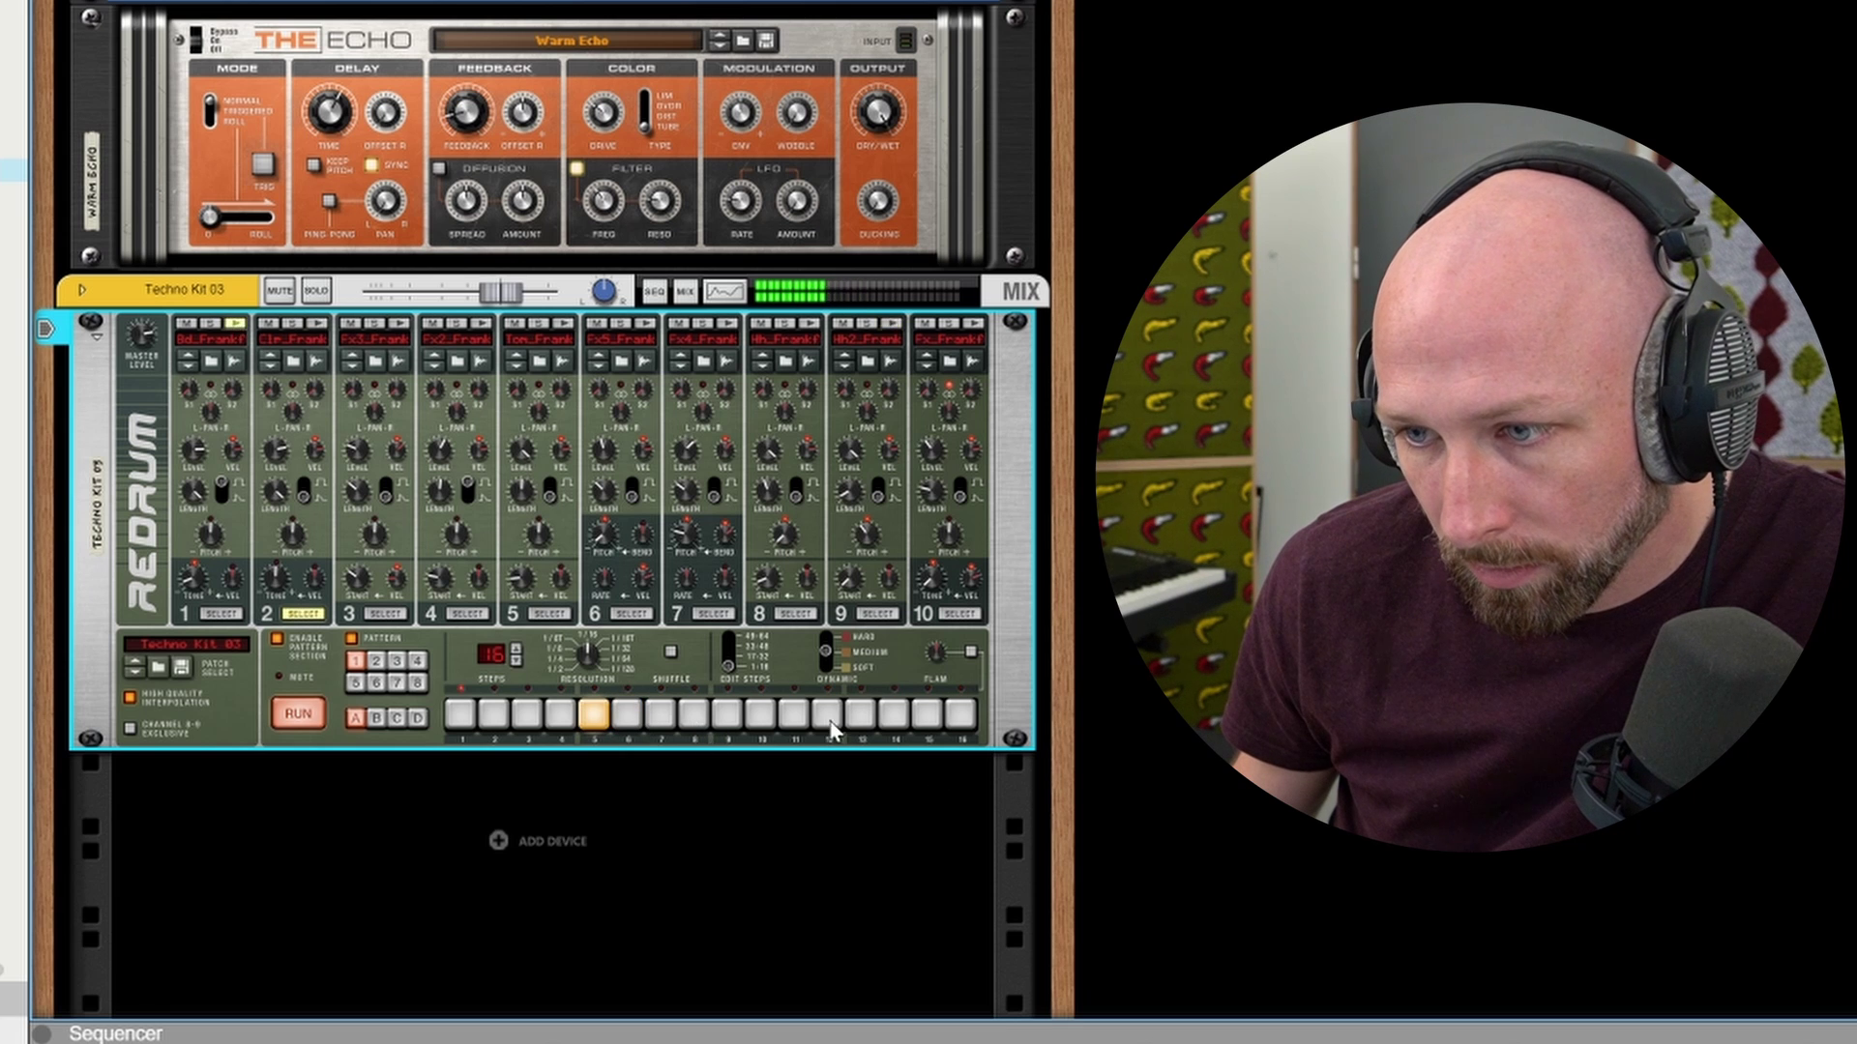
click(795, 716)
click(827, 716)
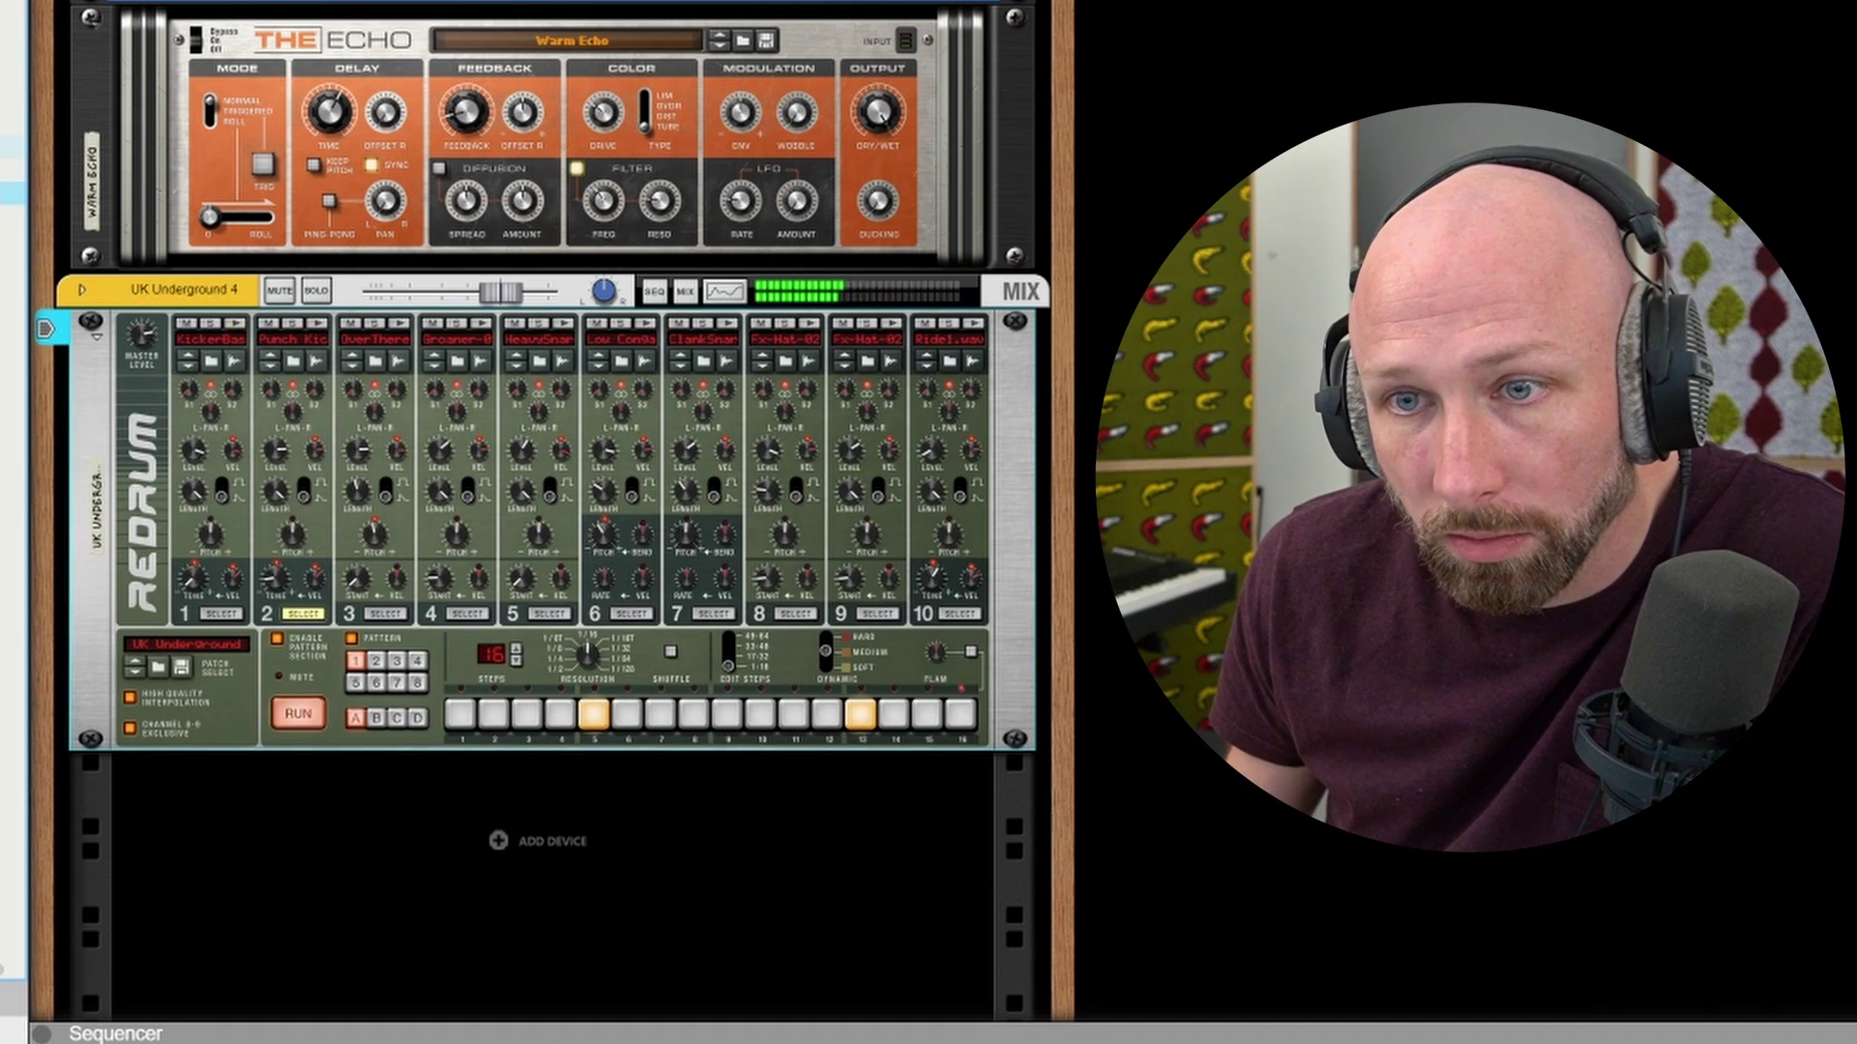
Restart the pattern and try it with the Rock Kit RDK and House Kit 03 patches
key(space)
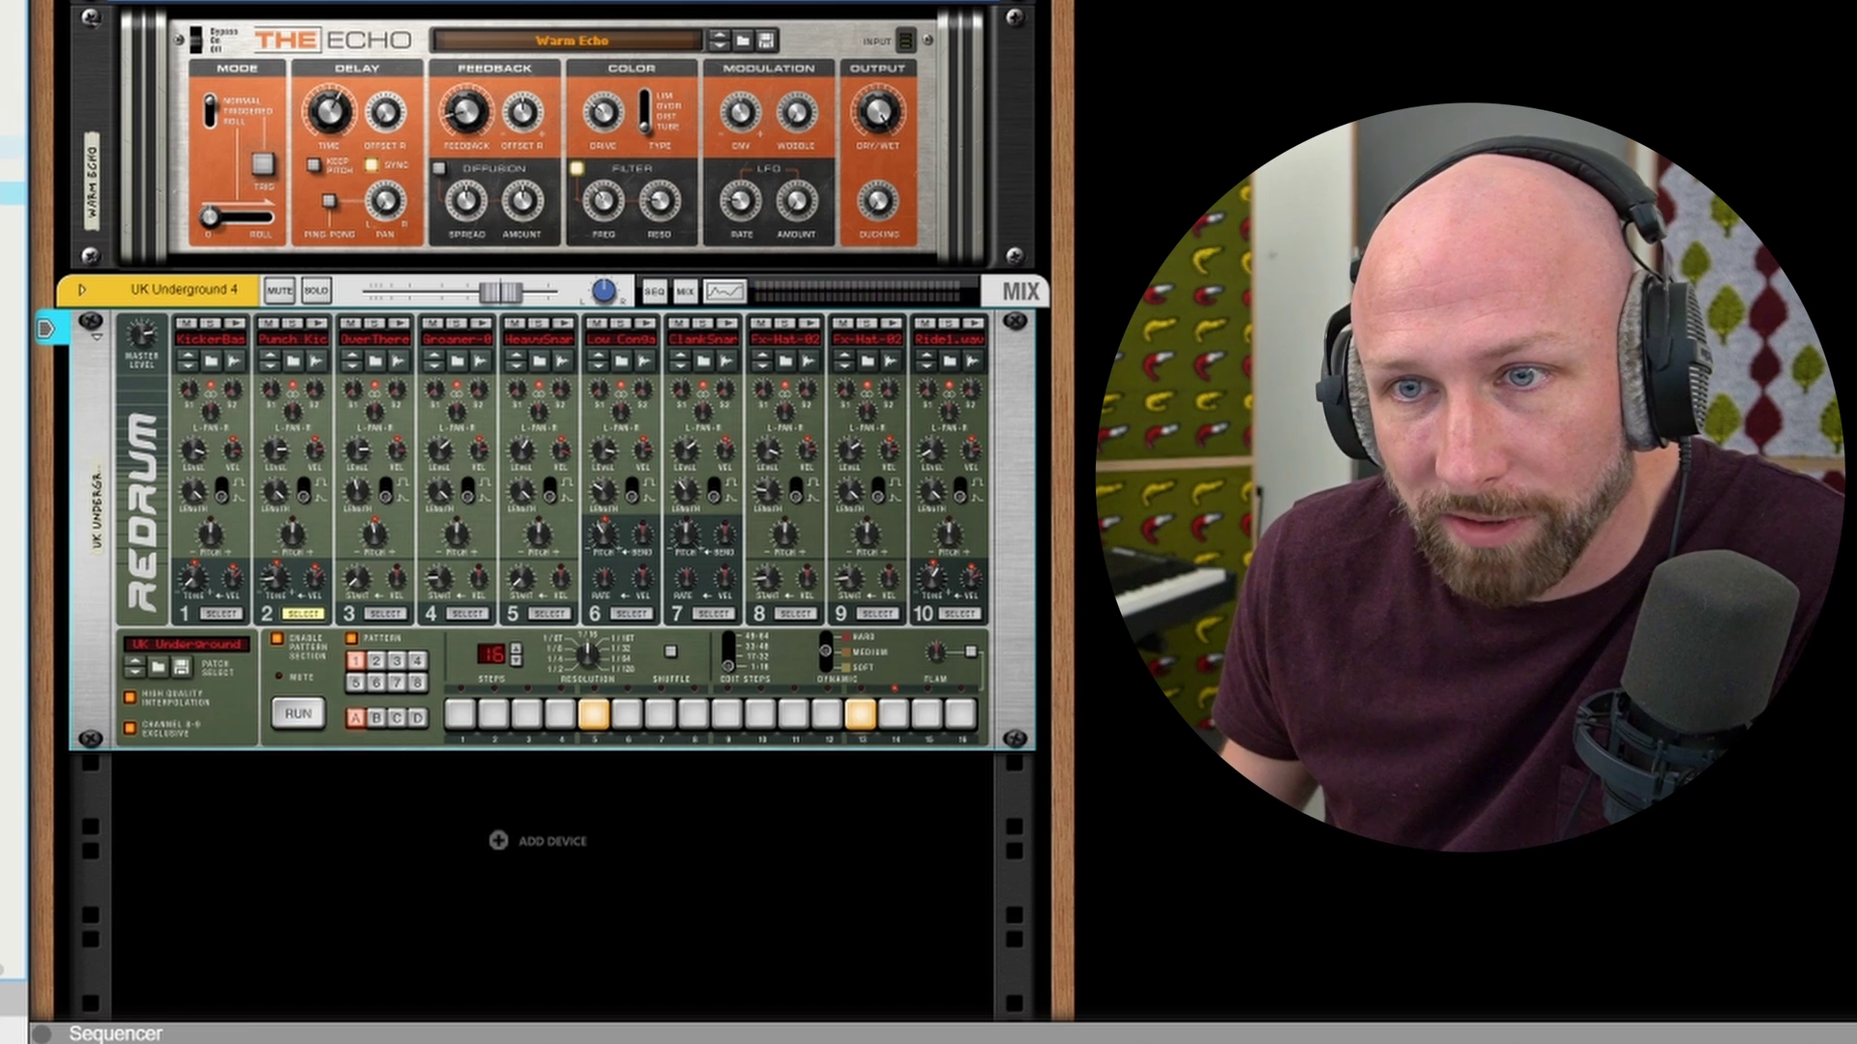
key(space)
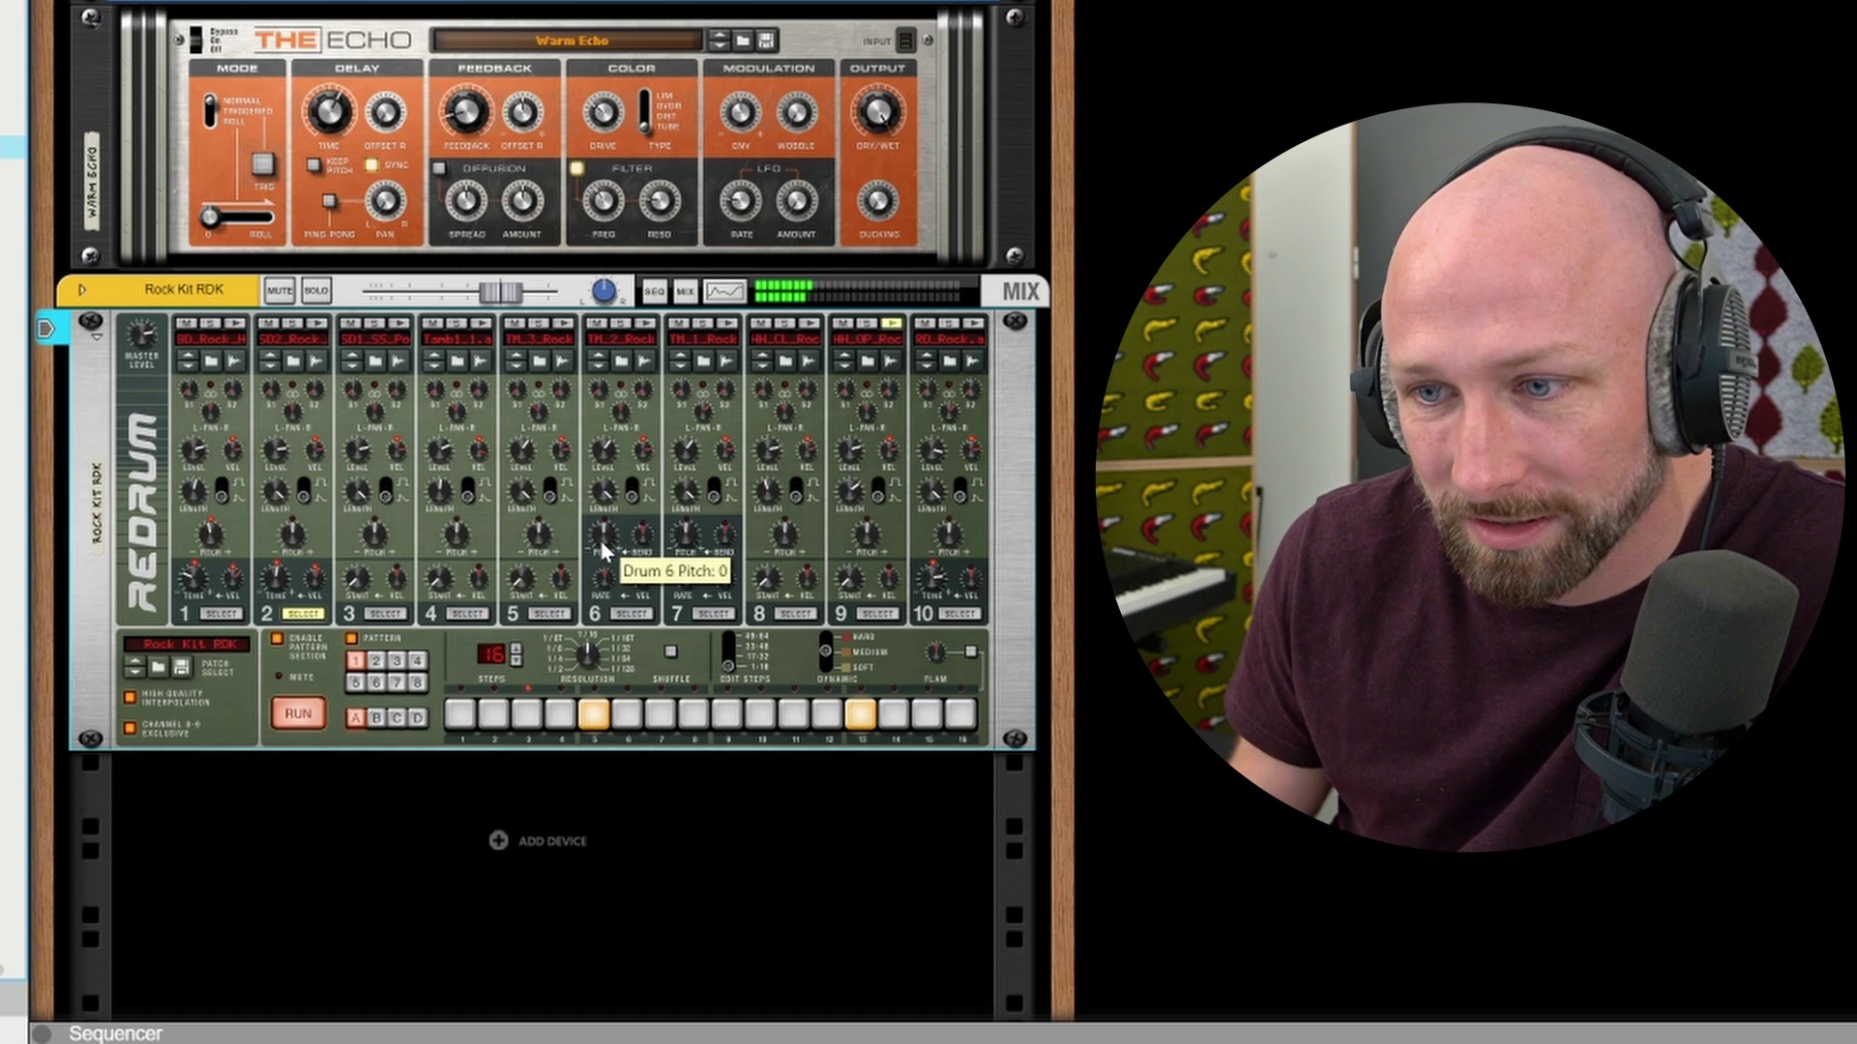
key(Down)
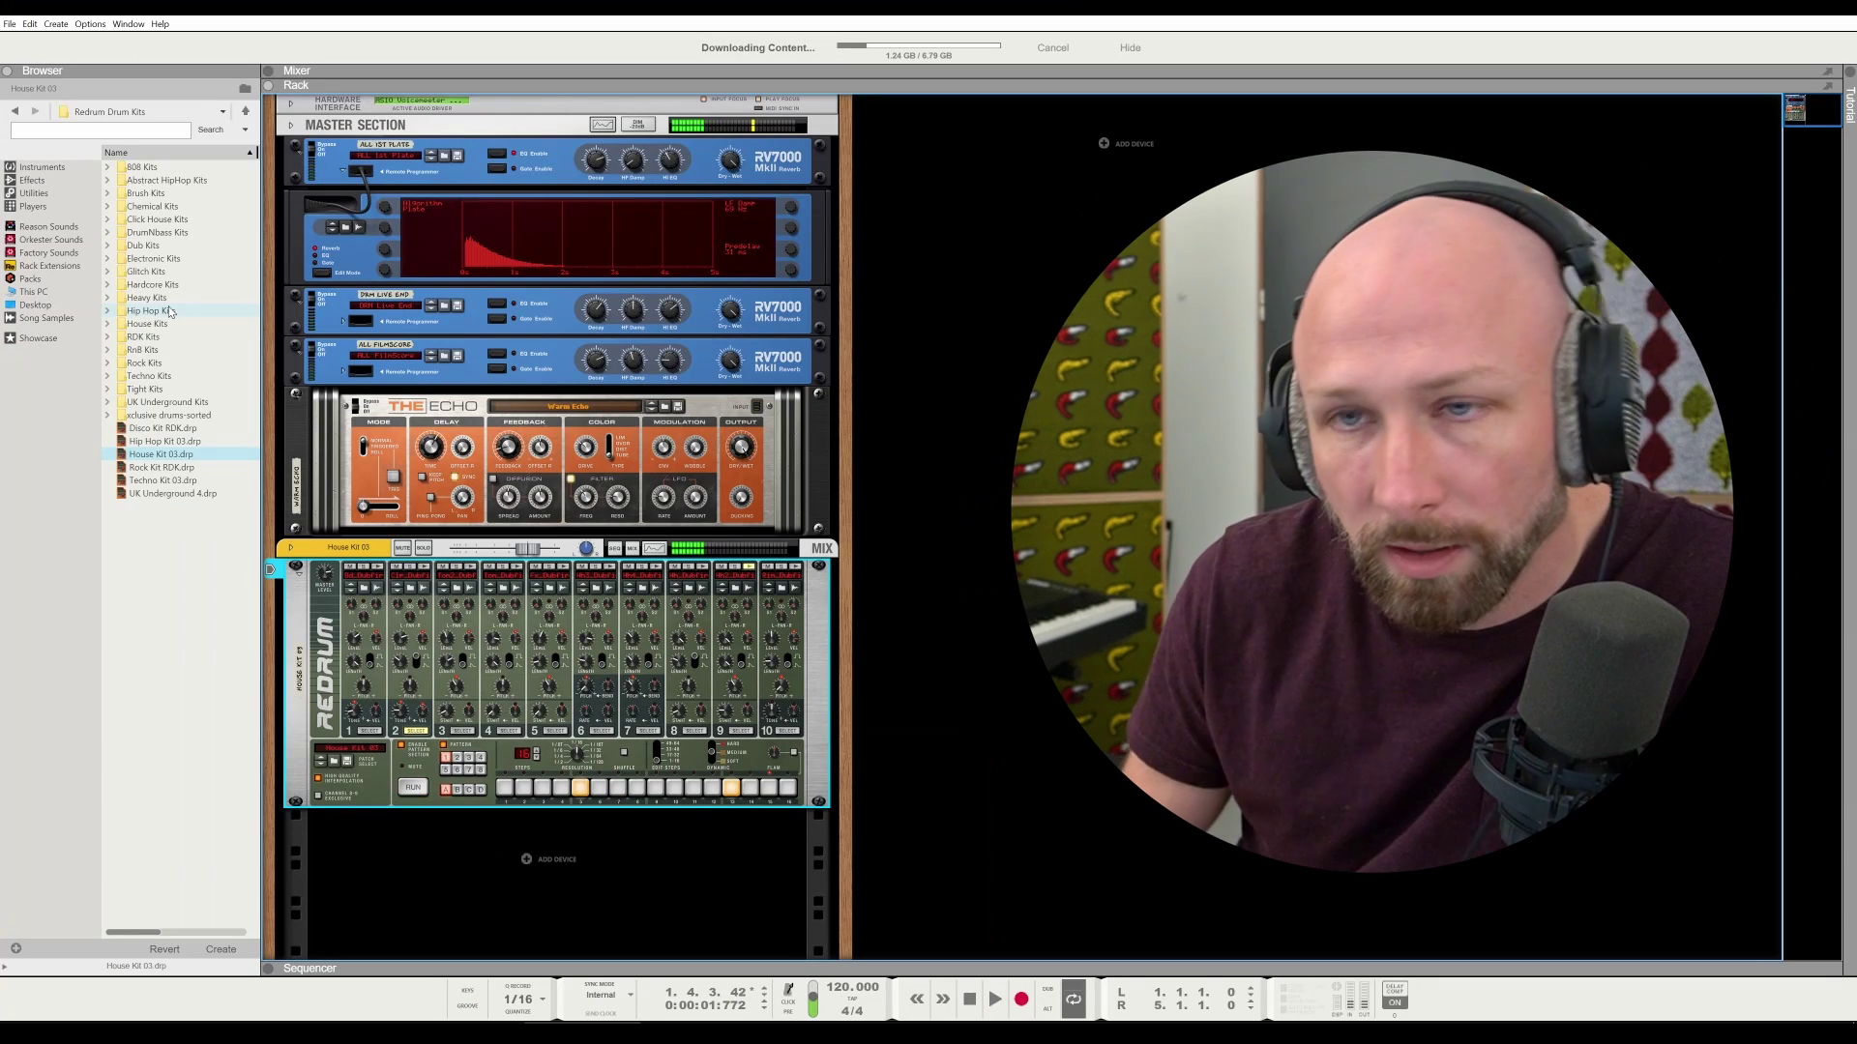
Audition Techno Kits 01, 02 and 03 over the pattern, load Techno Kit 06 into Redrum, and stop playback
click(108, 376)
double_click(172, 389)
key(space)
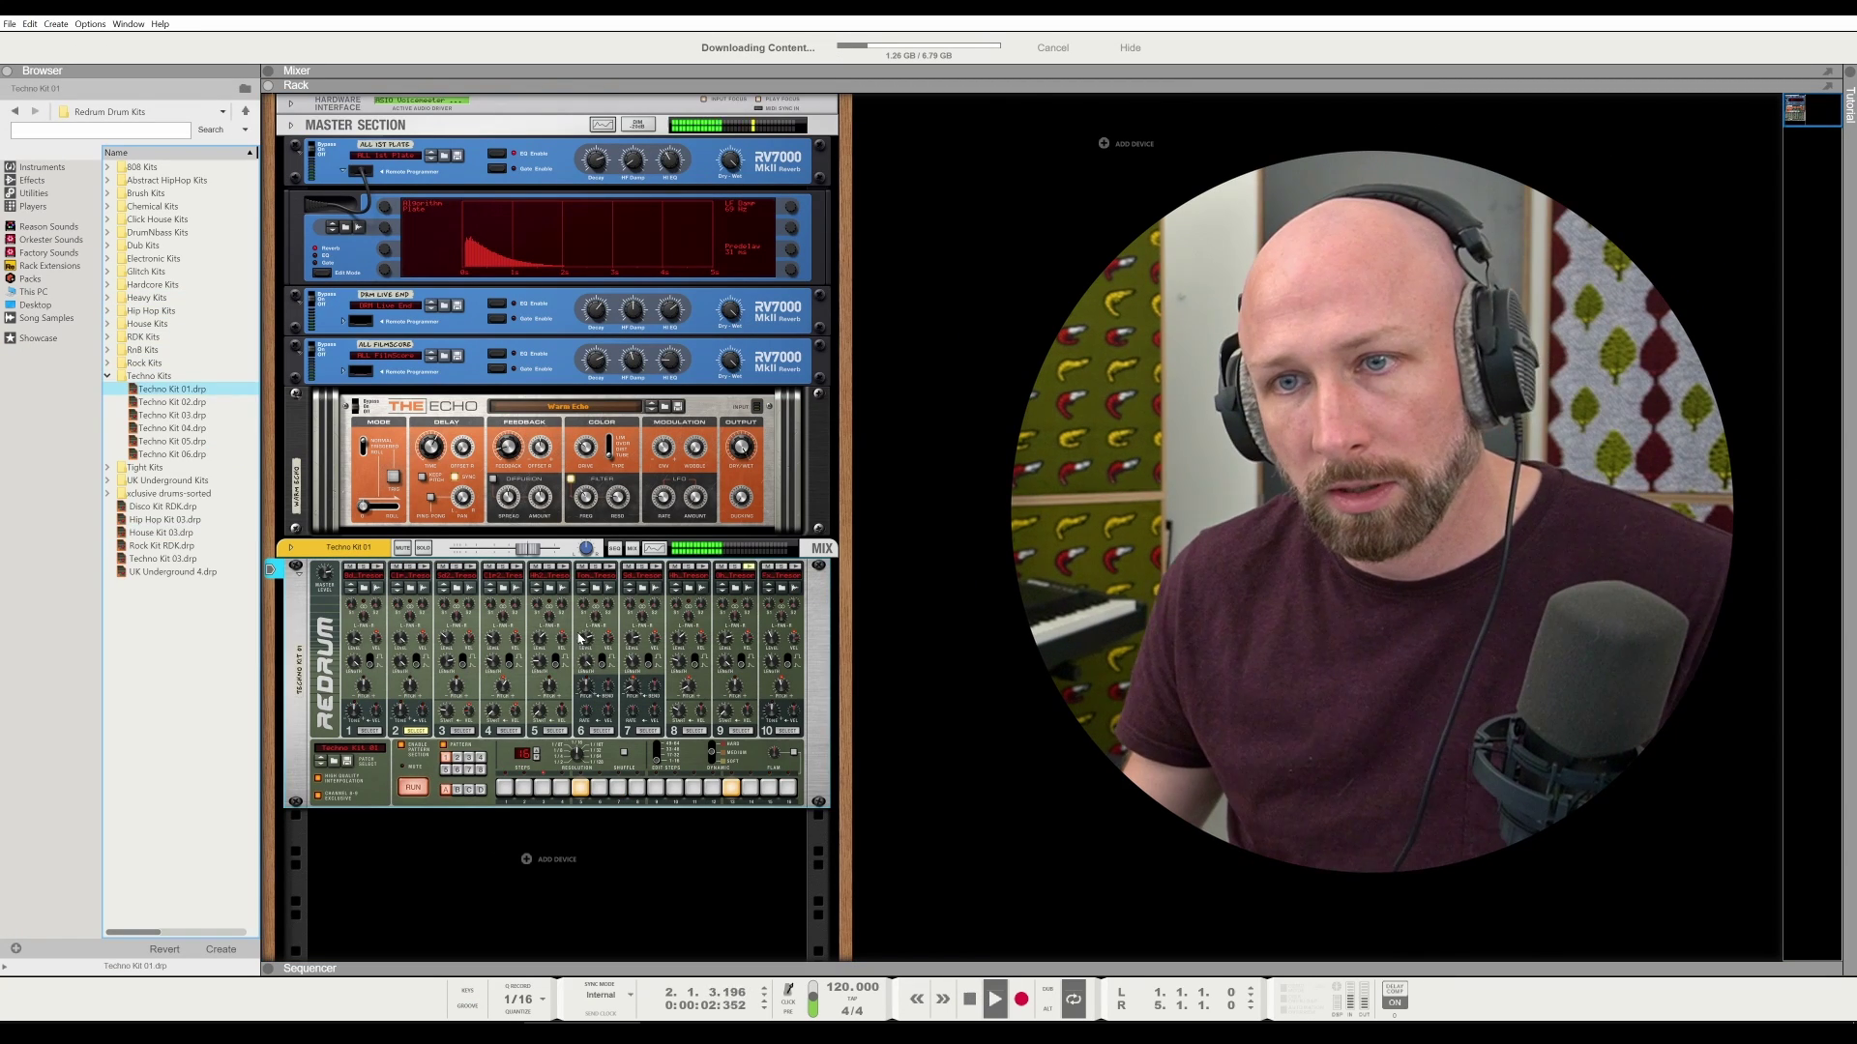
click(214, 402)
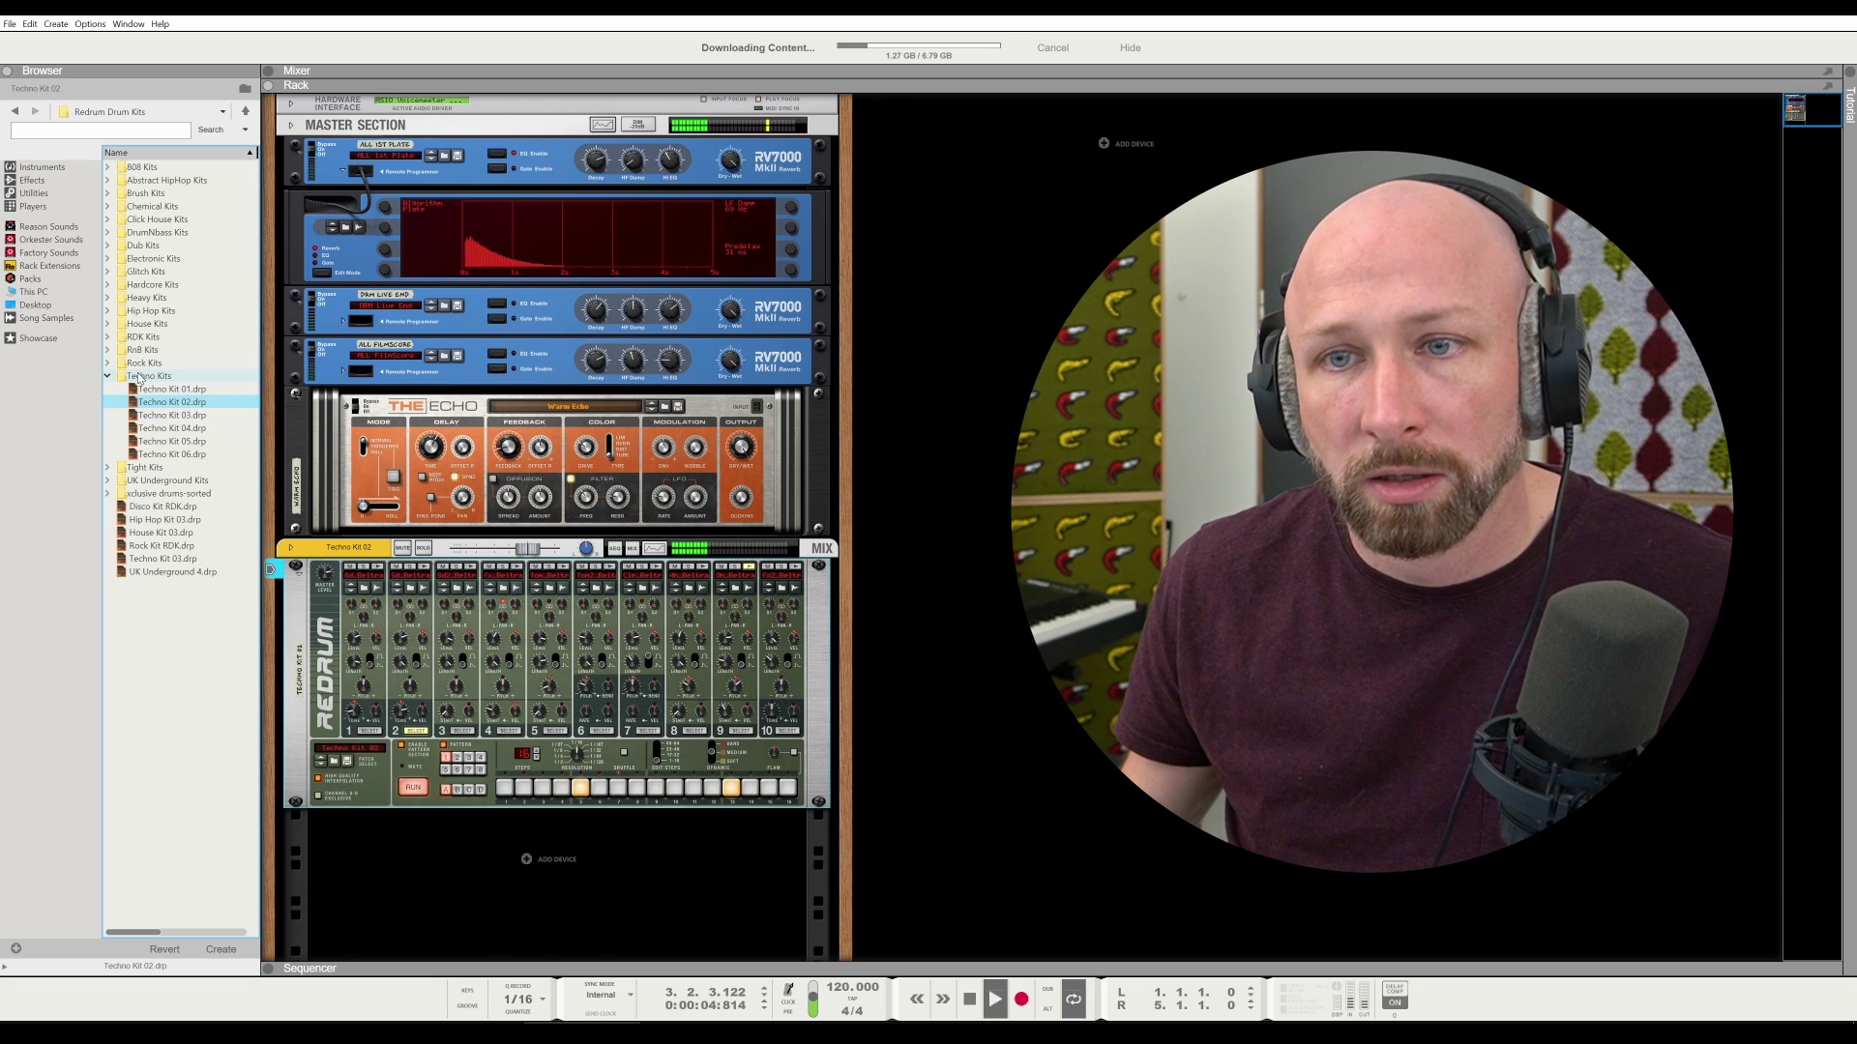
drag(172, 415, 459, 687)
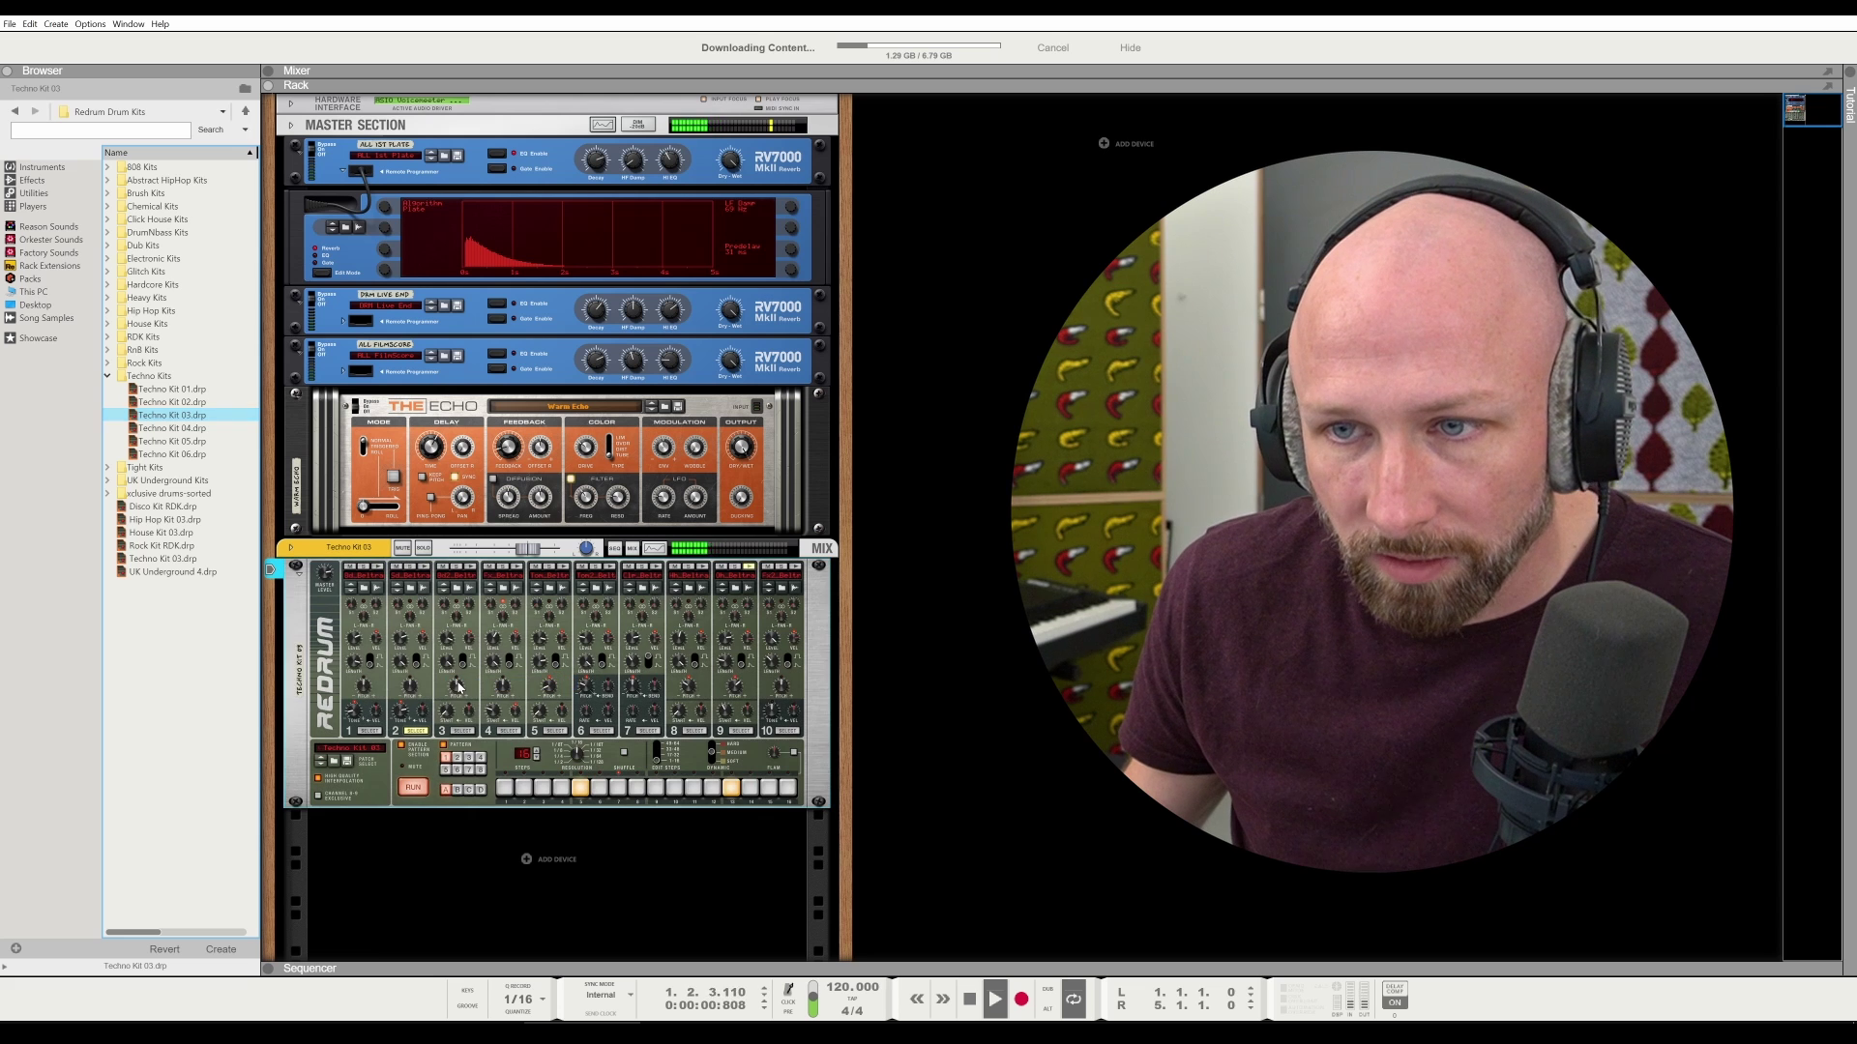
click(162, 452)
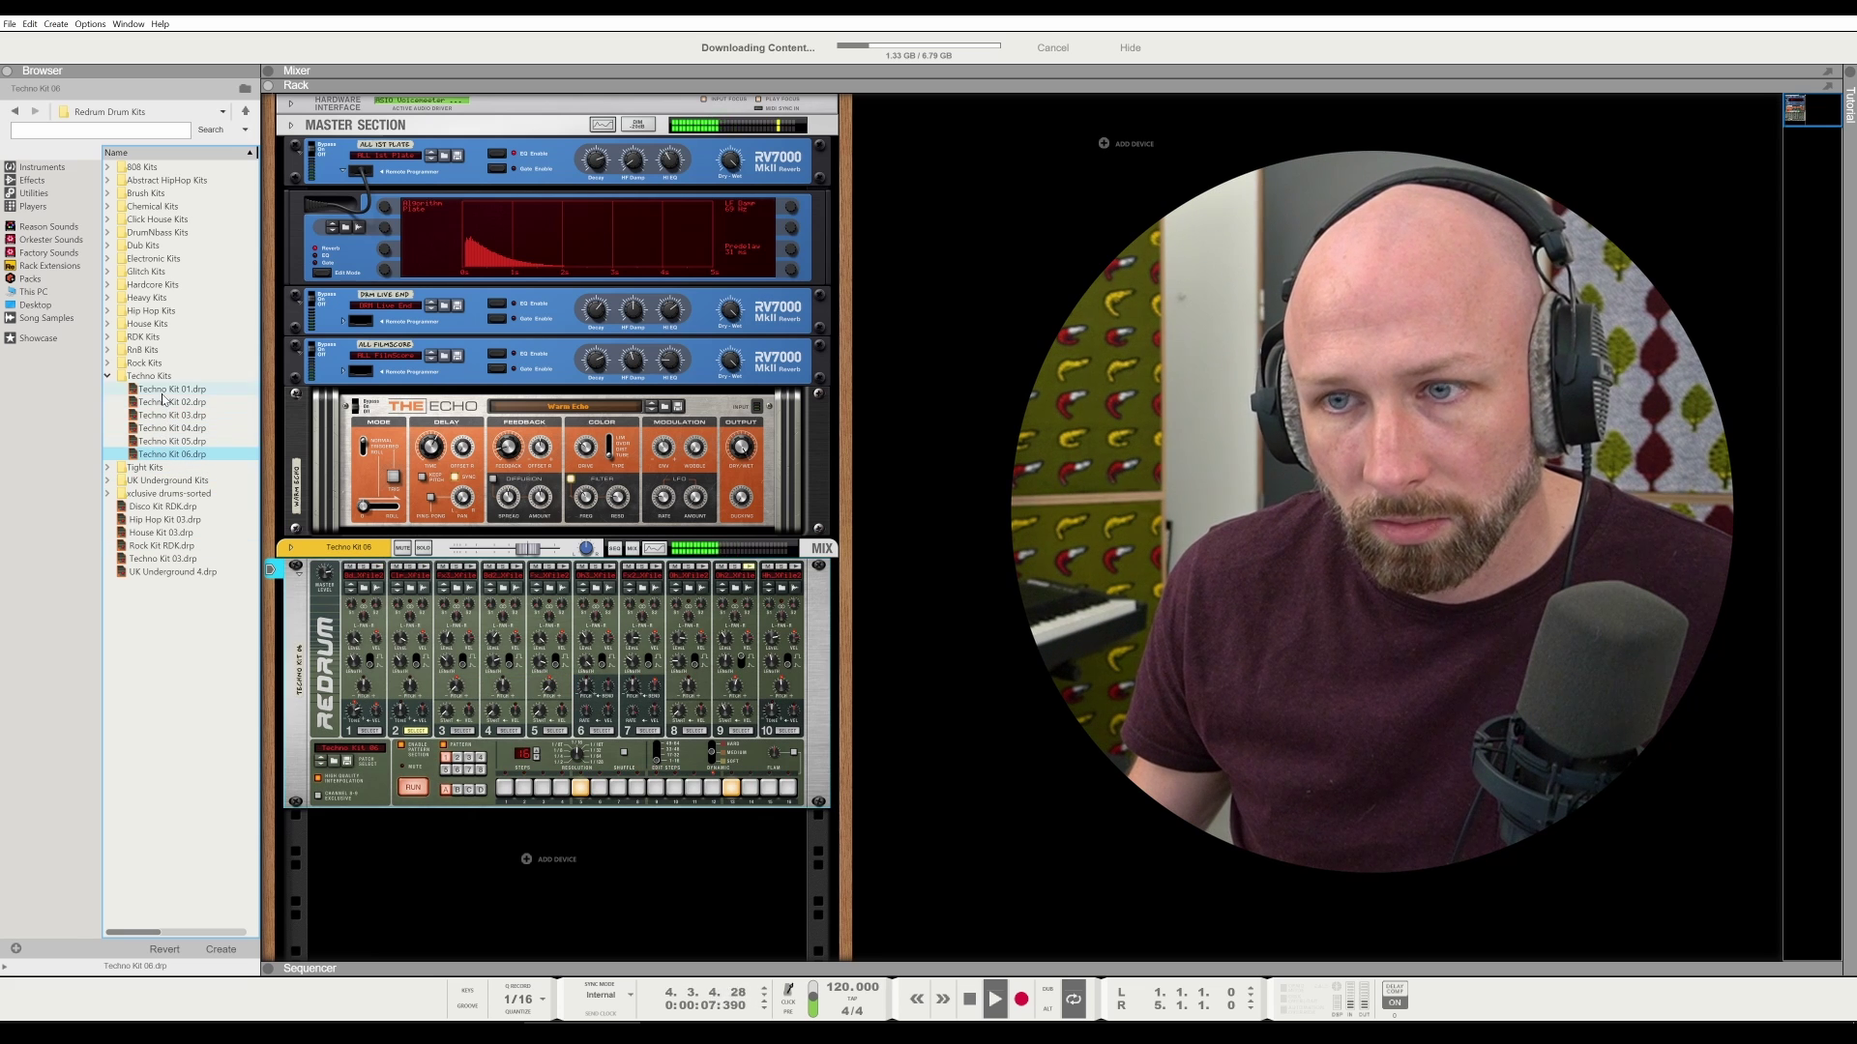
key(space)
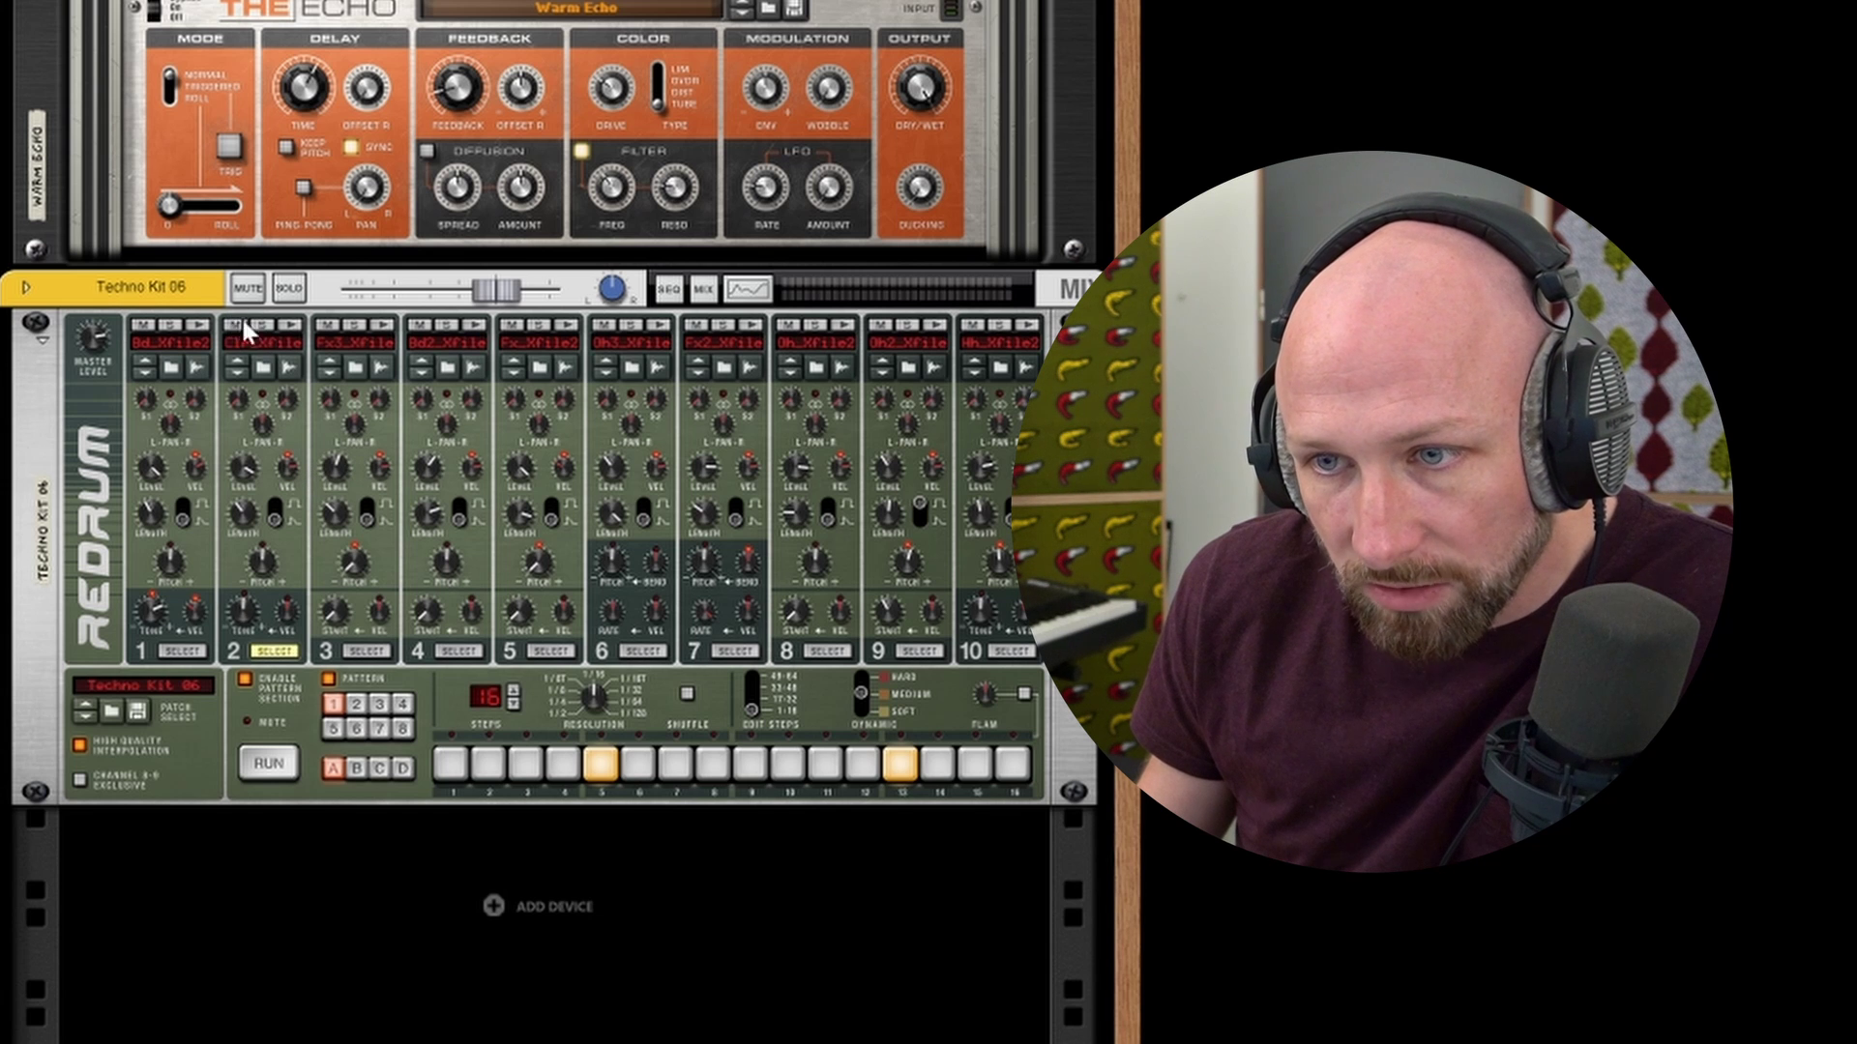
Remove the programmed steps of drum 2 and drum 9 from the Redrum pattern
click(902, 765)
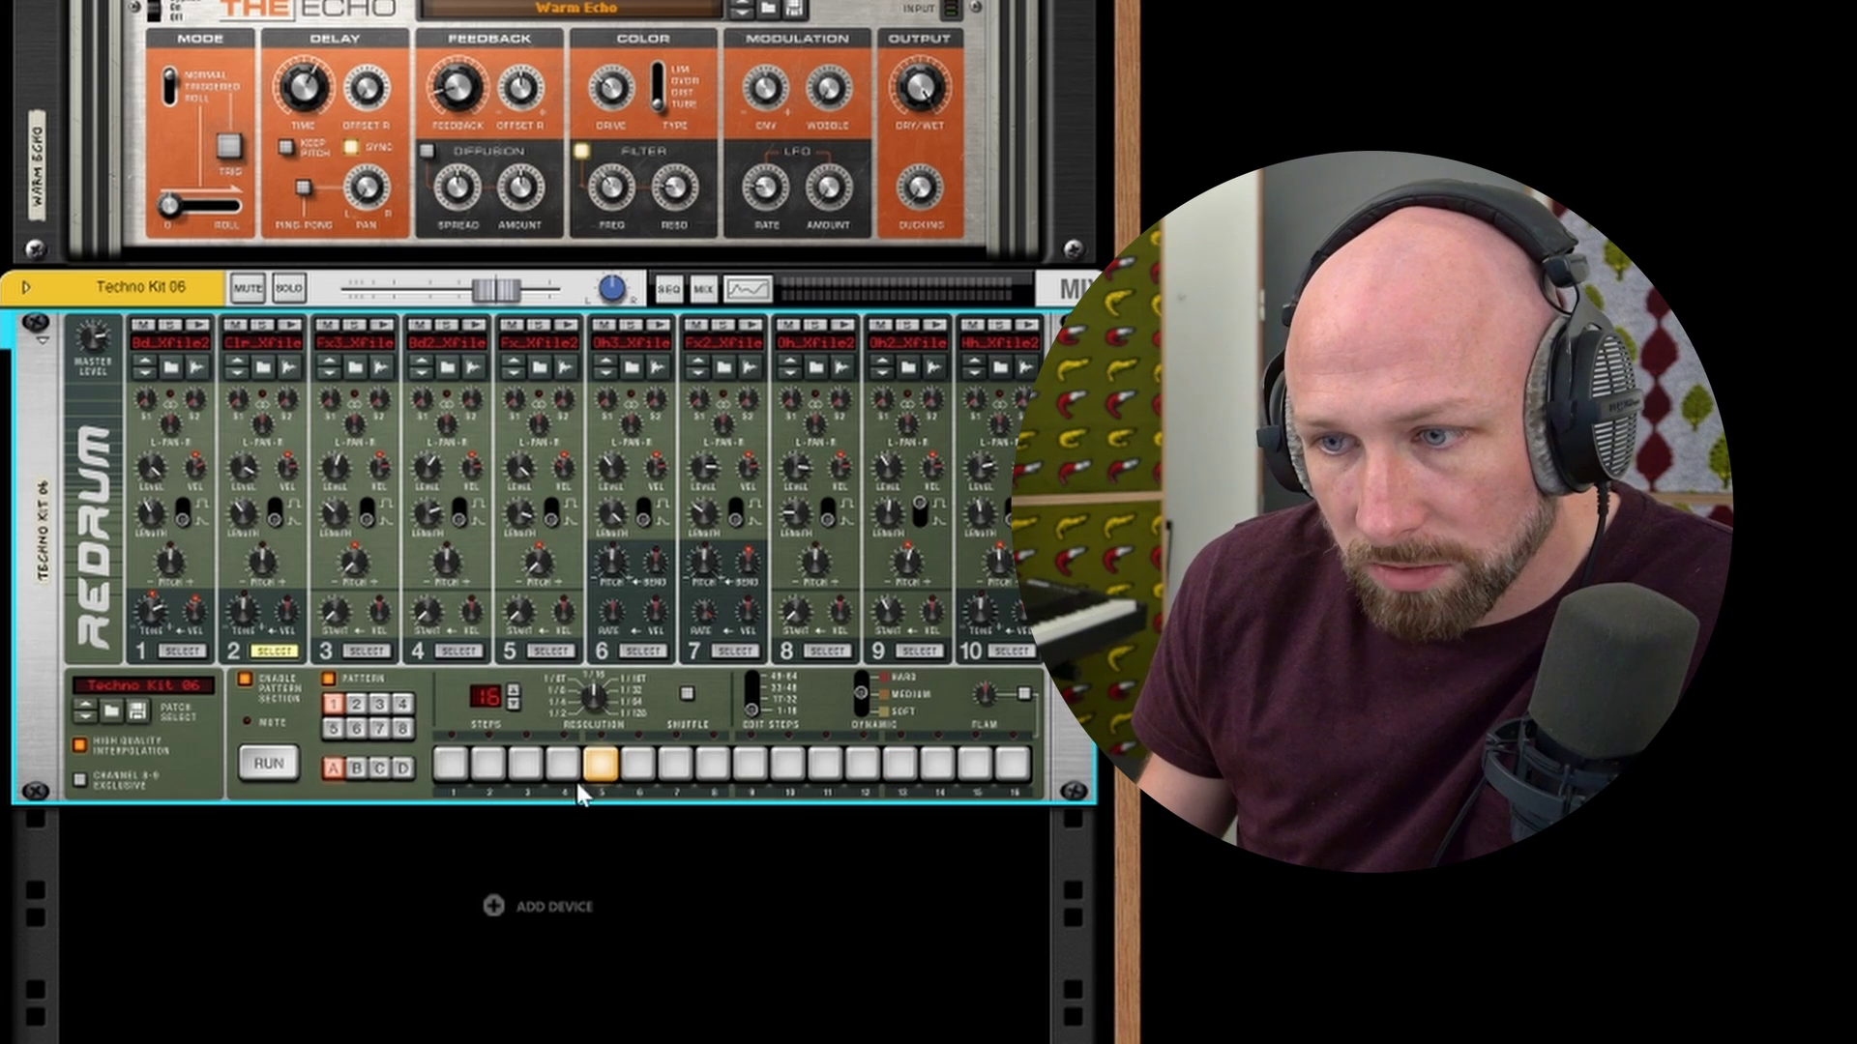
click(909, 332)
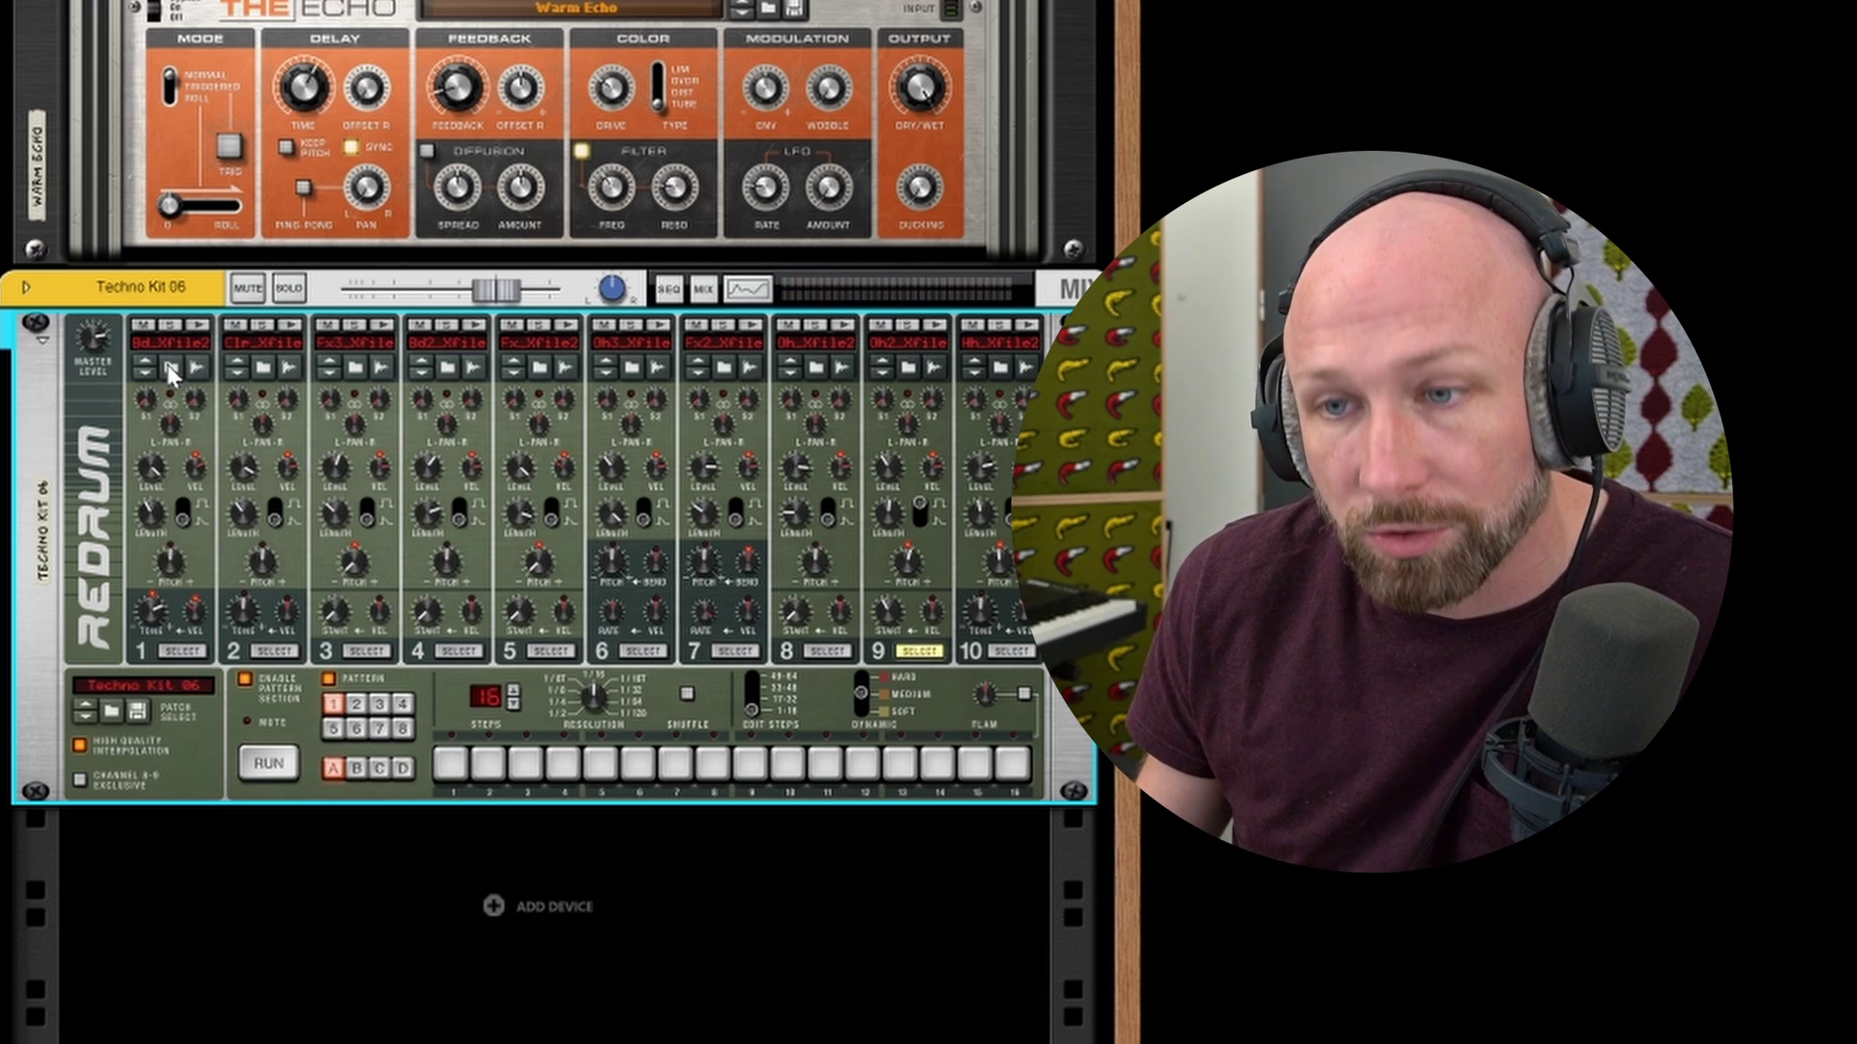
Open the sample browser for drum 1 and audition the 01_BassDrums samples from Bd2_Boom.aif onward
click(170, 372)
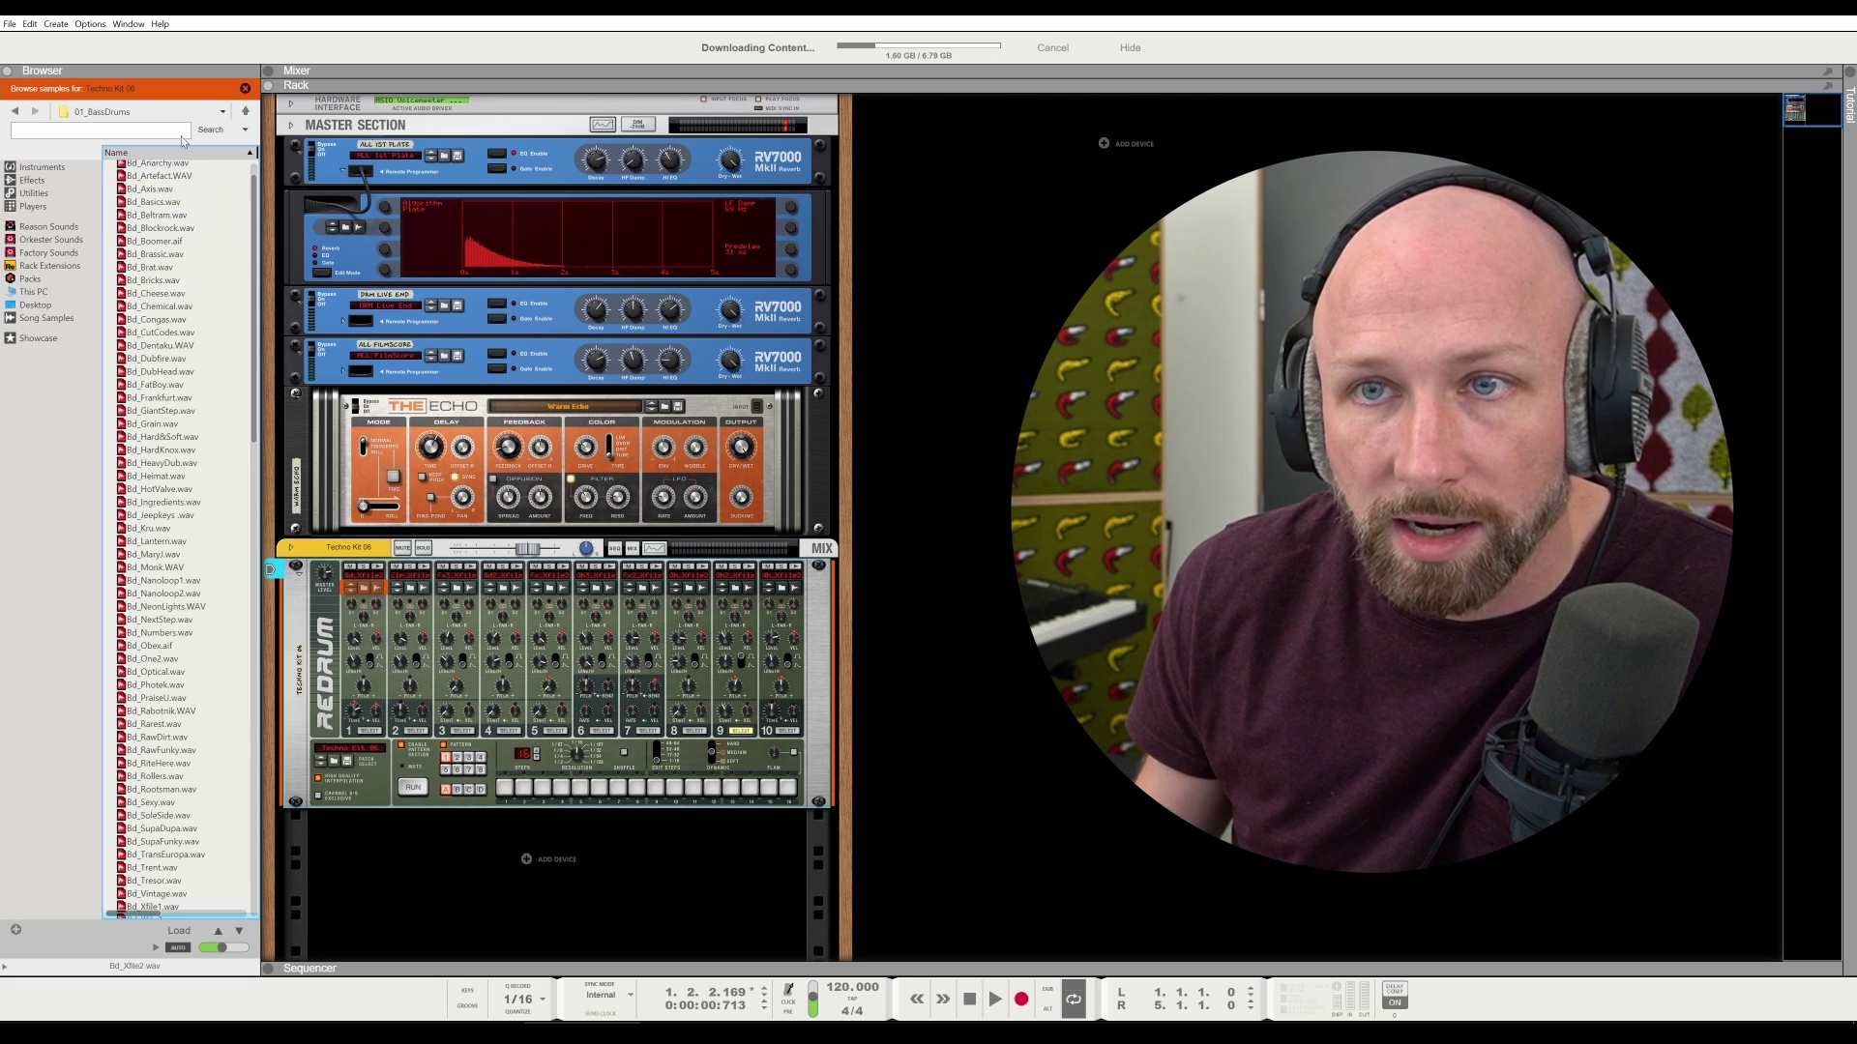
drag(256, 225, 242, 472)
click(149, 502)
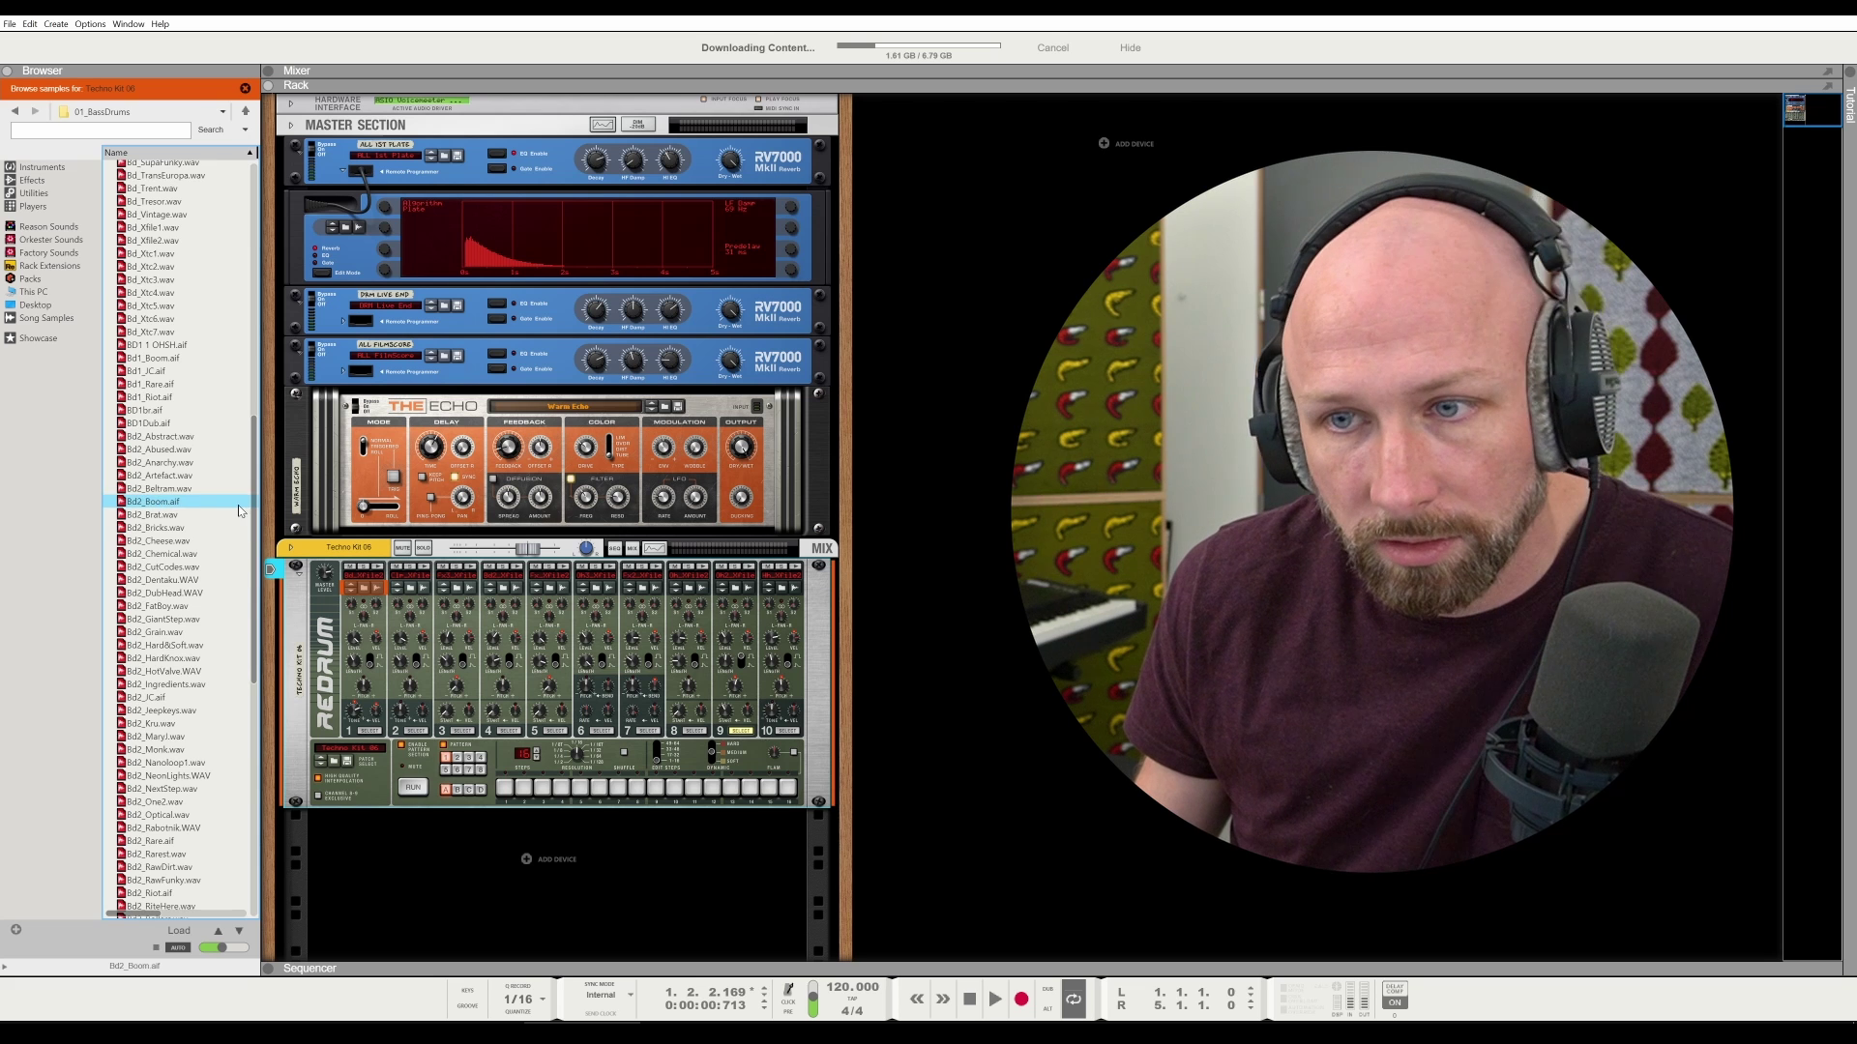
key(Down)
key(Down)
key(Down)
key(Down)
key(Down)
key(Down)
key(Down)
key(Down)
key(Down)
key(Down)
key(Down)
key(Down)
key(Down)
key(Down)
key(Down)
key(Down)
key(Down)
key(Down)
key(Down)
key(Down)
key(Down)
key(Down)
key(Down)
key(Down)
key(Down)
key(Down)
key(Down)
key(Down)
key(Down)
key(Down)
key(Down)
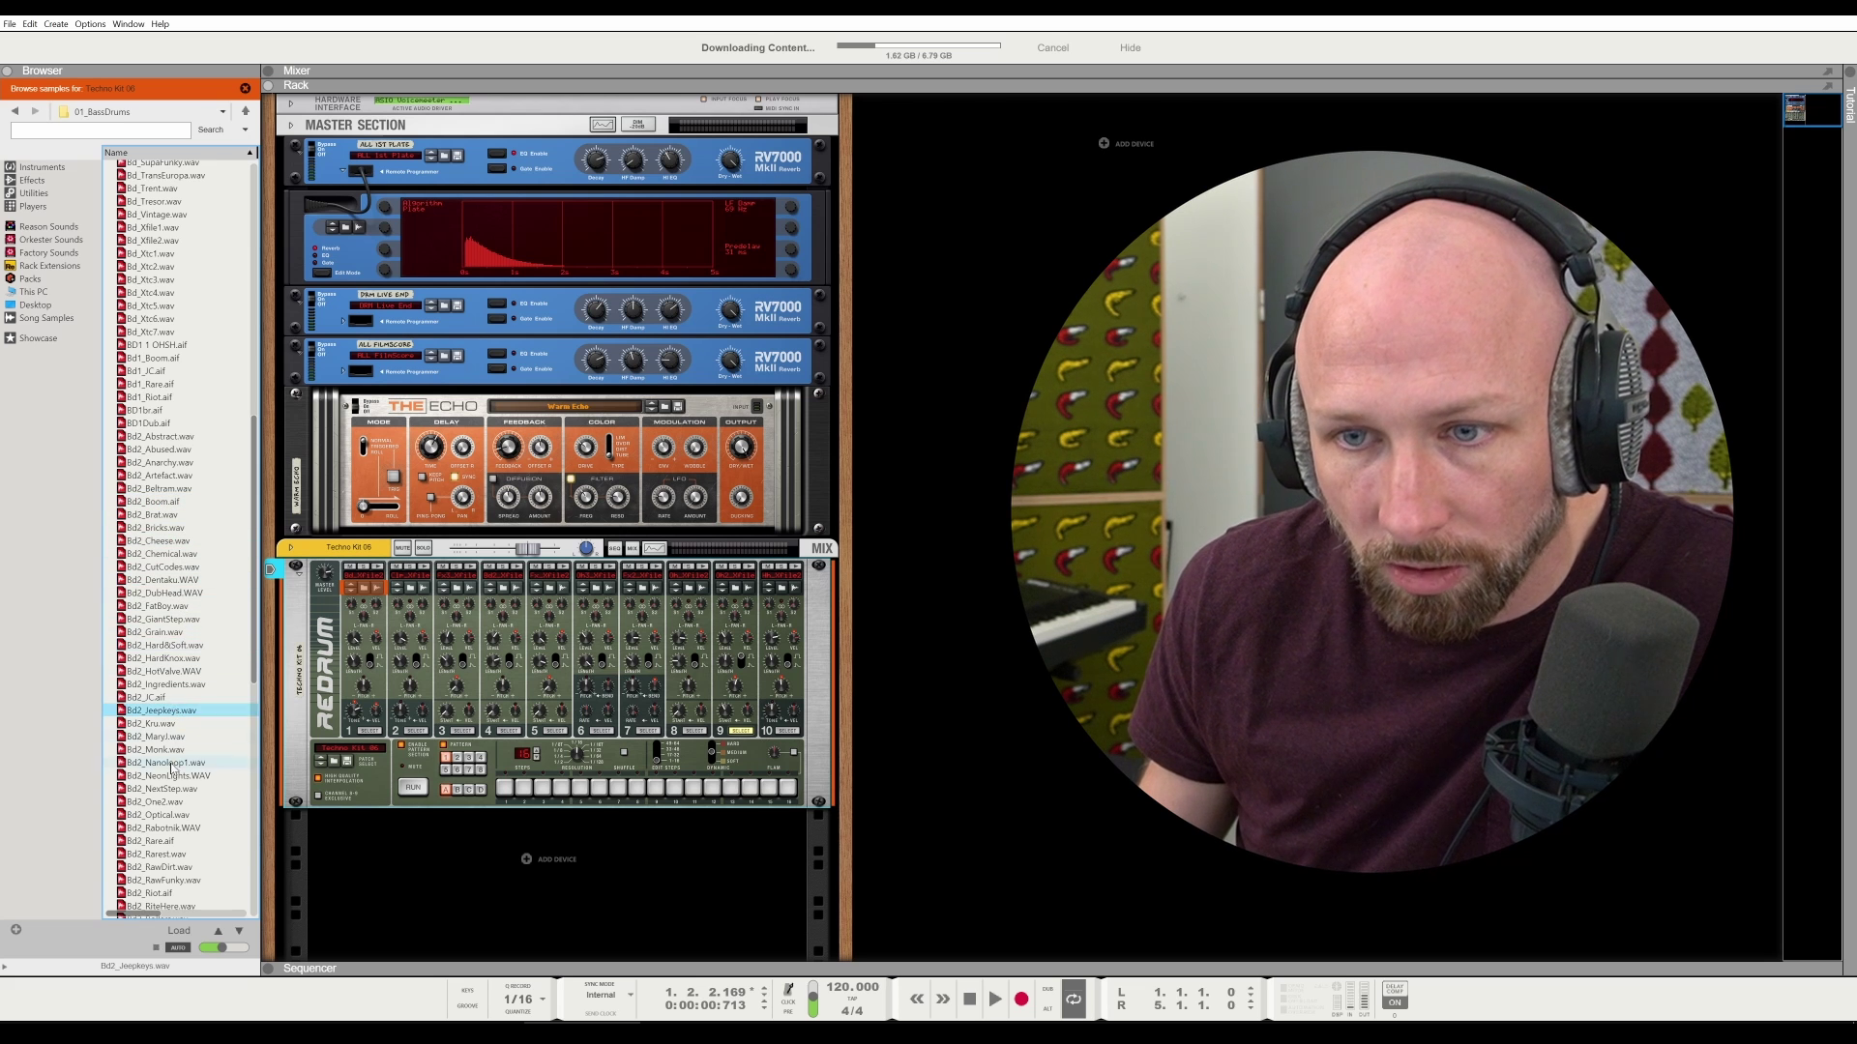
Audition more bass drum samples through the remaining Bd2 and Bd3 files to the end of the folder
click(174, 690)
click(170, 729)
click(168, 769)
click(167, 807)
click(167, 847)
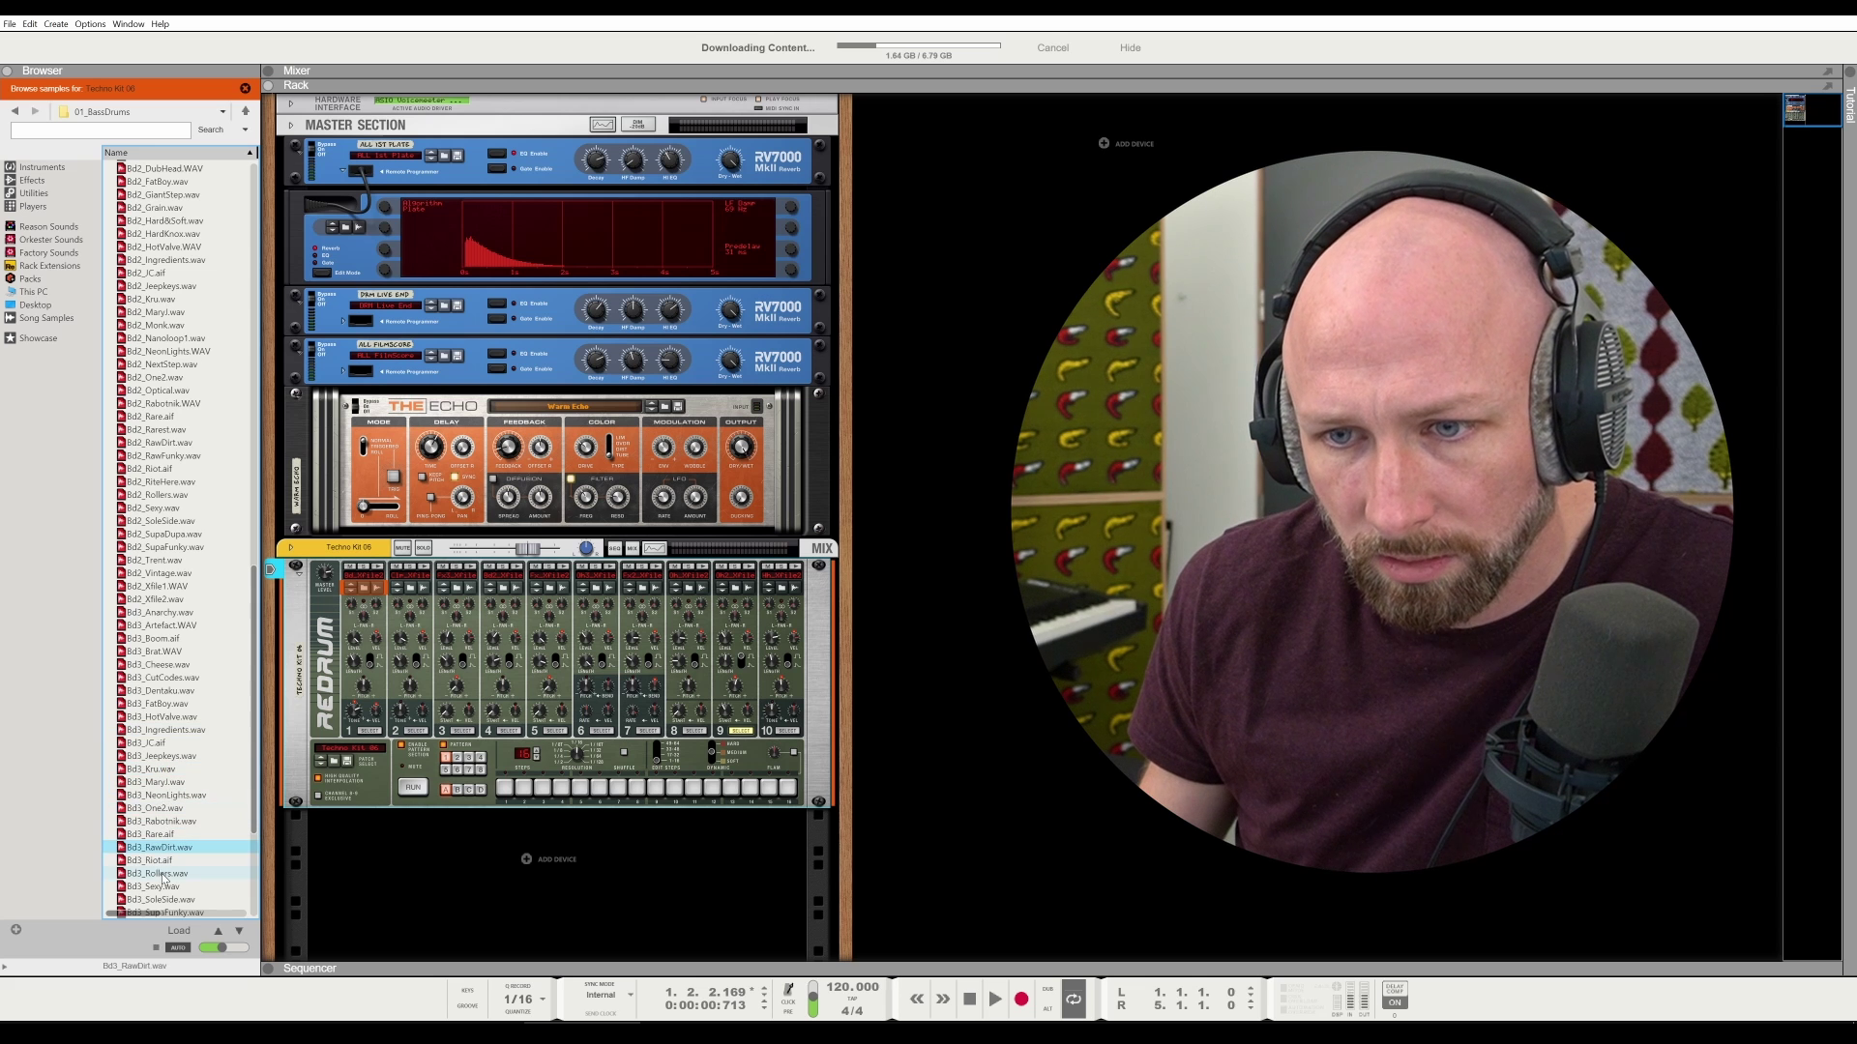
click(168, 860)
click(164, 888)
scroll(164, 887, down, 5)
click(174, 726)
click(170, 808)
click(152, 857)
scroll(151, 855, down, 1)
click(142, 788)
click(152, 876)
click(154, 902)
scroll(197, 783, up, 1)
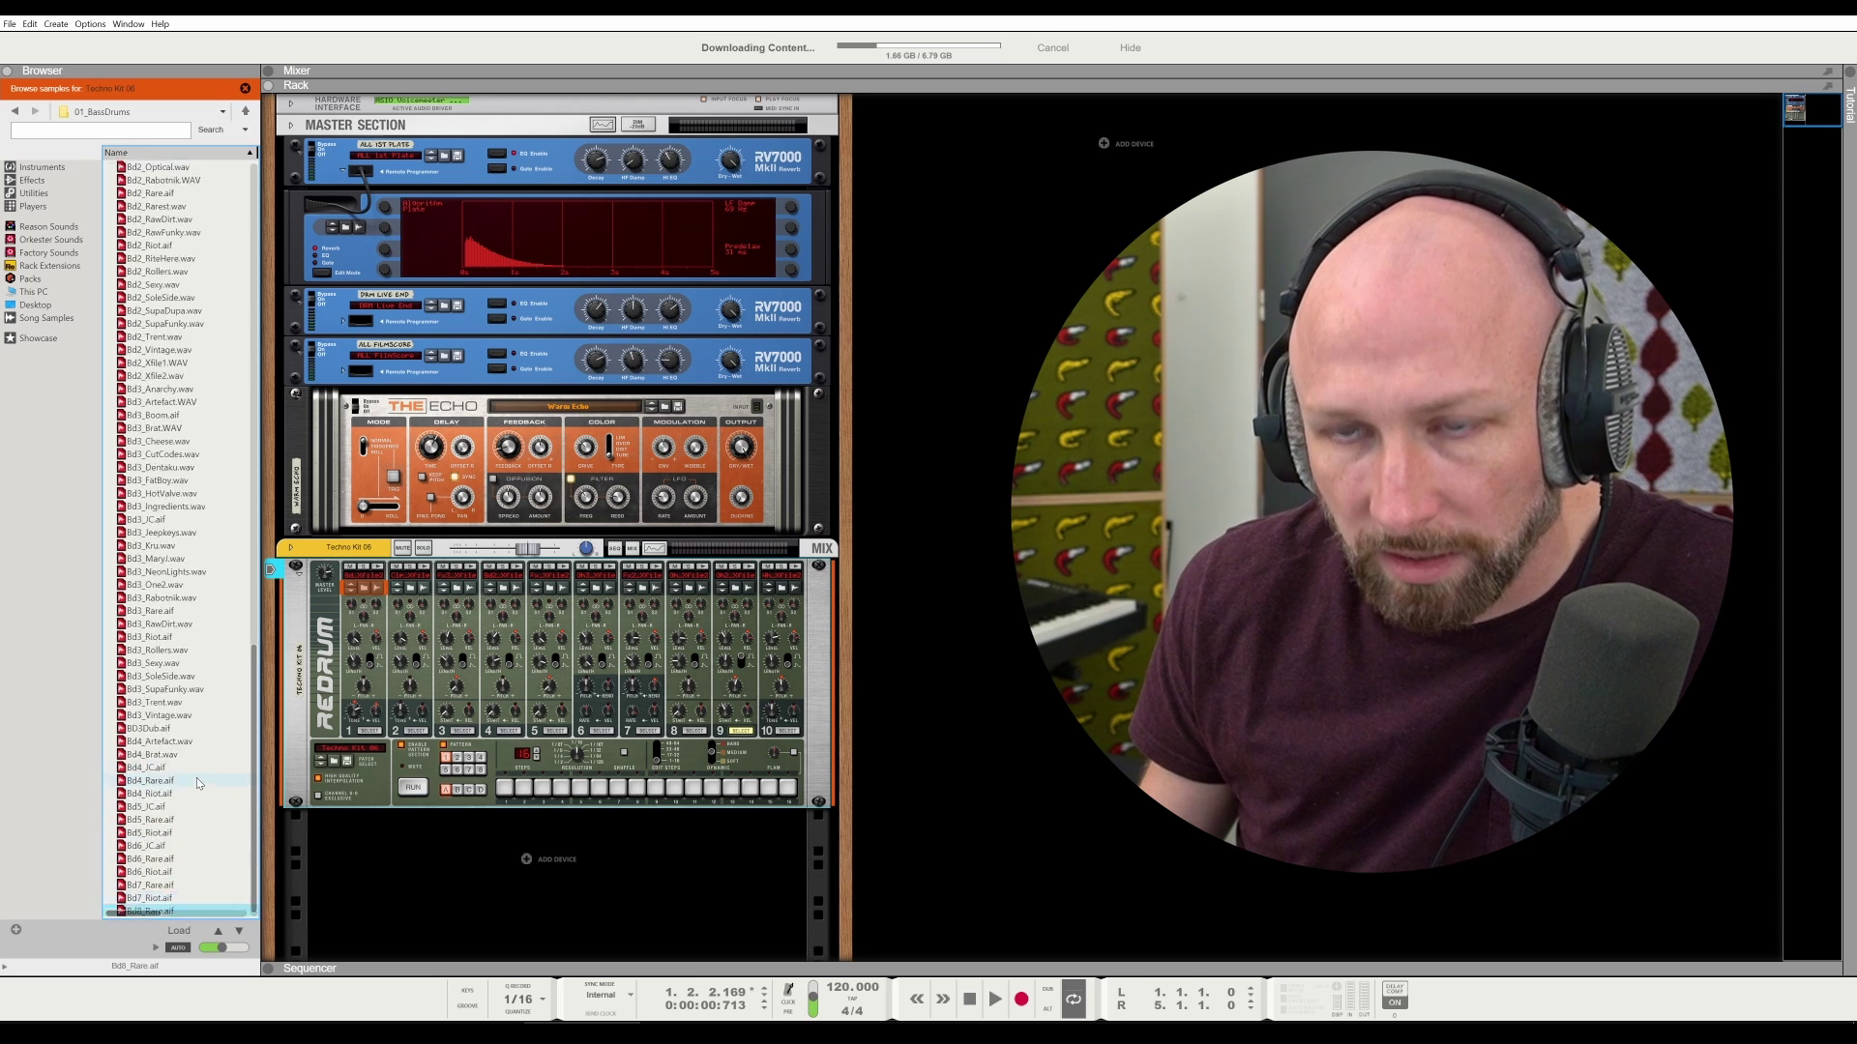
Return to the beginning of the 01_BassDrums folder and audition two samples, including Bd_Beltram.wav
scroll(196, 778, up, 20)
click(164, 285)
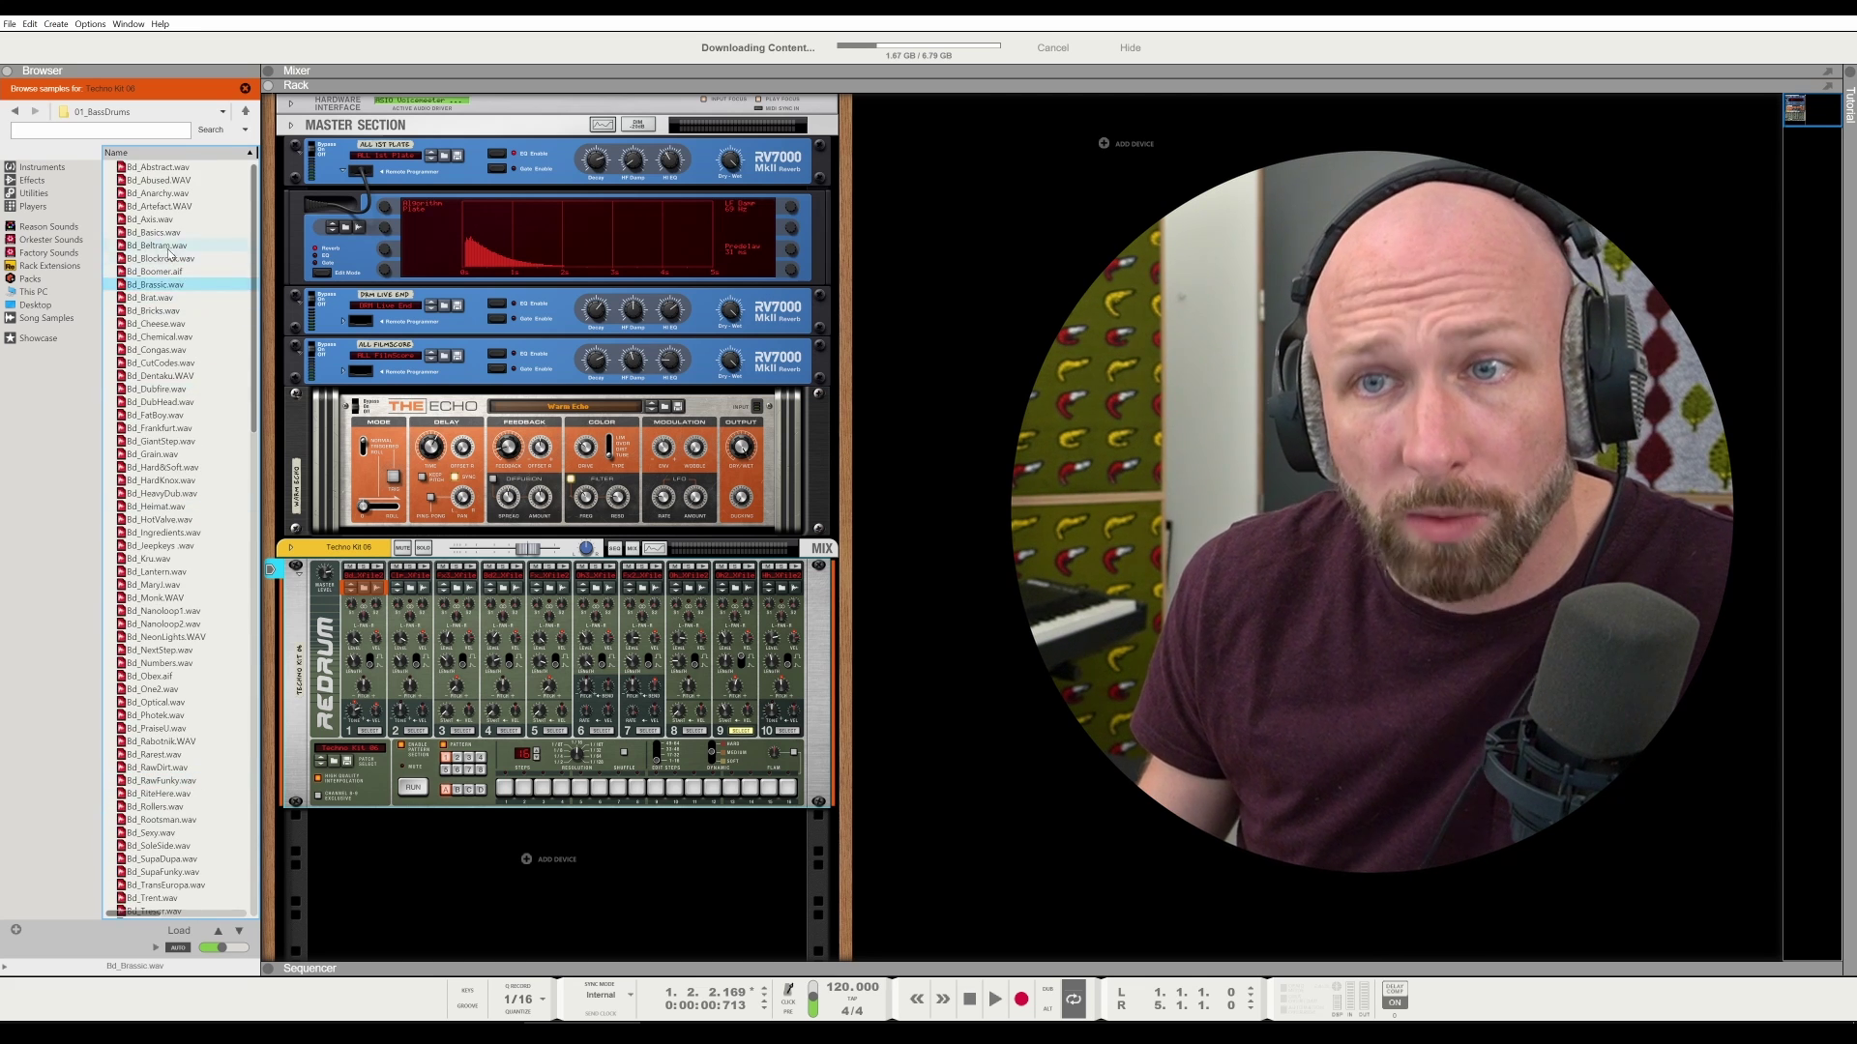
click(168, 246)
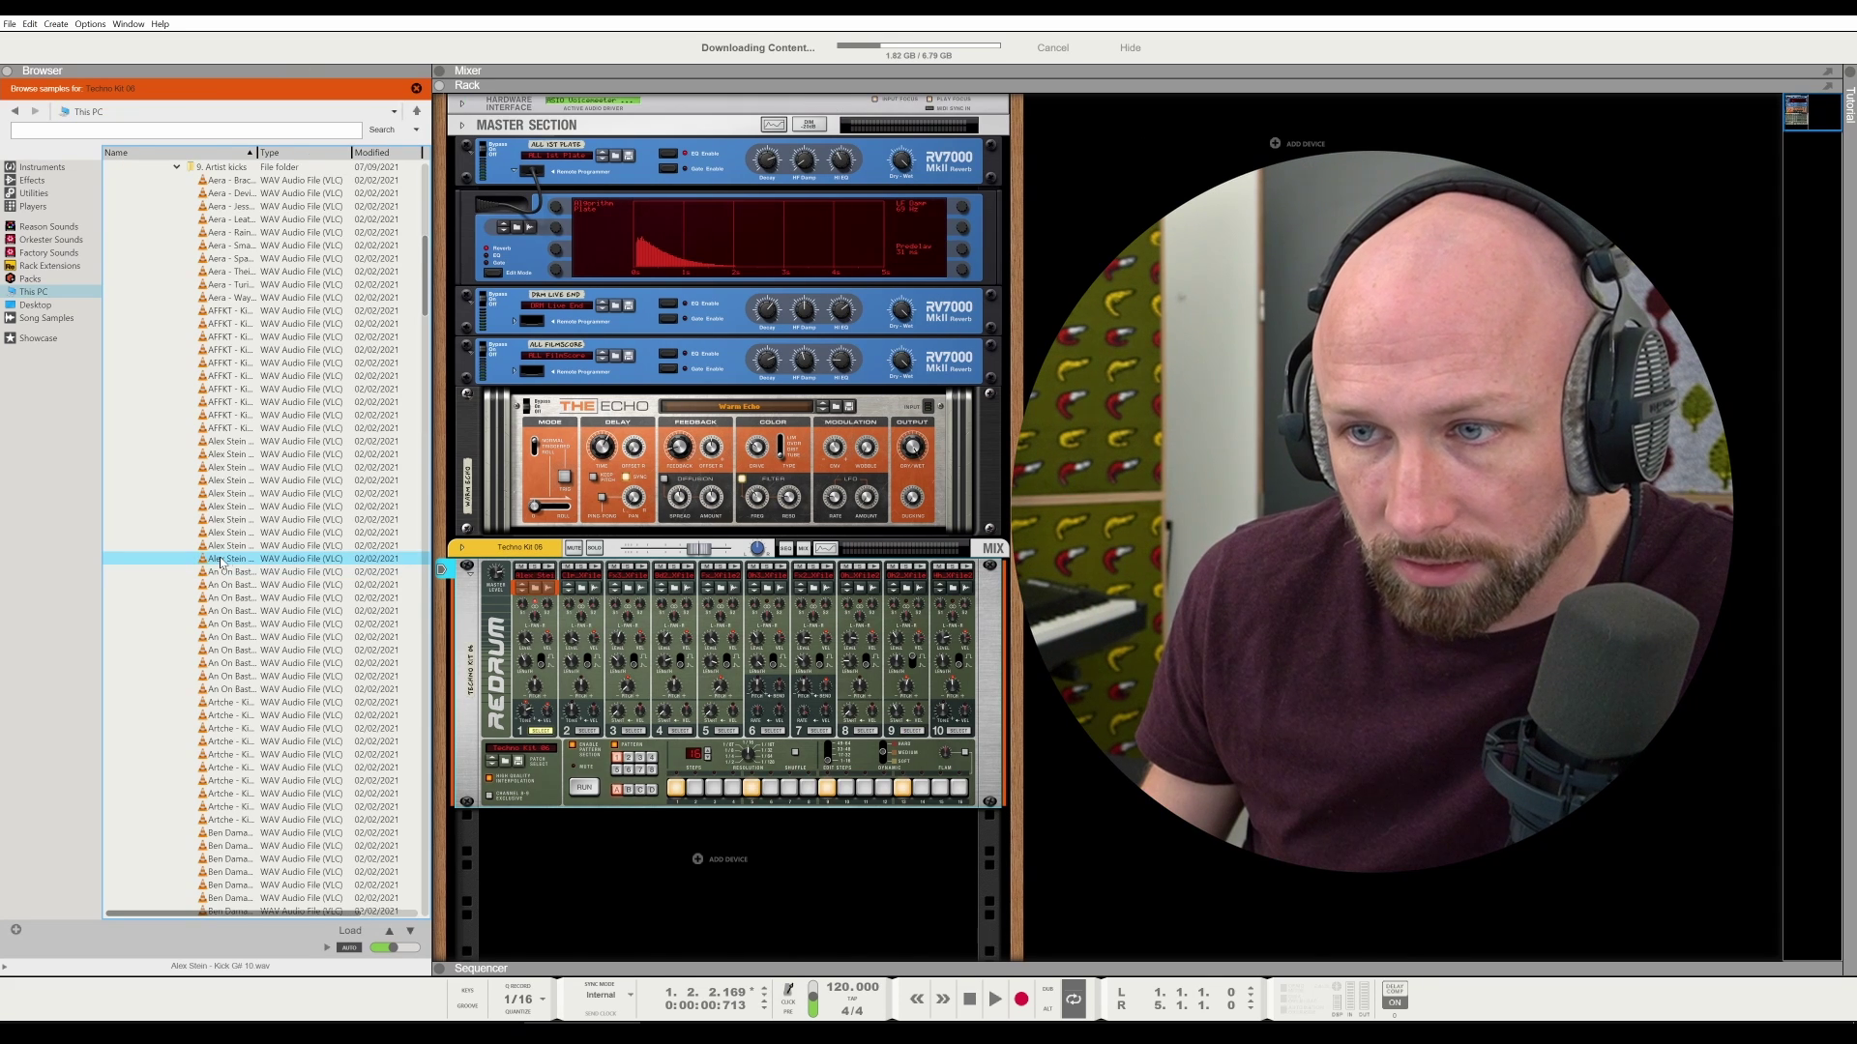
Audition the artist kick samples against the playing pattern for drum 1, ending on a Tempest Rumble Kick sample
key(space)
click(217, 755)
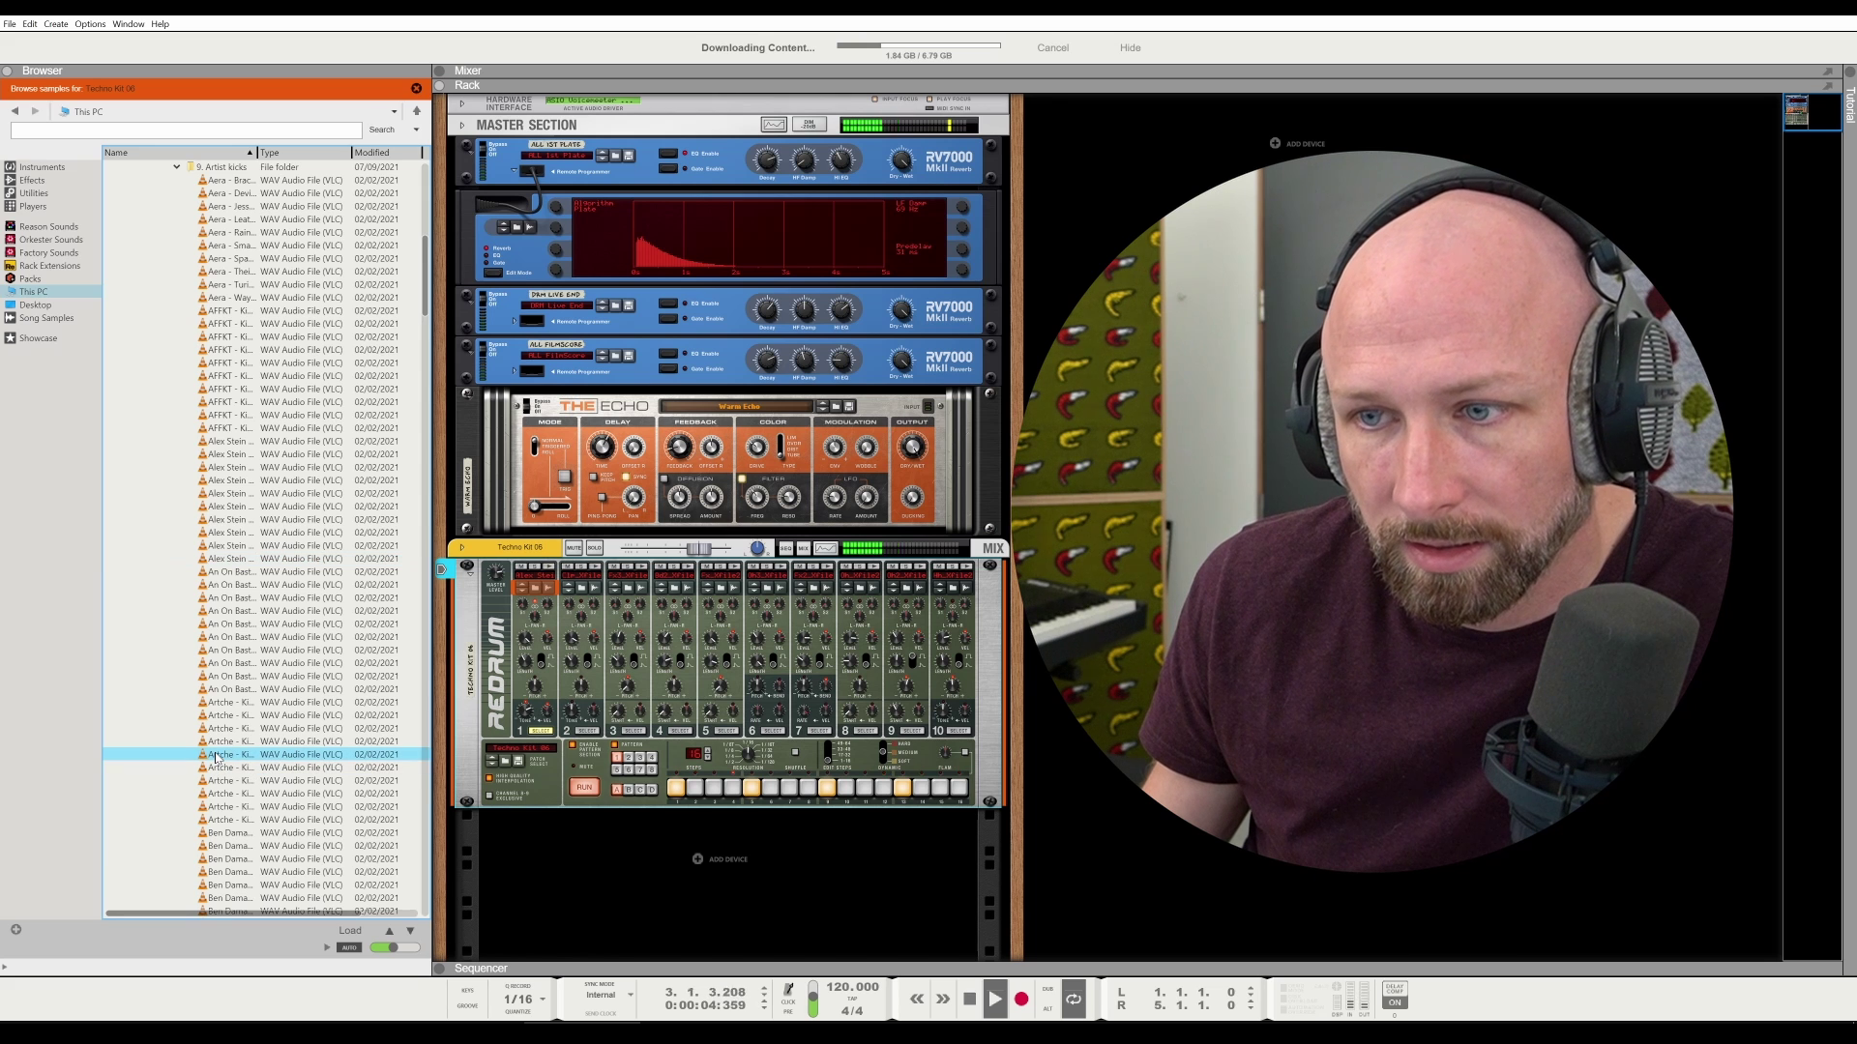
click(226, 809)
scroll(237, 793, down, 4)
click(235, 751)
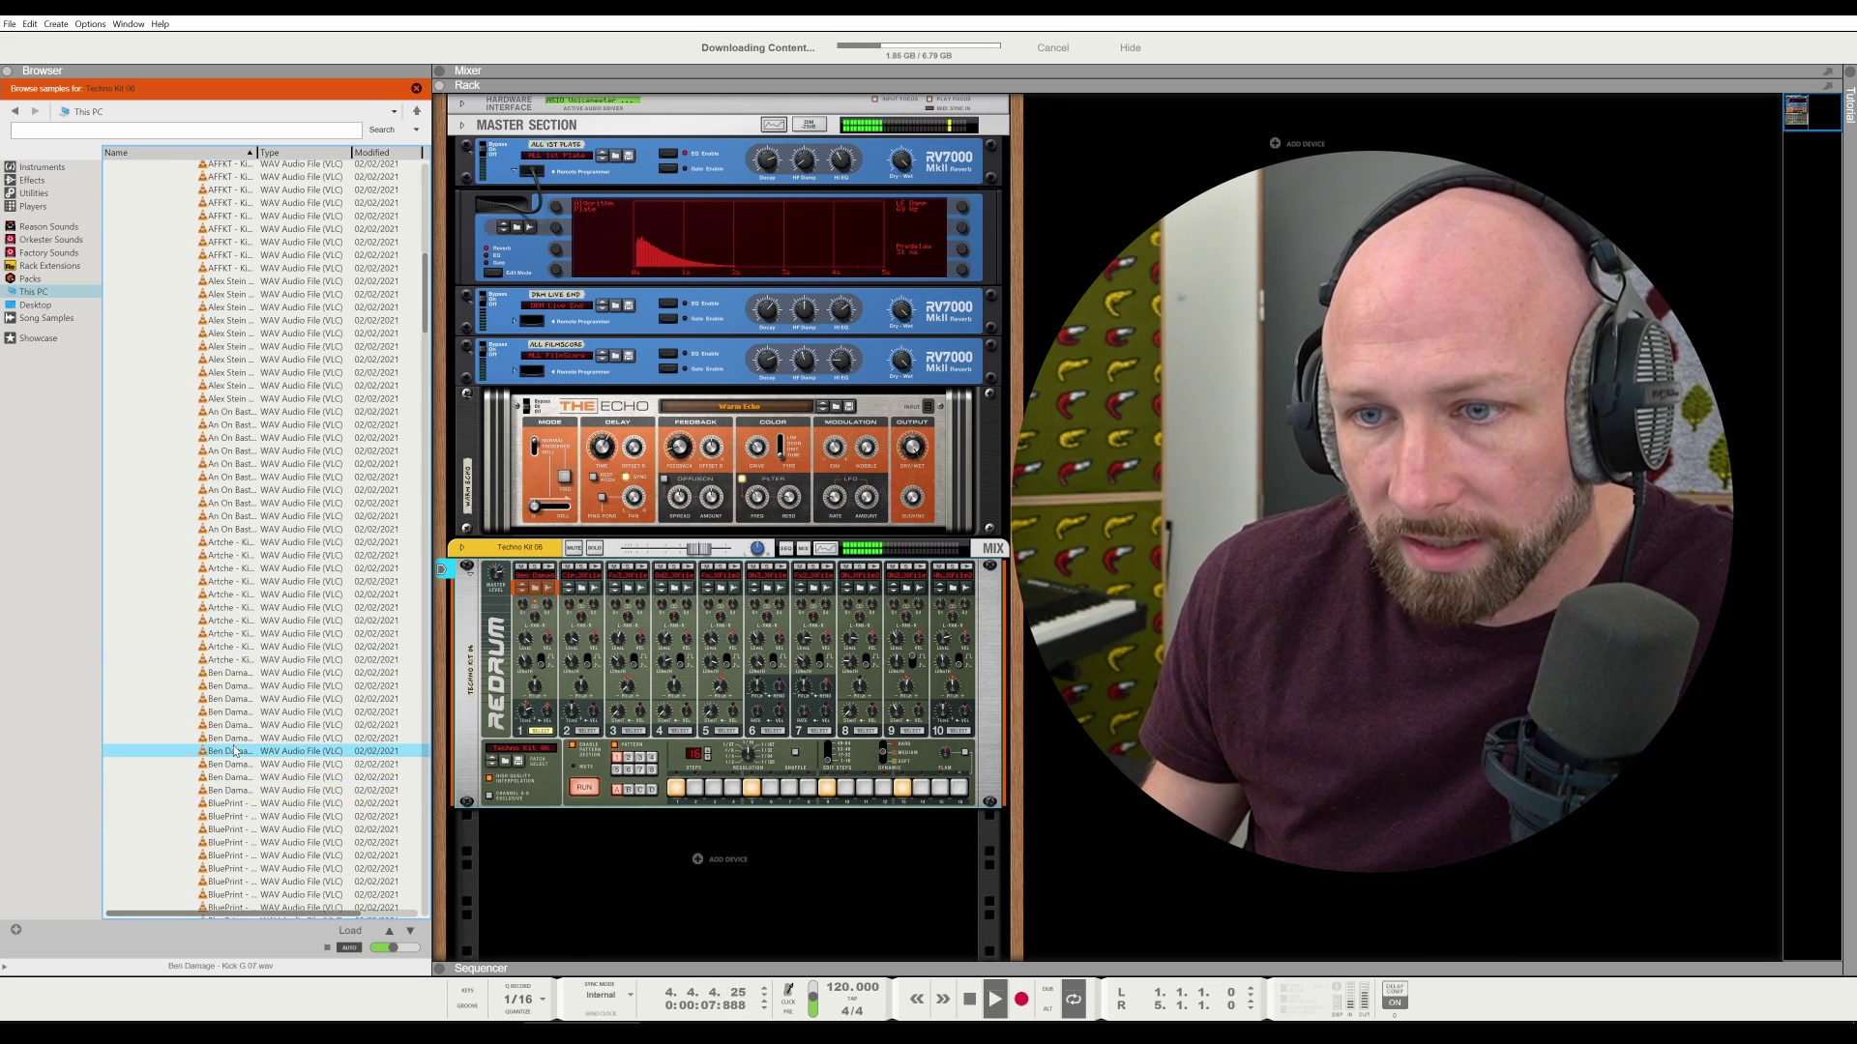
click(242, 818)
scroll(227, 677, down, 11)
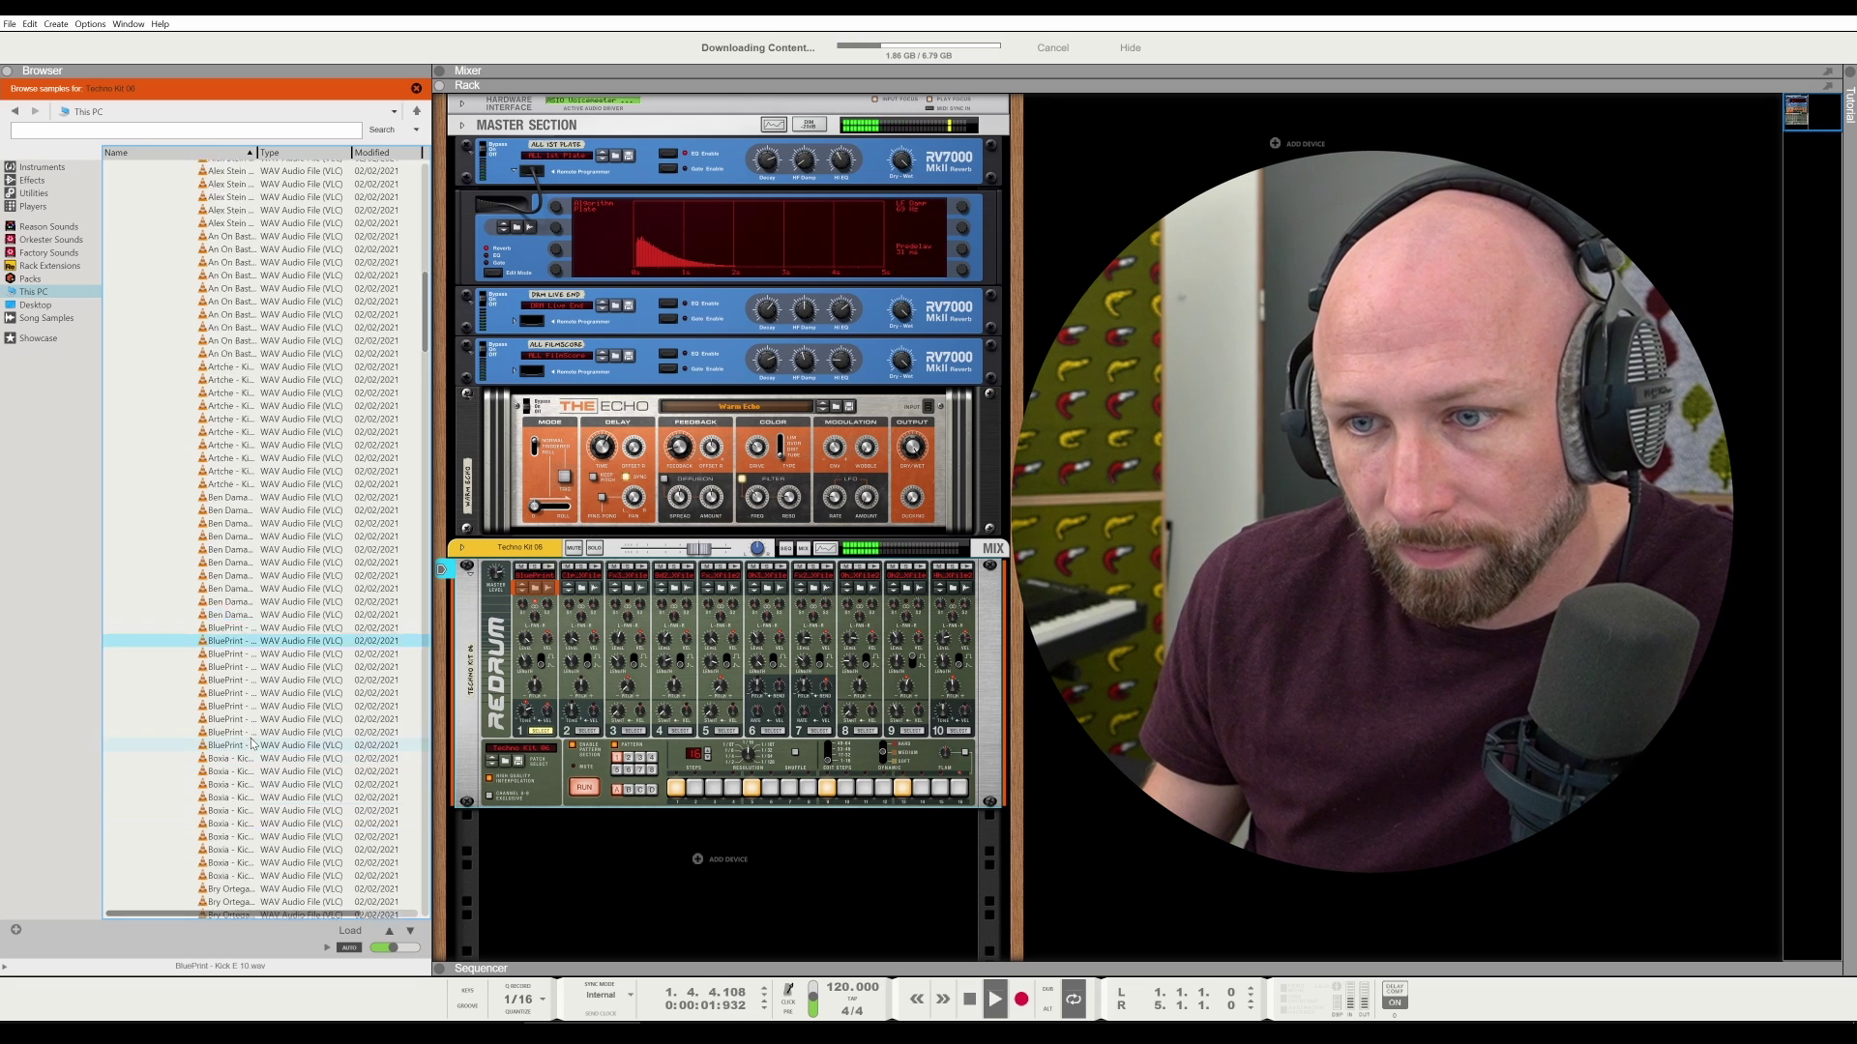
click(217, 657)
click(232, 735)
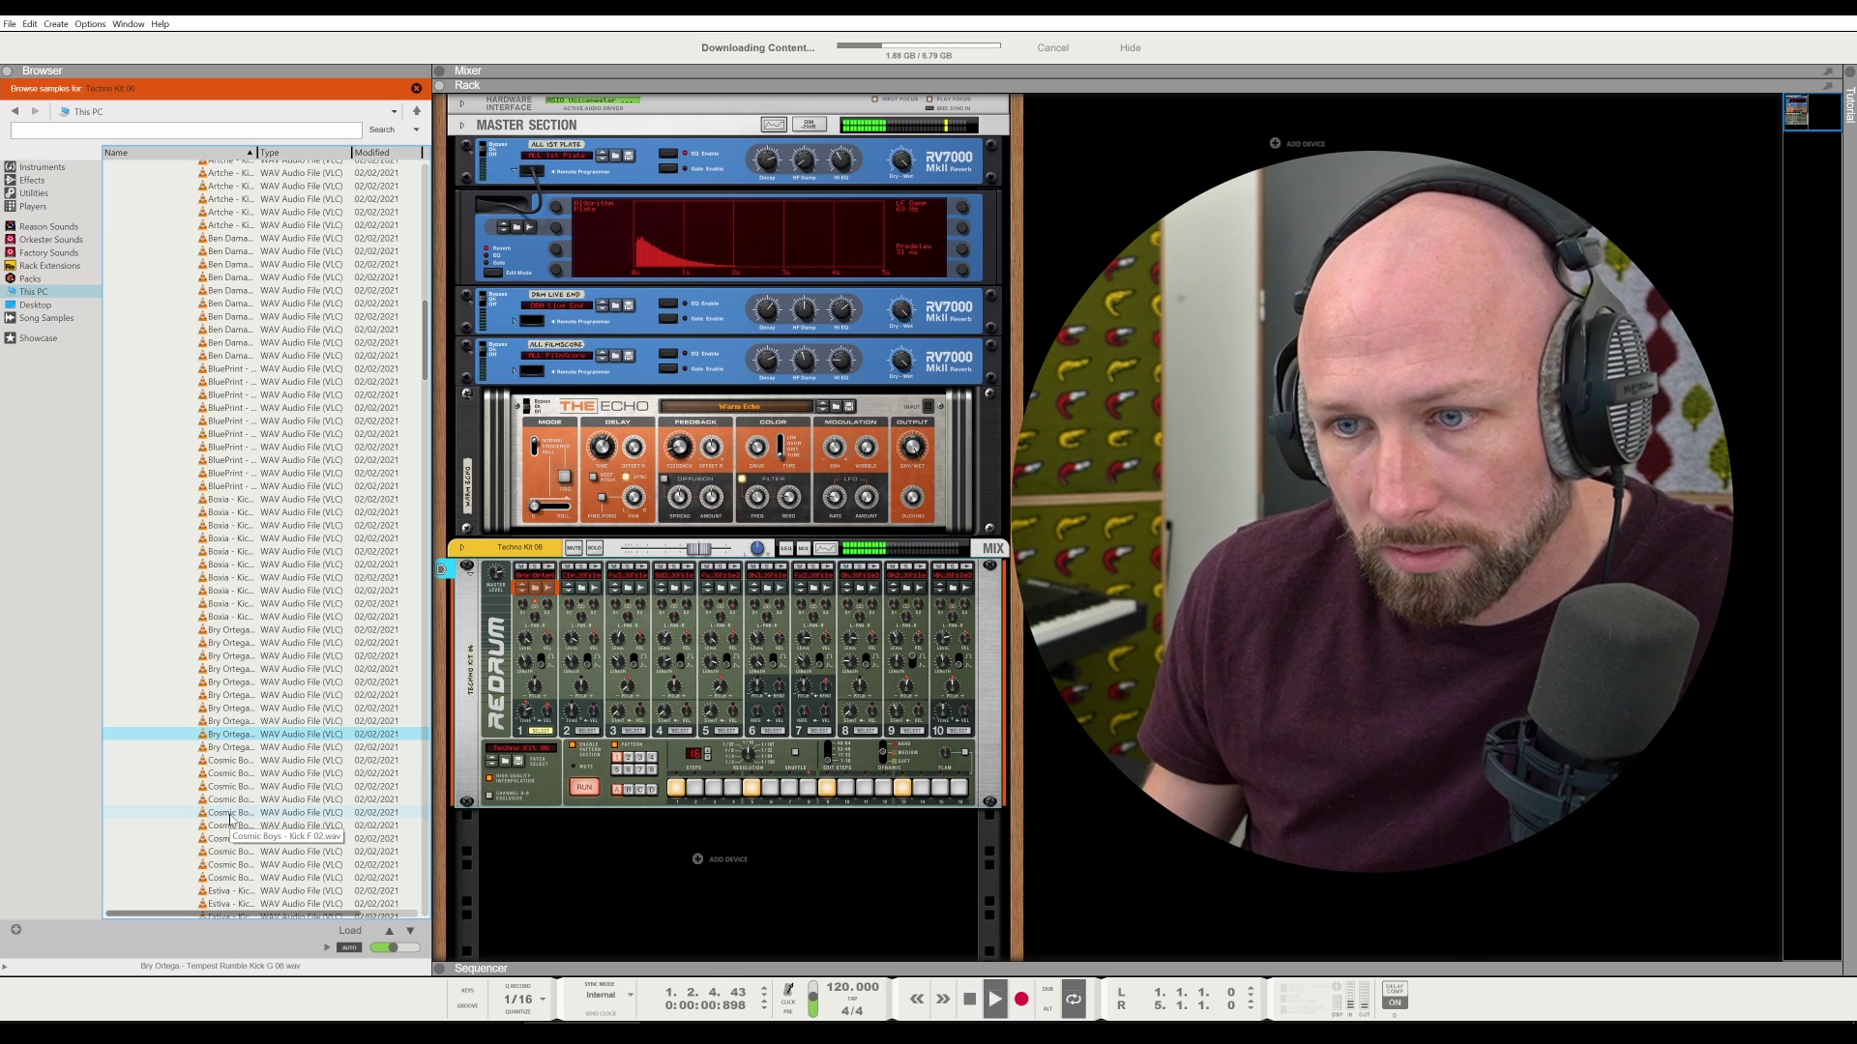
Stop playback and set the song tempo to 126 BPM
key(space)
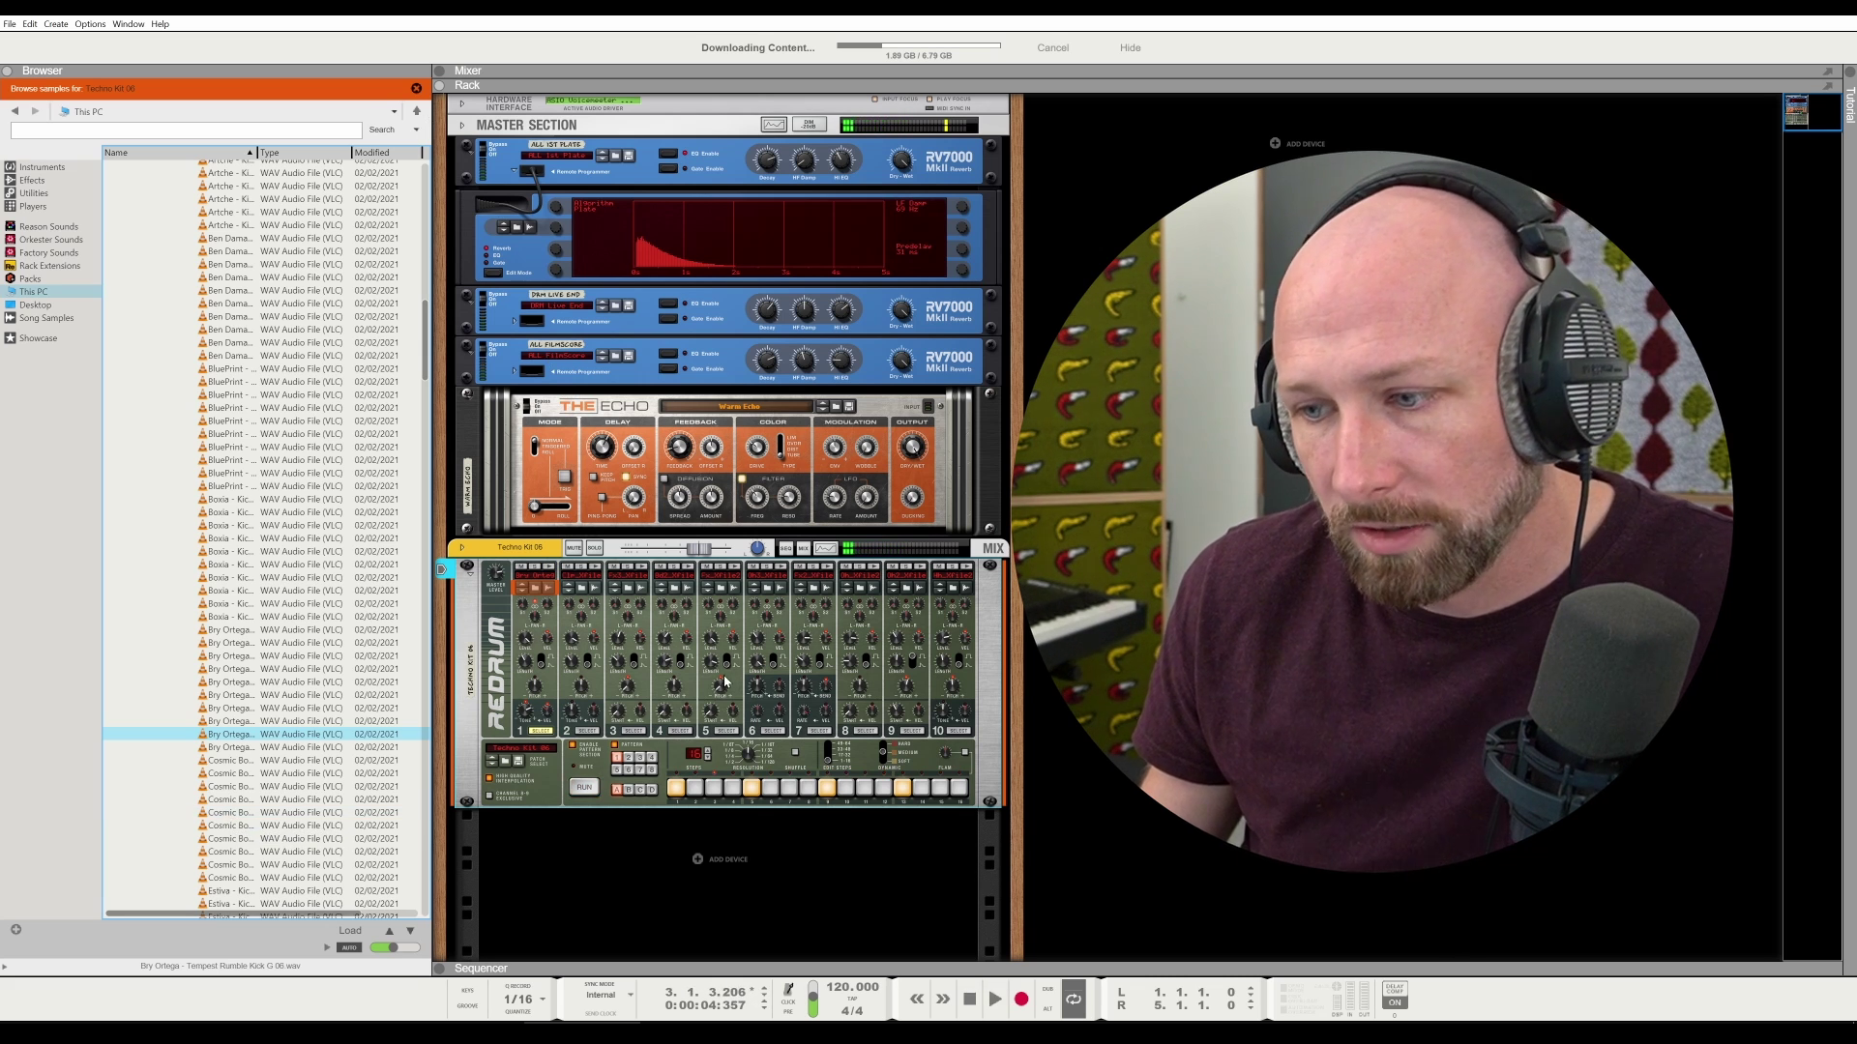
drag(852, 988, 860, 963)
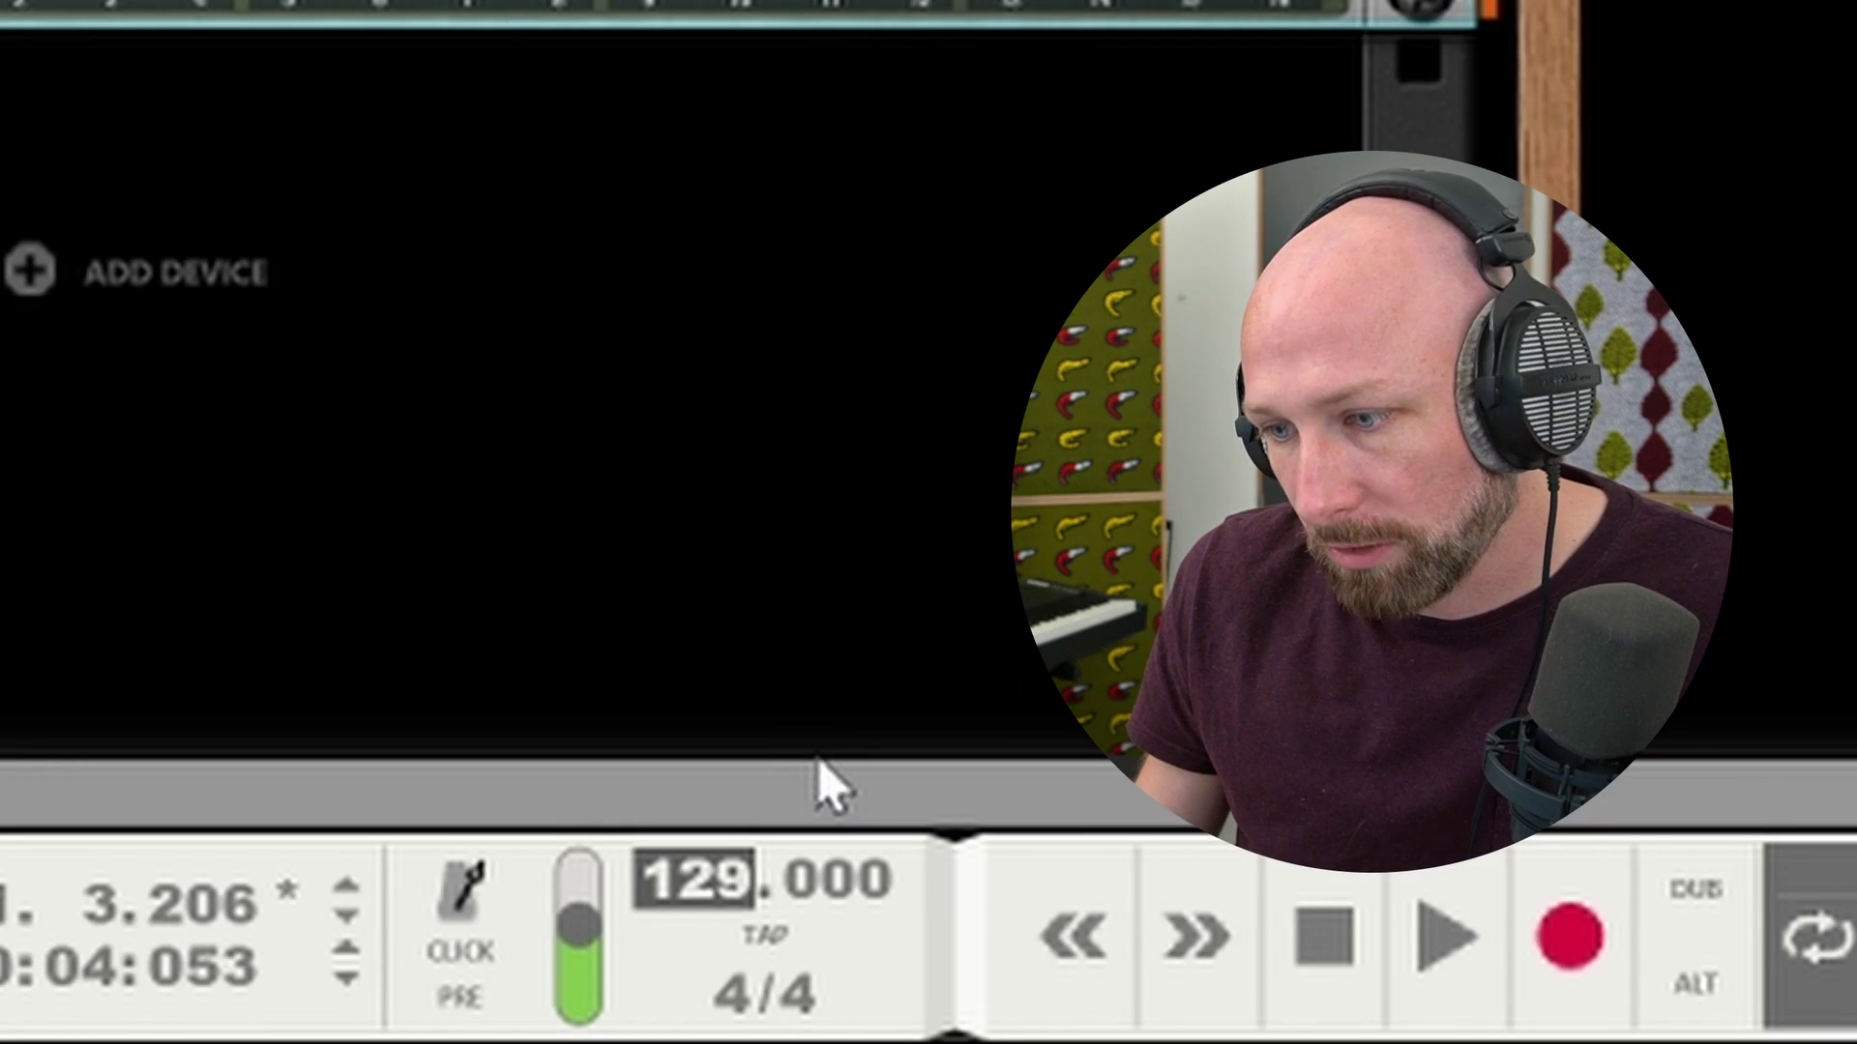
mouse_move(827, 788)
mouse_down()
mouse_move(809, 767)
mouse_move(822, 813)
mouse_up()
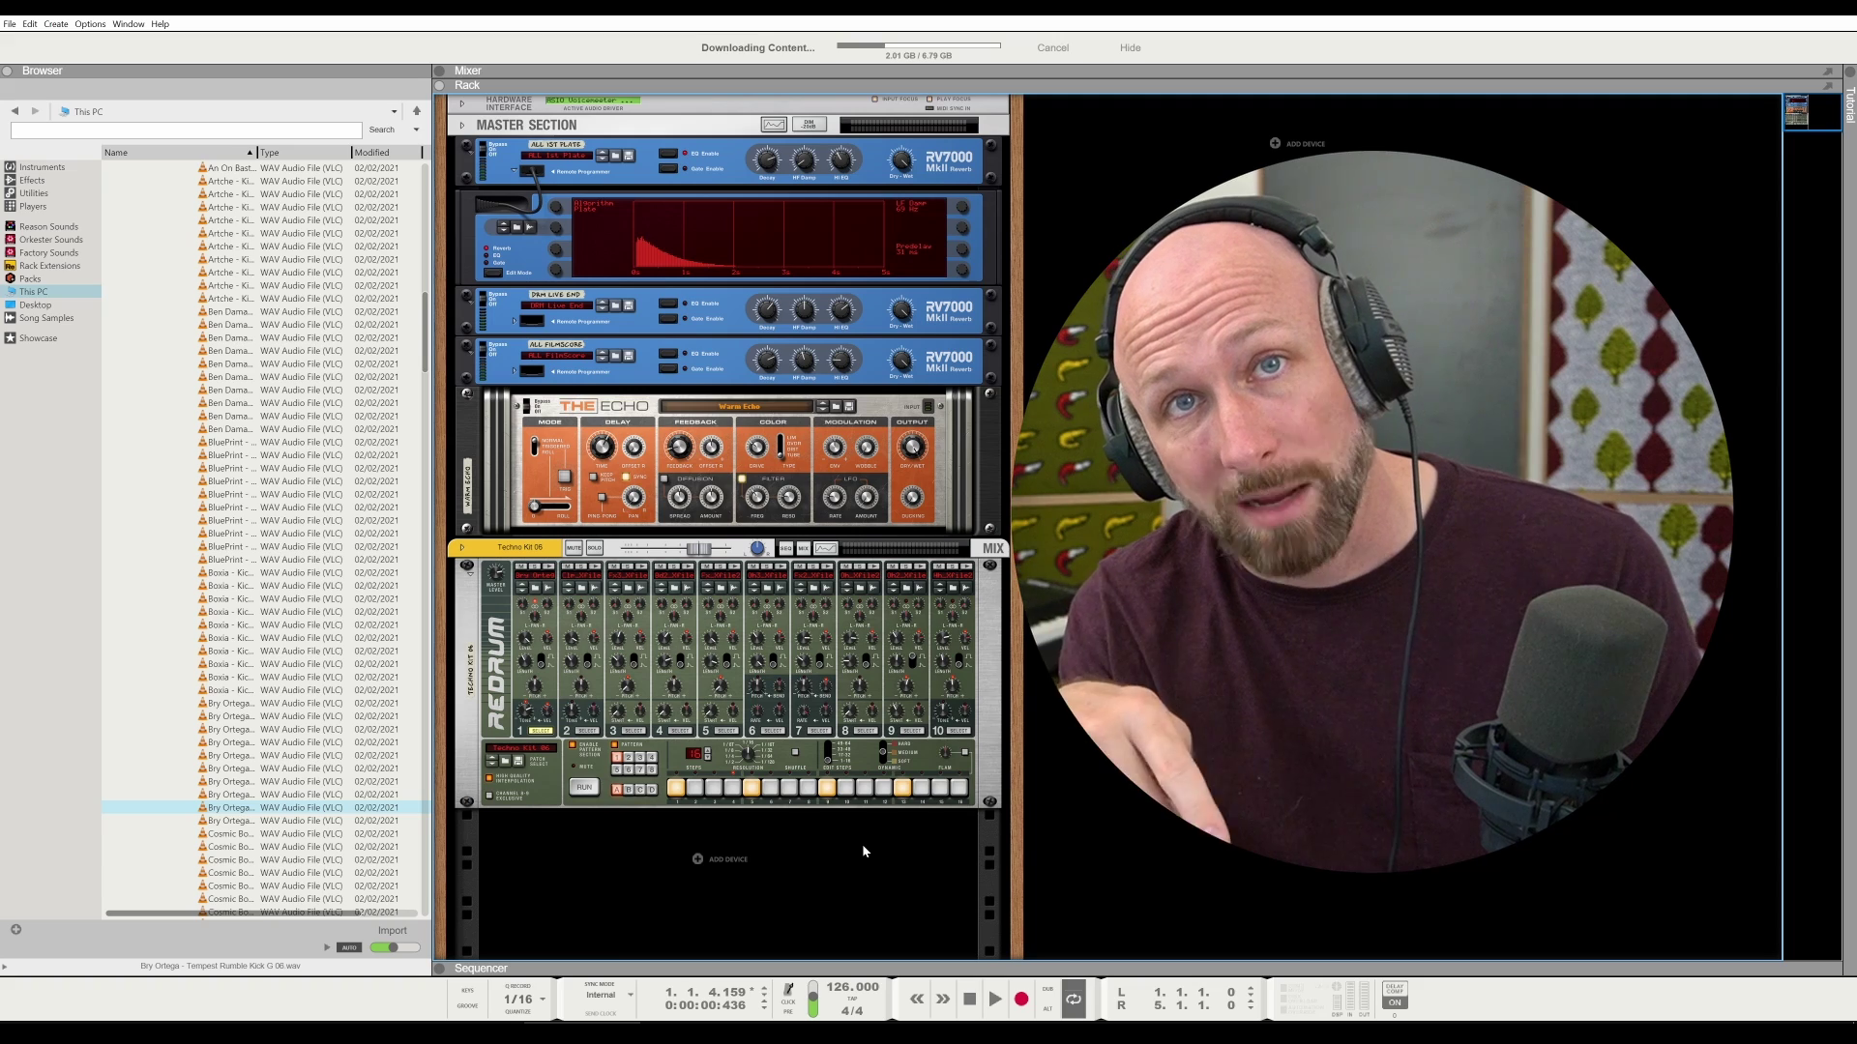
Flip the rack between its front and rear to examine the cable routing of the effects and the Redrum
key(Tab)
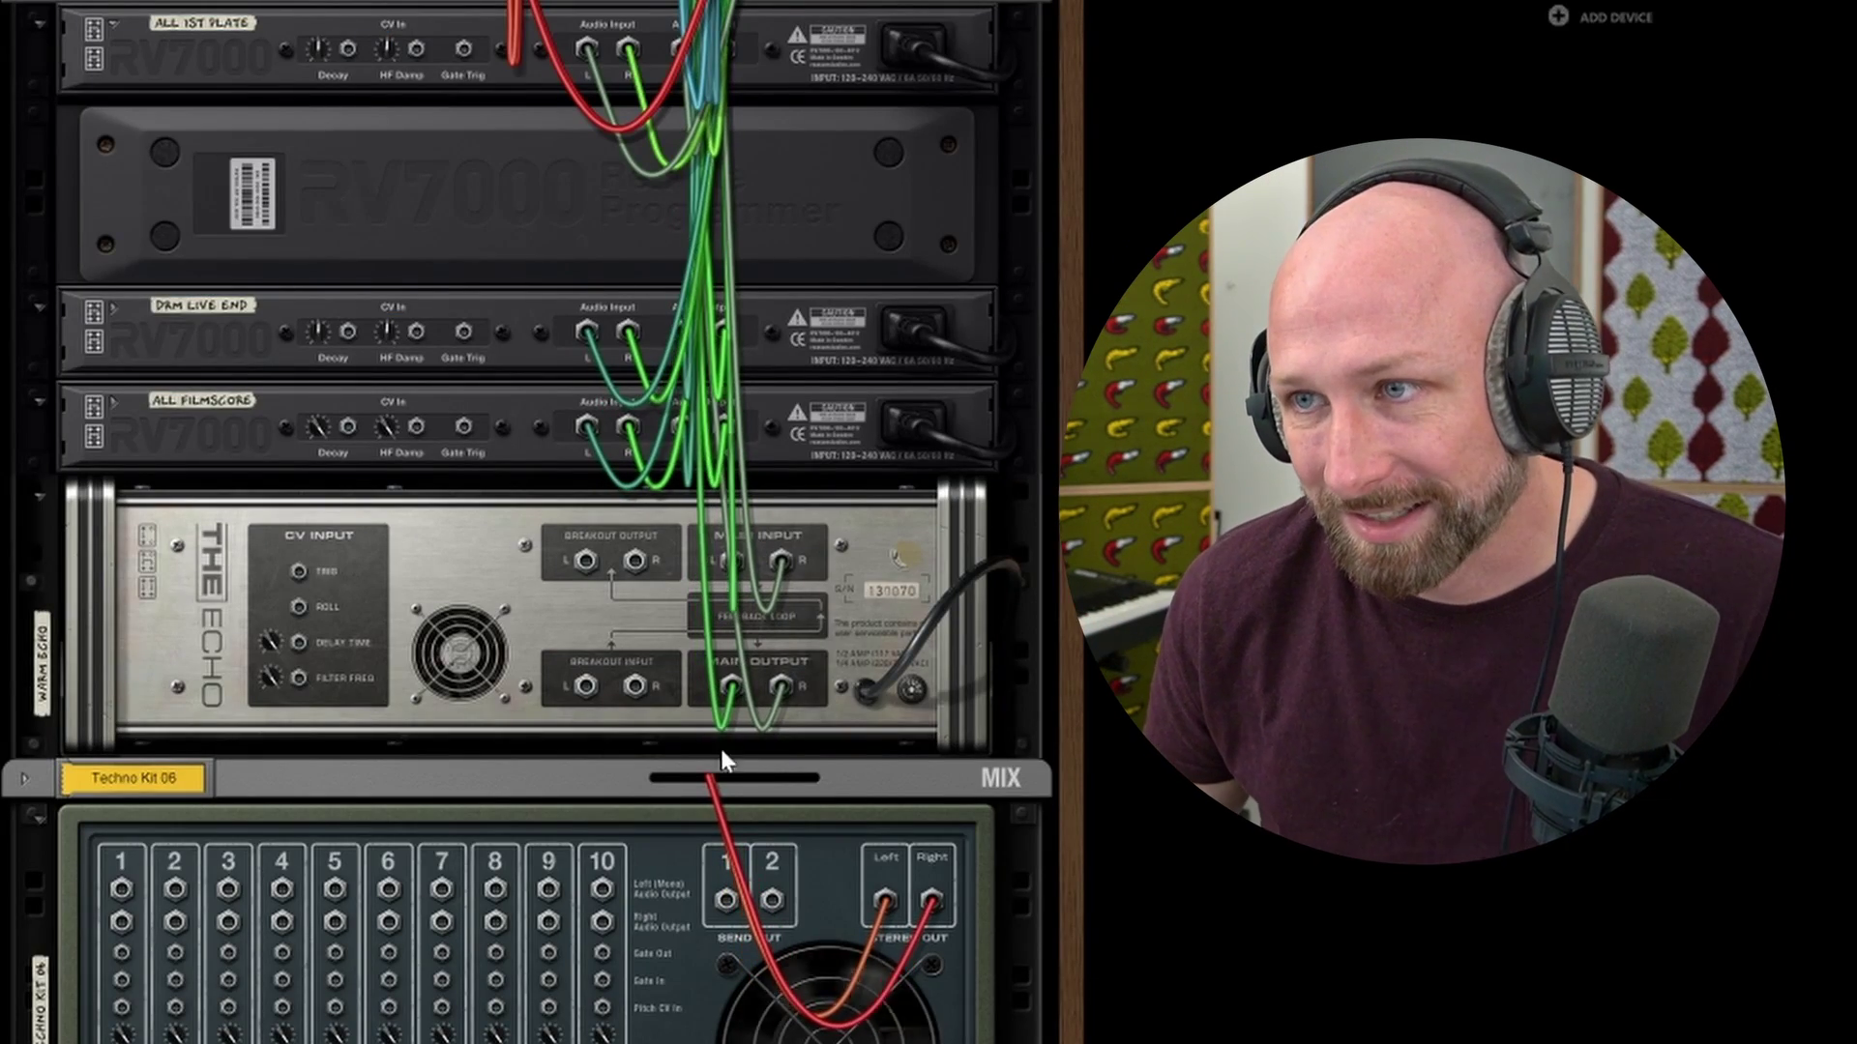
key(Tab)
key(Tab)
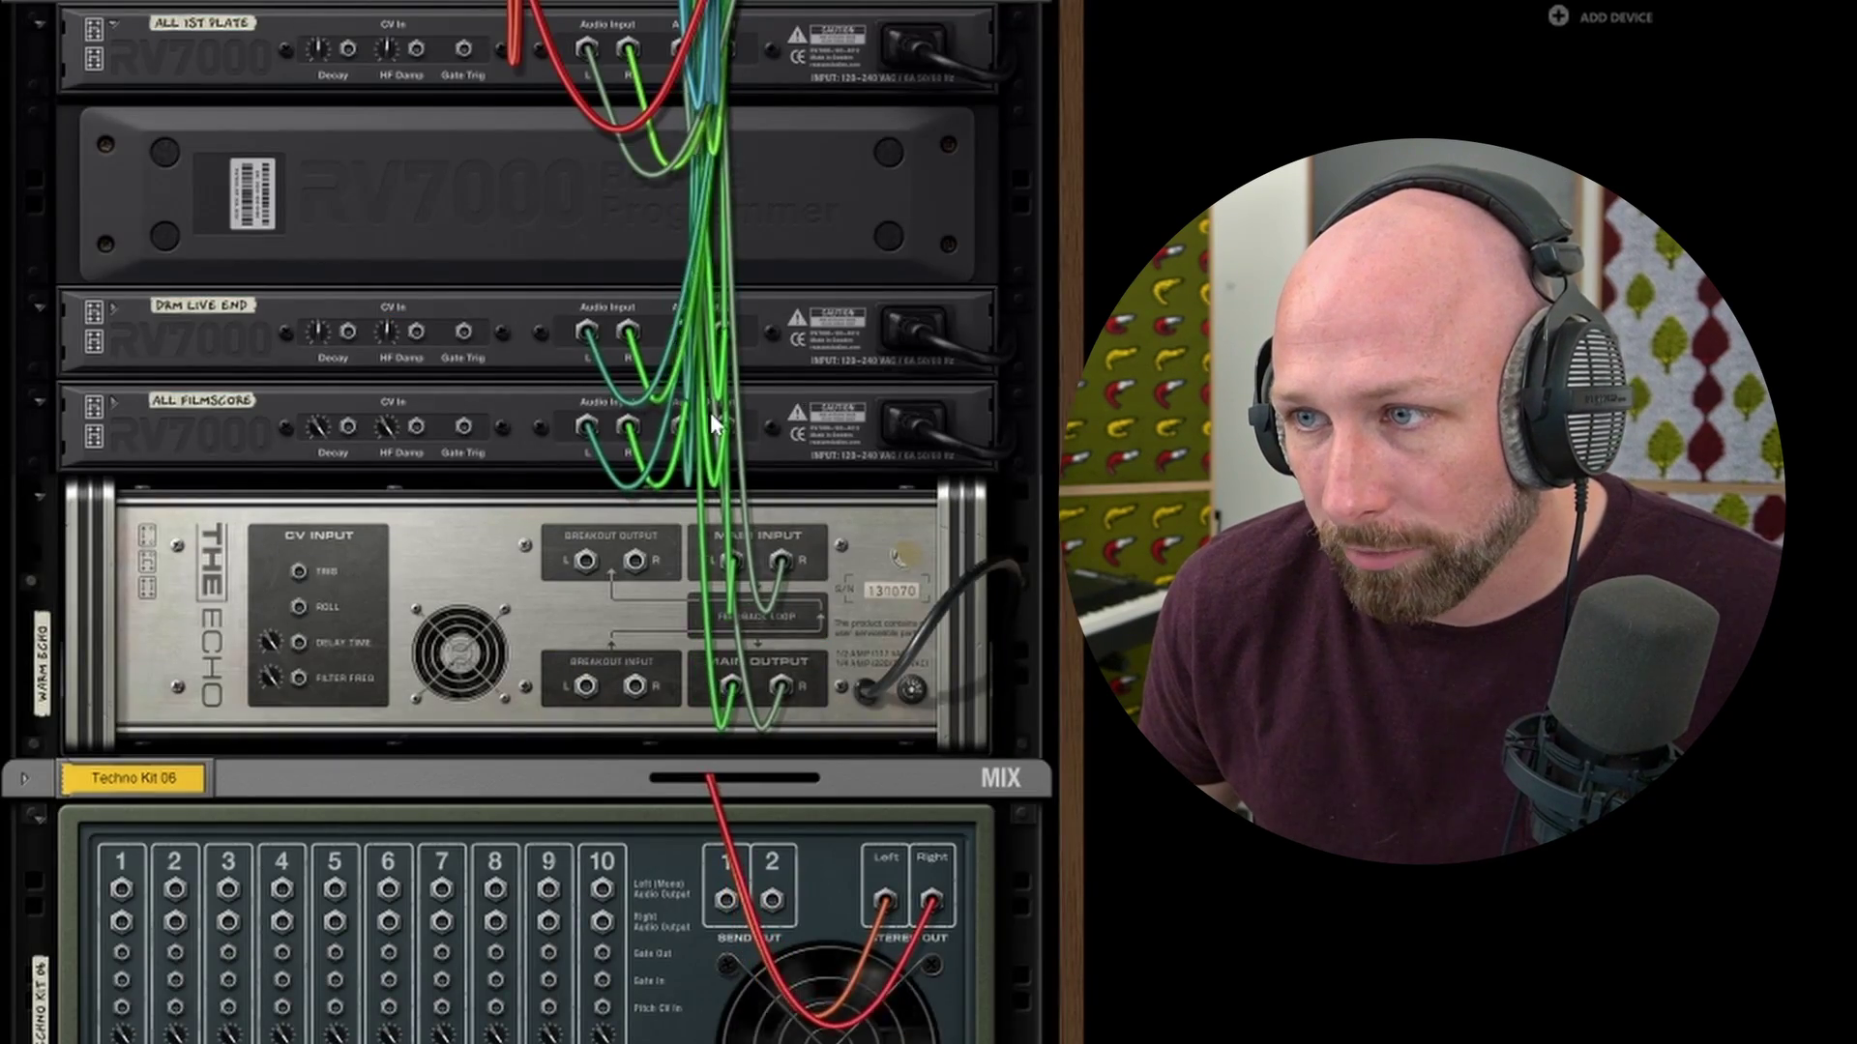
key(Tab)
key(Tab)
key(Tab)
key(Tab)
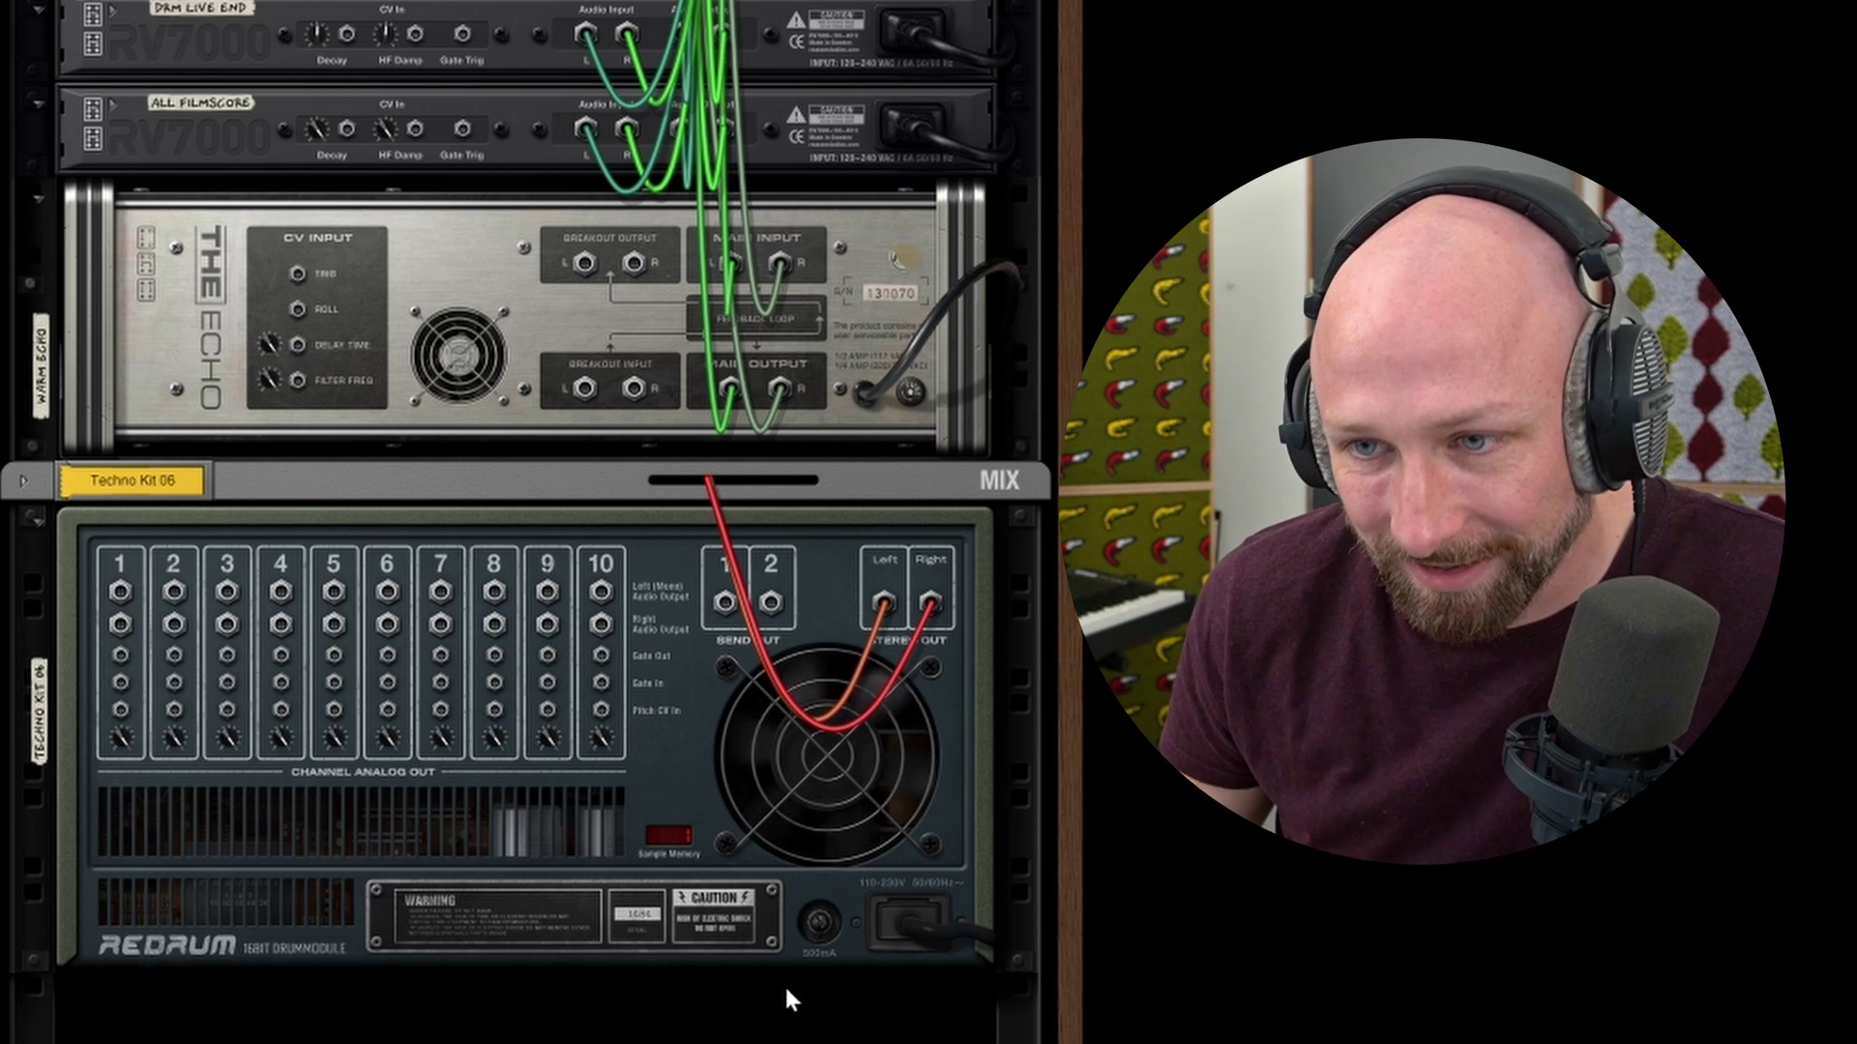
key(Tab)
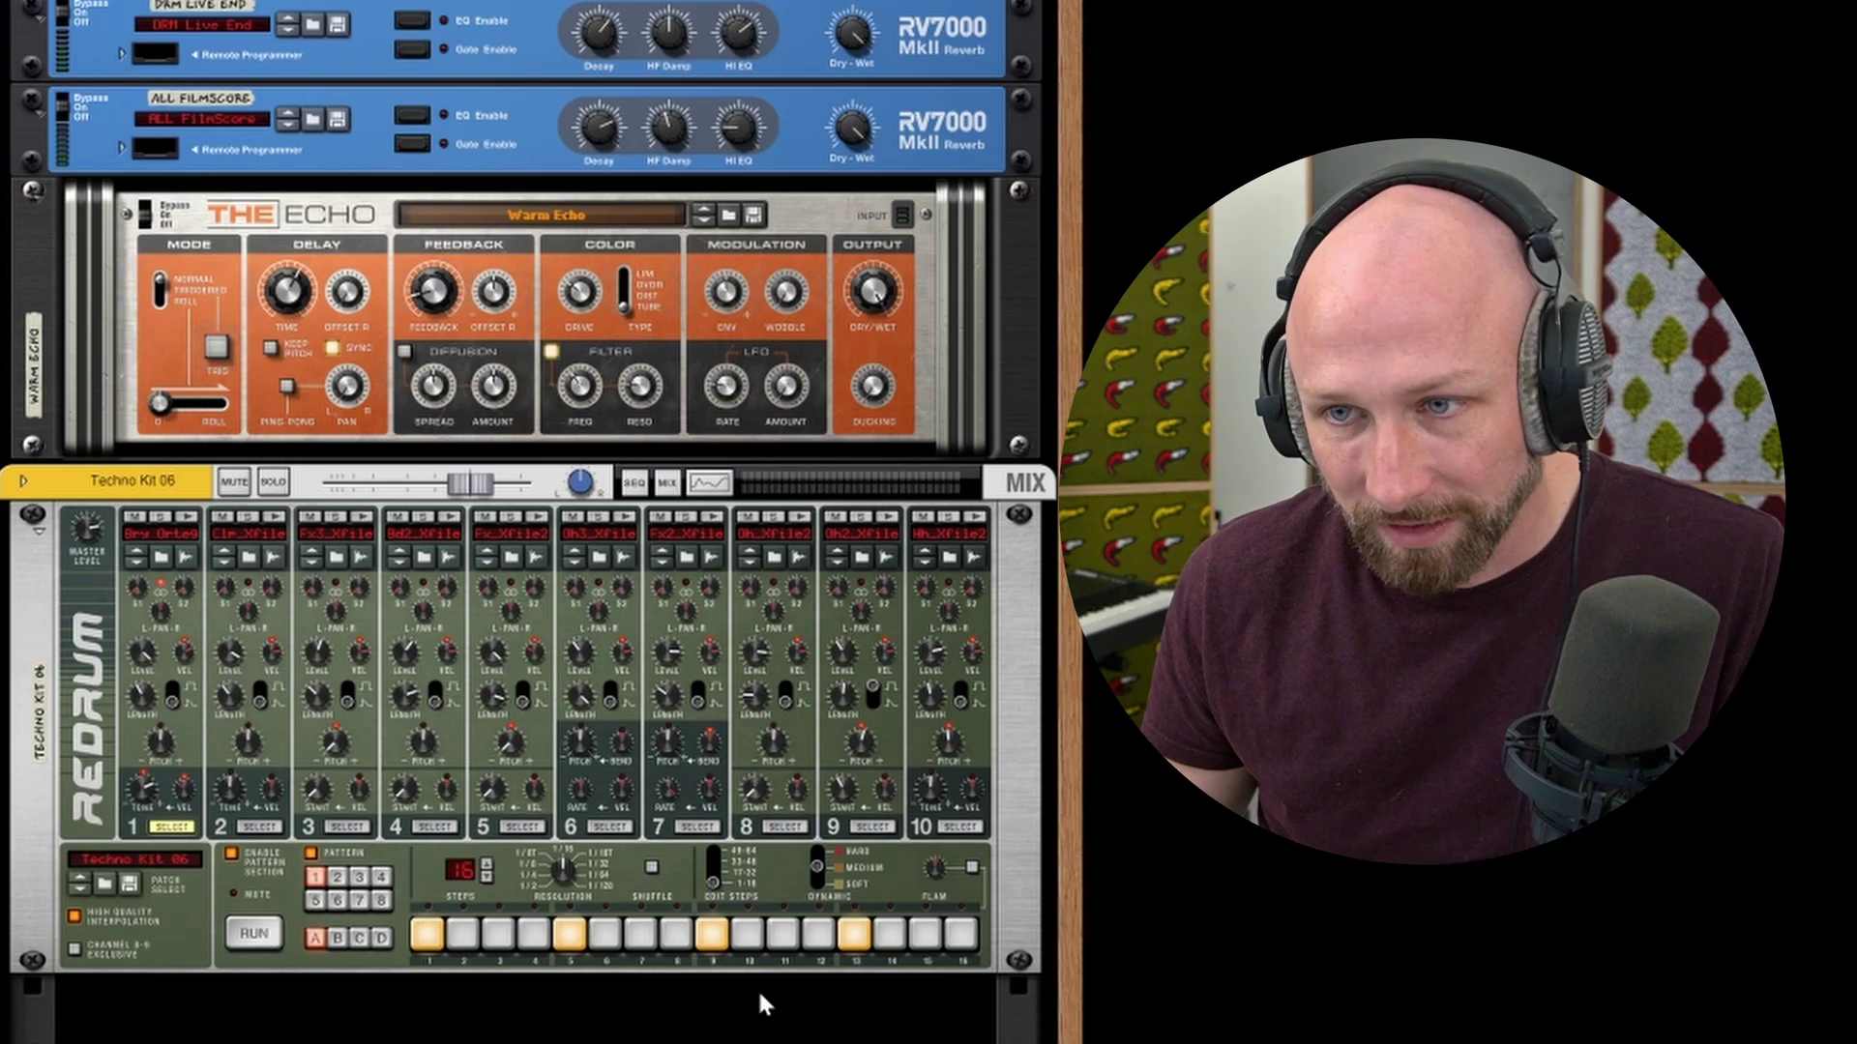
Add a Spider Audio Merger & Splitter below the Redrum and route the Redrum's stereo output into its splitter input
key(Tab)
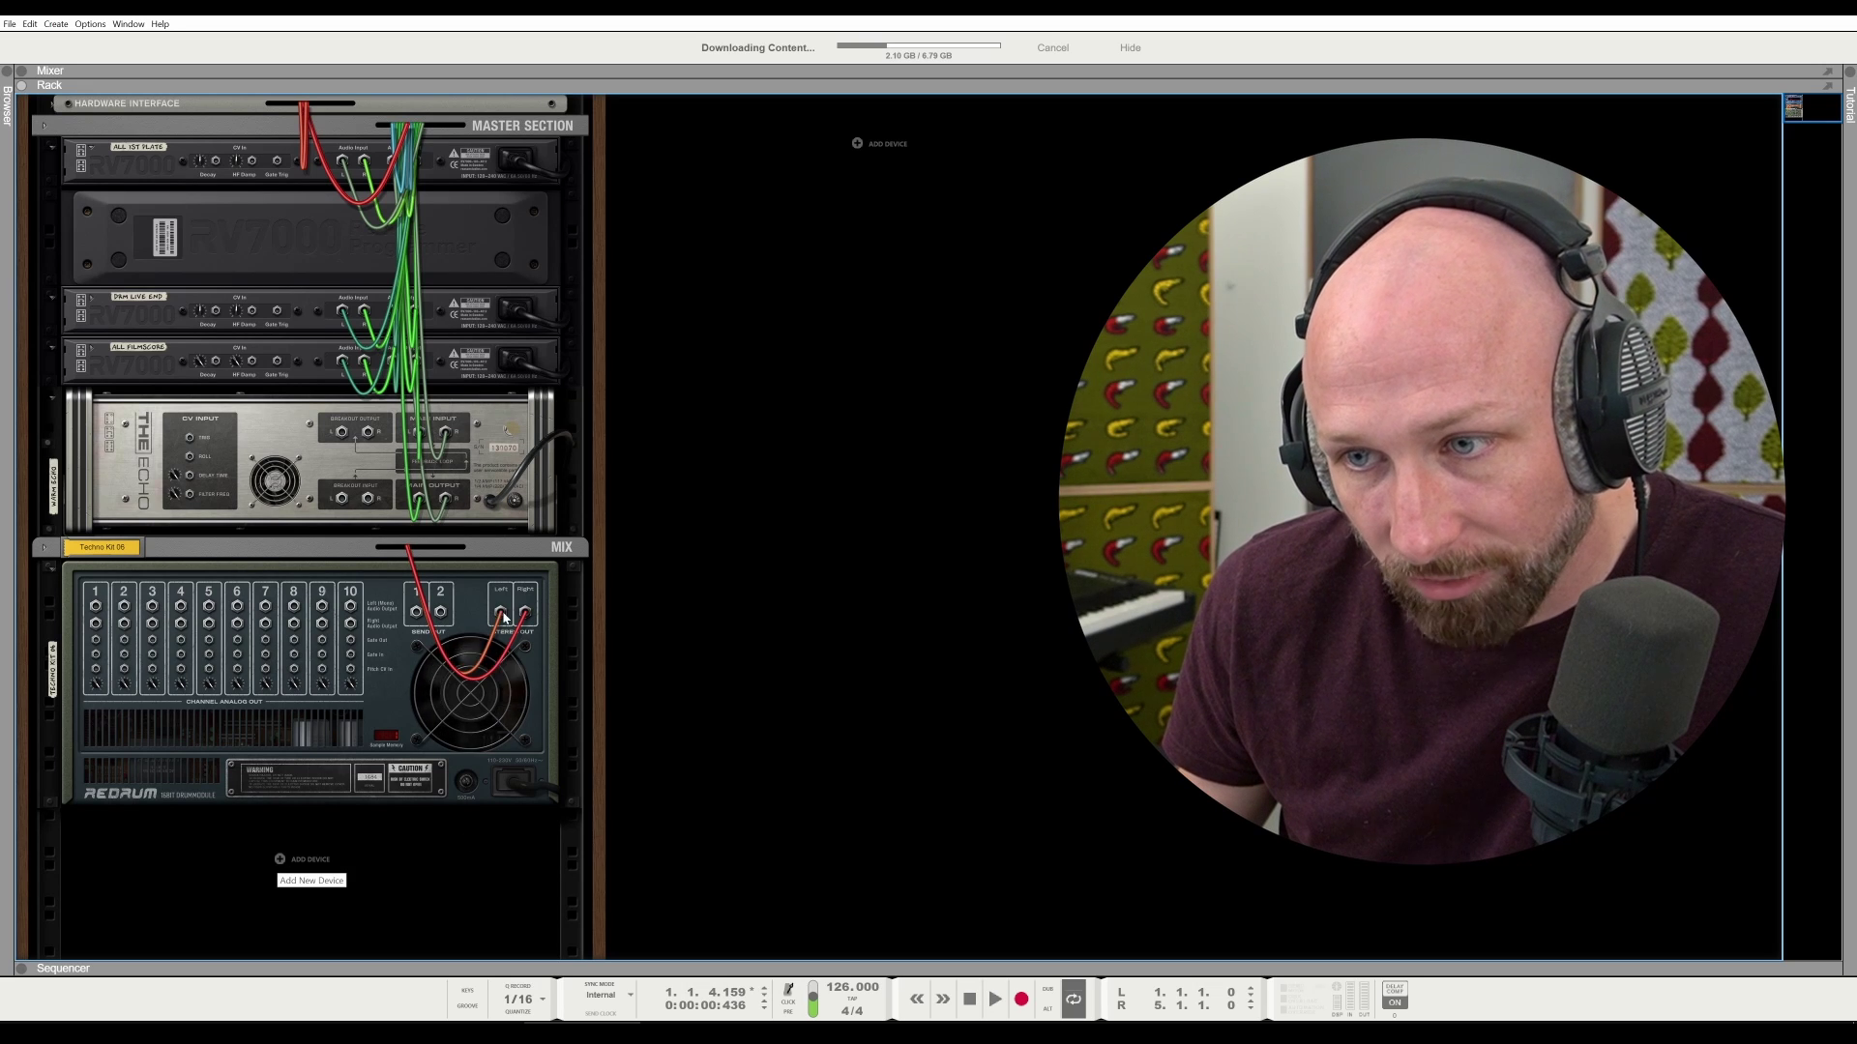
click(279, 861)
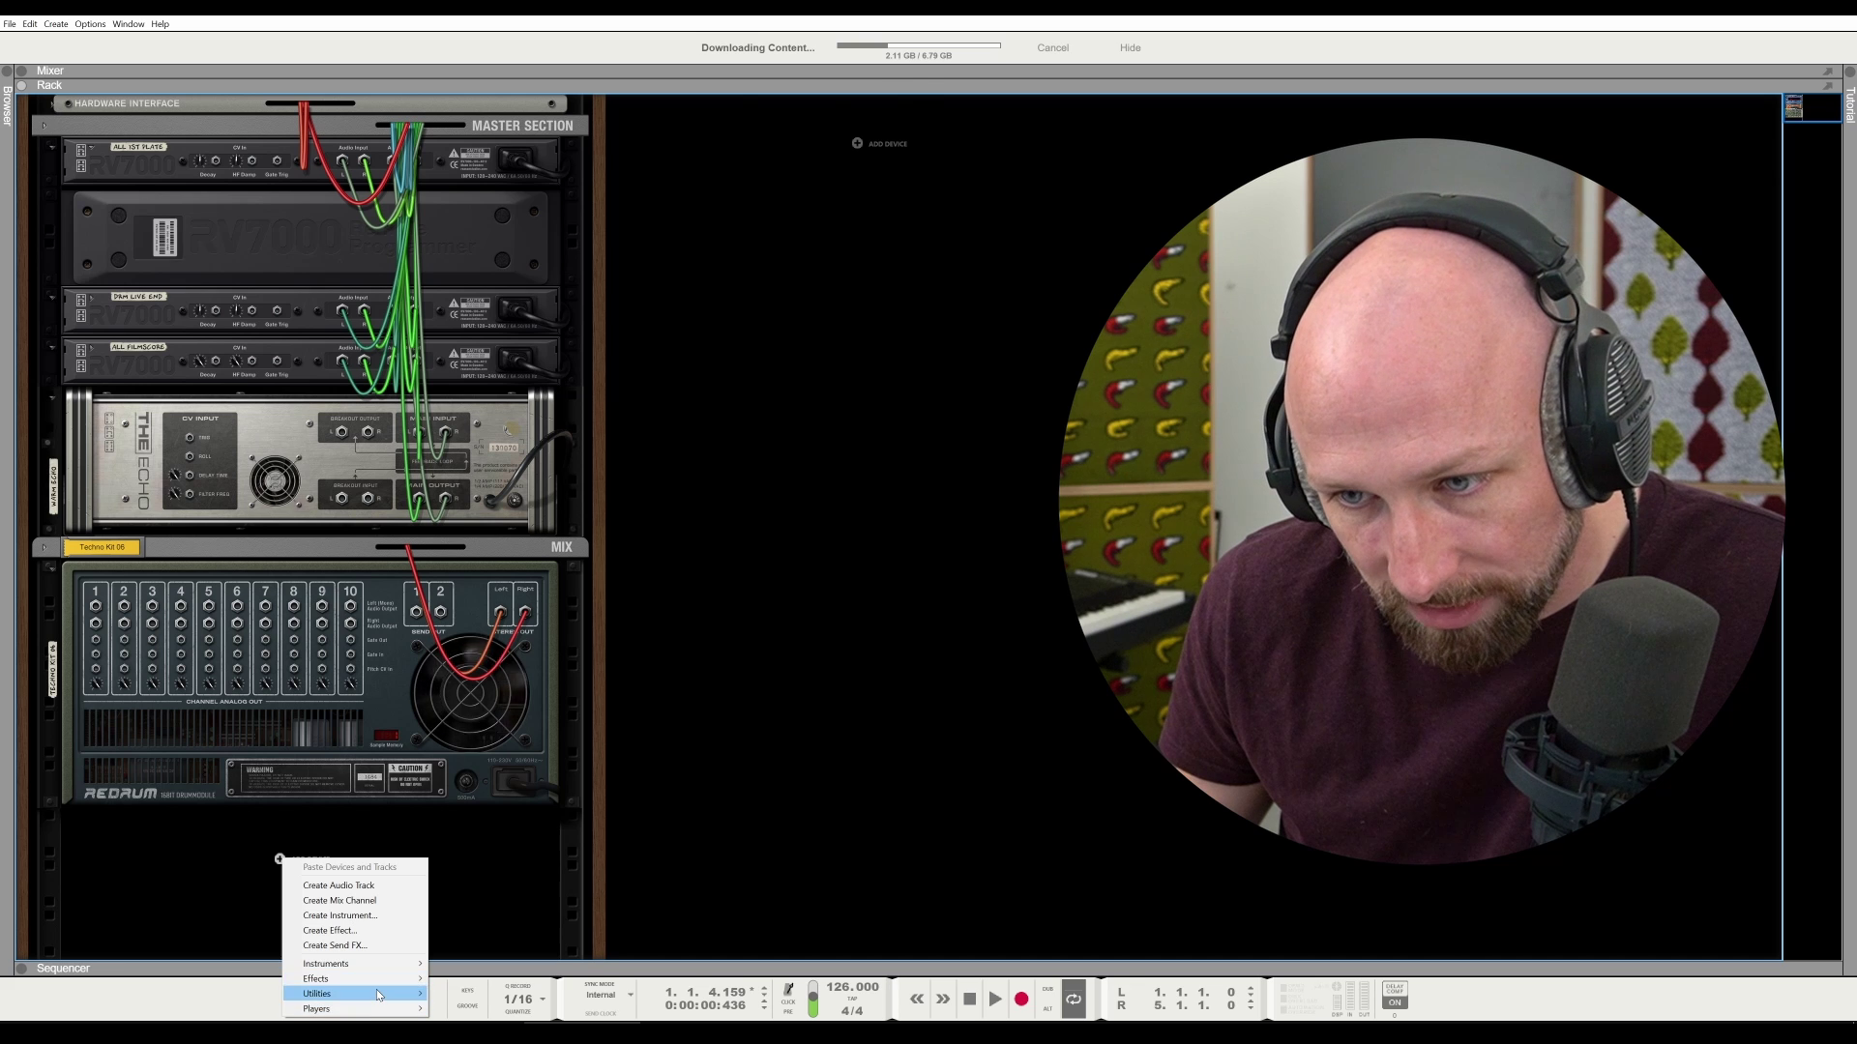
mouse_move(375, 993)
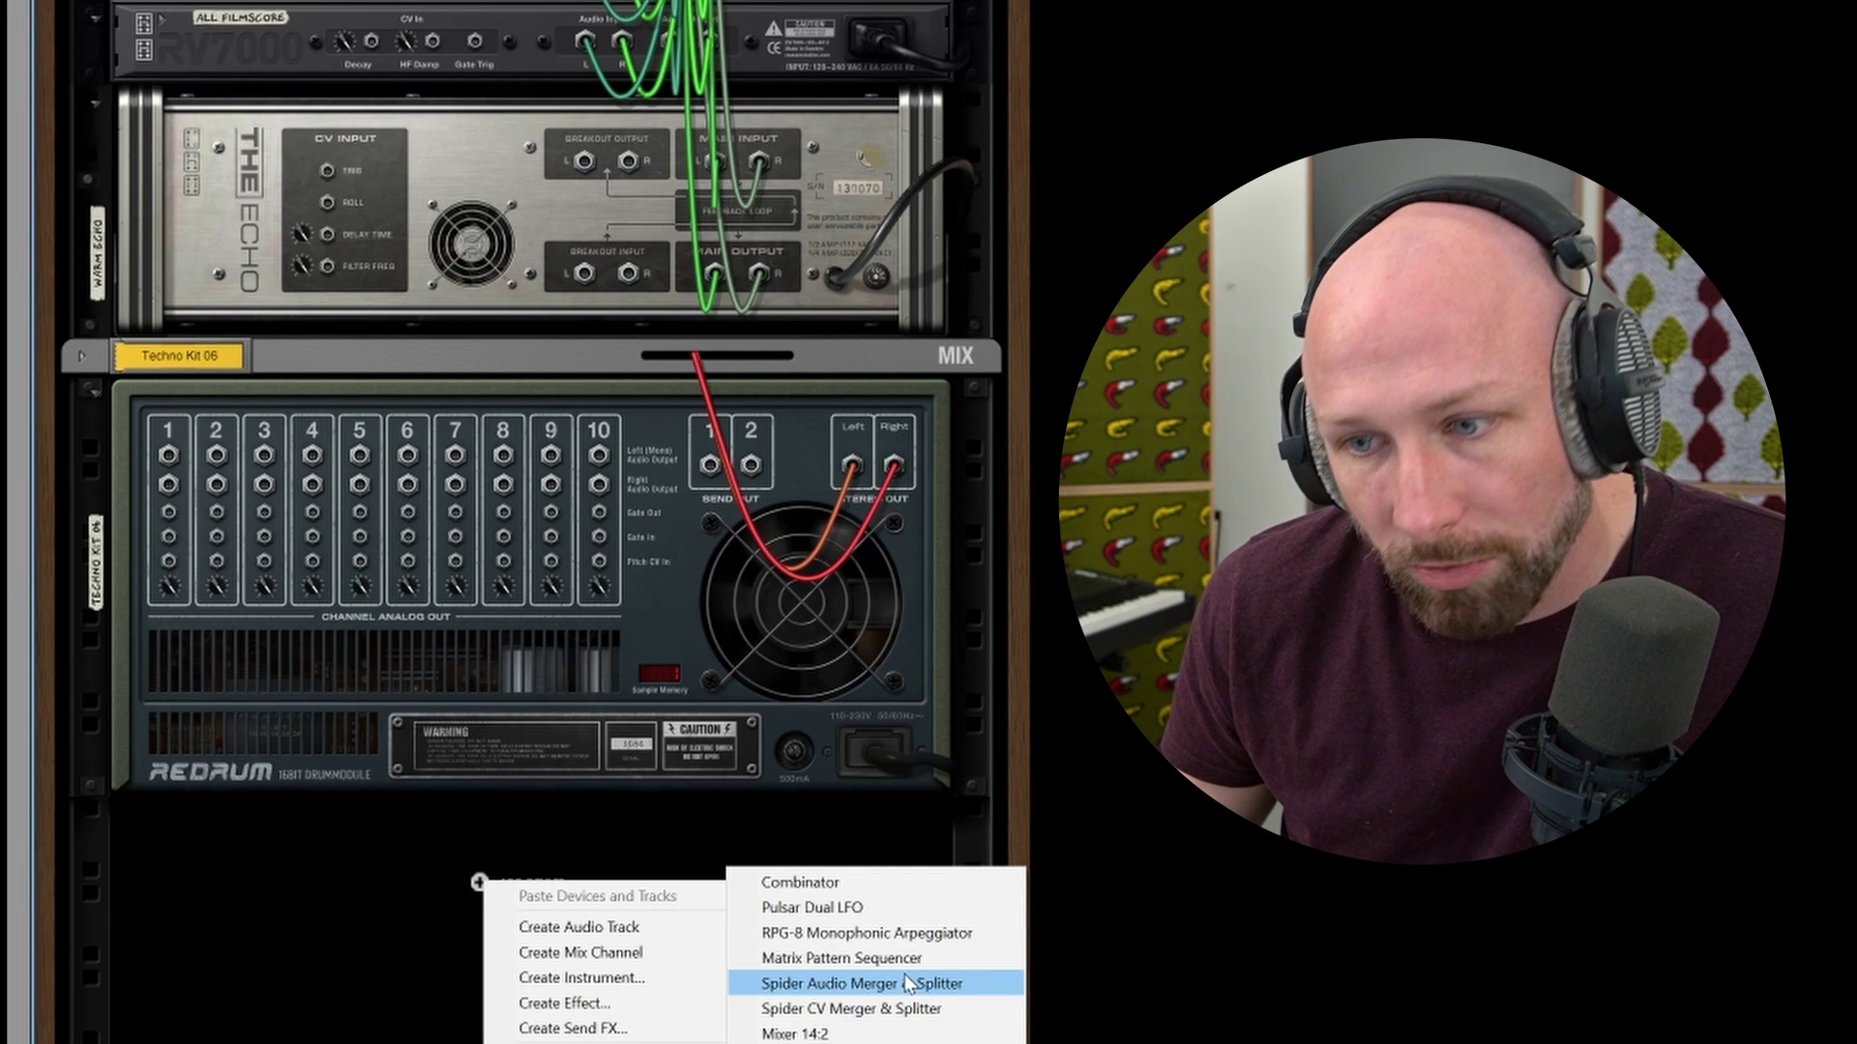
click(907, 982)
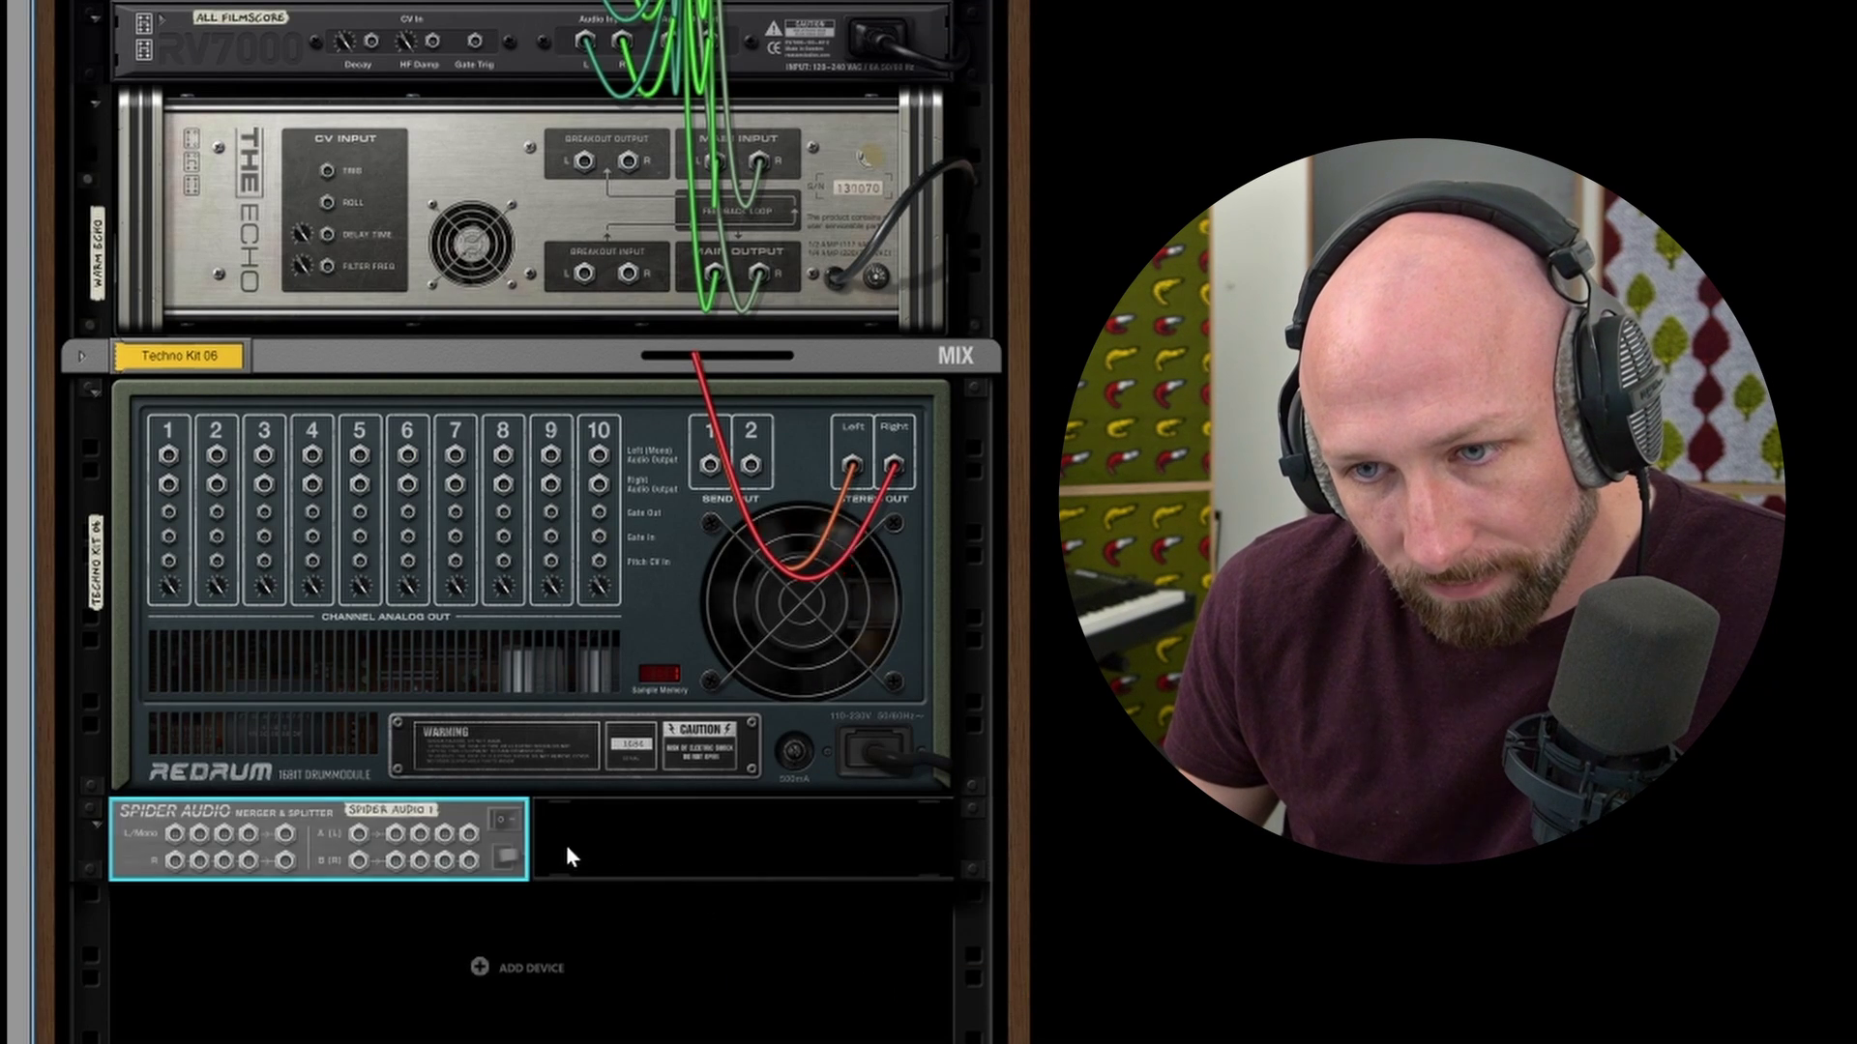
drag(851, 466, 389, 838)
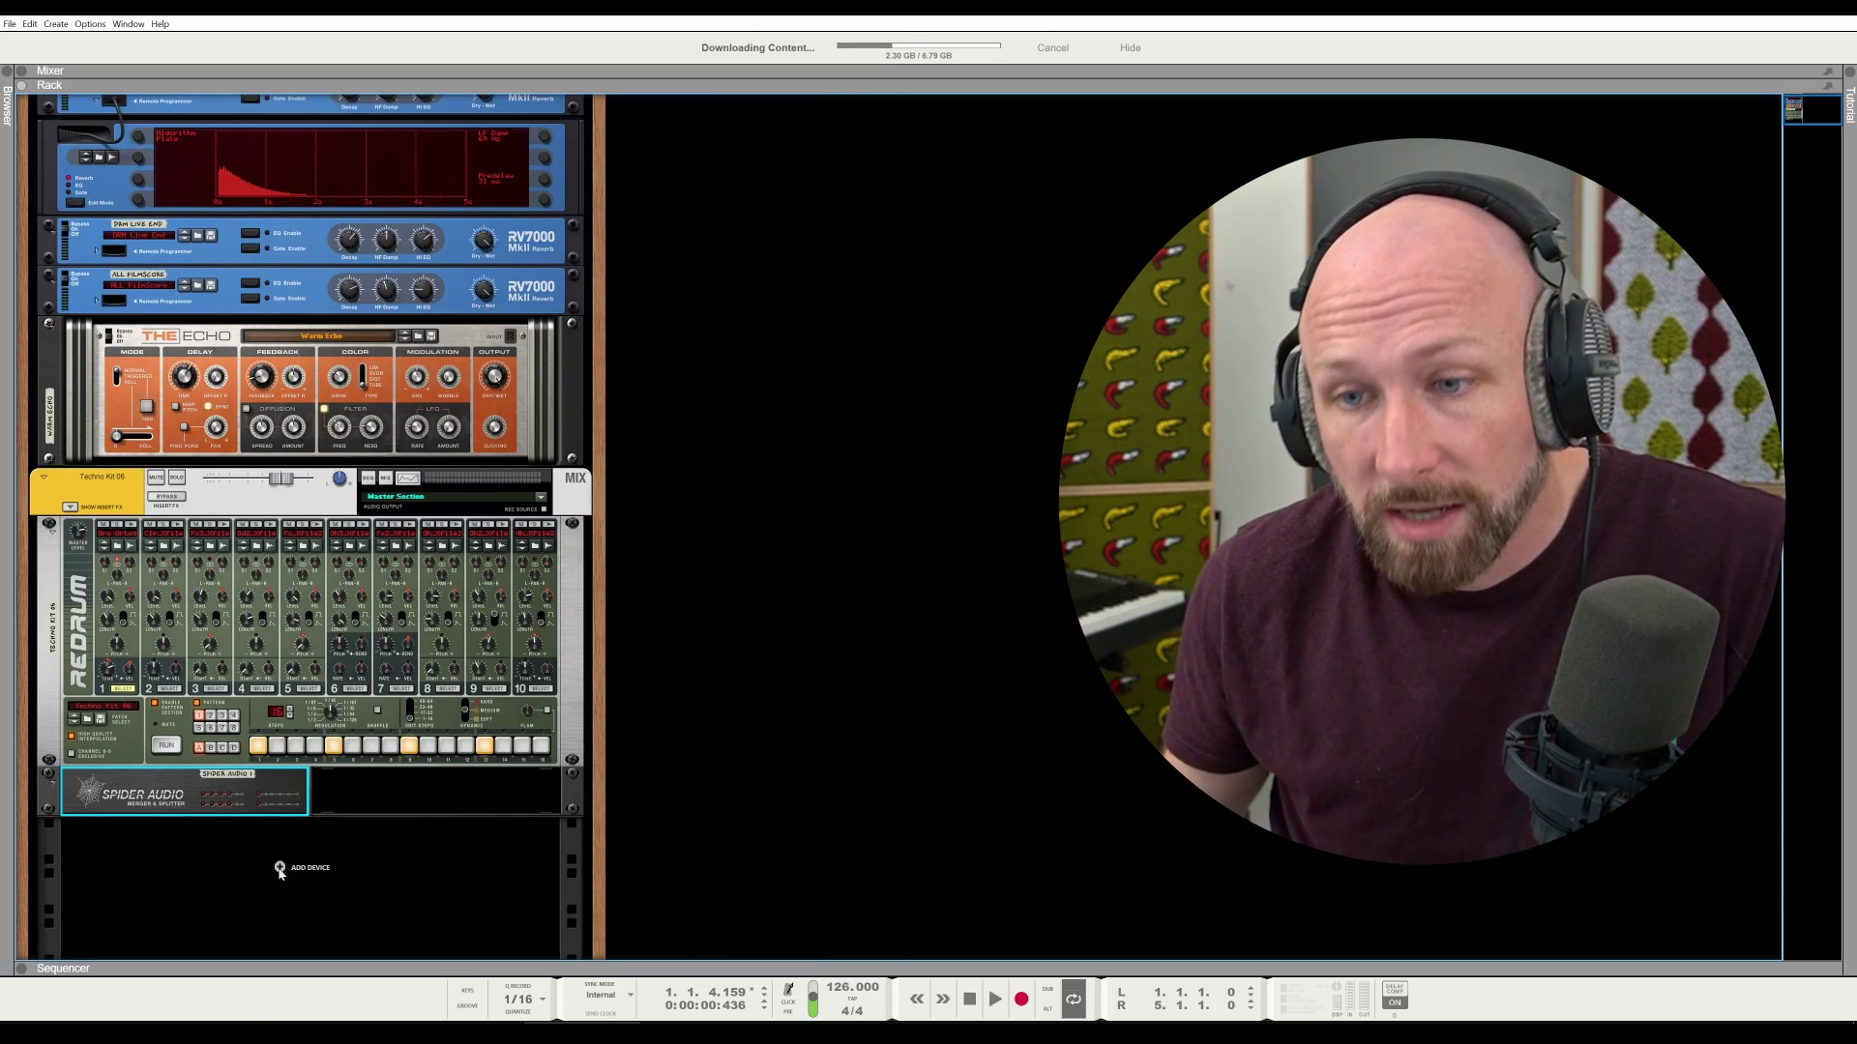
Add The Echo effect below the Spider Audio Merger & Splitter
right_click(280, 870)
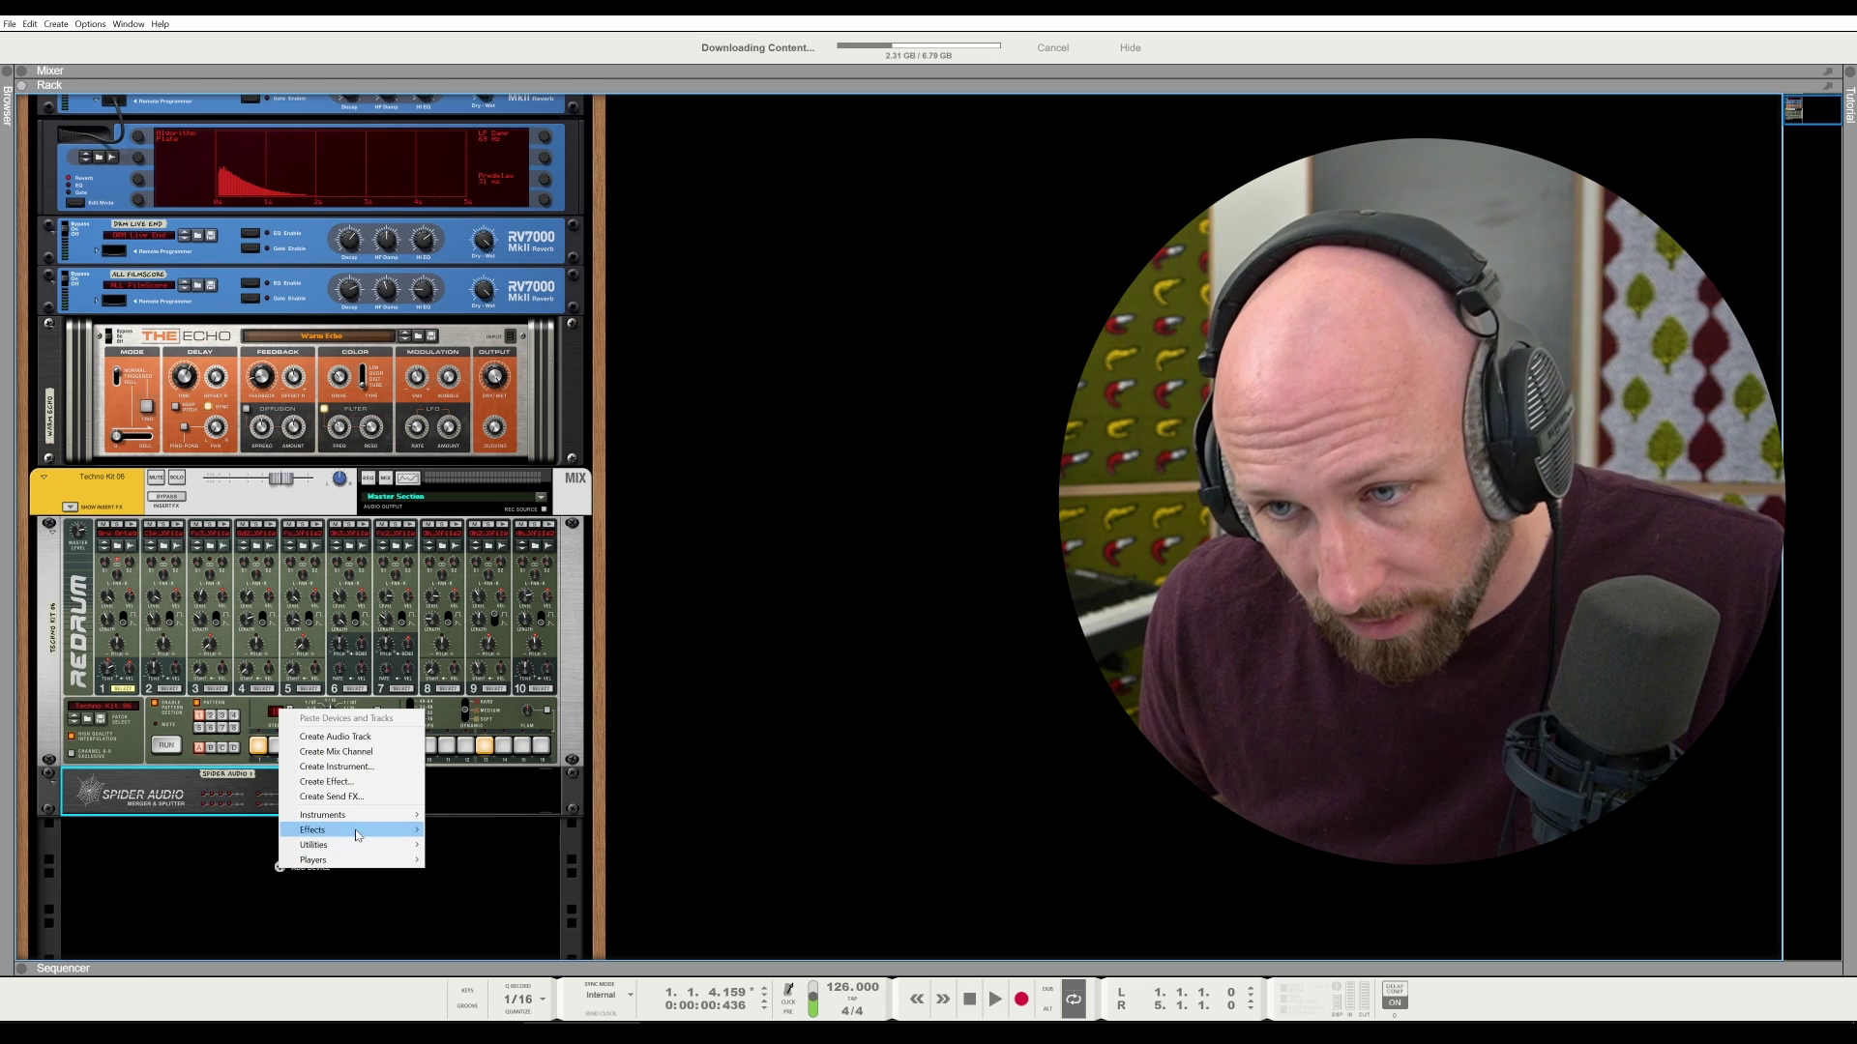
mouse_move(364, 830)
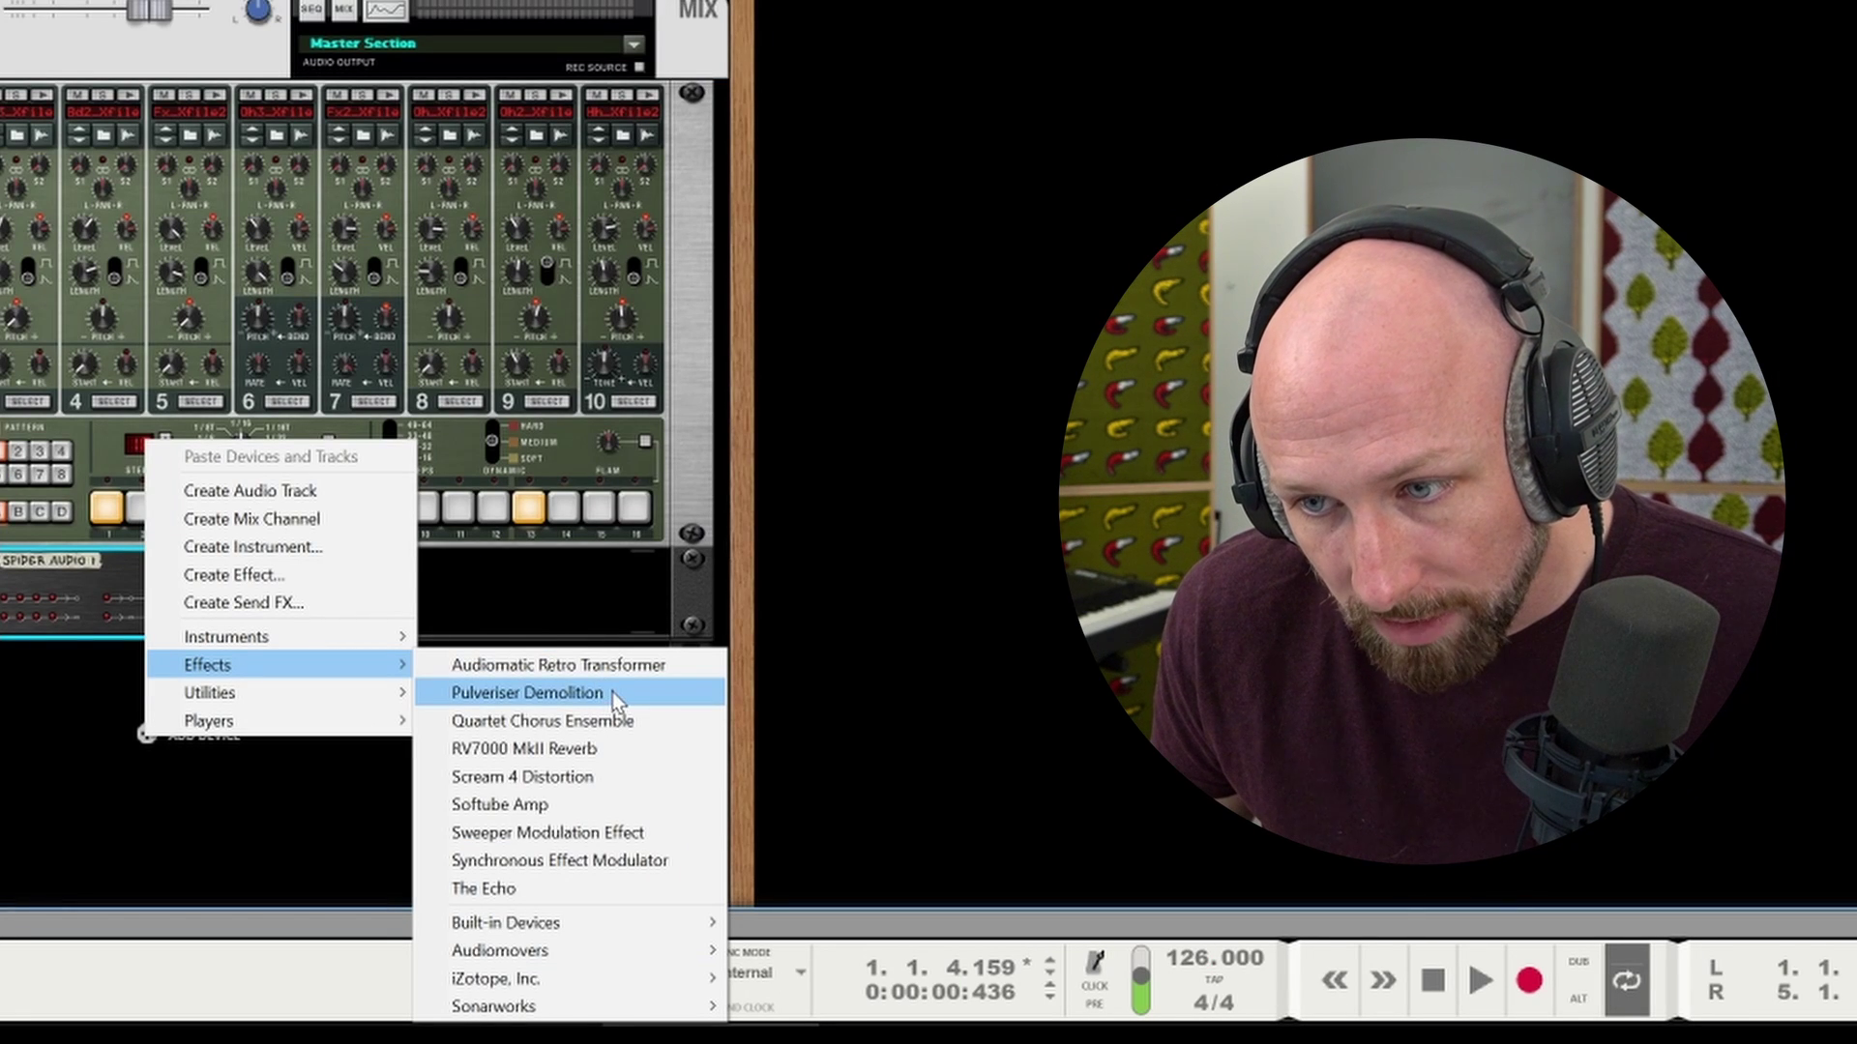
click(483, 888)
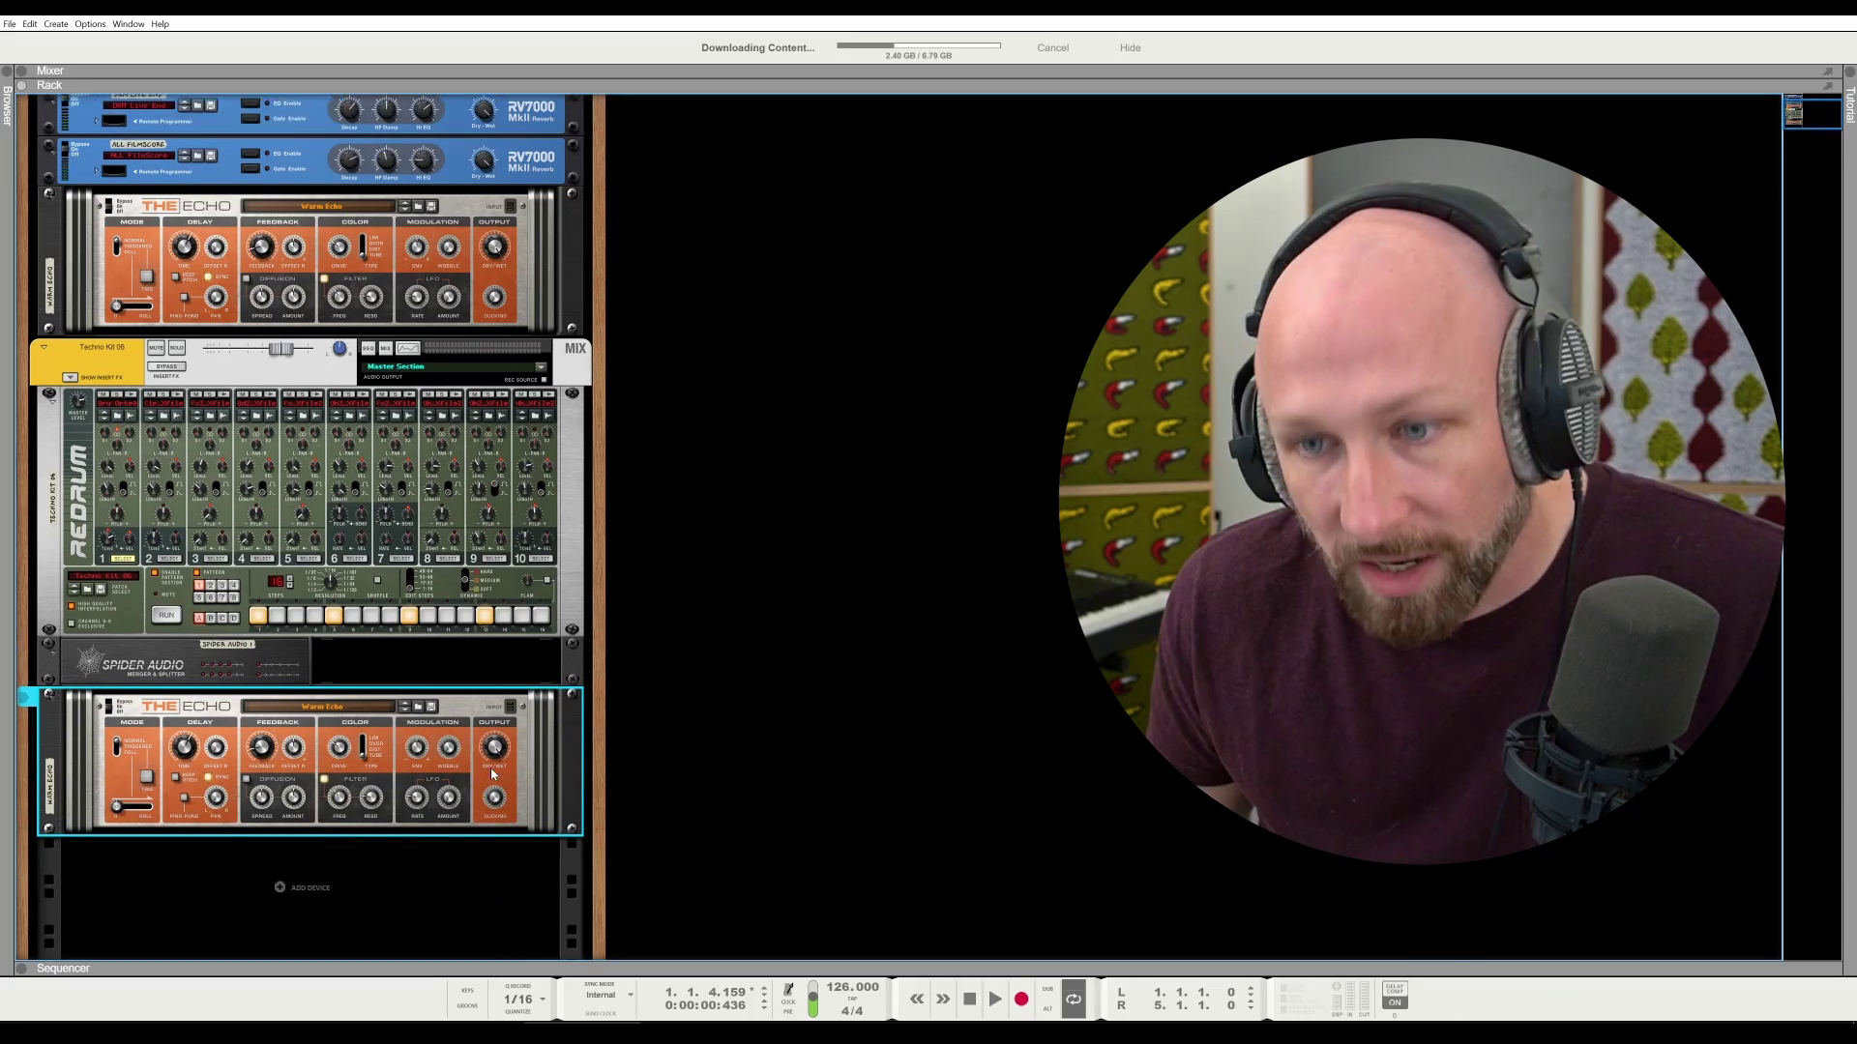
scroll(493, 774, down, 1)
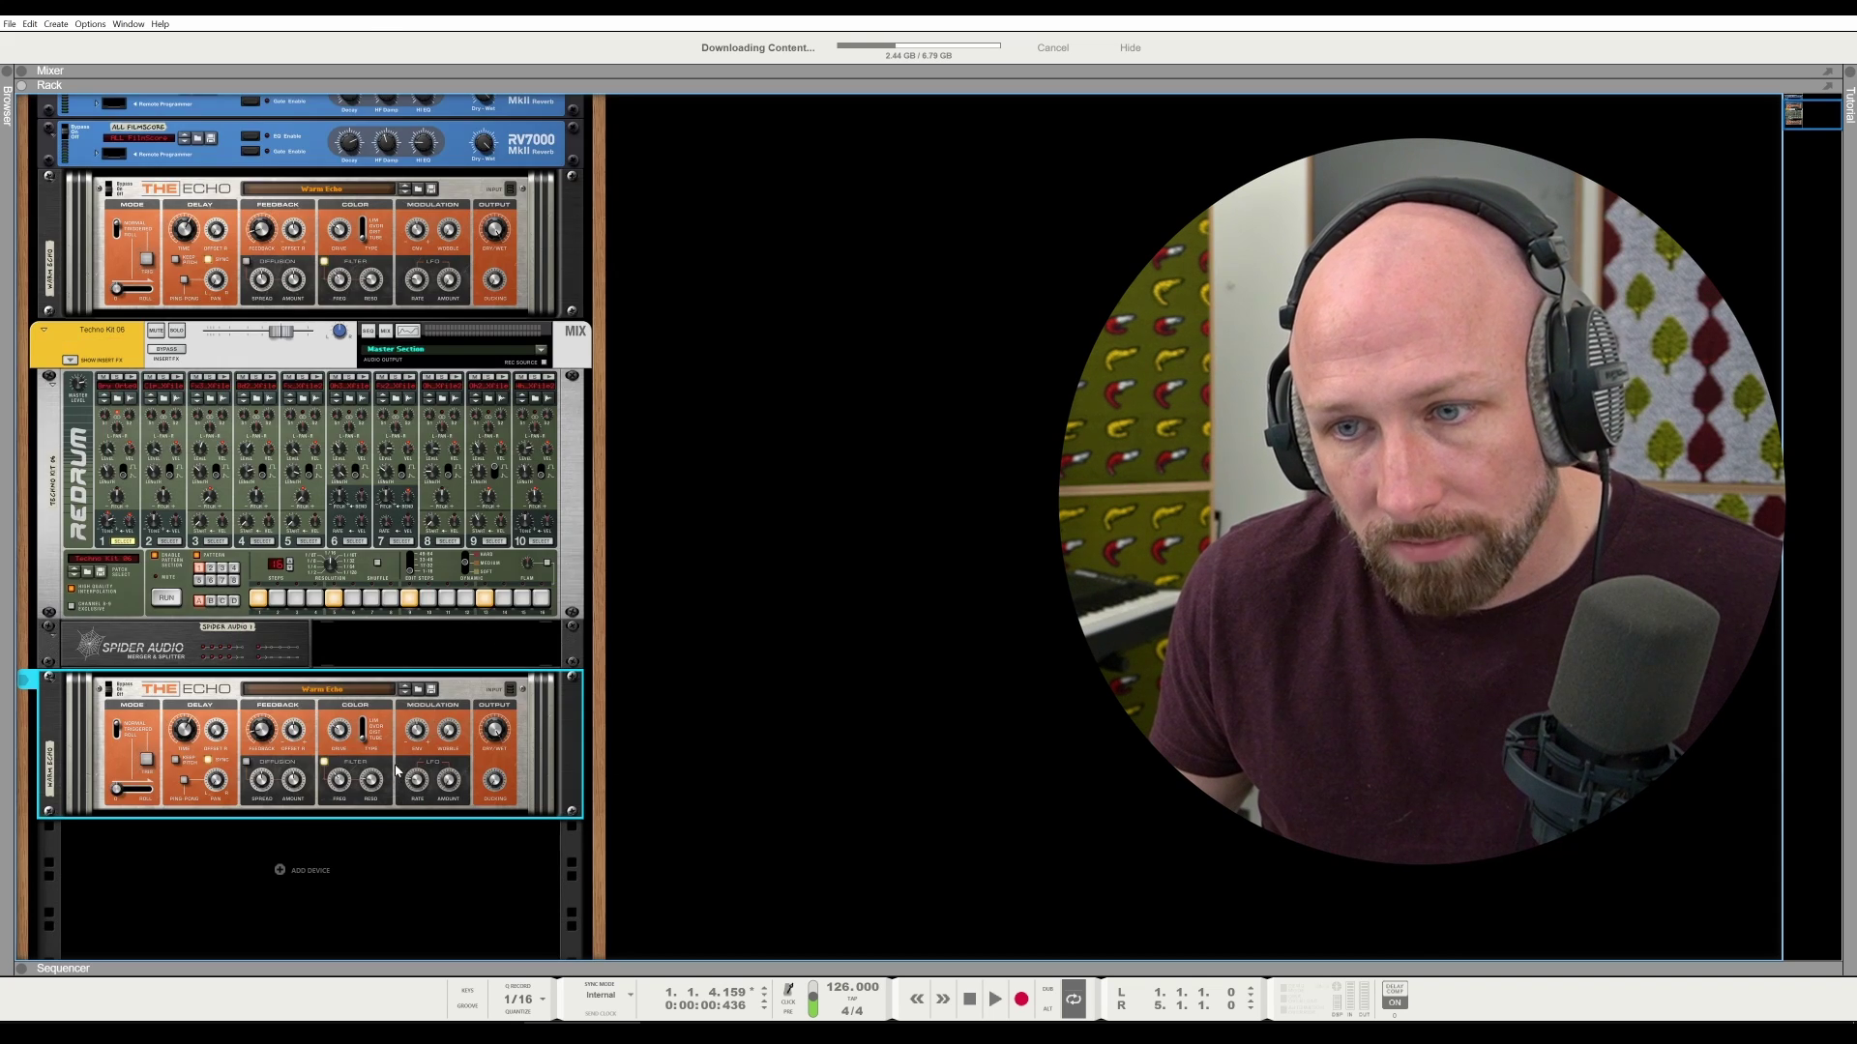
Rewire the Redrum's stereo output into the Spider splitter and one split output into The Echo's main input, freeing the mix channel
key(Tab)
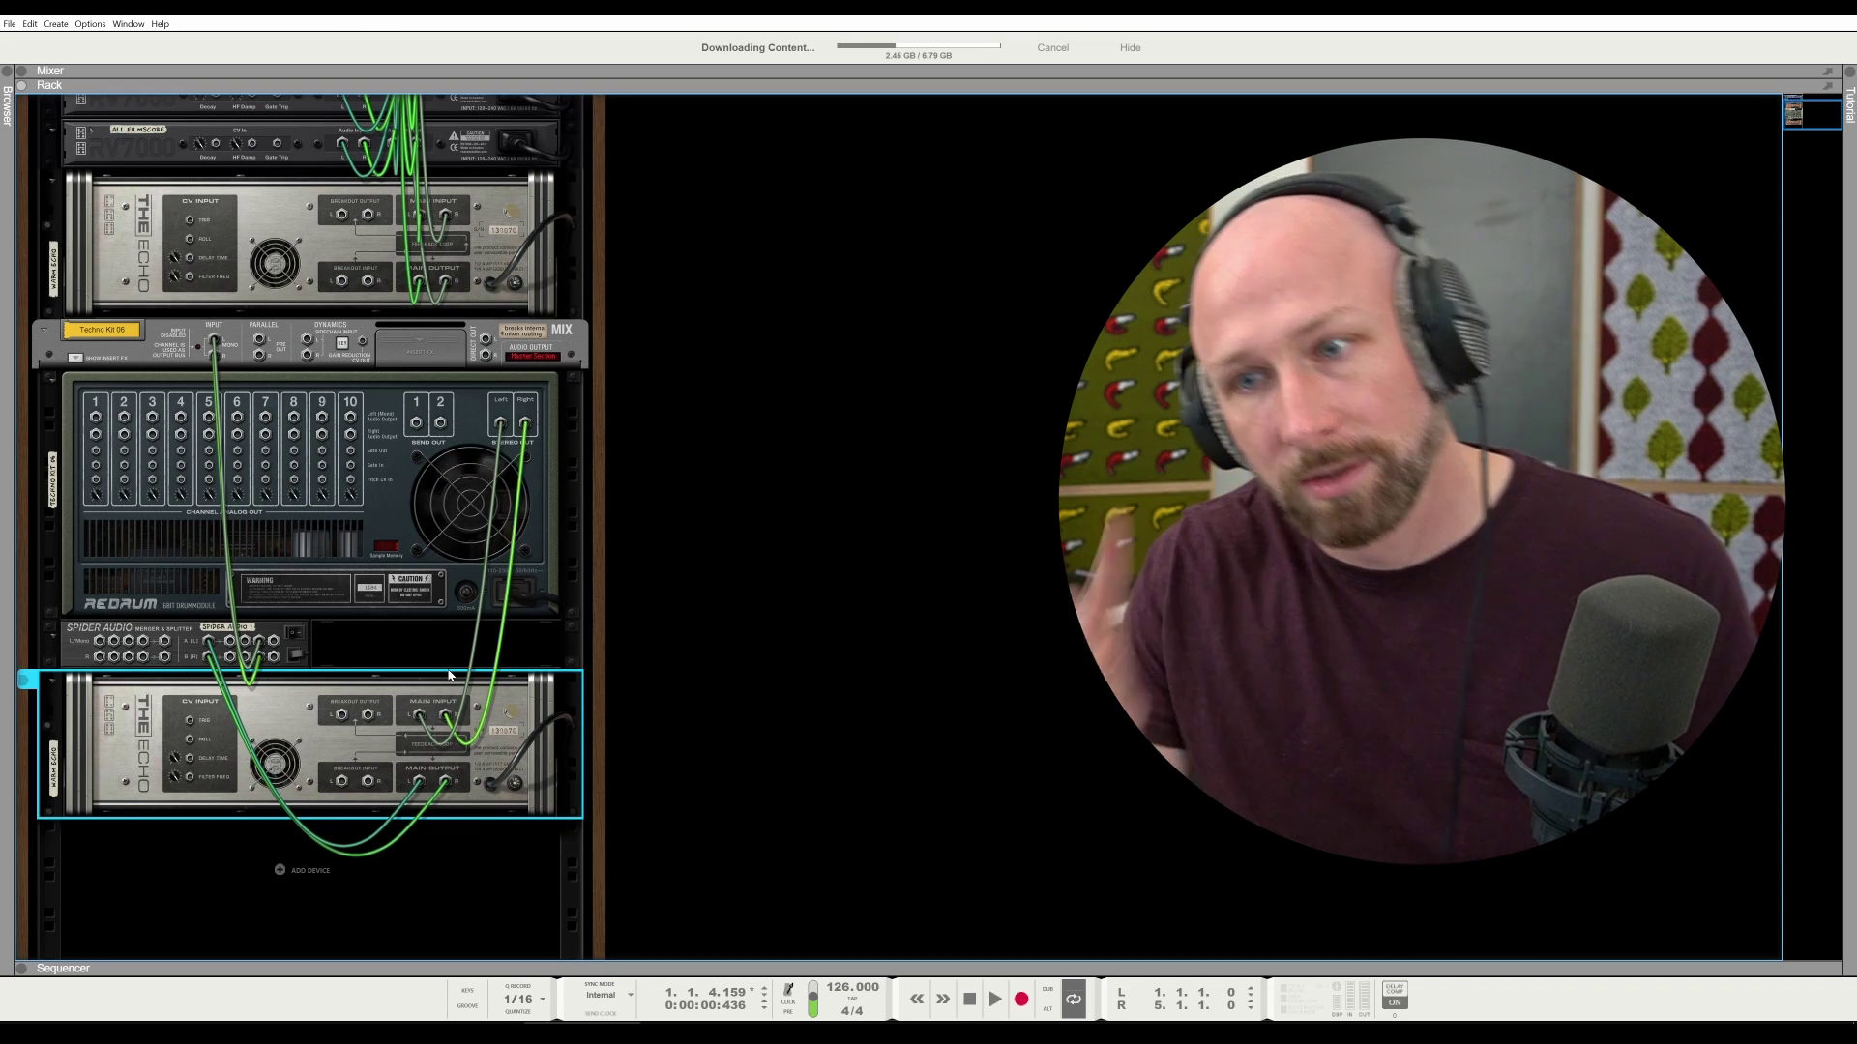
drag(210, 645, 290, 866)
drag(417, 782, 215, 340)
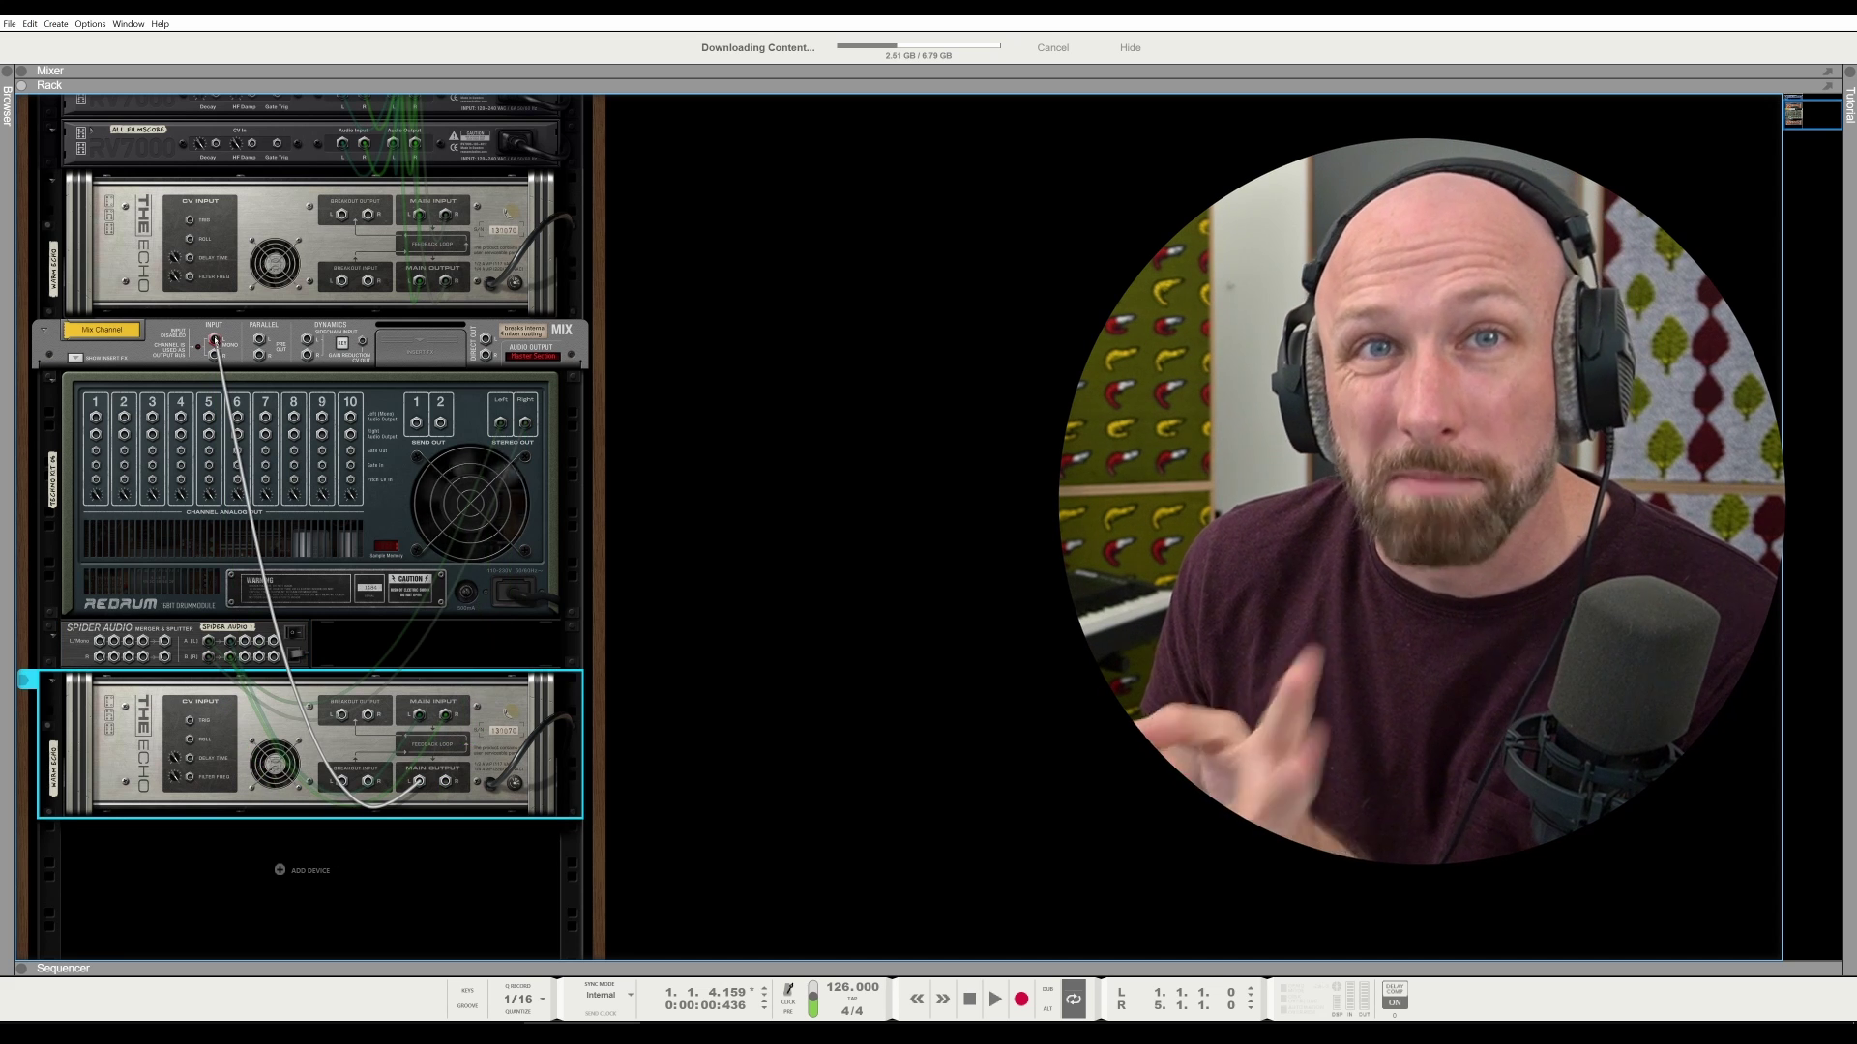
key(ctrl+z)
key(ctrl+z)
key(Tab)
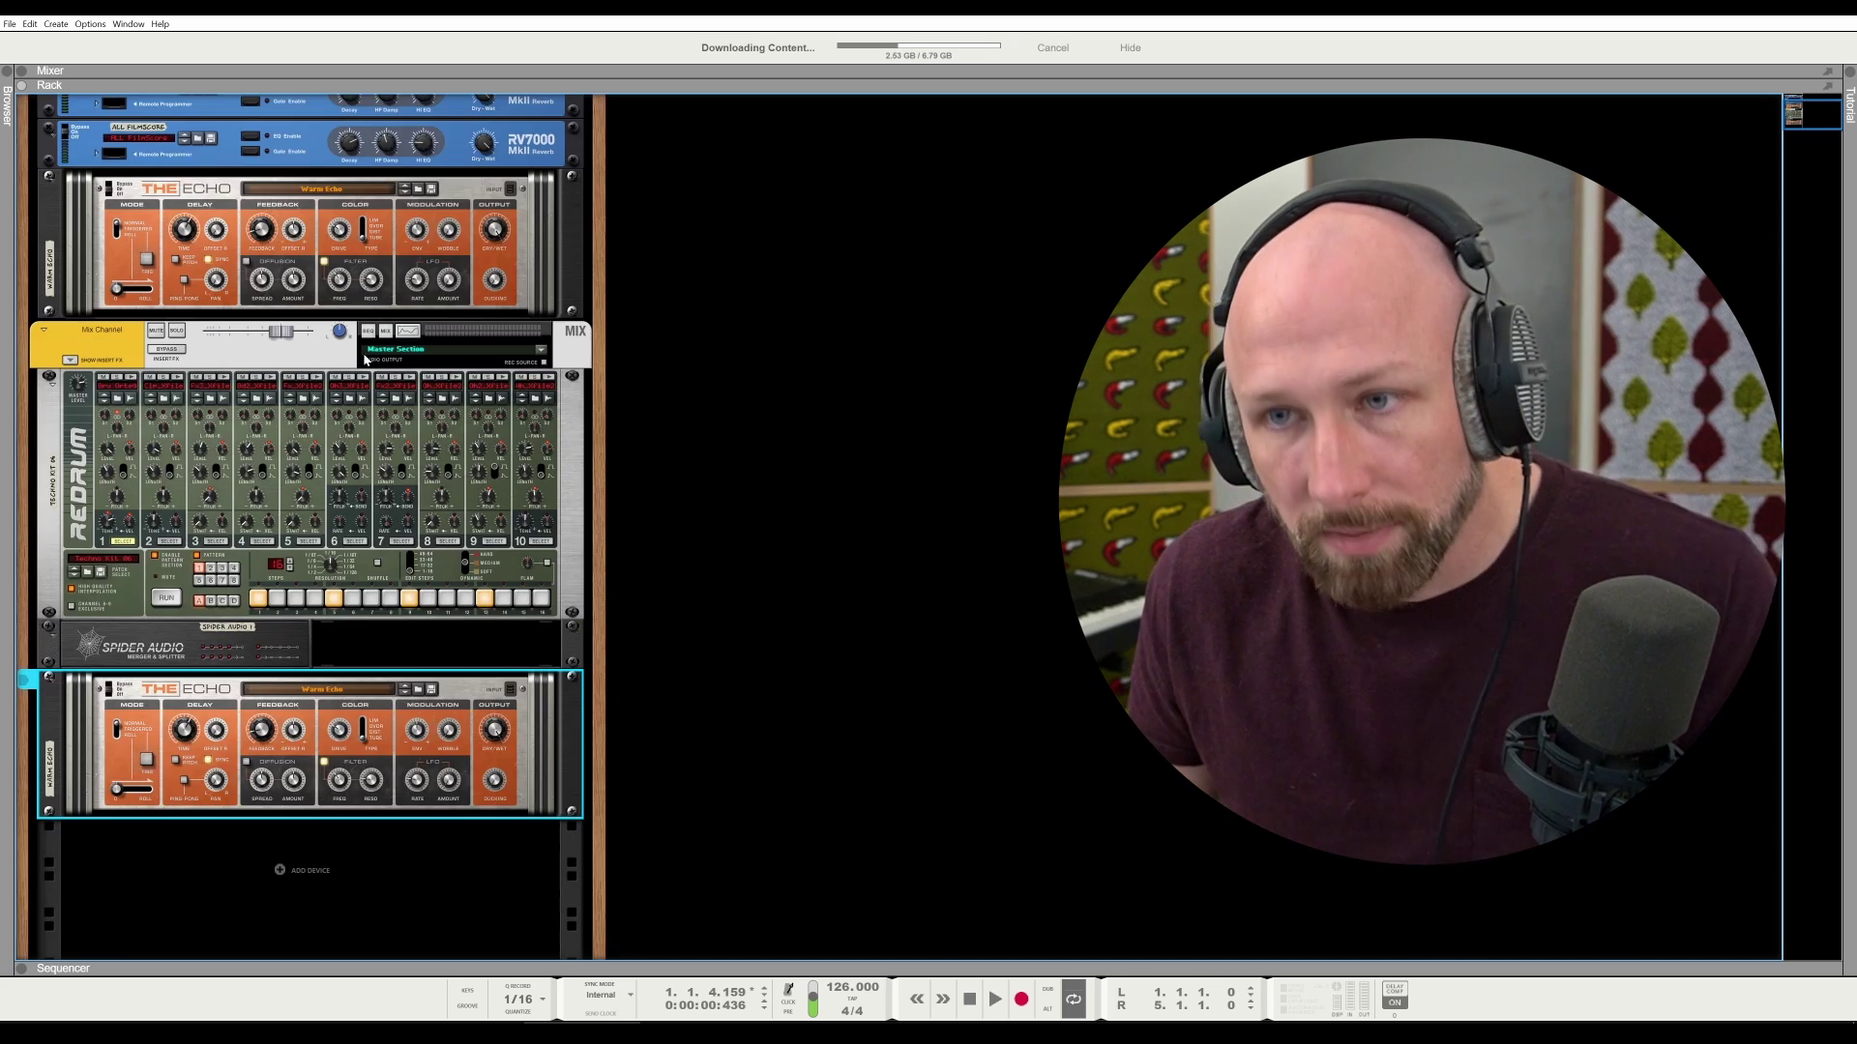
Add a Mixer 14:2 between the mix channel and the Redrum
right_click(301, 368)
mouse_move(409, 548)
click(488, 633)
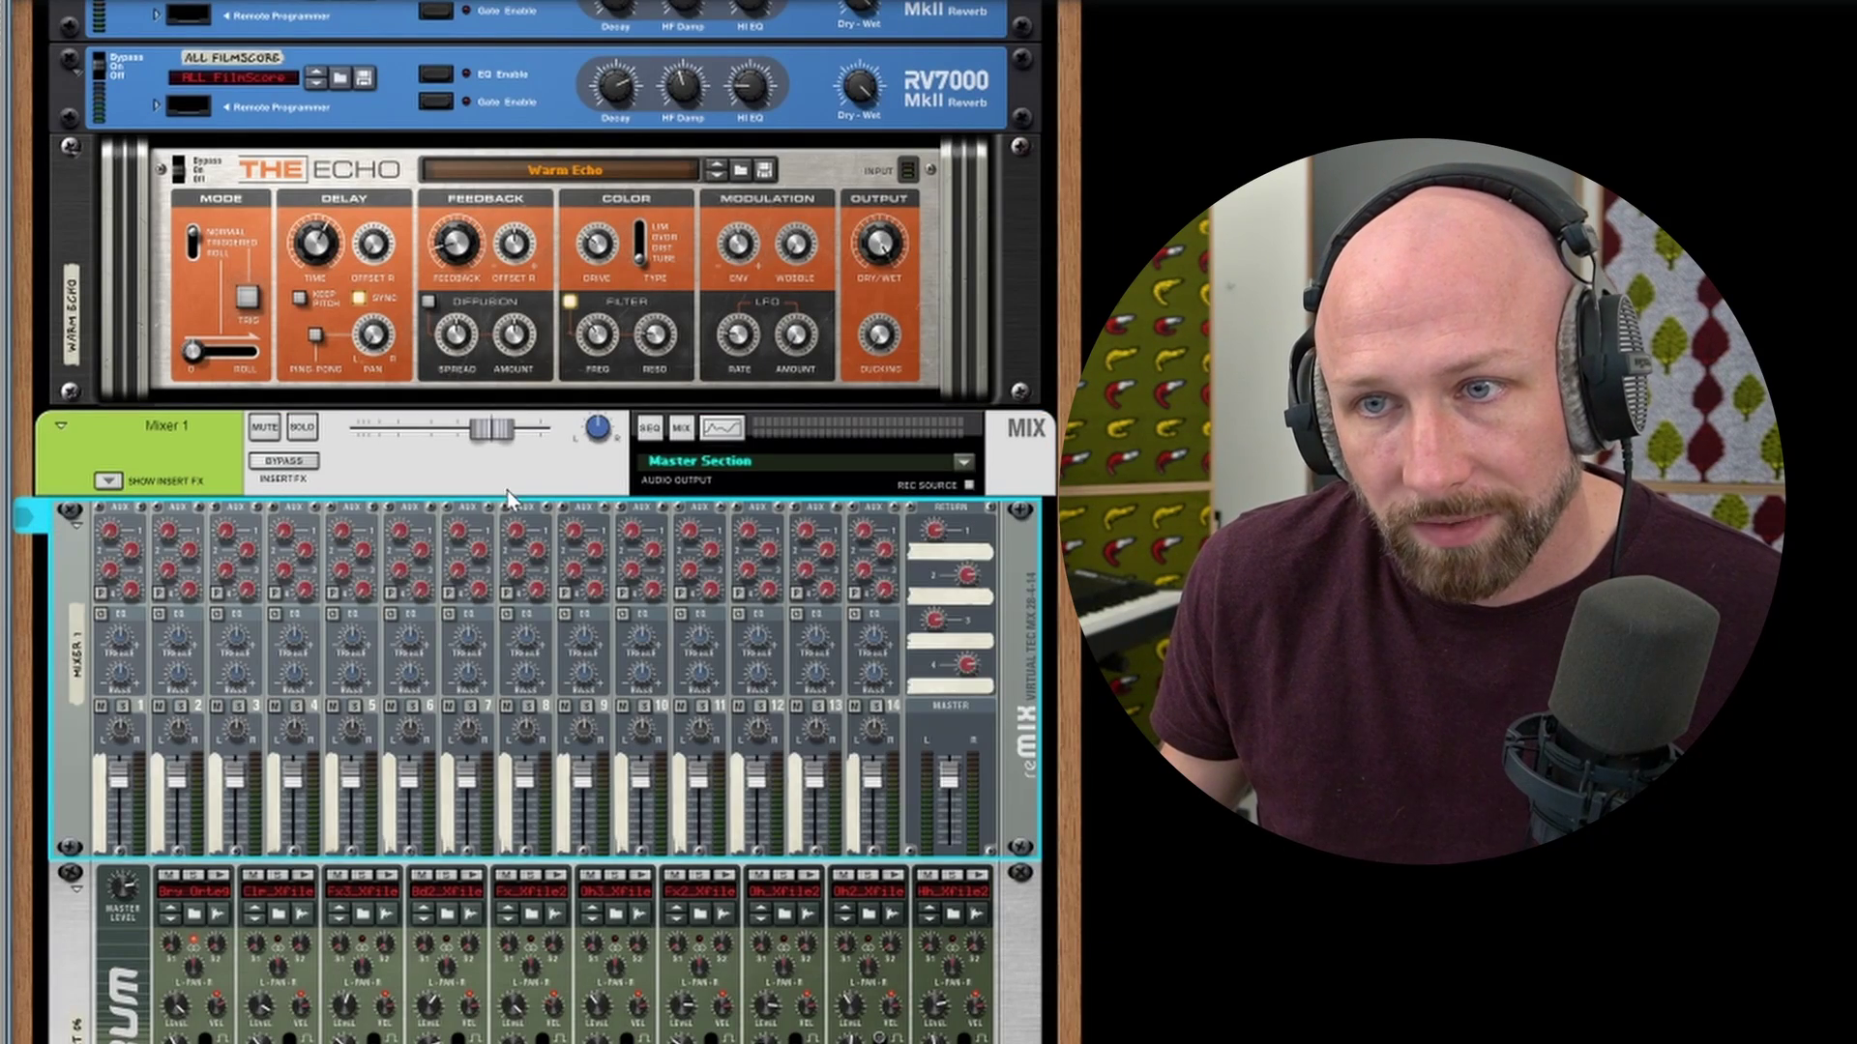
scroll(429, 661, down, 3)
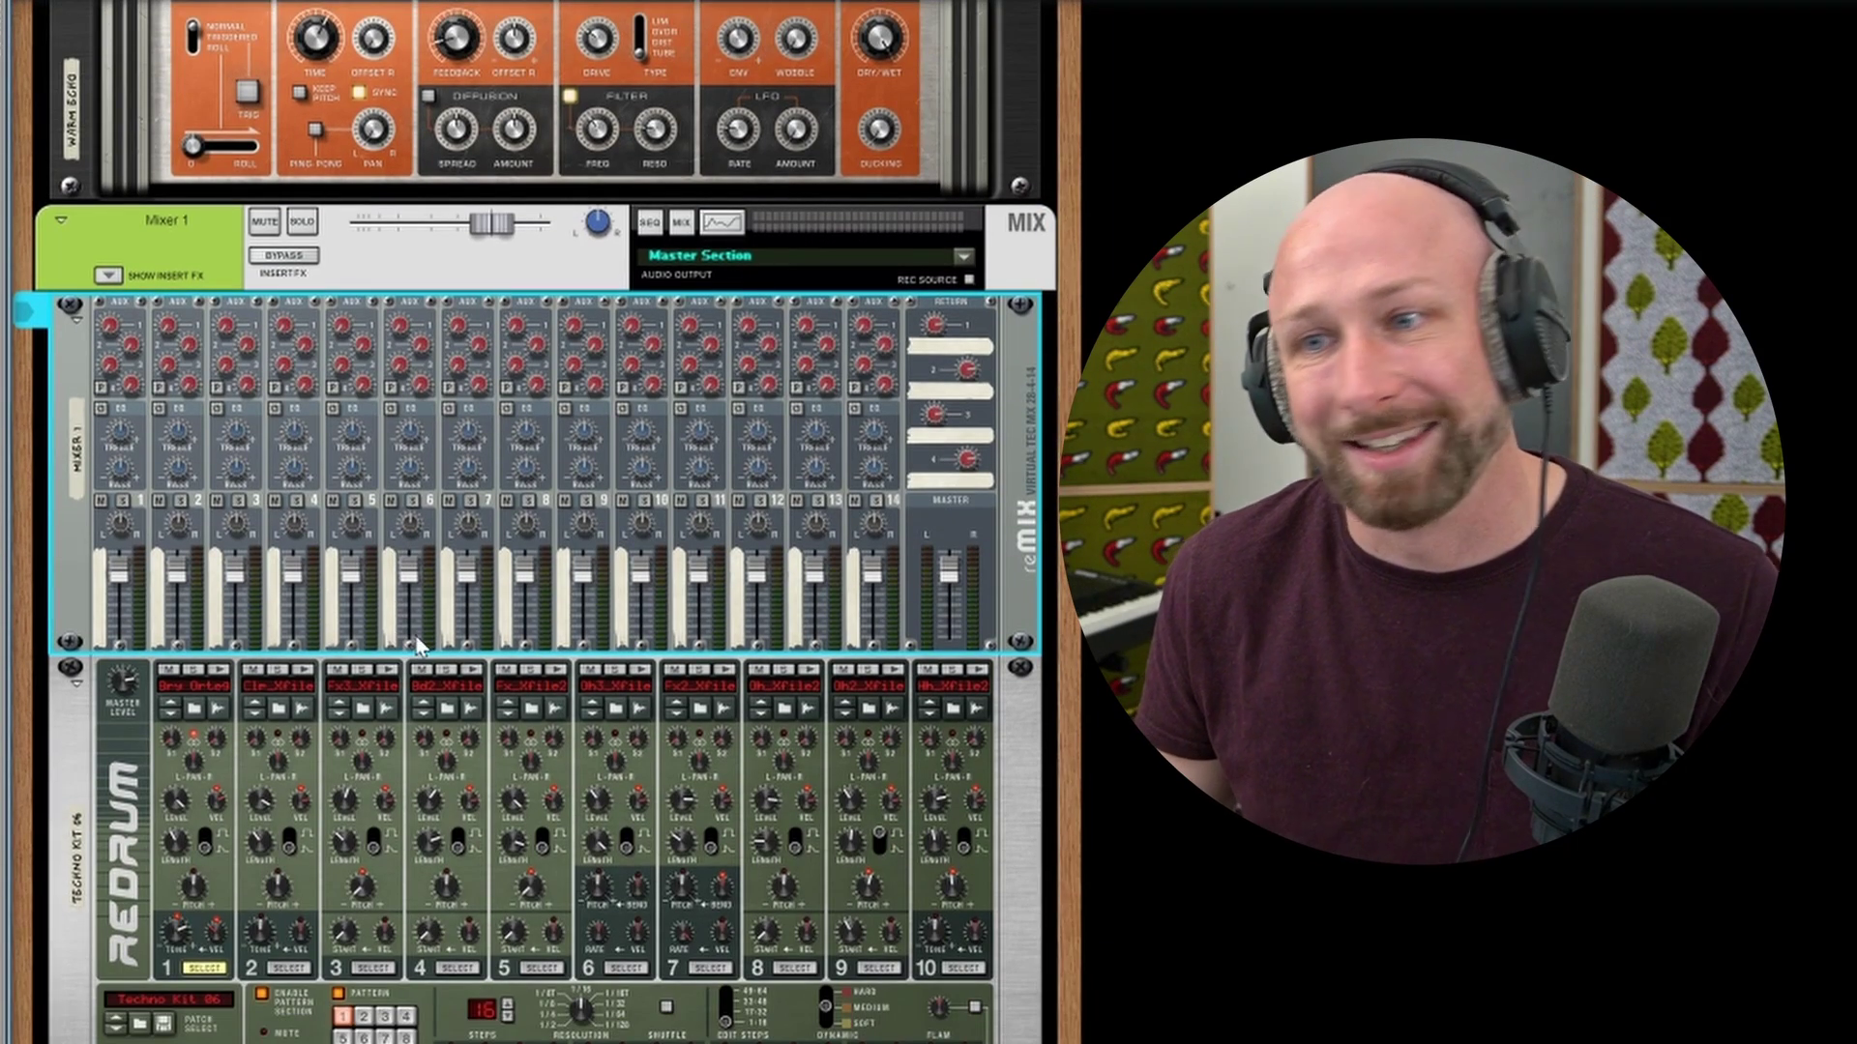
scroll(426, 633, down, 2)
scroll(455, 624, up, 1)
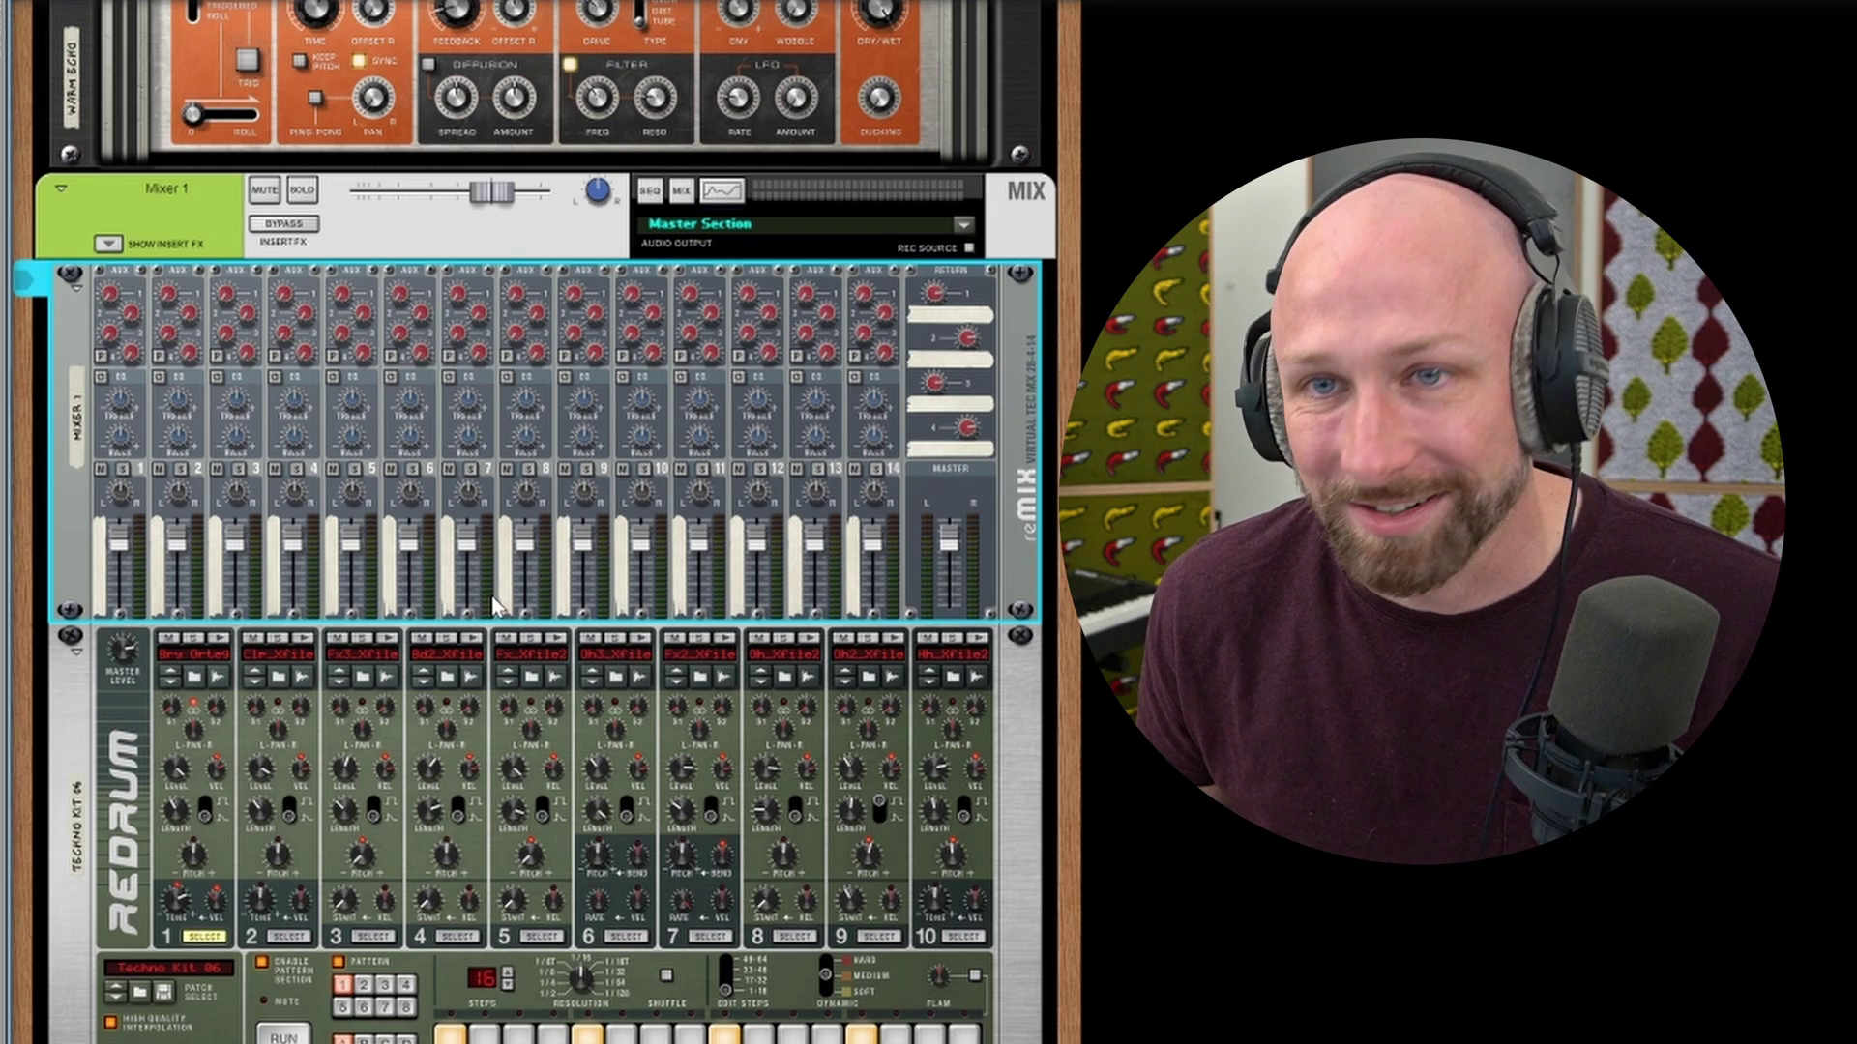
scroll(499, 606, down, 1)
Connect a Spider splitter output to mixer channel 1 and The Echo's main output to mixer channel 2
key(Tab)
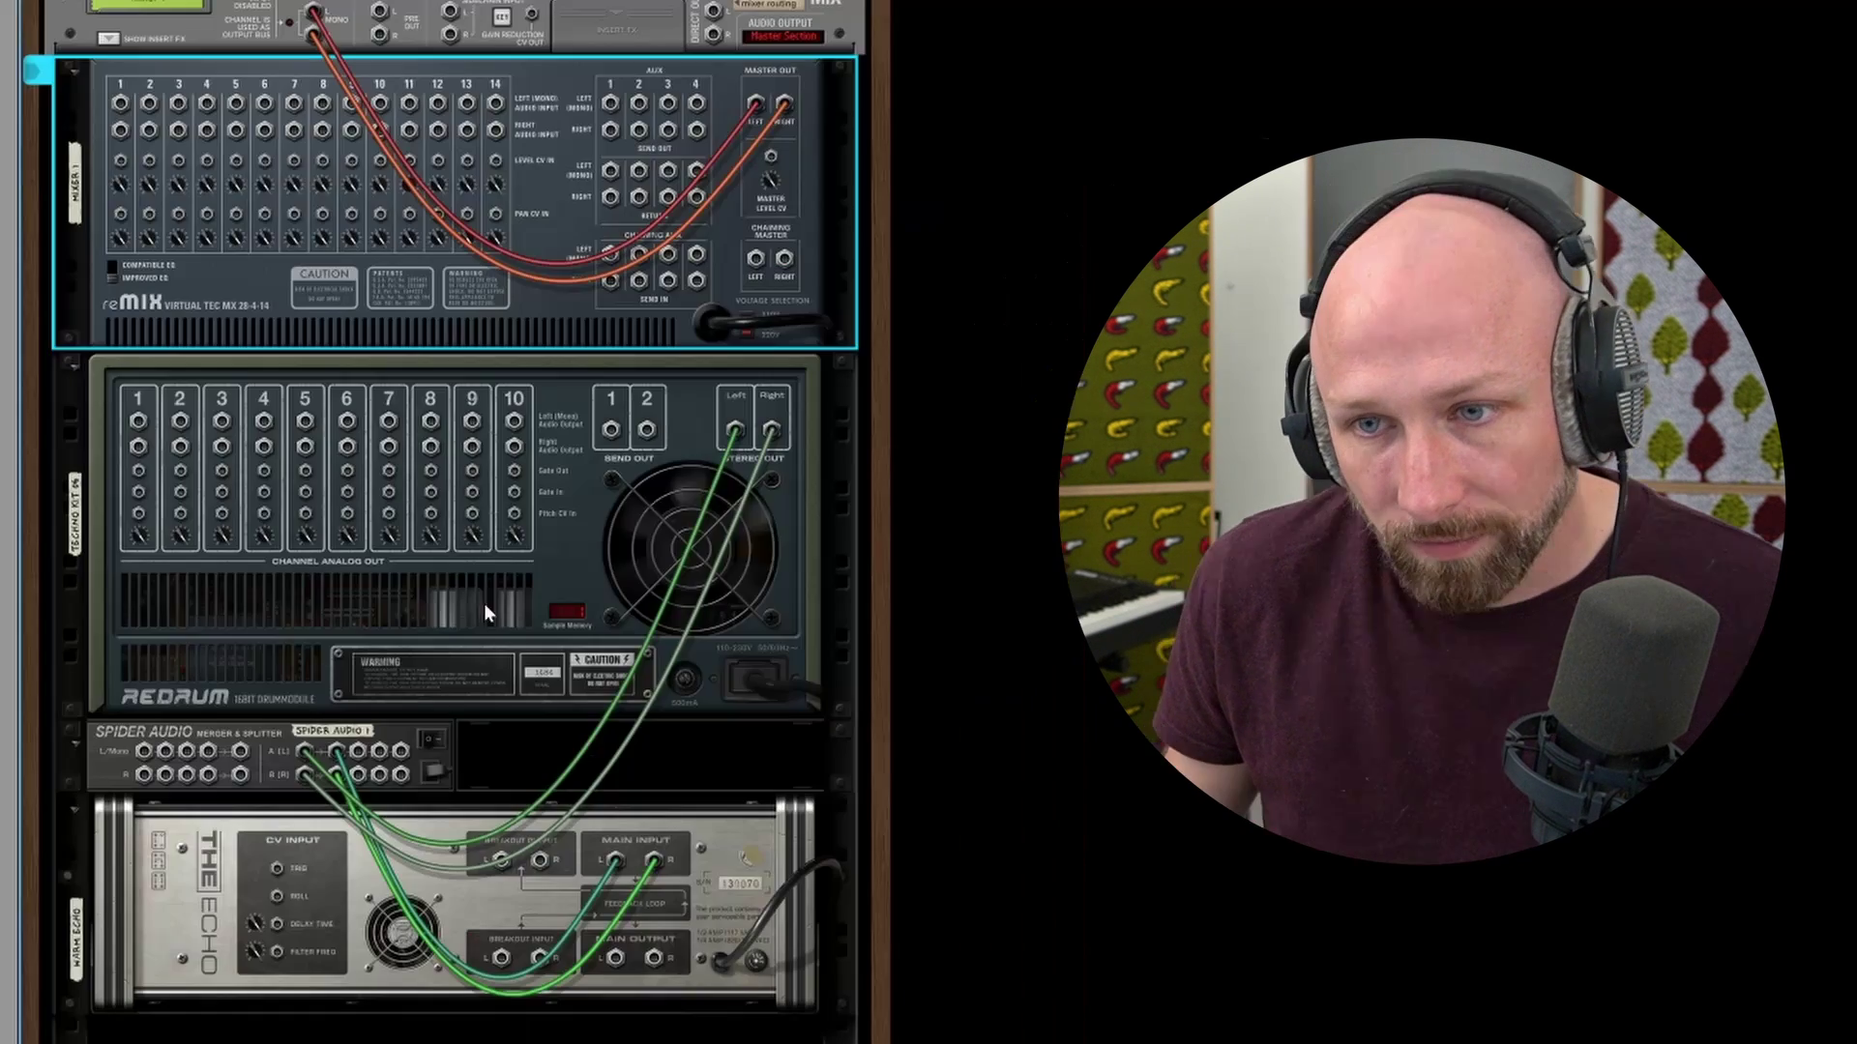
click(403, 755)
drag(402, 754, 120, 103)
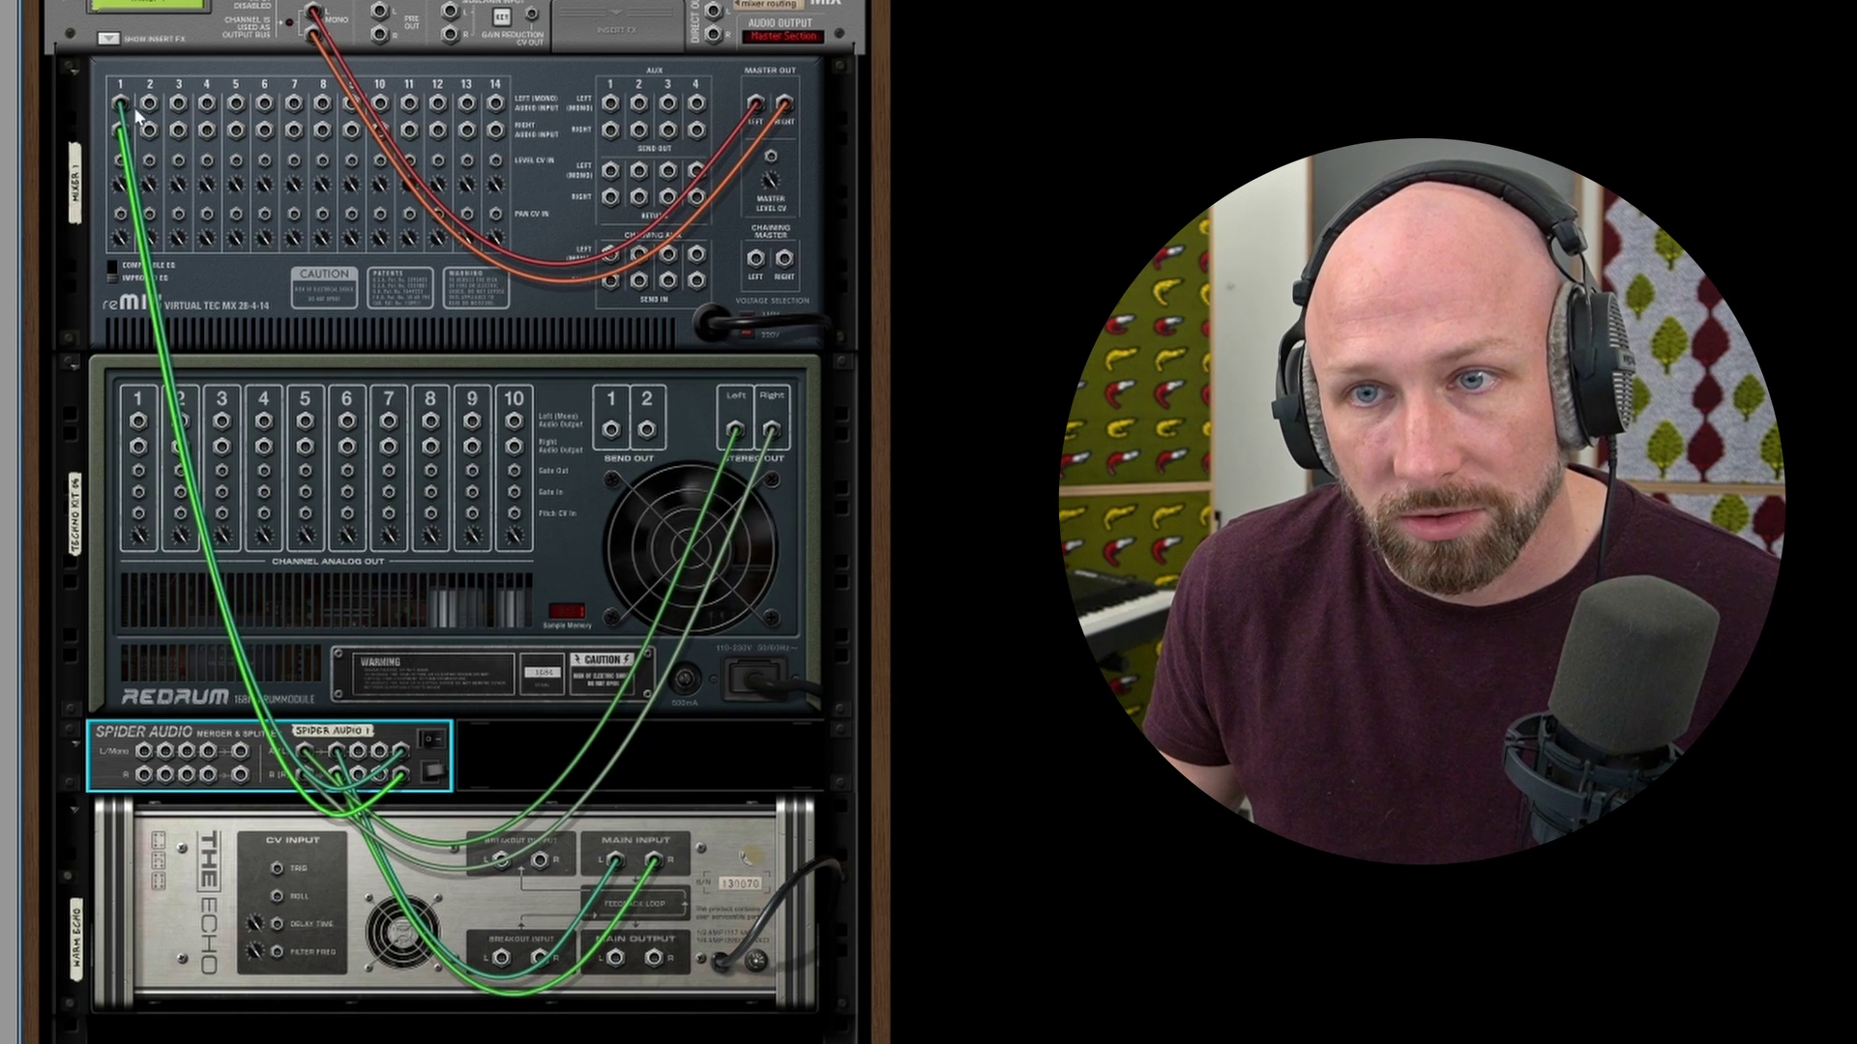
drag(615, 957, 149, 108)
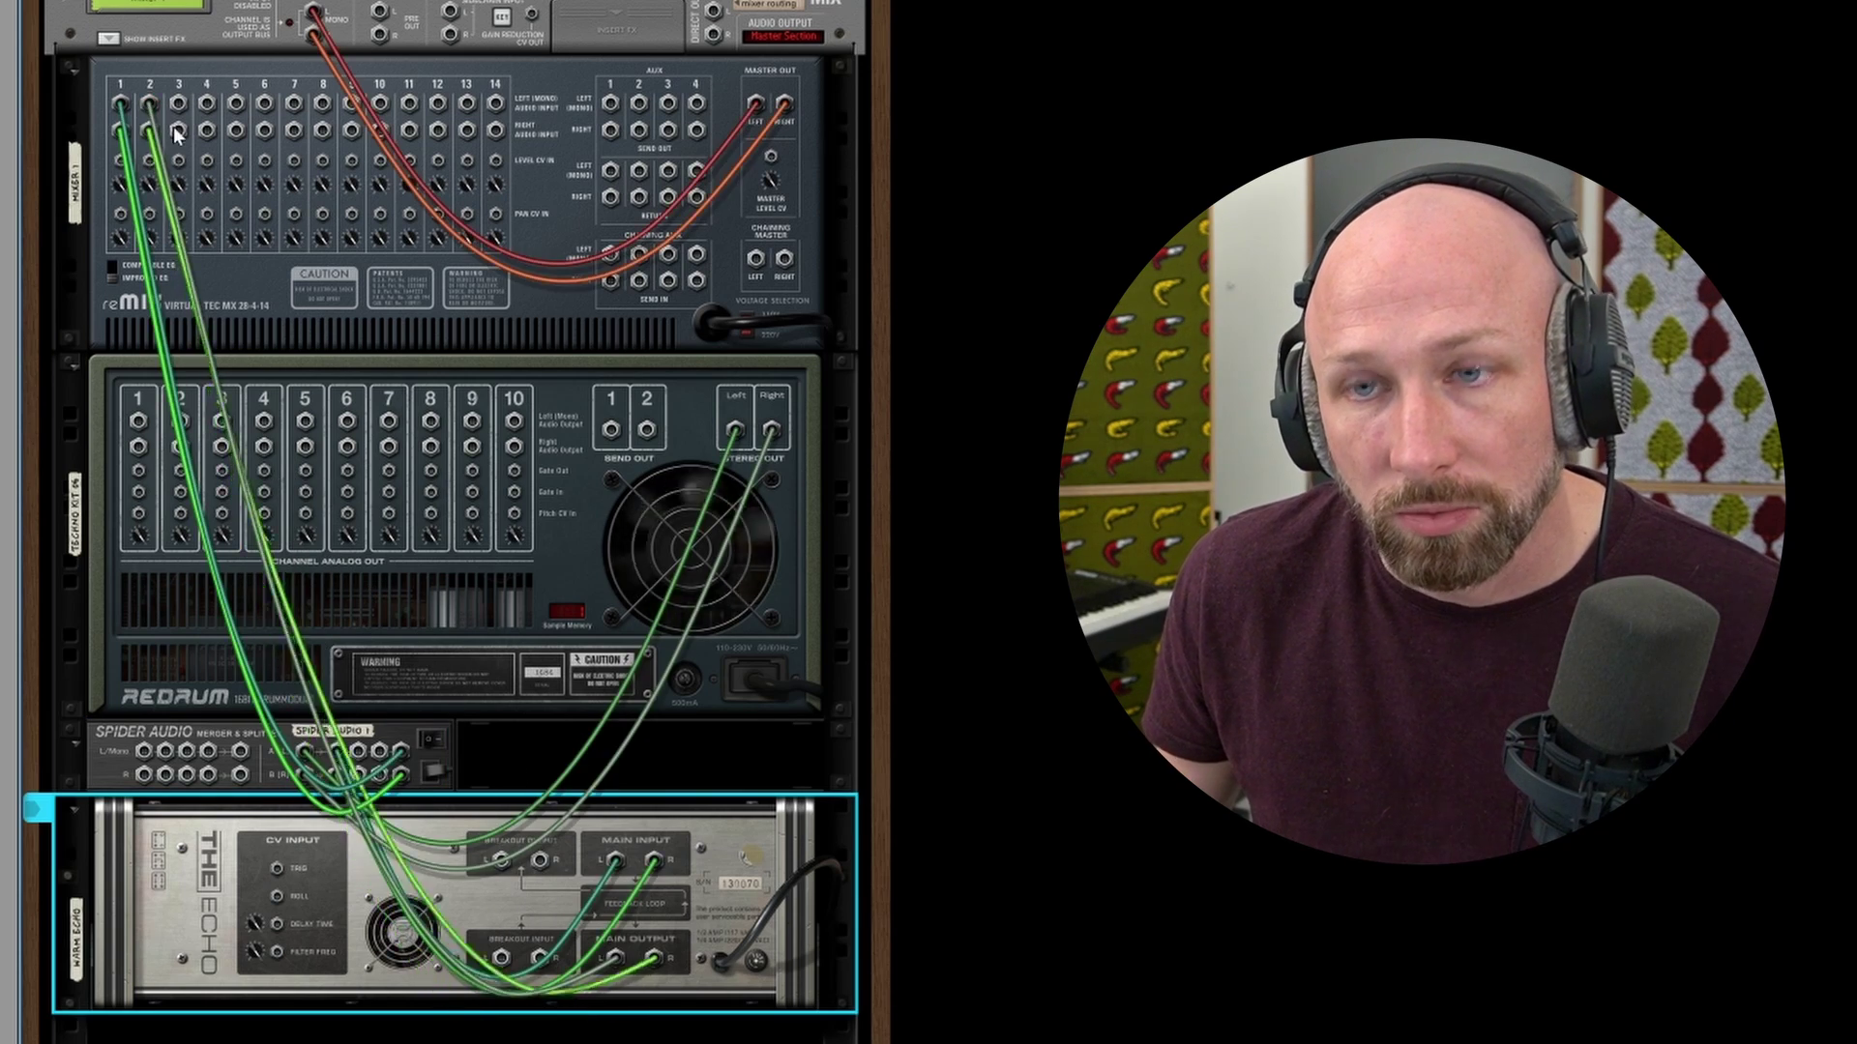
Return to the front of the rack and pull down the Warm Echo fader on mixer channel 2
key(Tab)
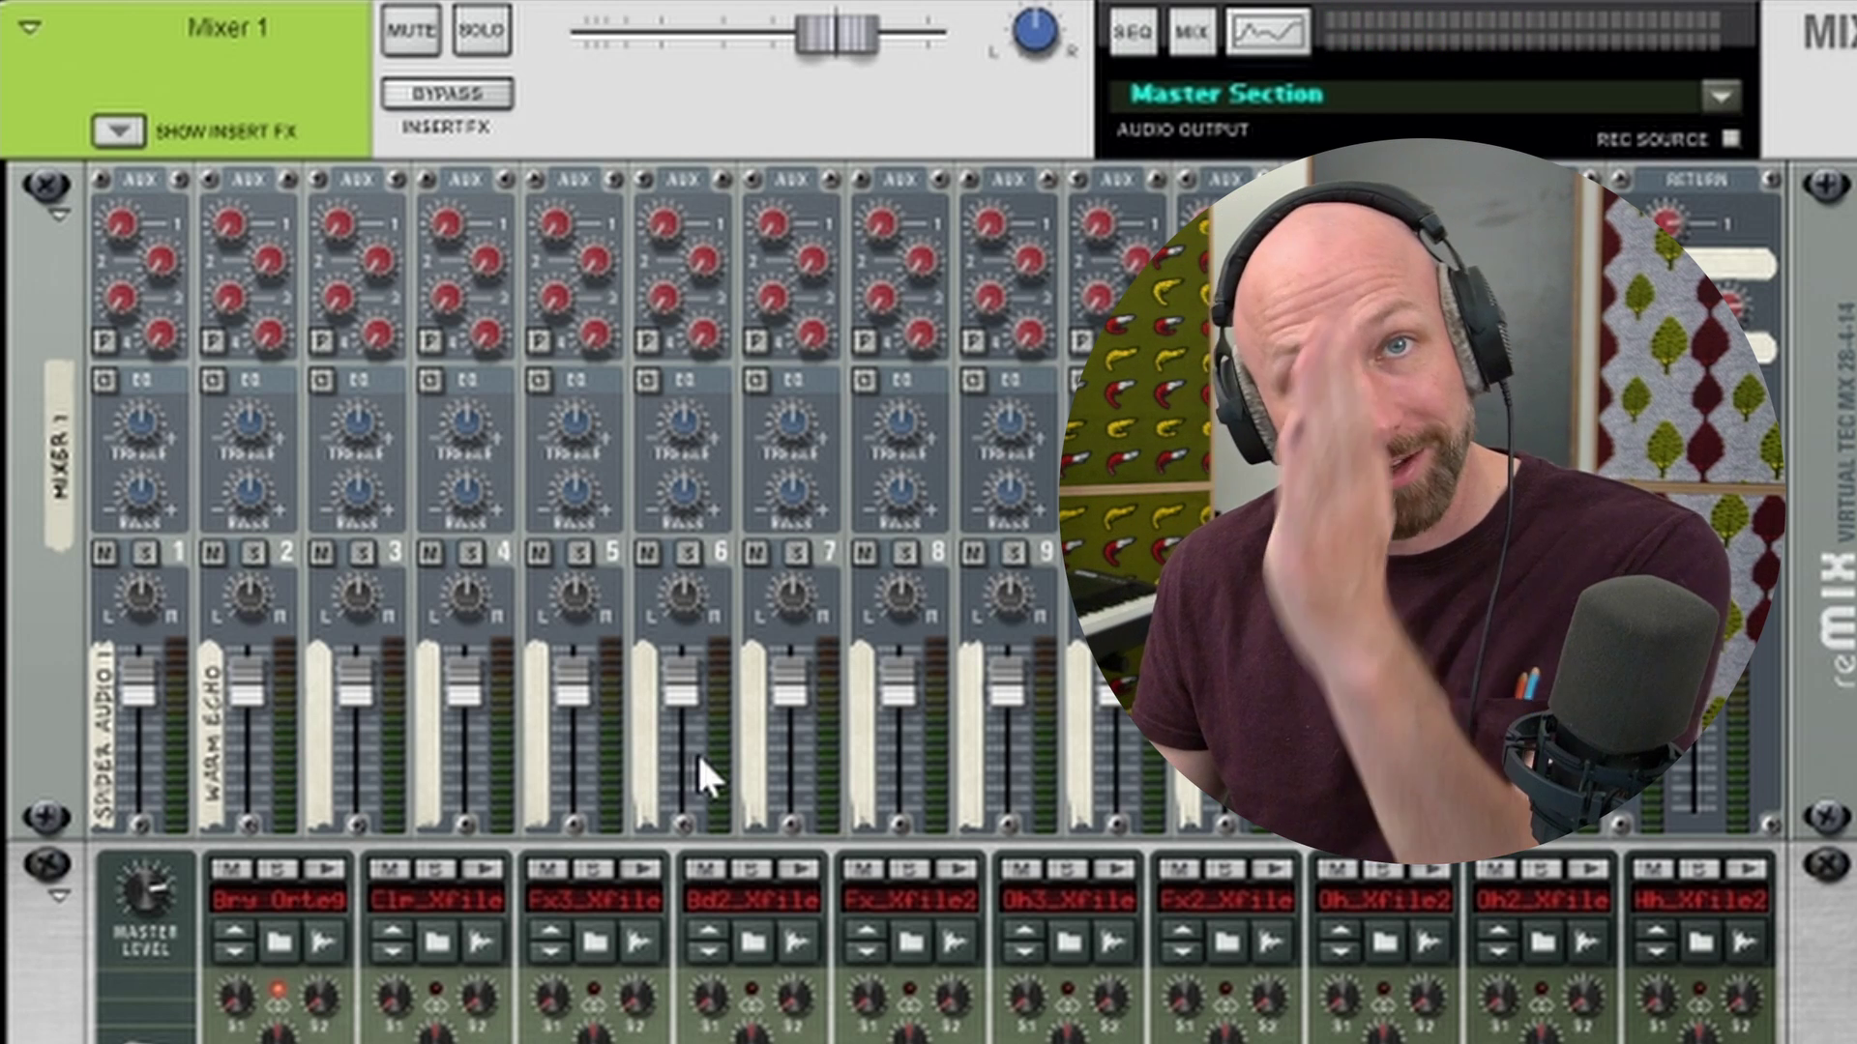
drag(234, 689, 287, 954)
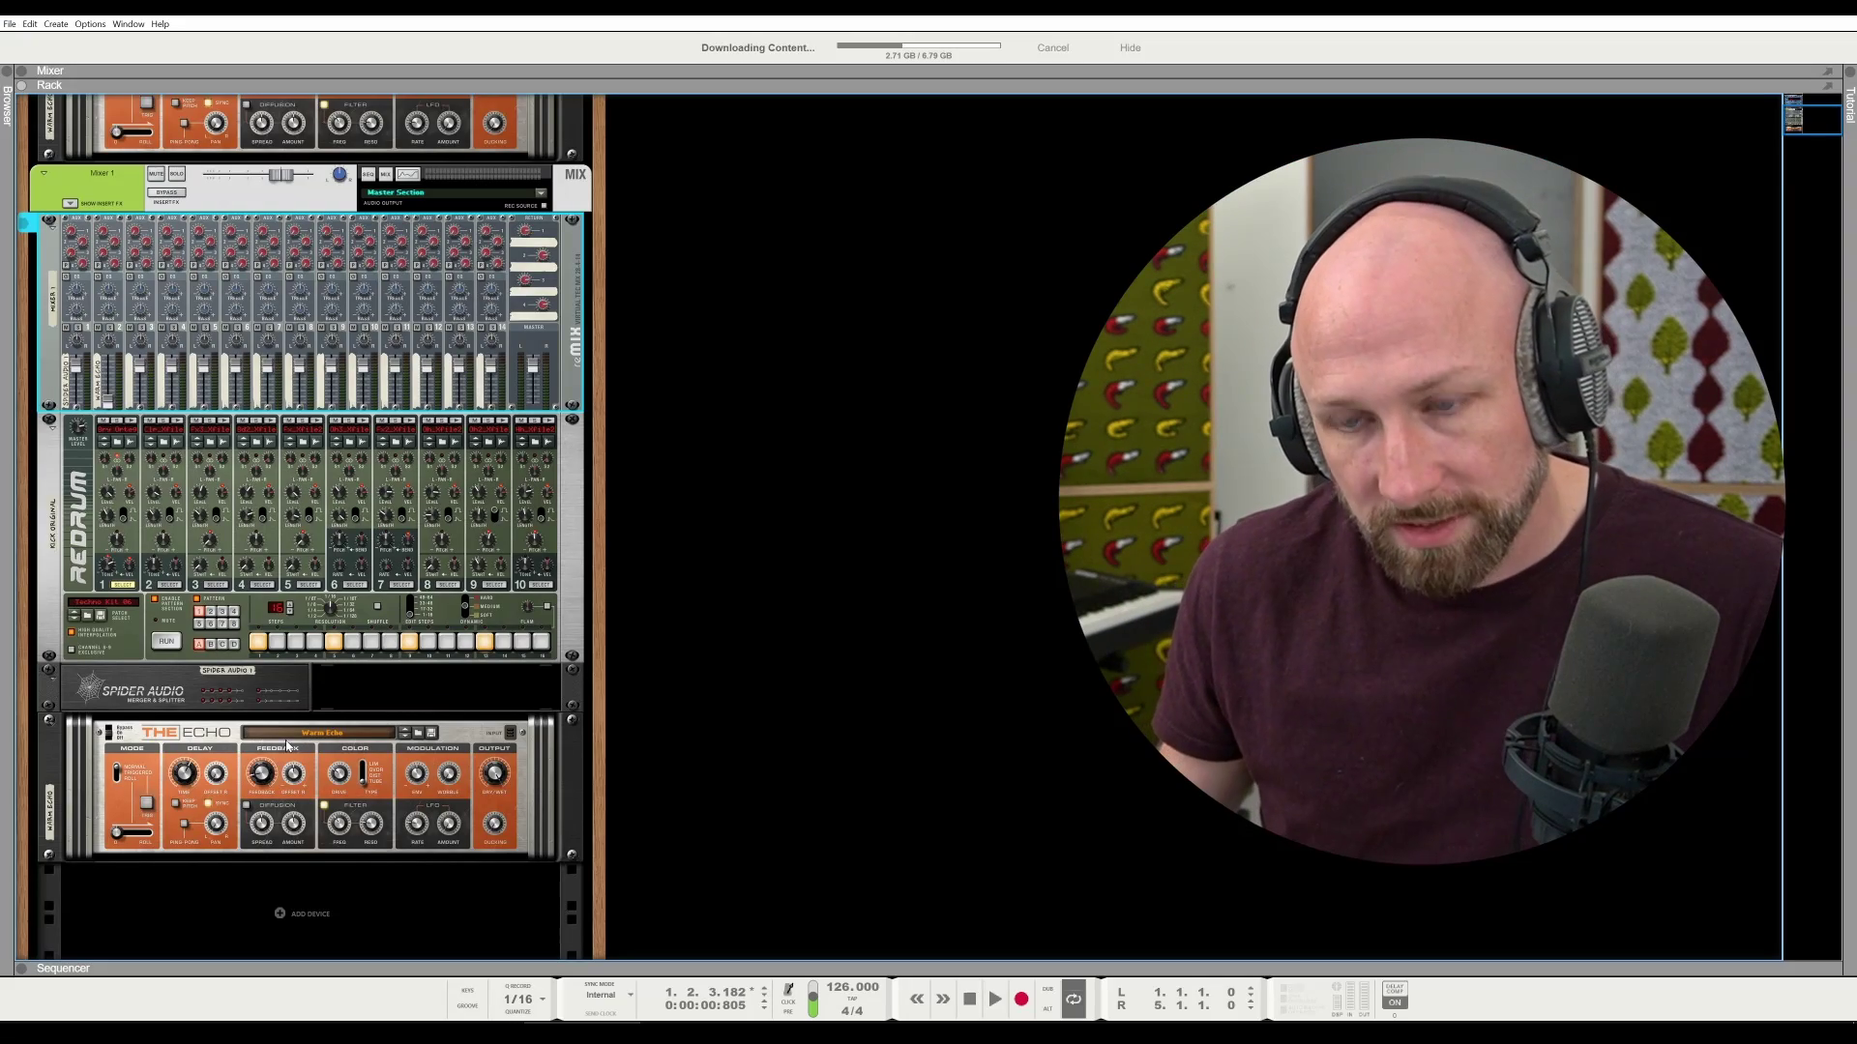
Adjust The Echo's dry/wet mix and set its delay time to 1/16T, and start the pattern playing
scroll(287, 745, down, 2)
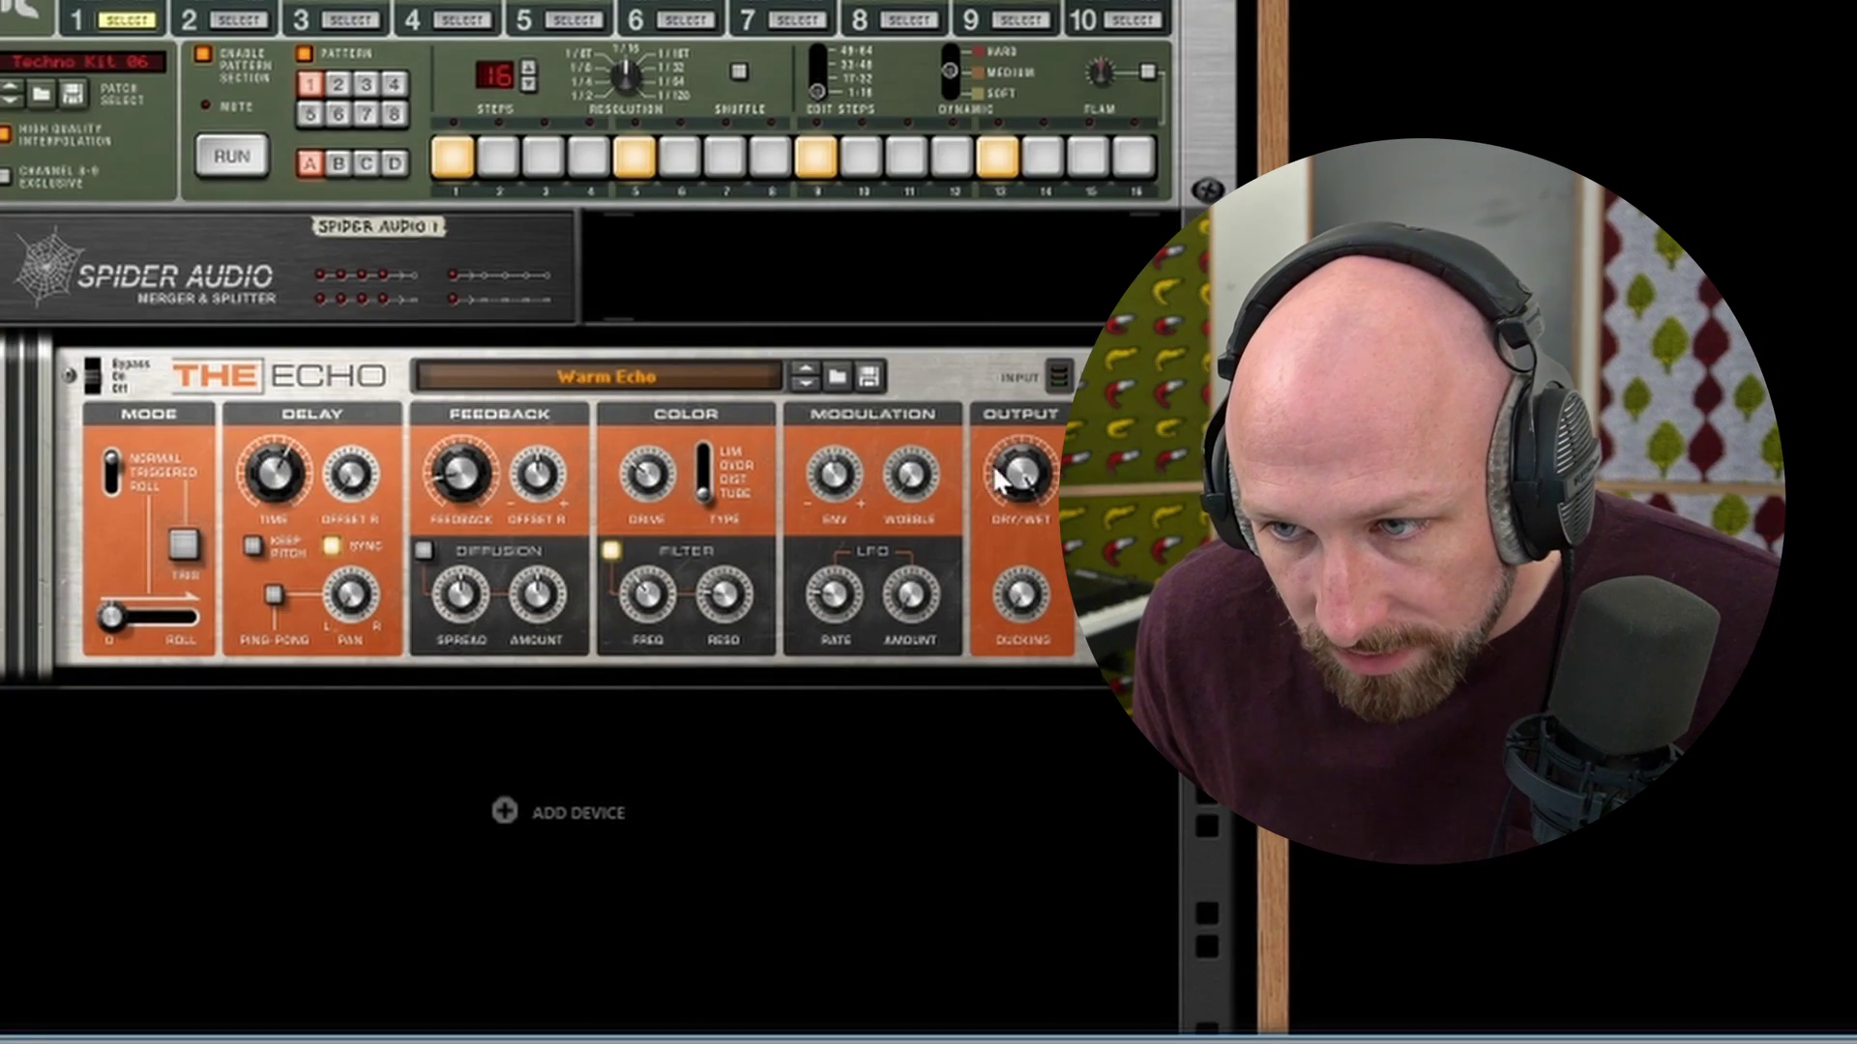
click(1001, 479)
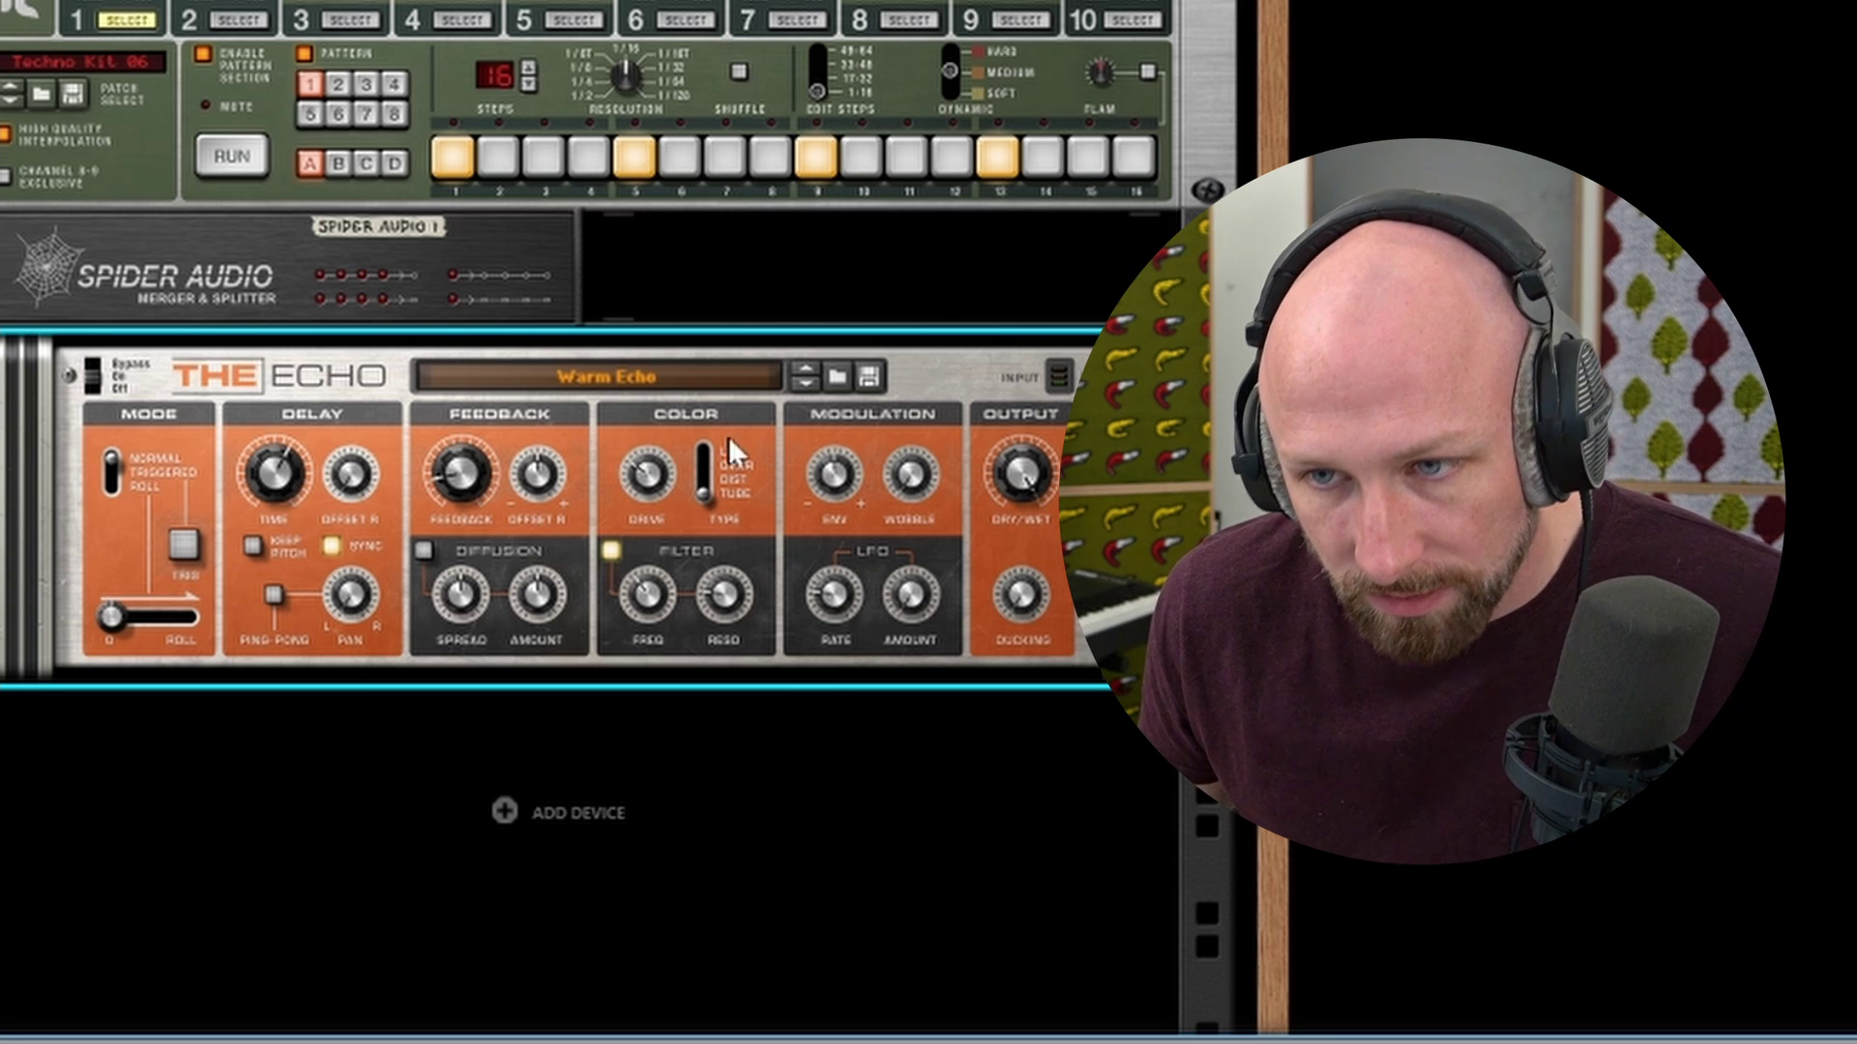
scroll(277, 512, down, 2)
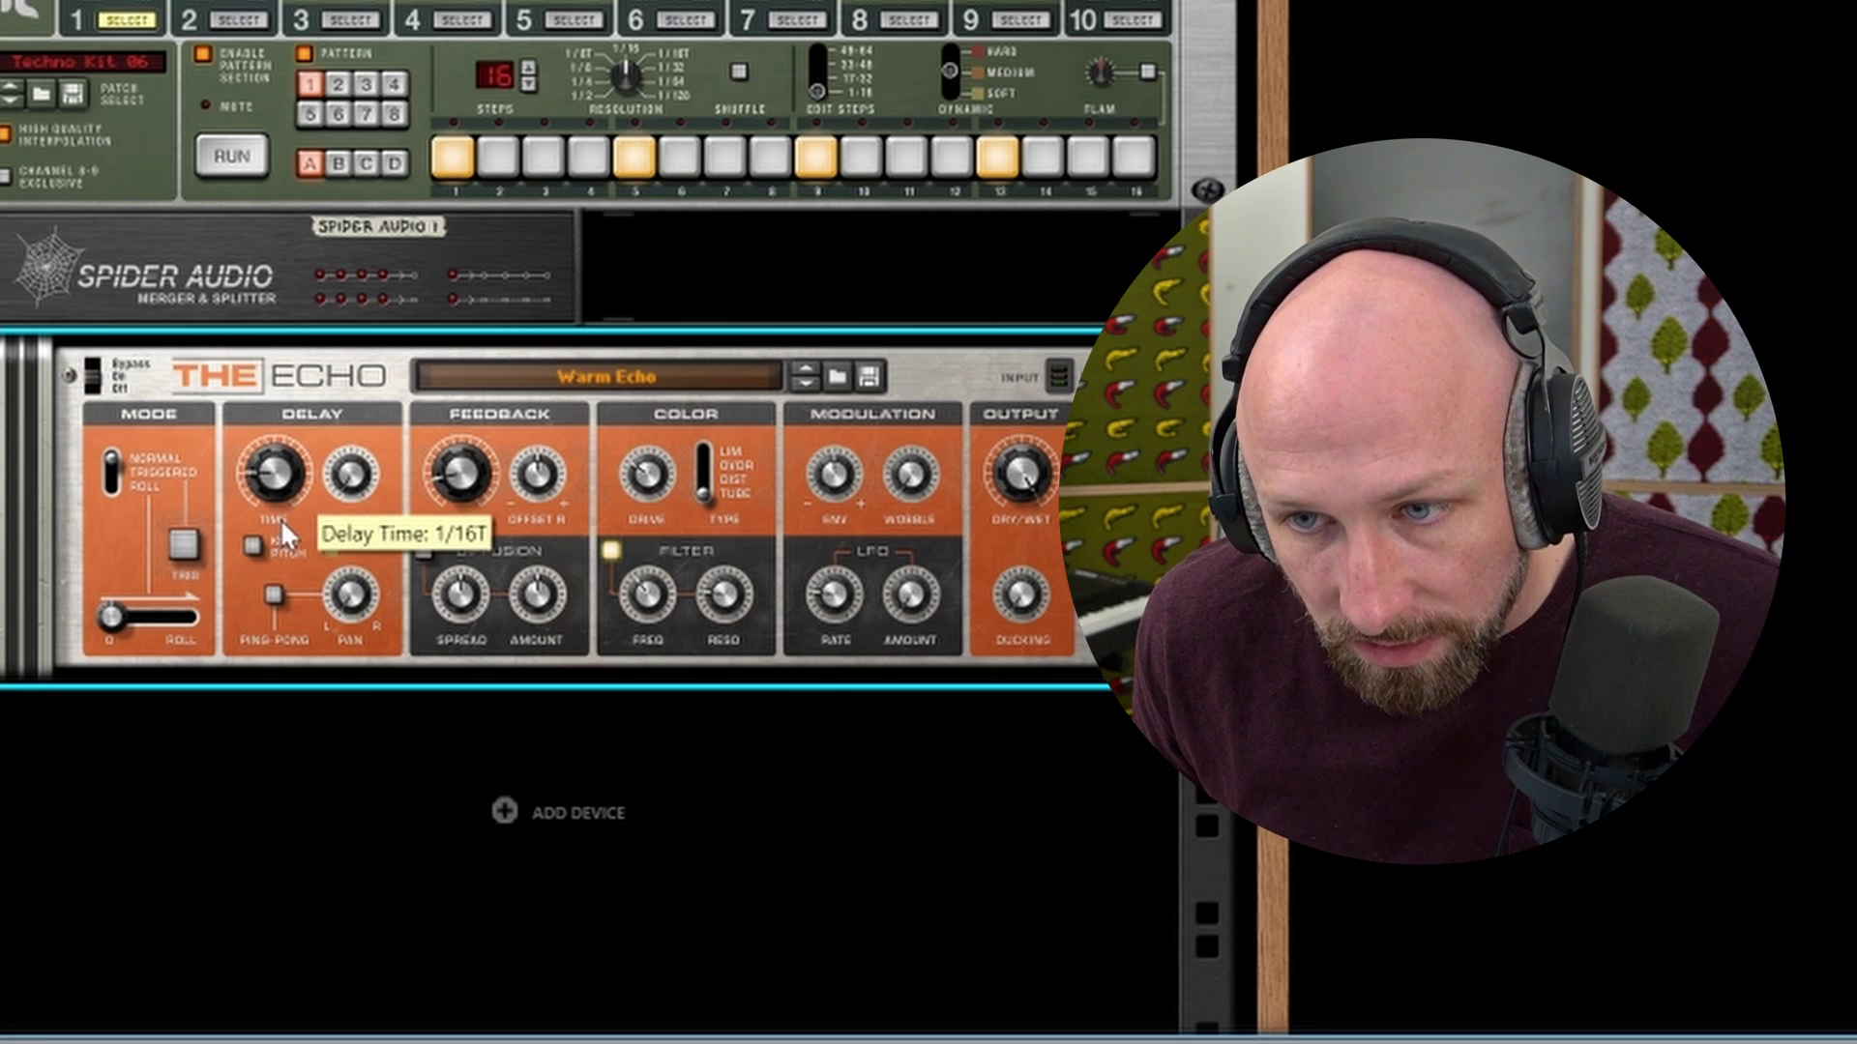
key(space)
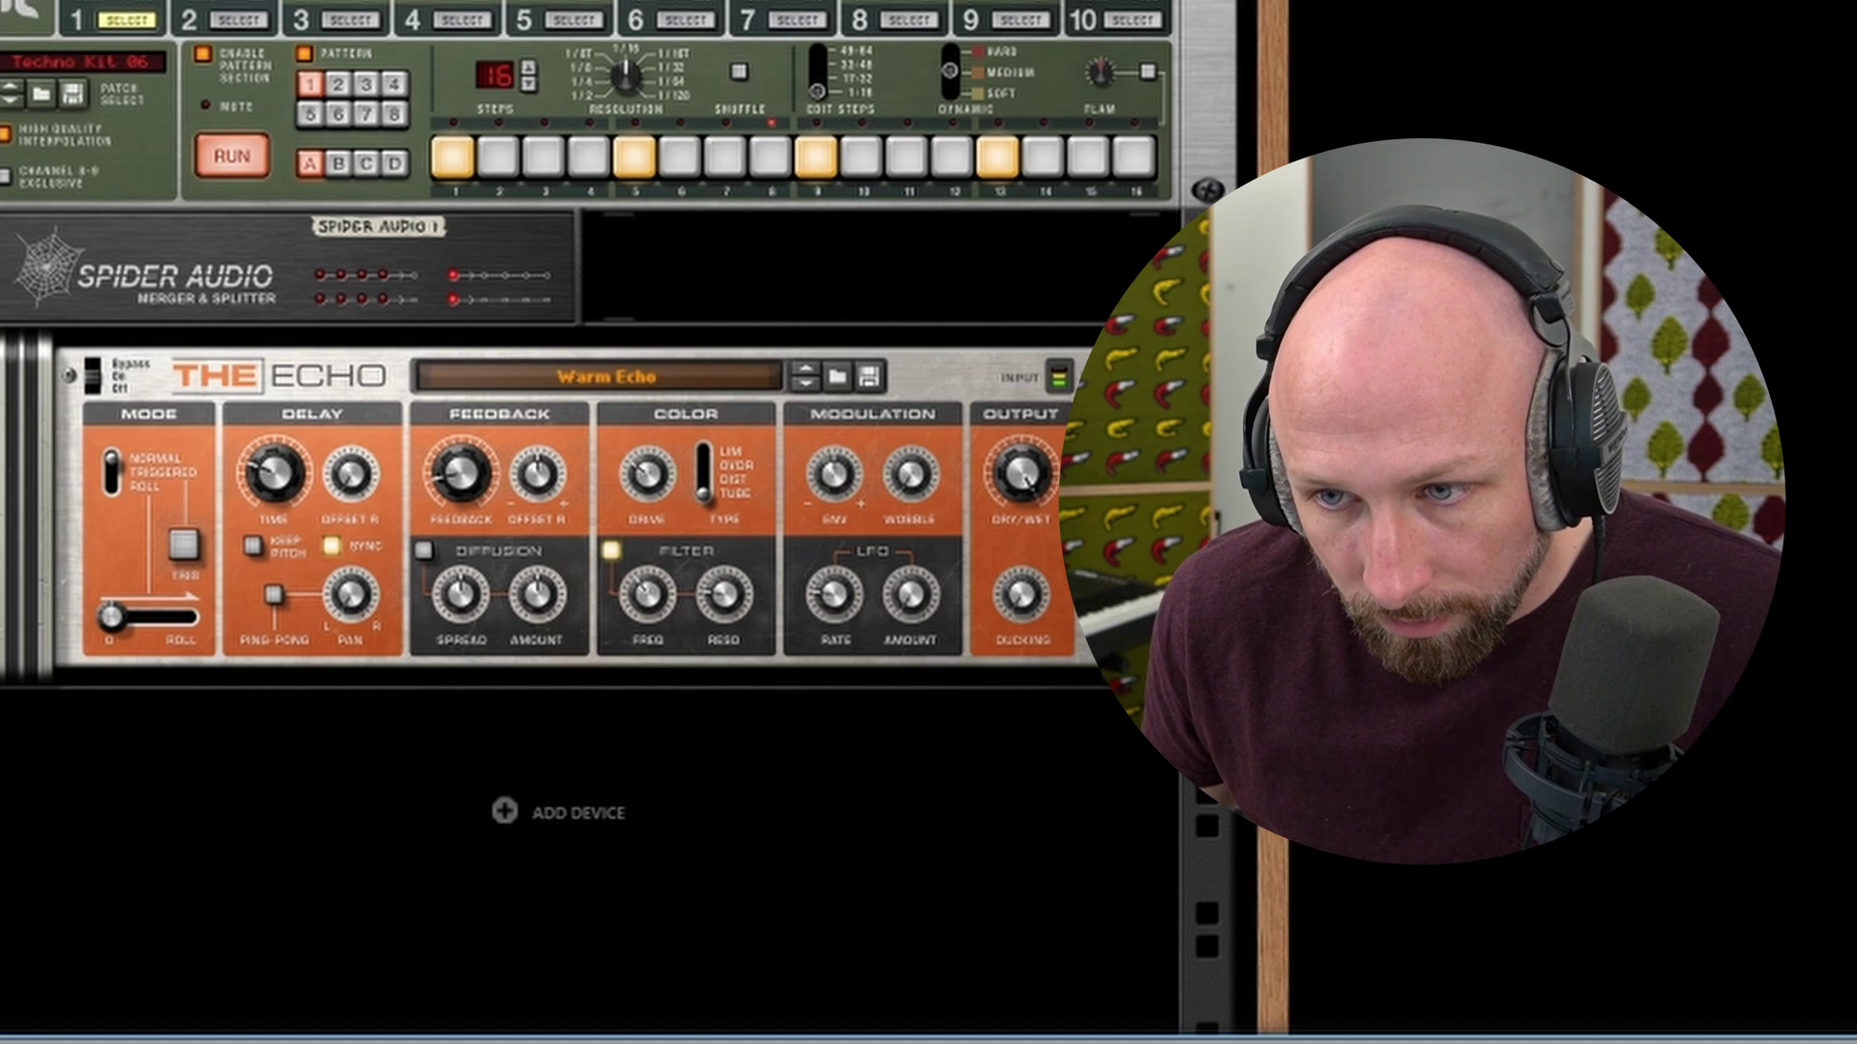
Fine-tune The Echo's color drive and filter settings, playing the pattern between changes to judge the rumble
key(space)
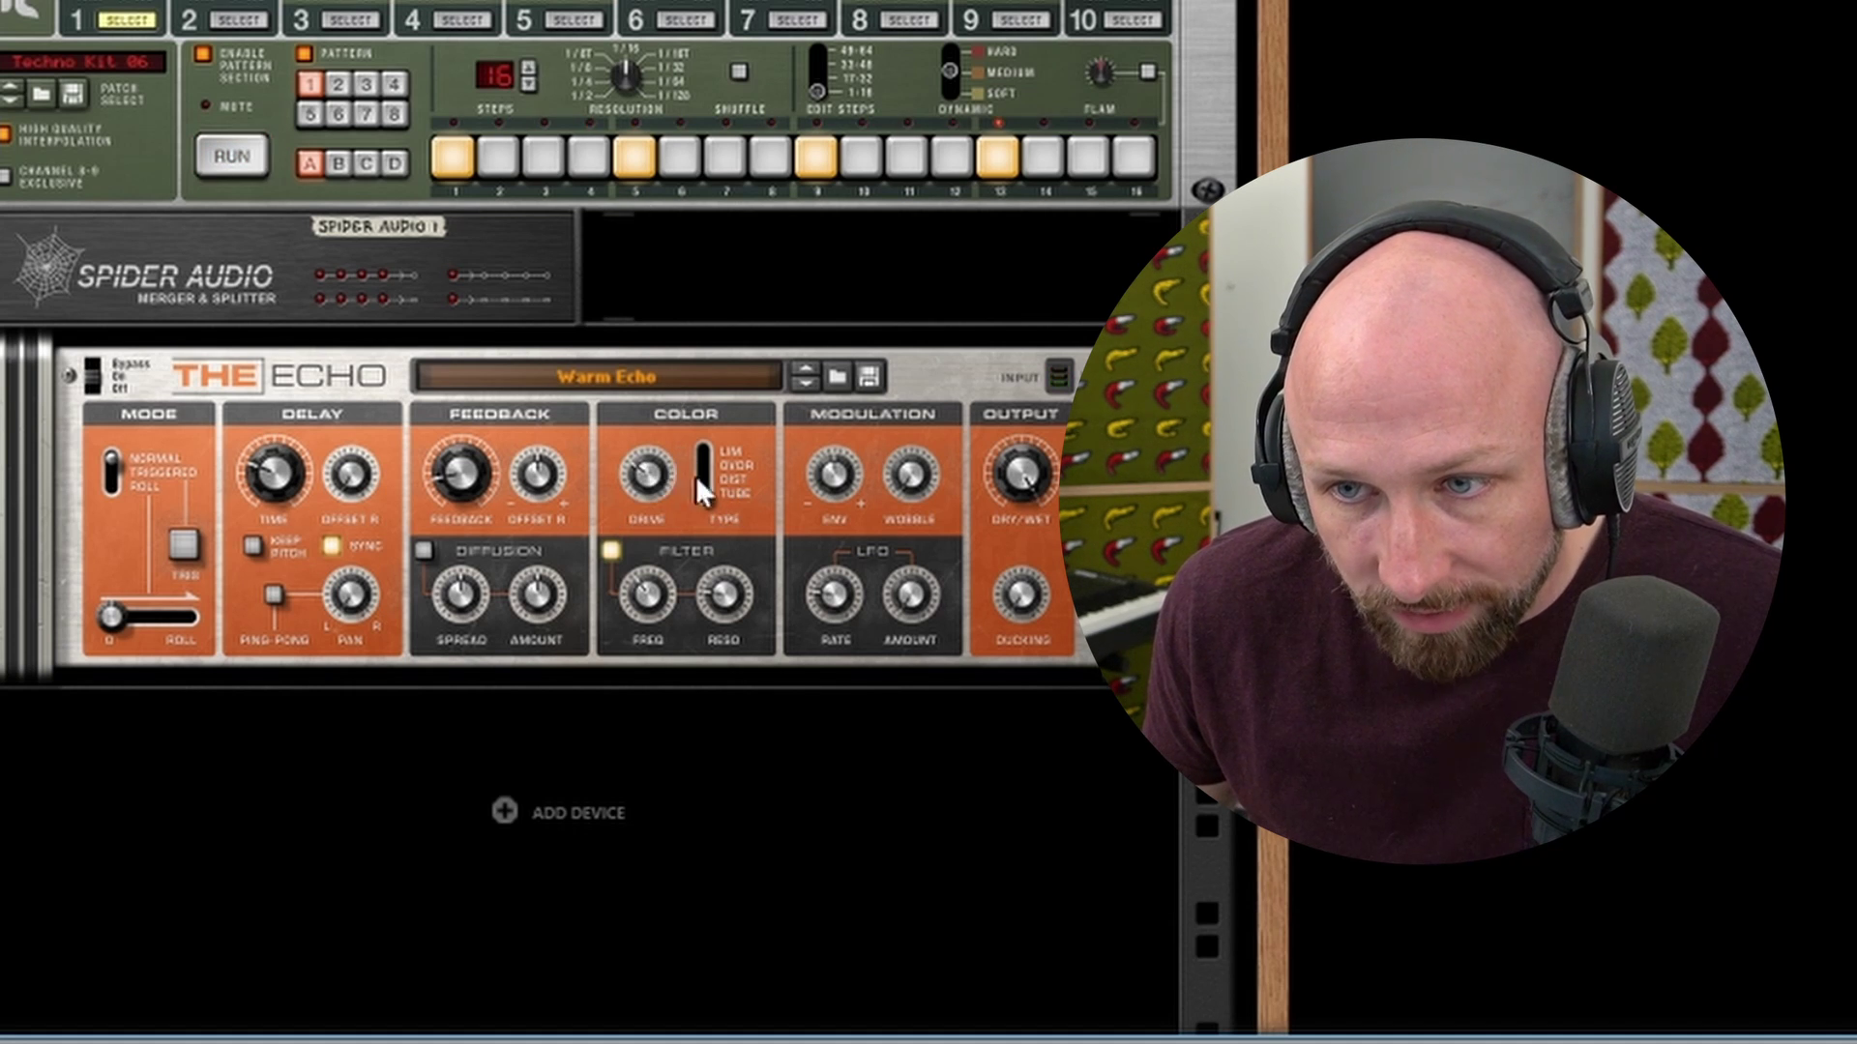
drag(628, 604, 634, 537)
key(space)
drag(634, 432, 631, 575)
key(space)
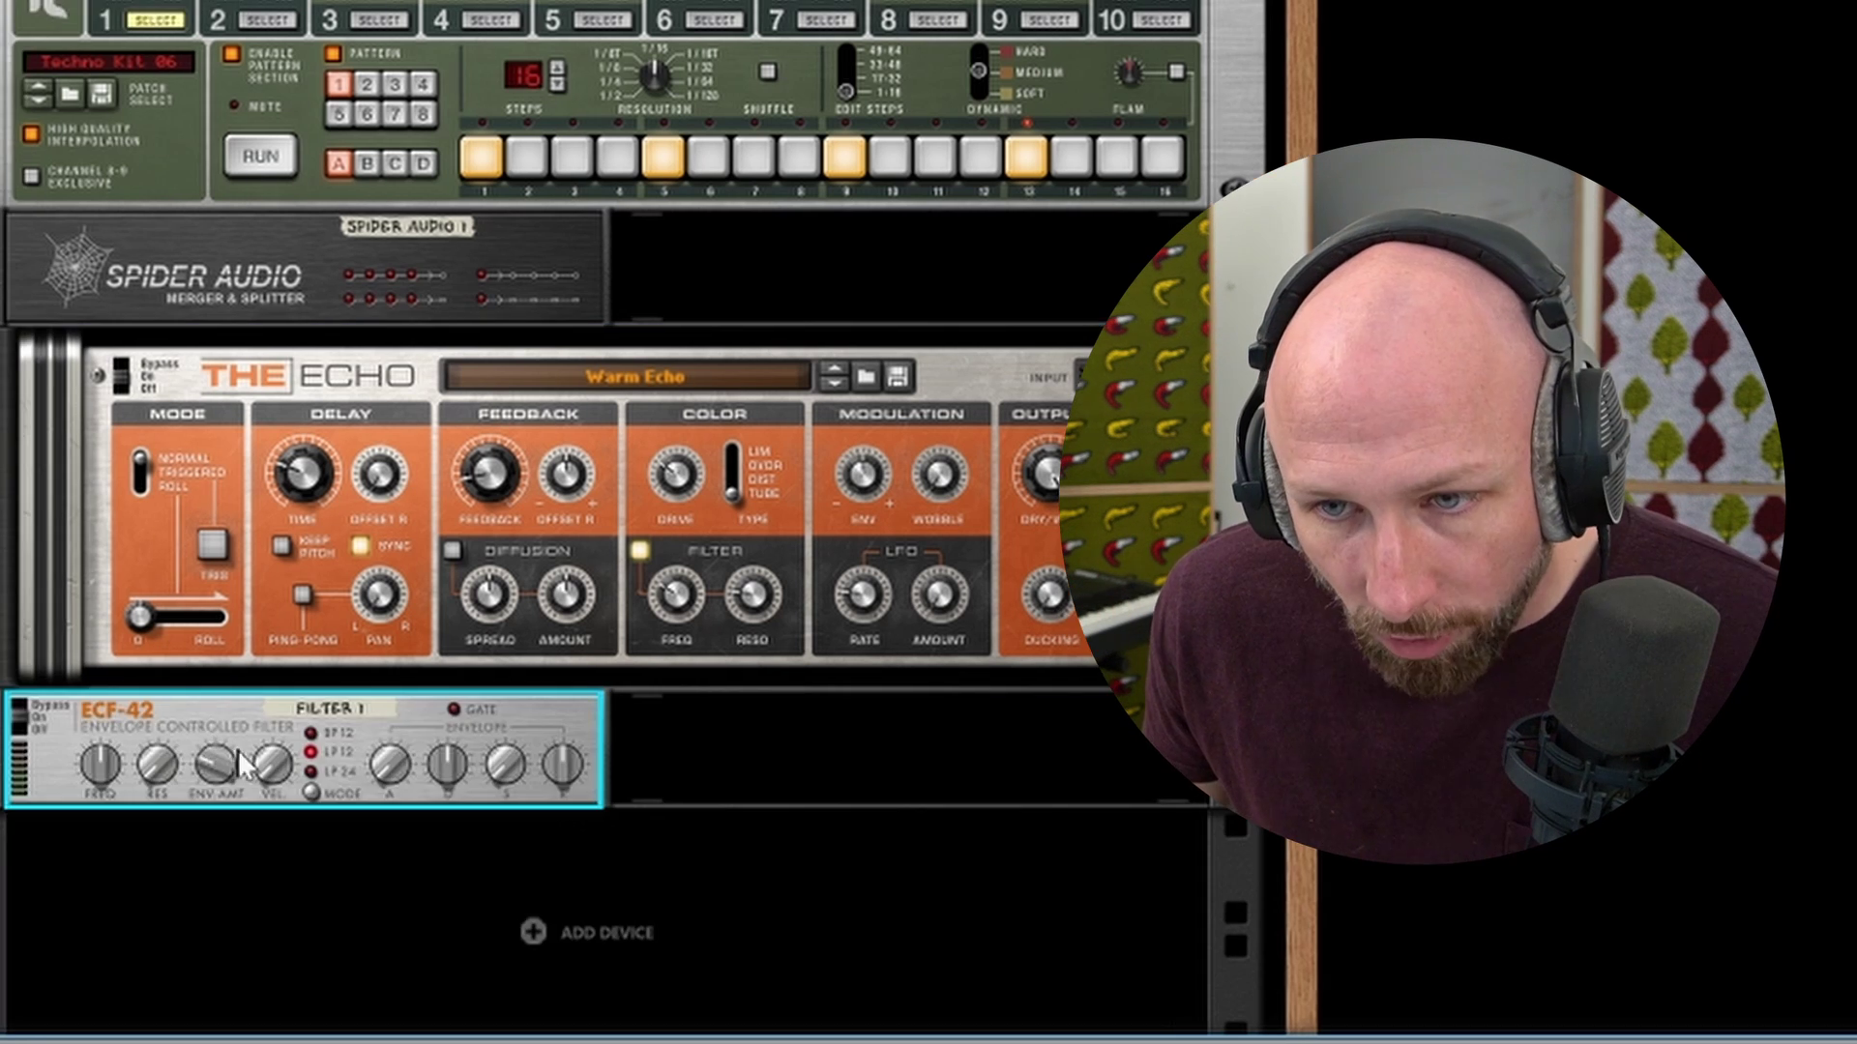
Check on the back of the rack how the ECF-42 filter is cabled between The Echo and the mixer
scroll(339, 786, down, 3)
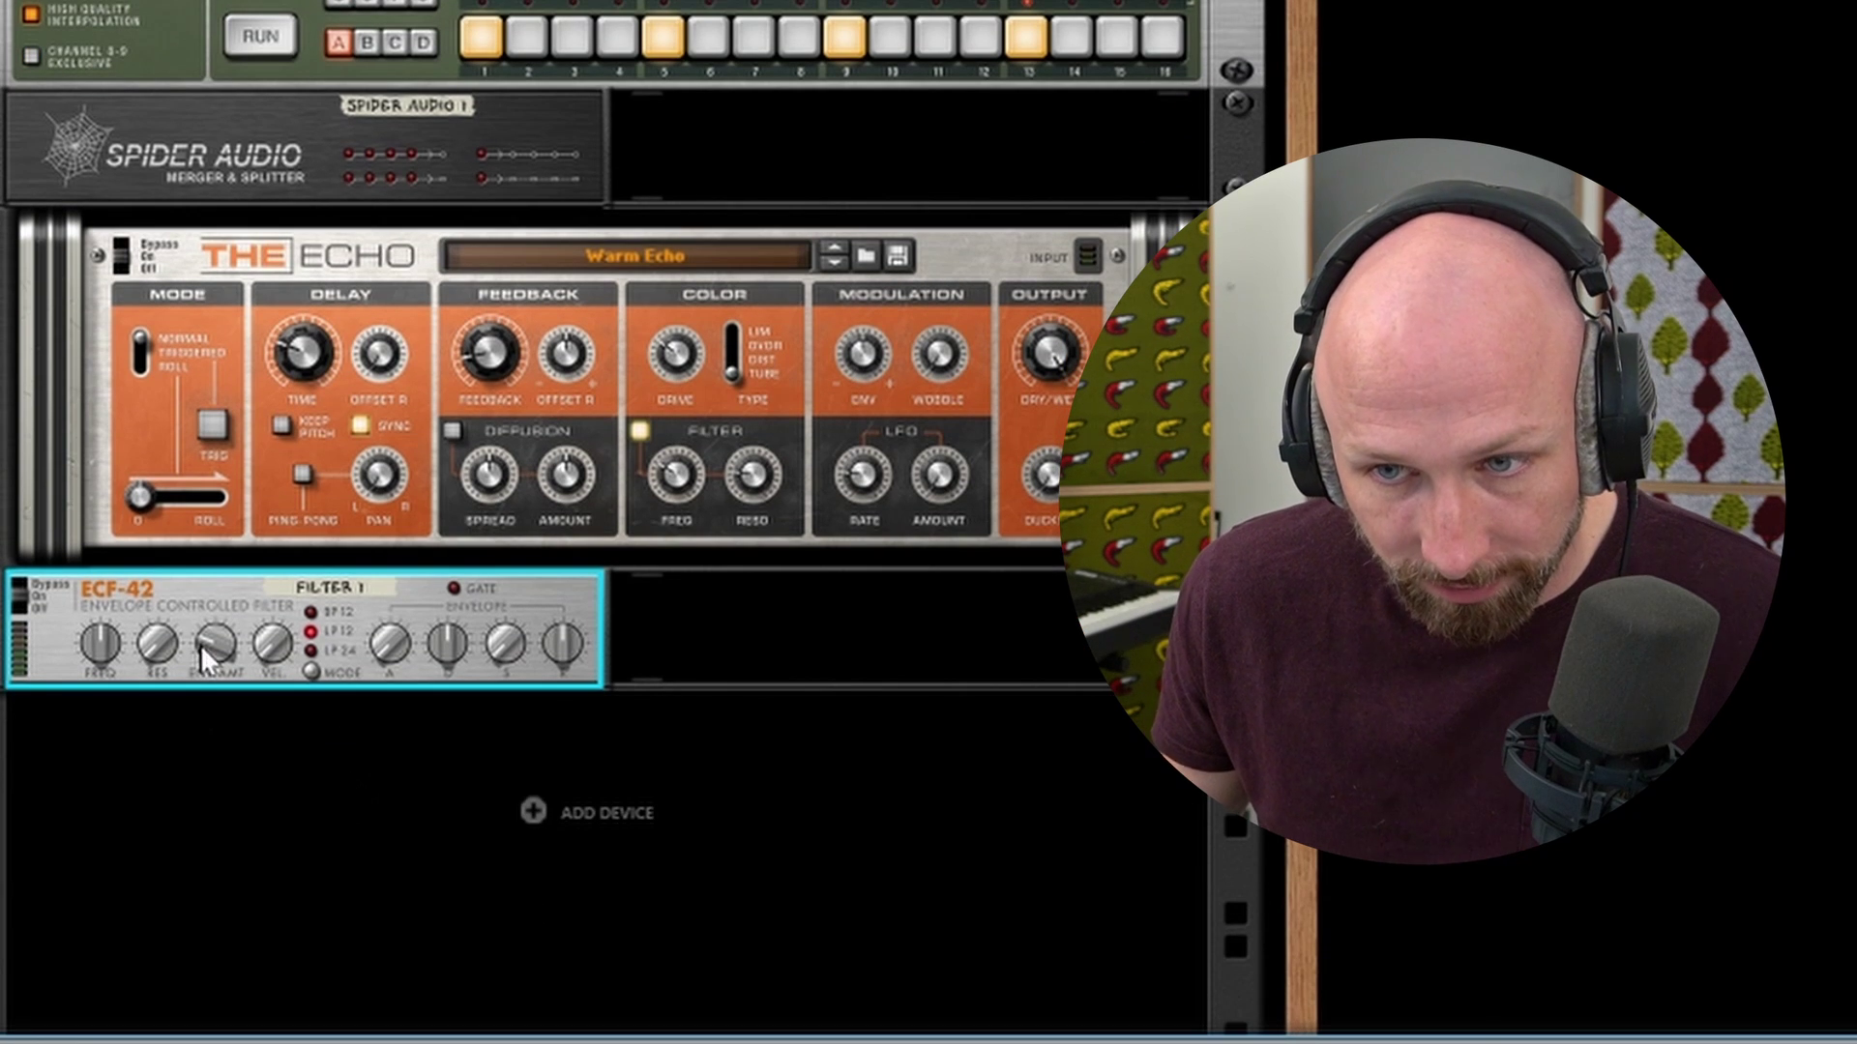
key(Tab)
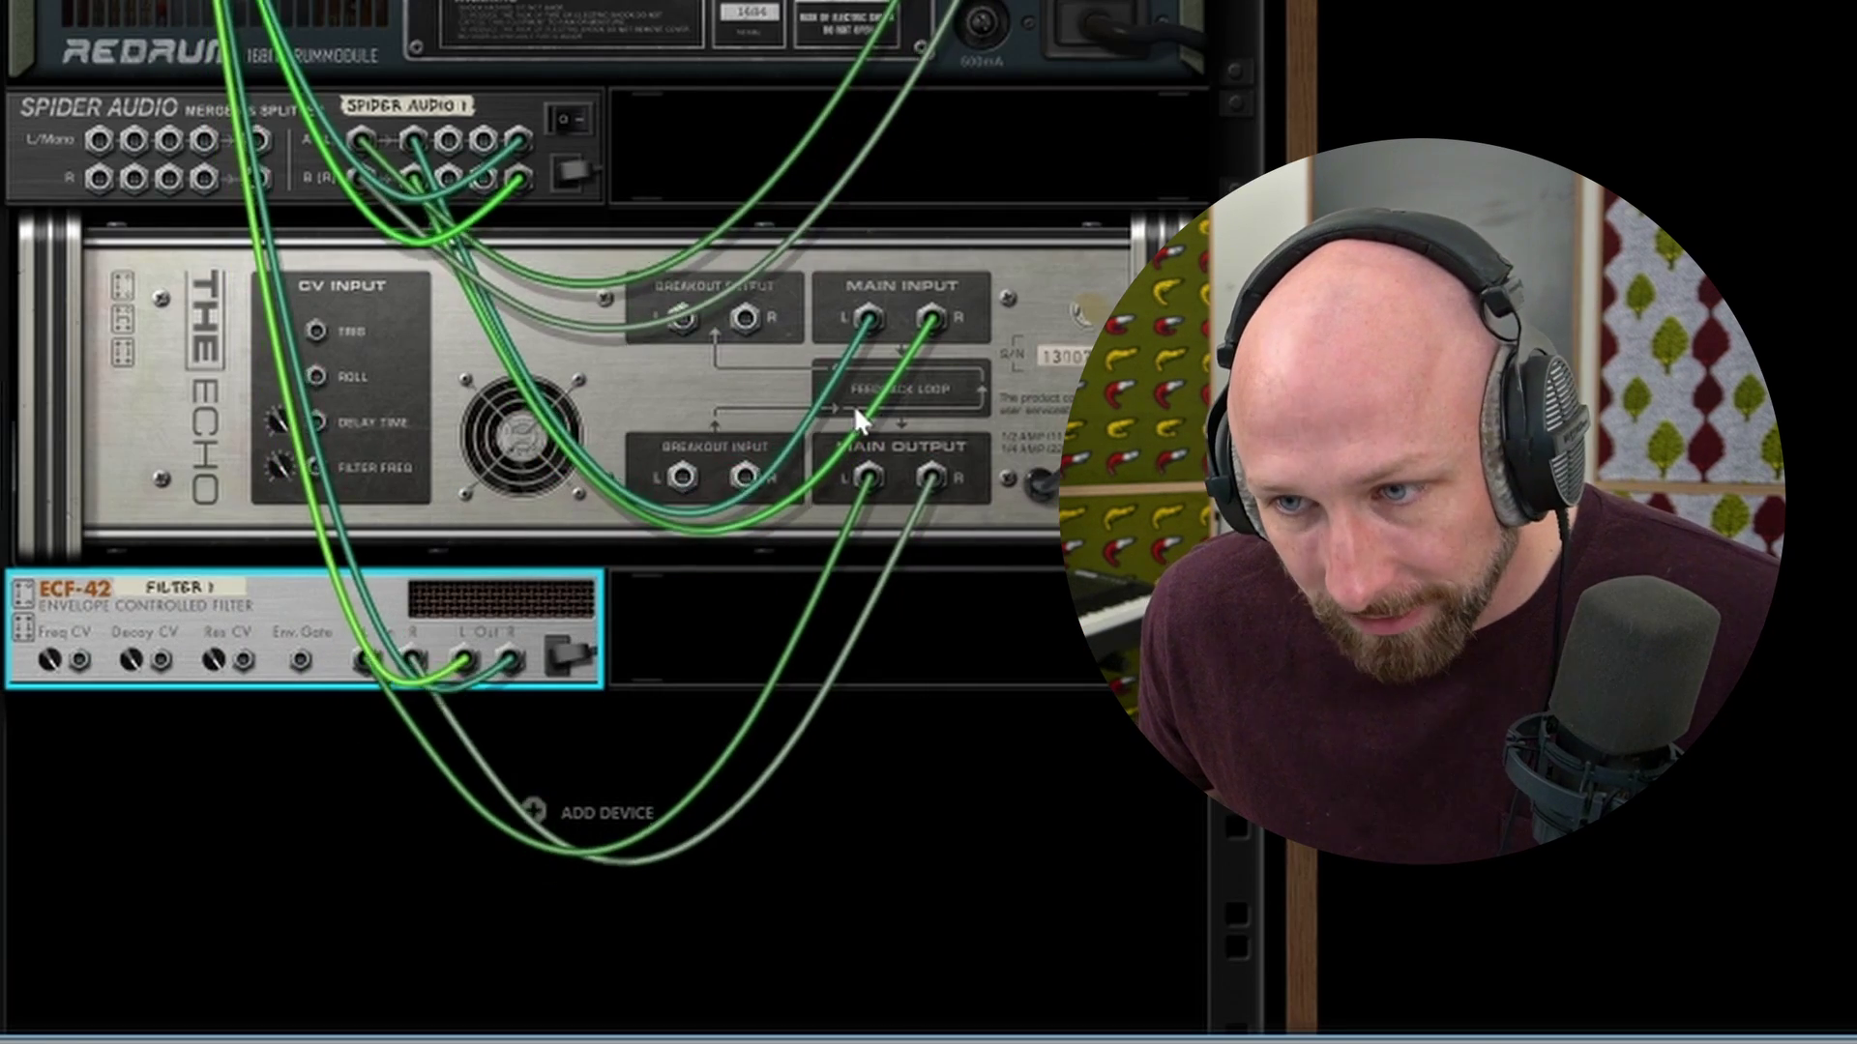
key(Tab)
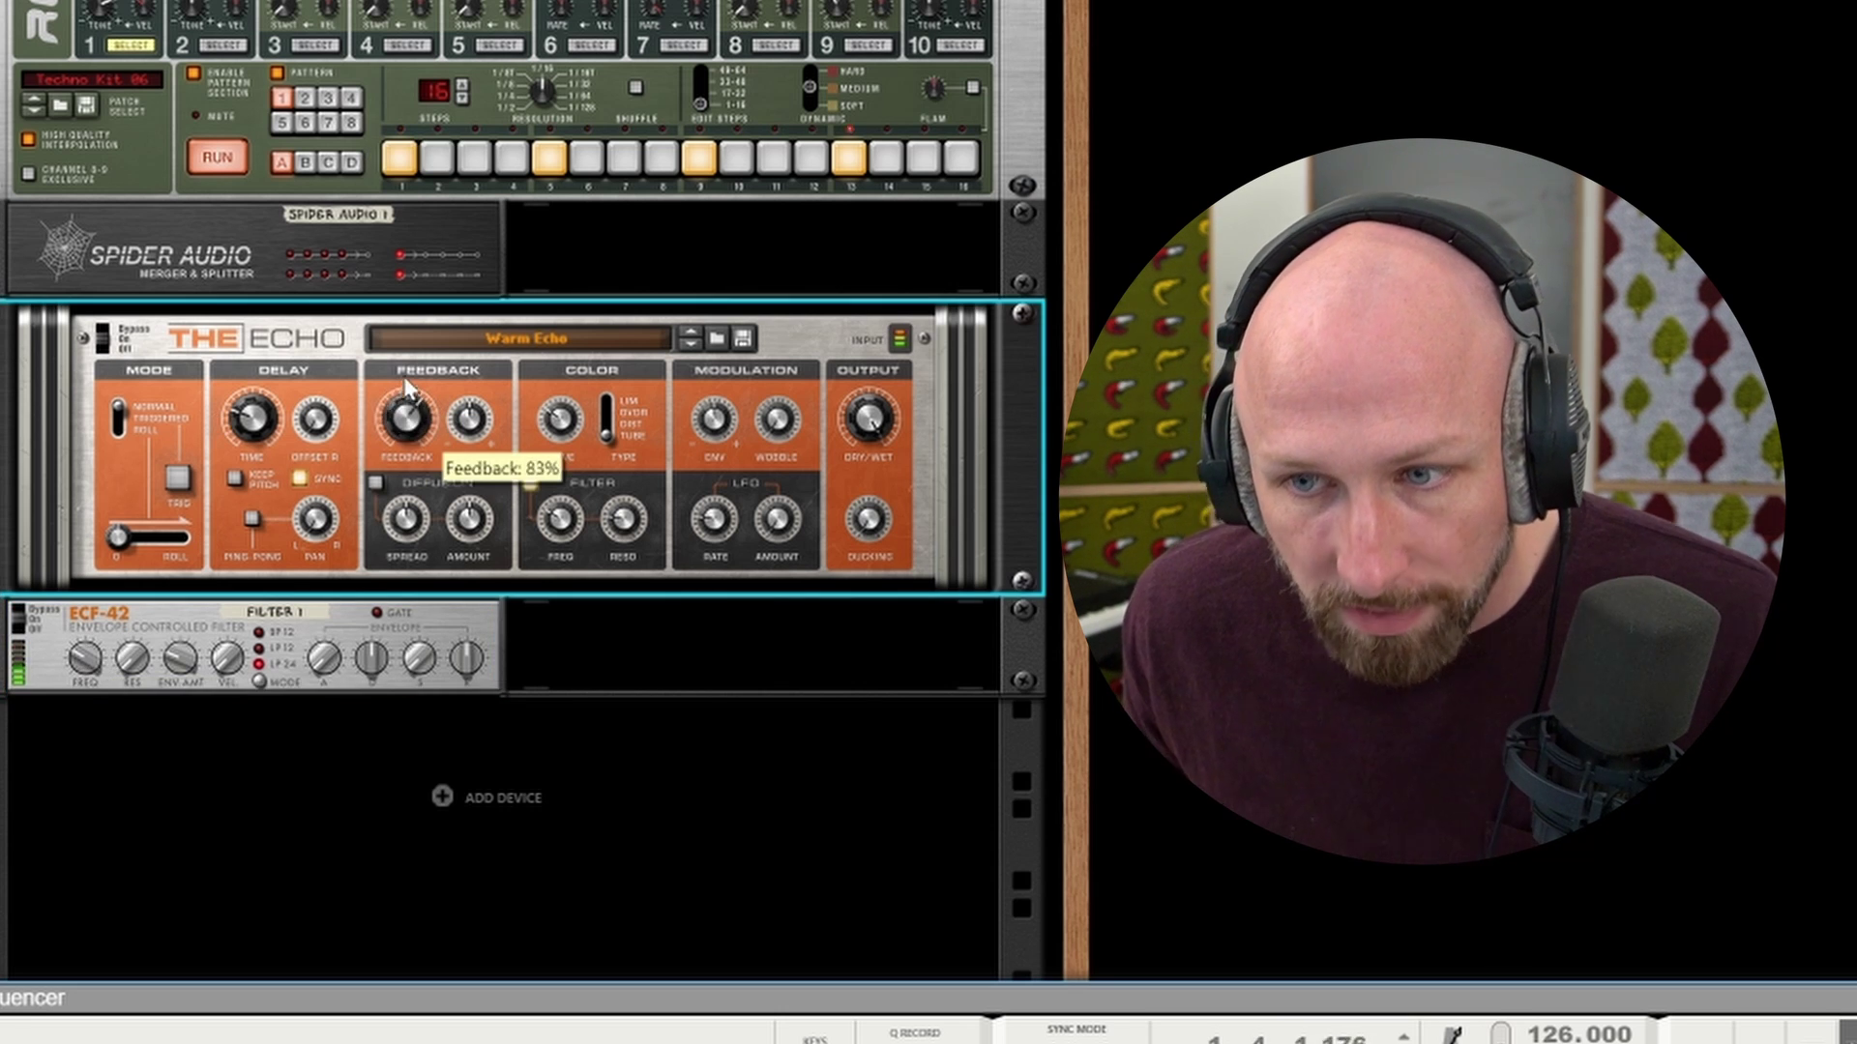
Adjust The Echo's feedback and compare the rumble on mixer channel 2 with and without solo
drag(406, 395, 410, 431)
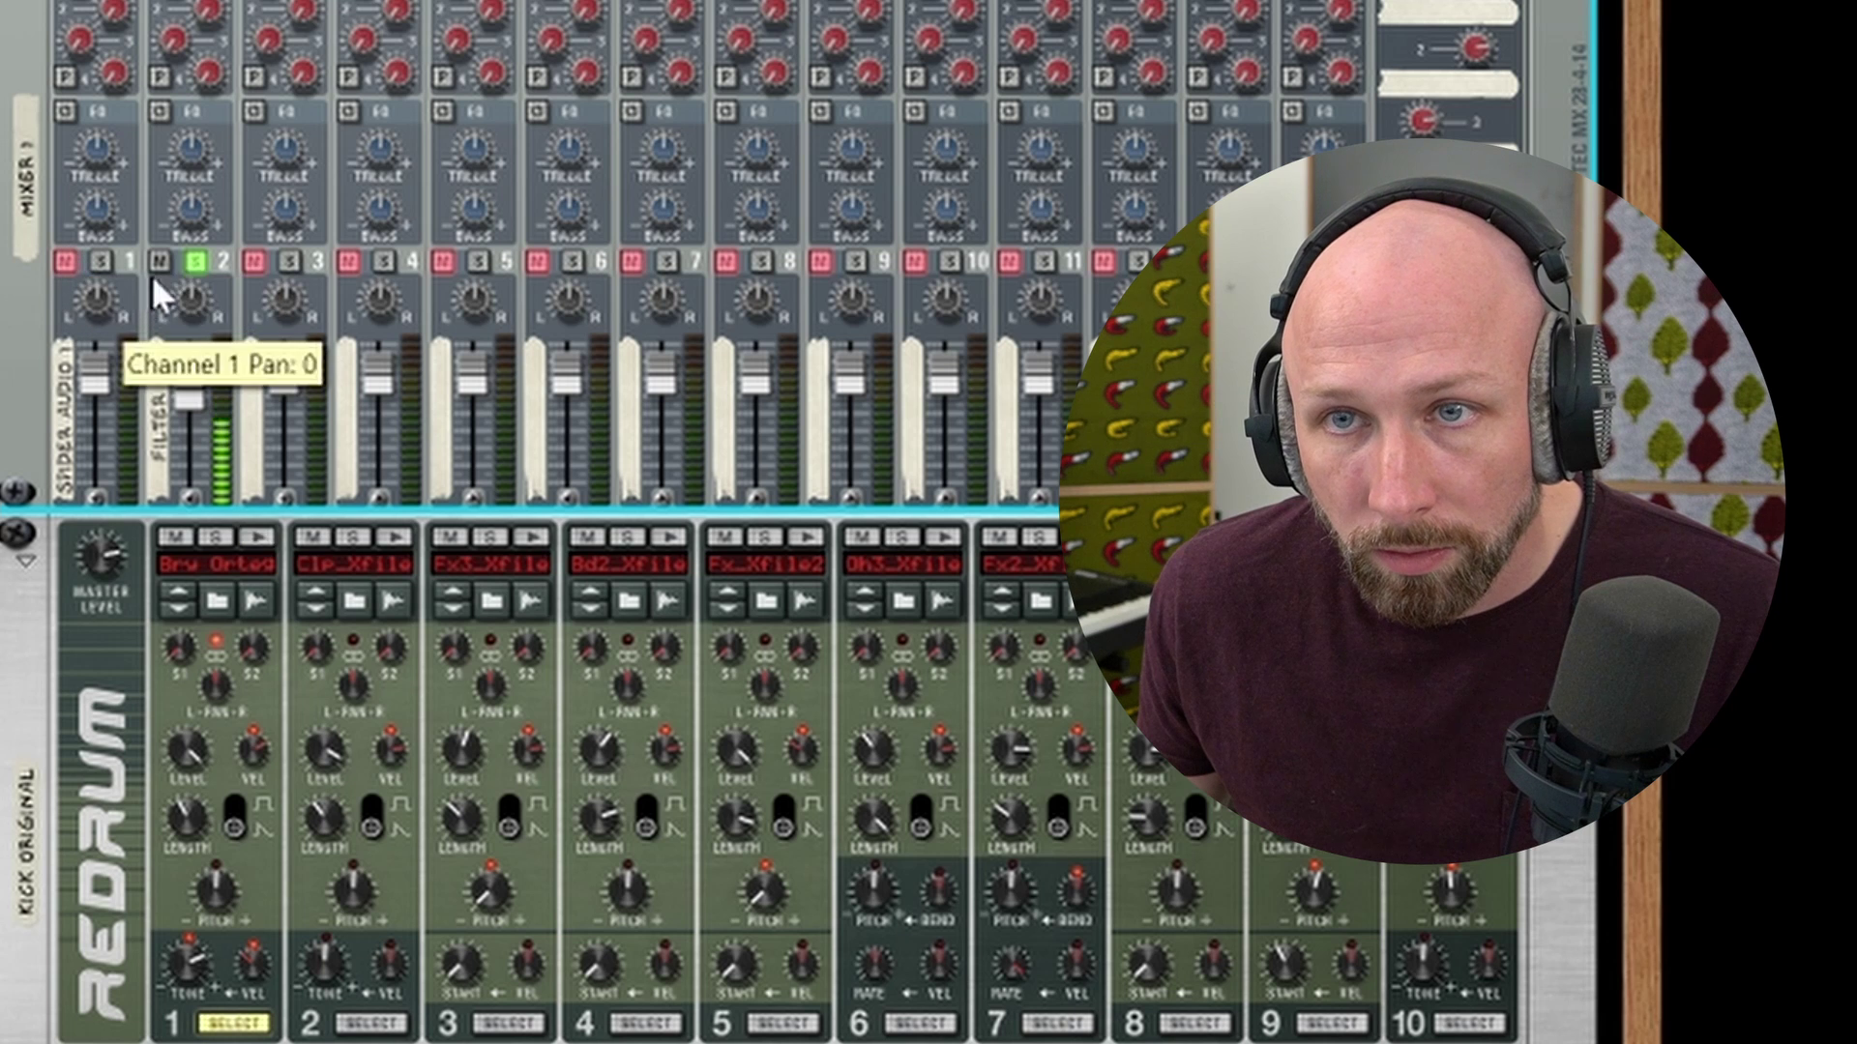
click(188, 260)
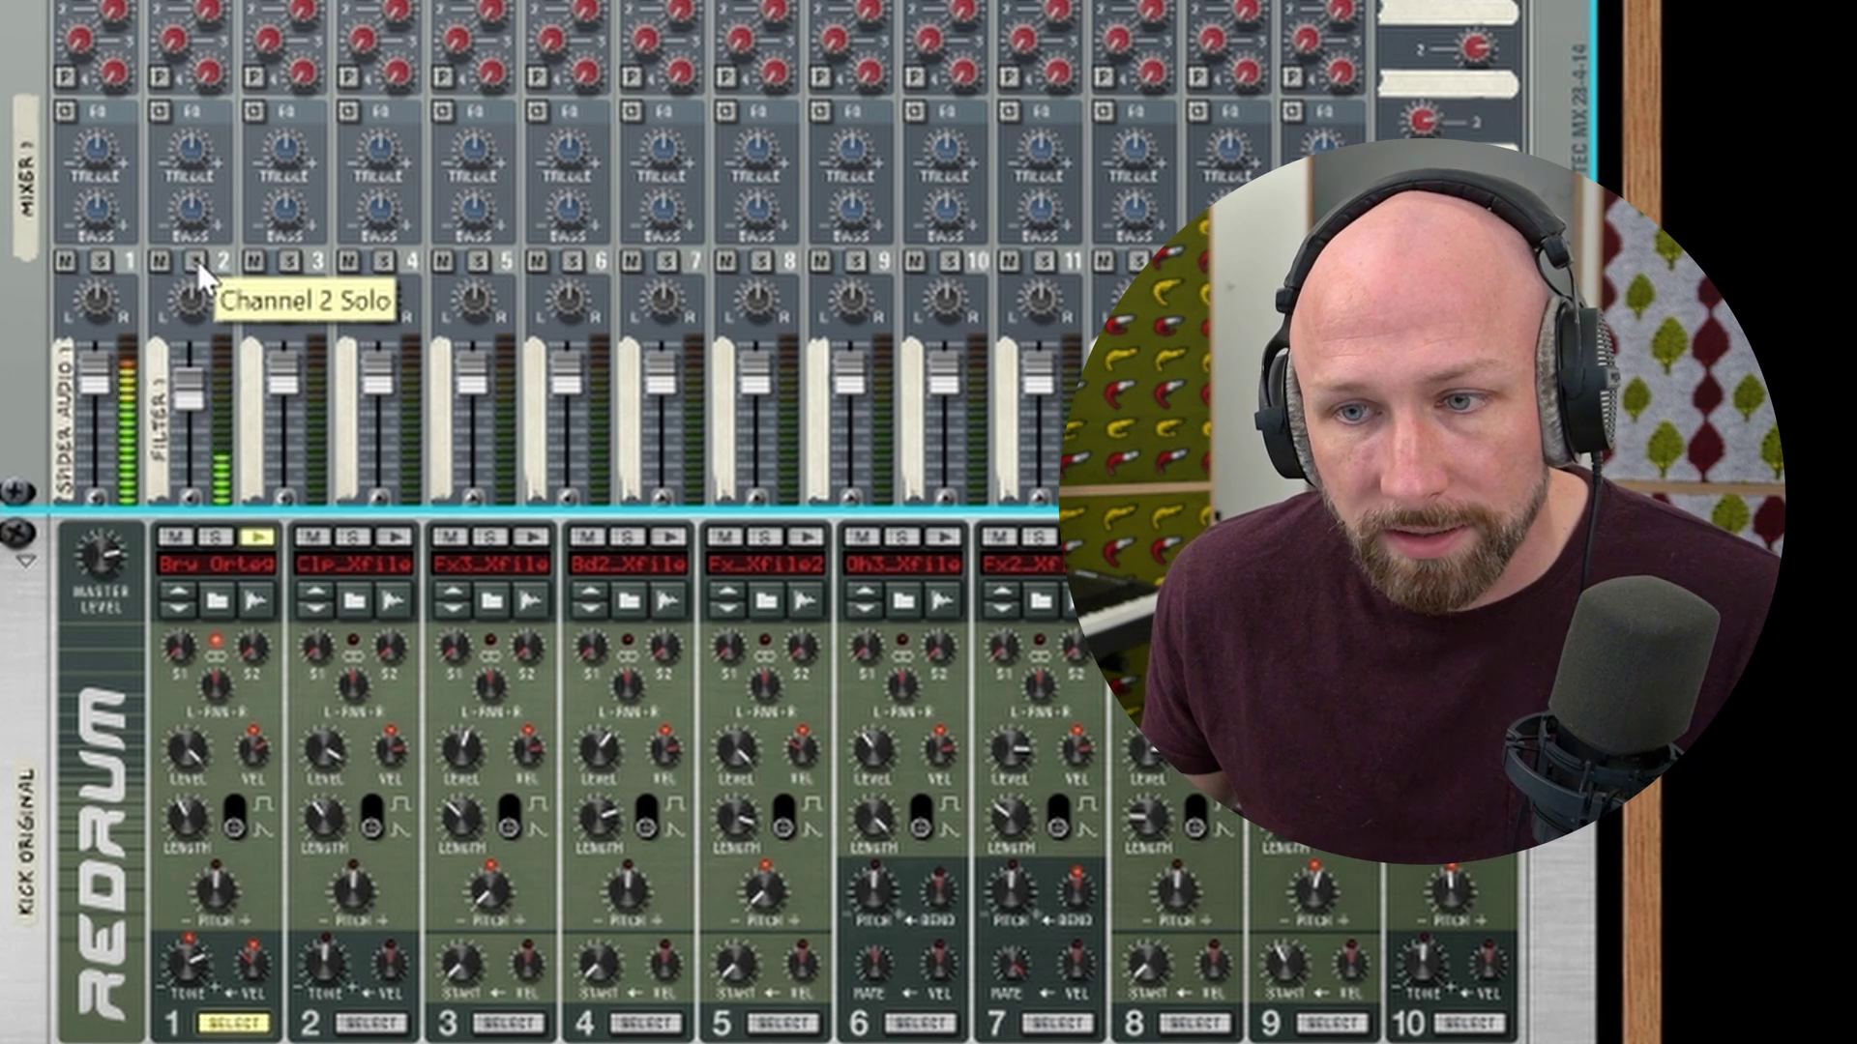
click(195, 258)
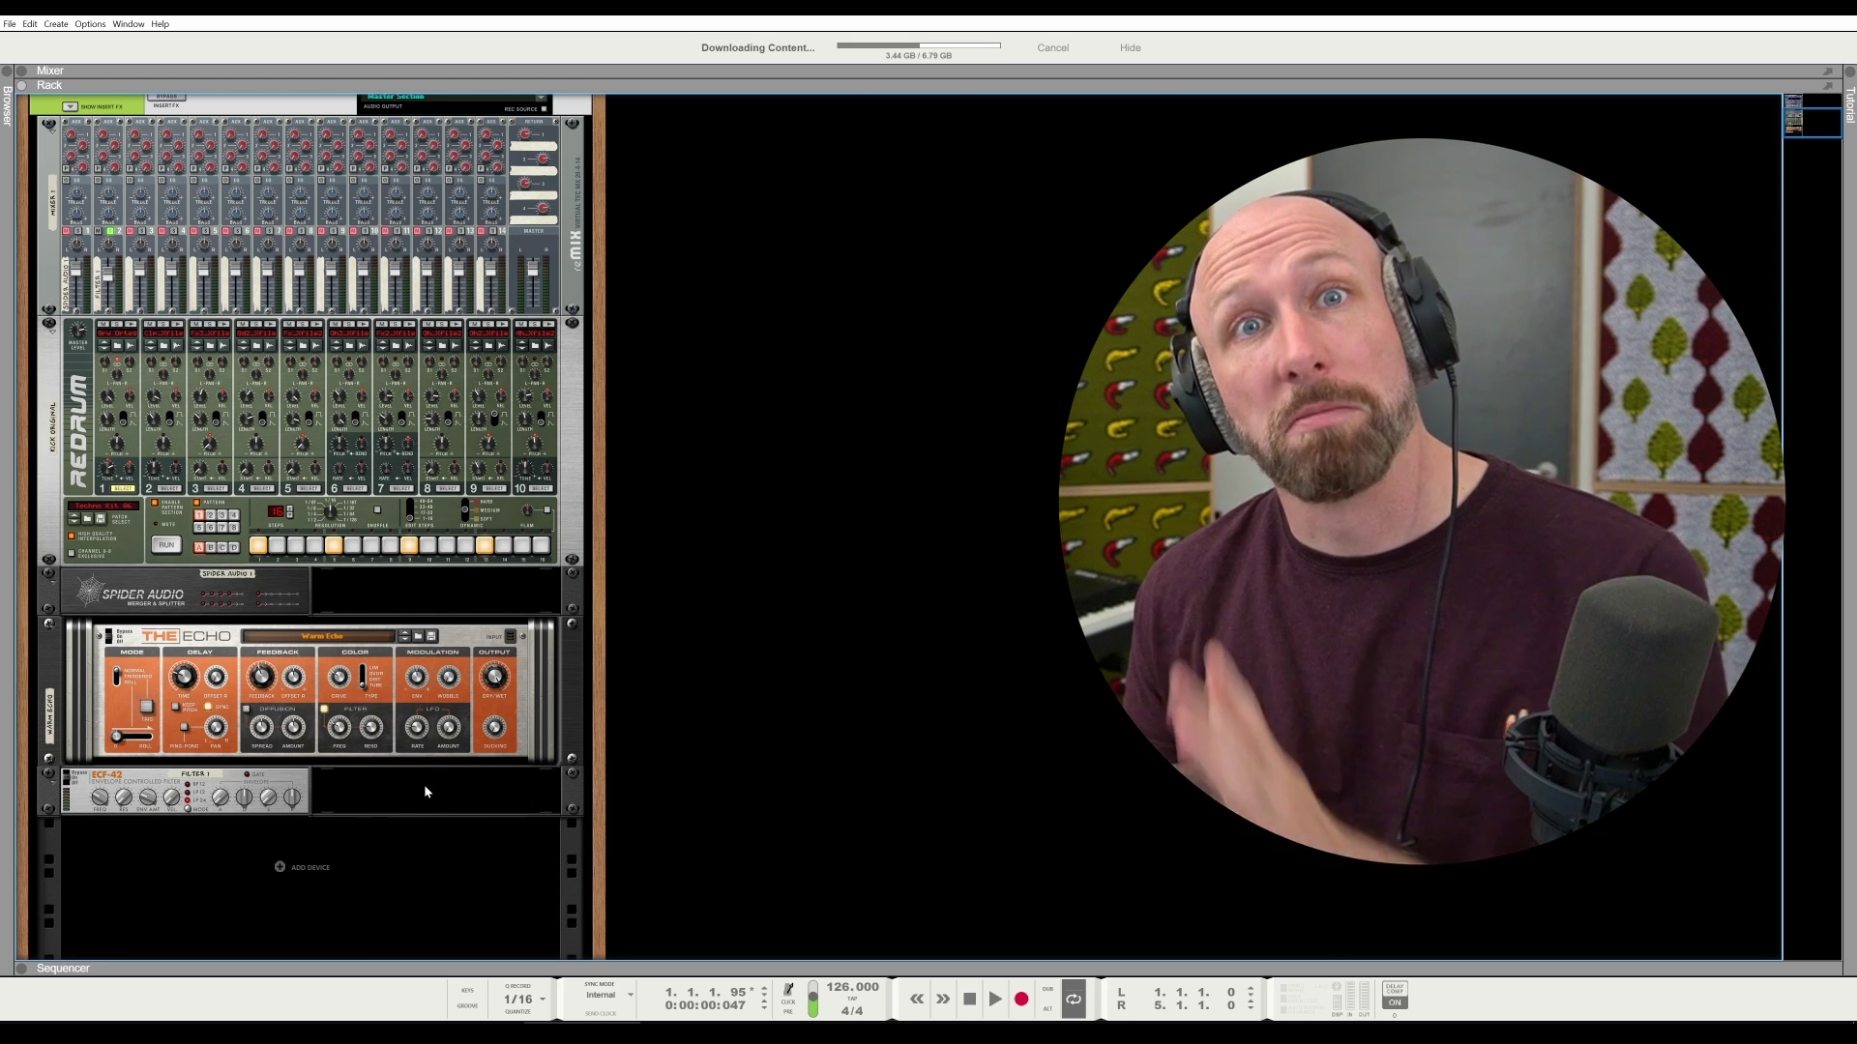
Add a second The Echo device below the ECF-42 filter
right_click(286, 868)
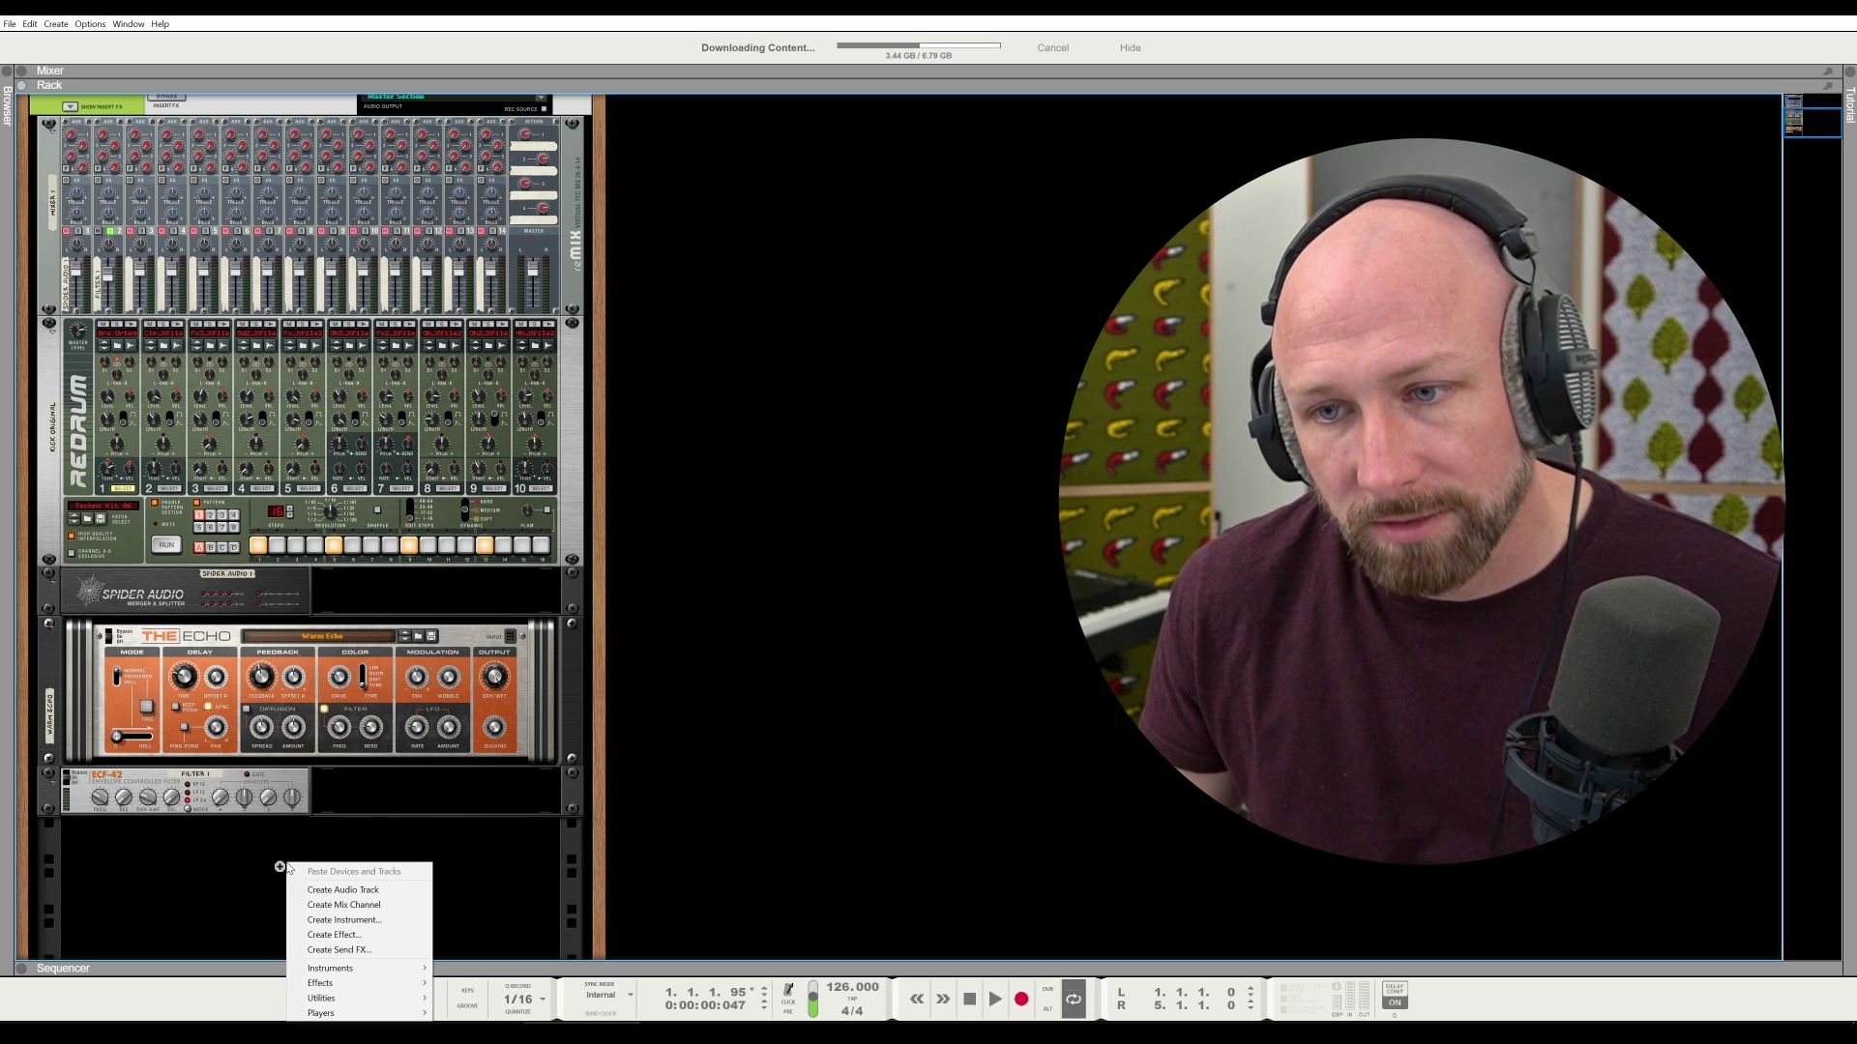
mouse_move(350, 970)
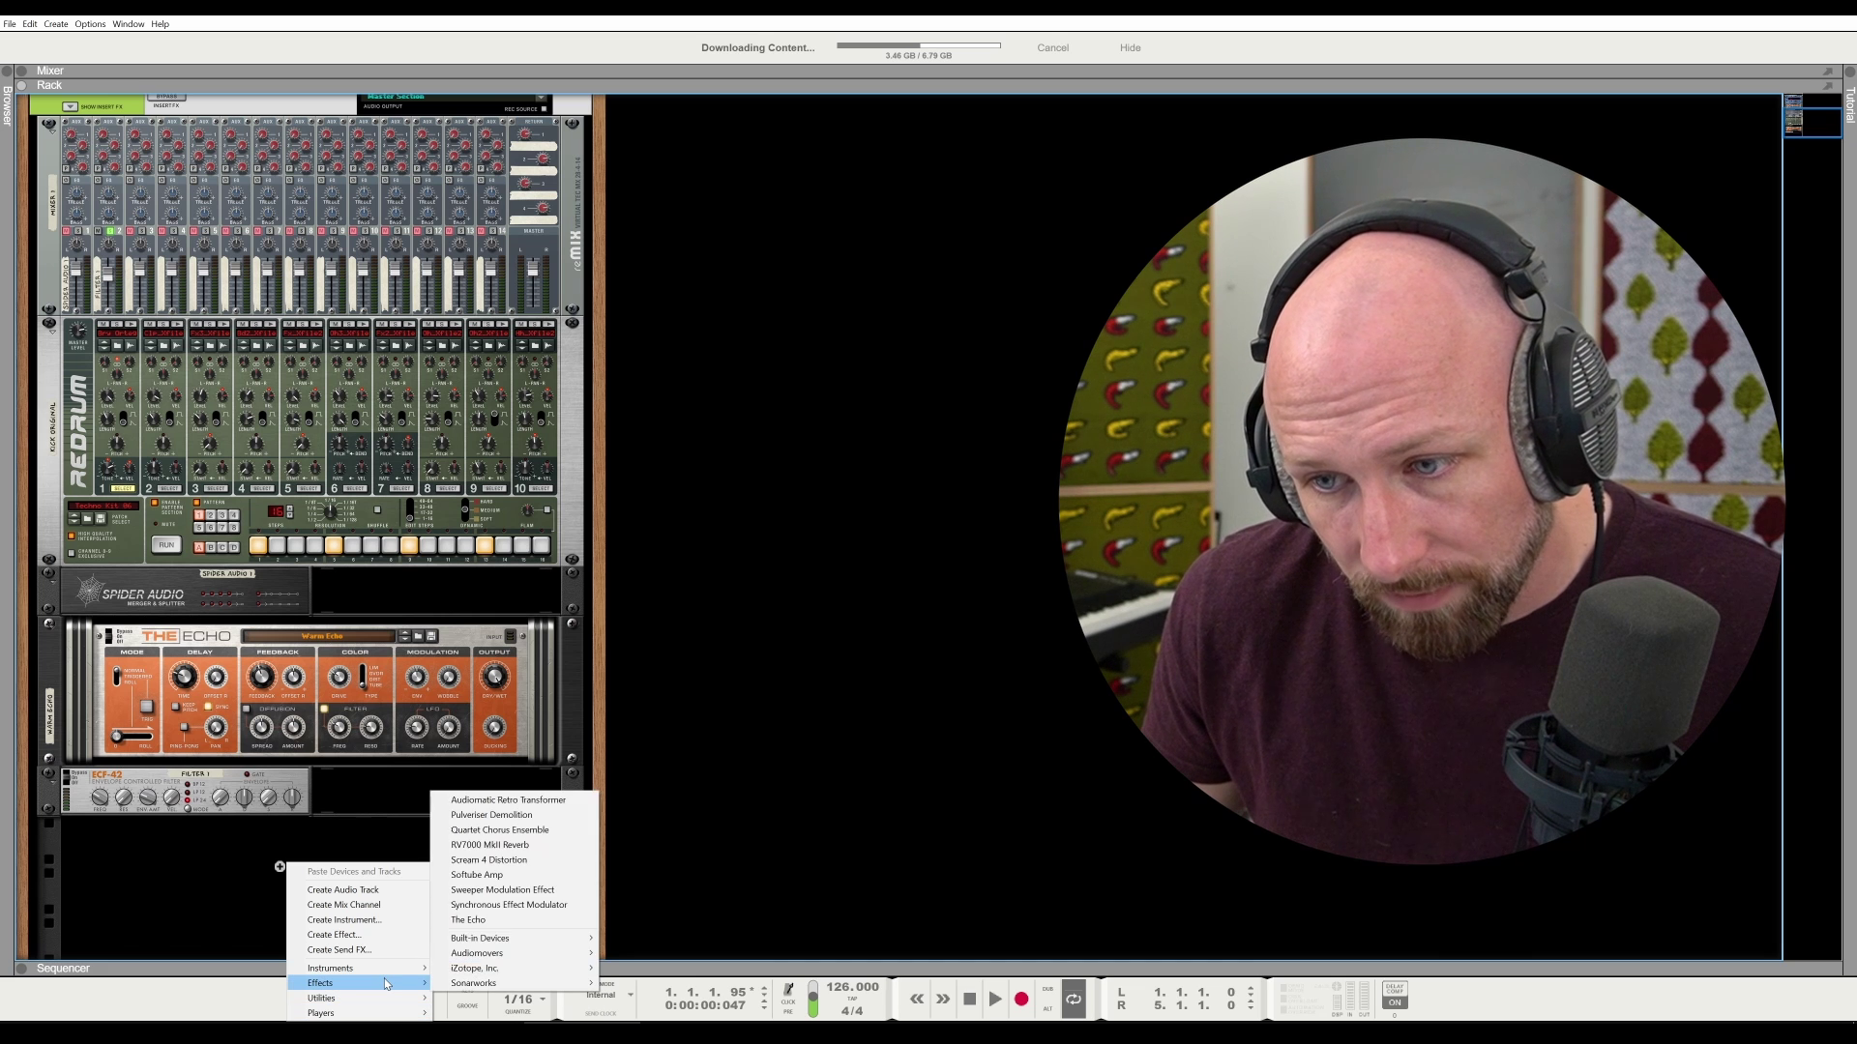
click(468, 920)
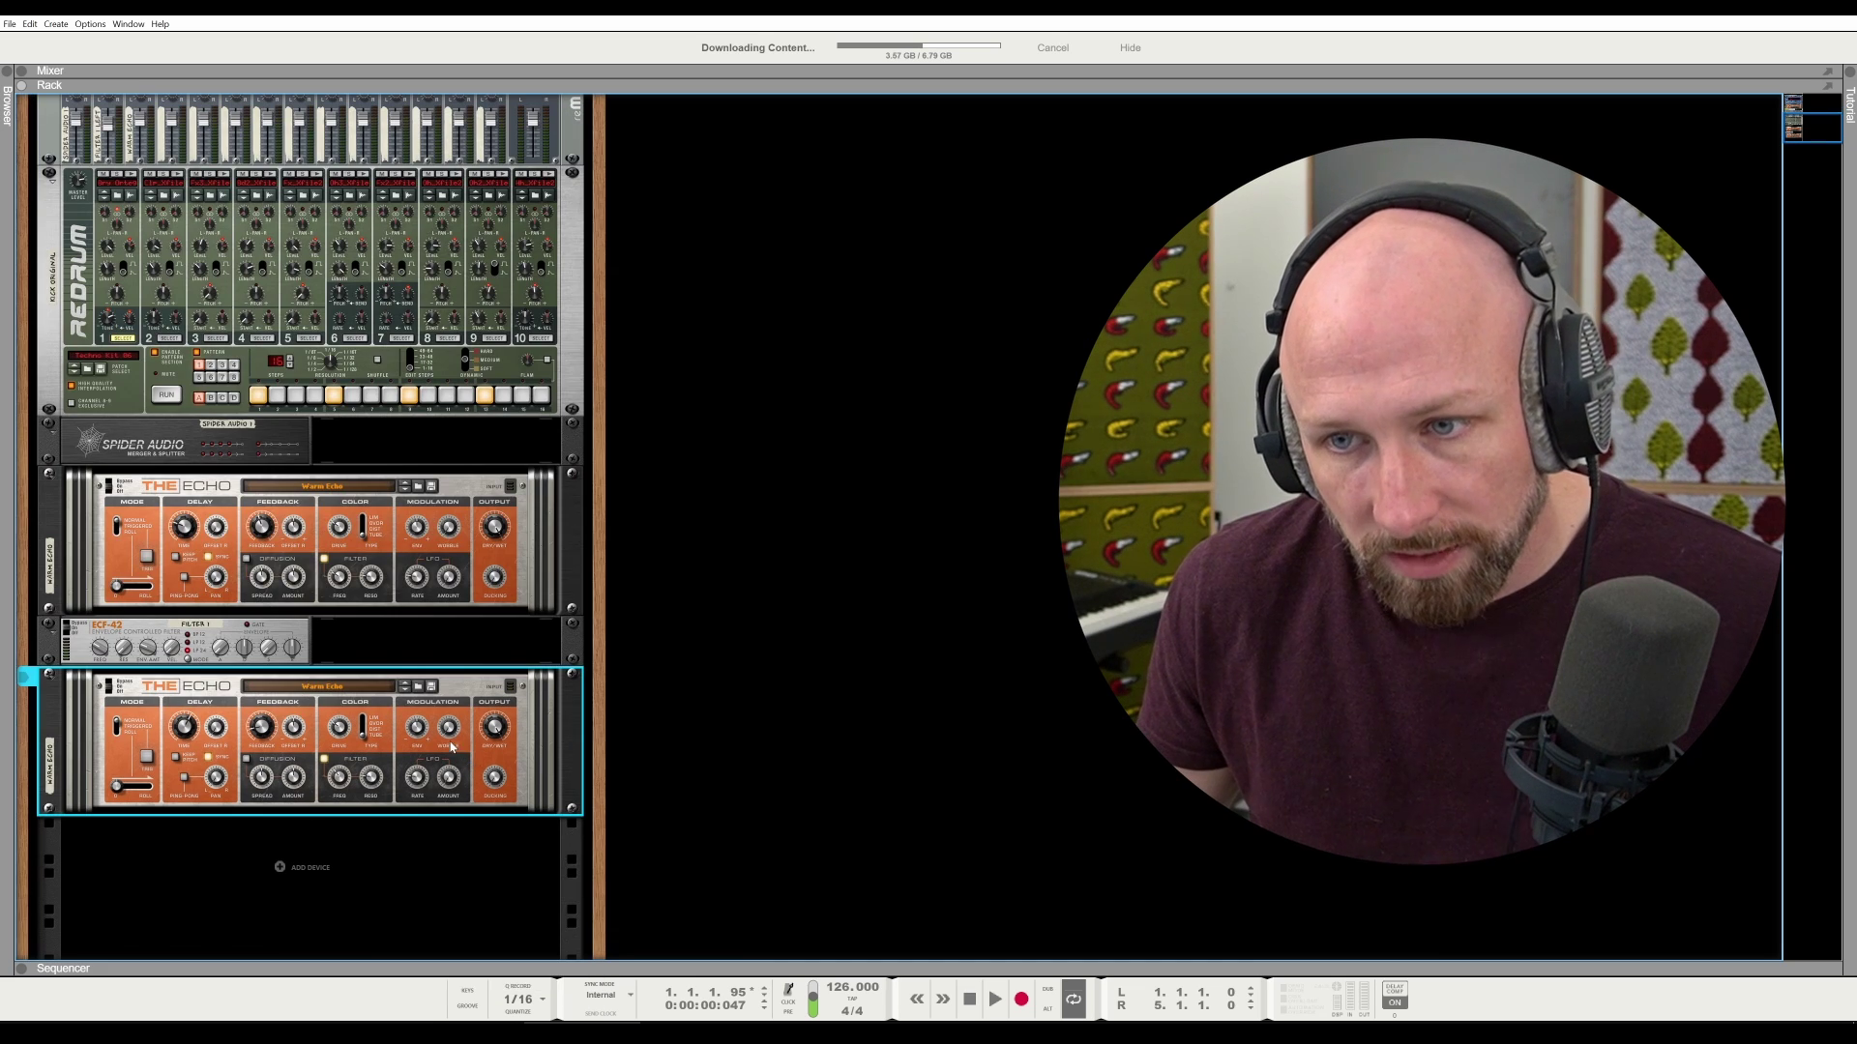
Shape the second Echo's sound with its feedback, color type, filter and ducking controls while the pattern plays
scroll(328, 691, up, 5)
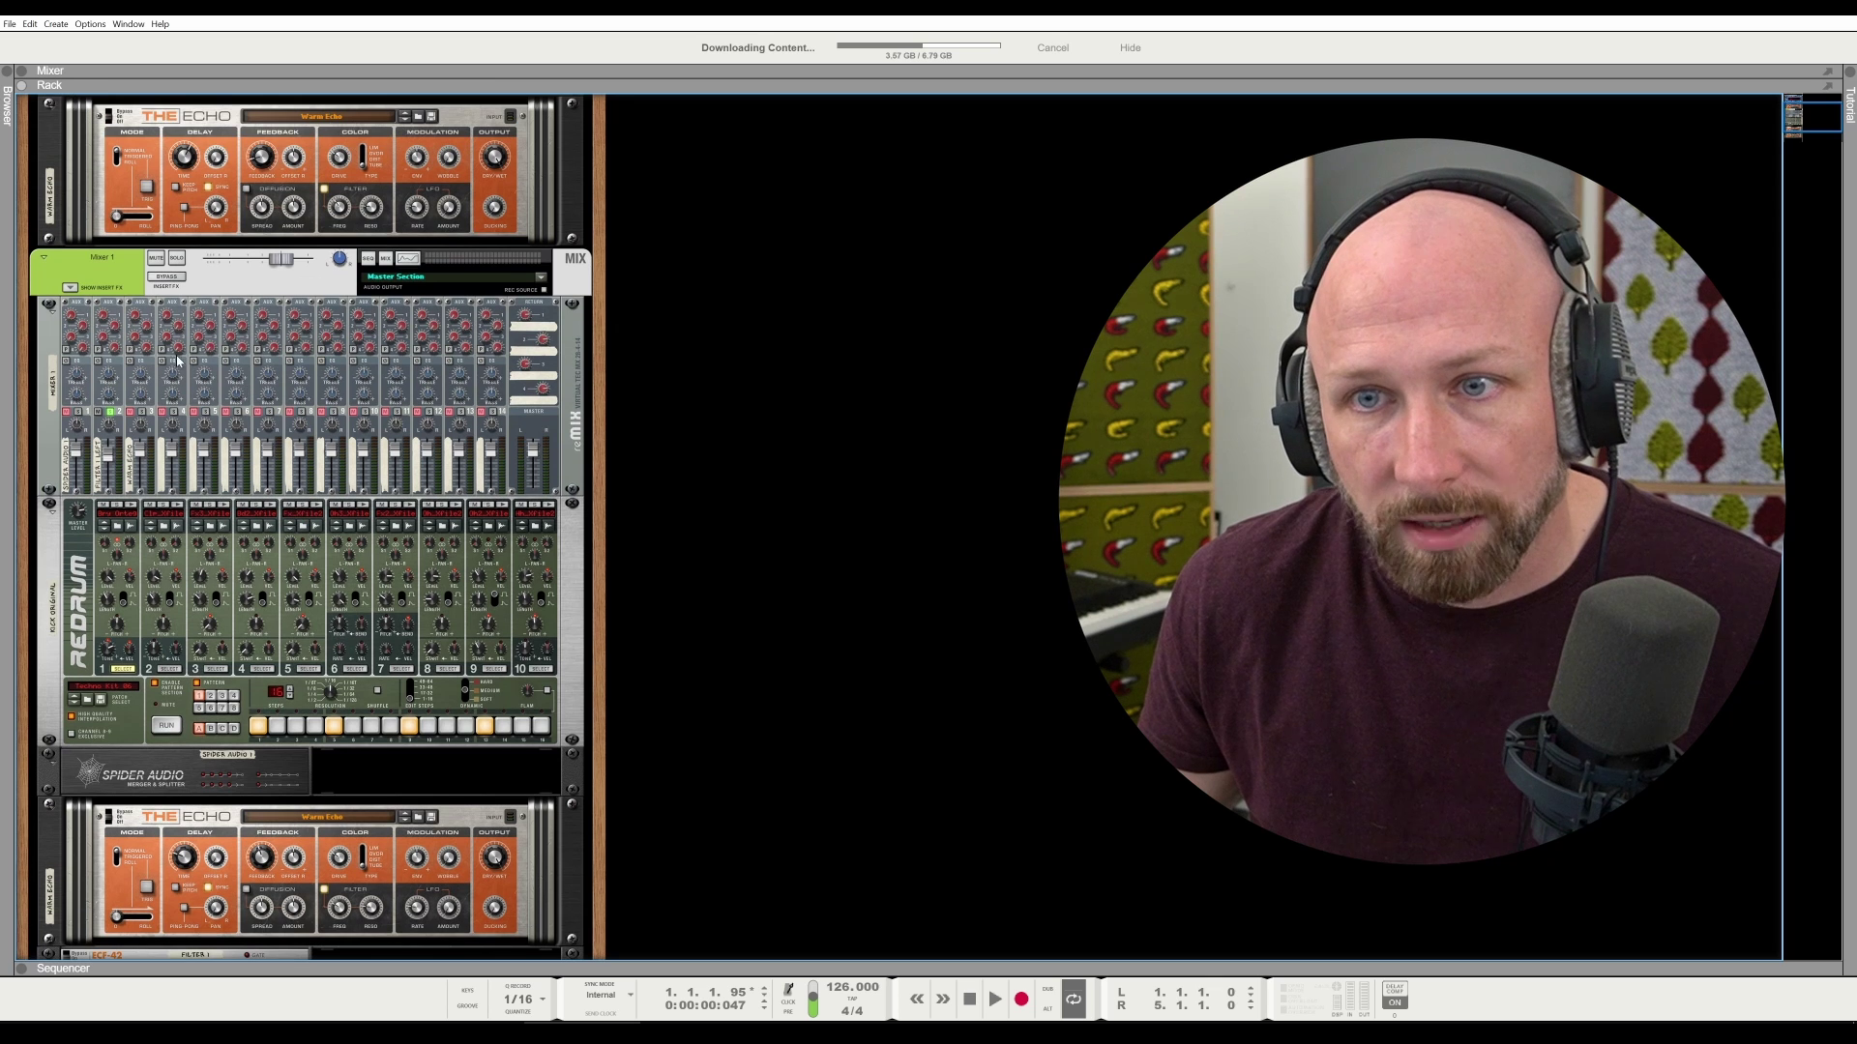
key(space)
scroll(340, 631, down, 5)
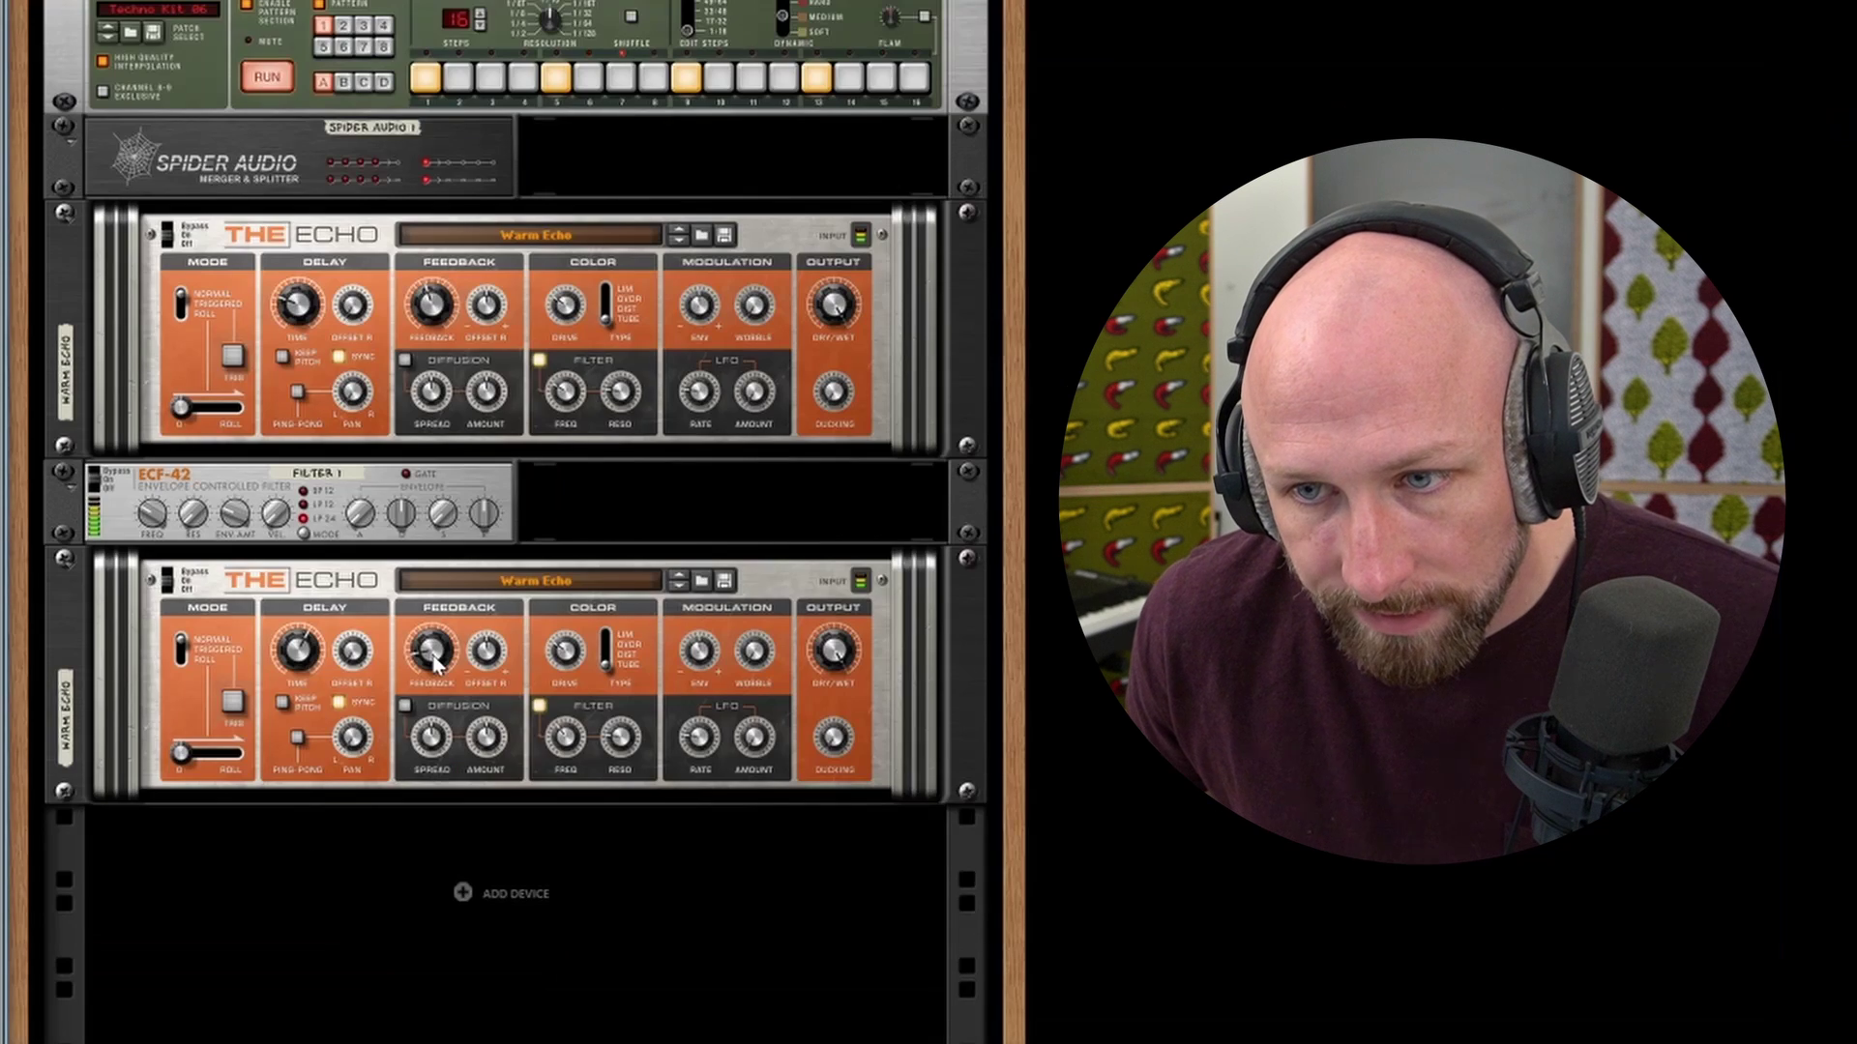
drag(261, 728, 305, 689)
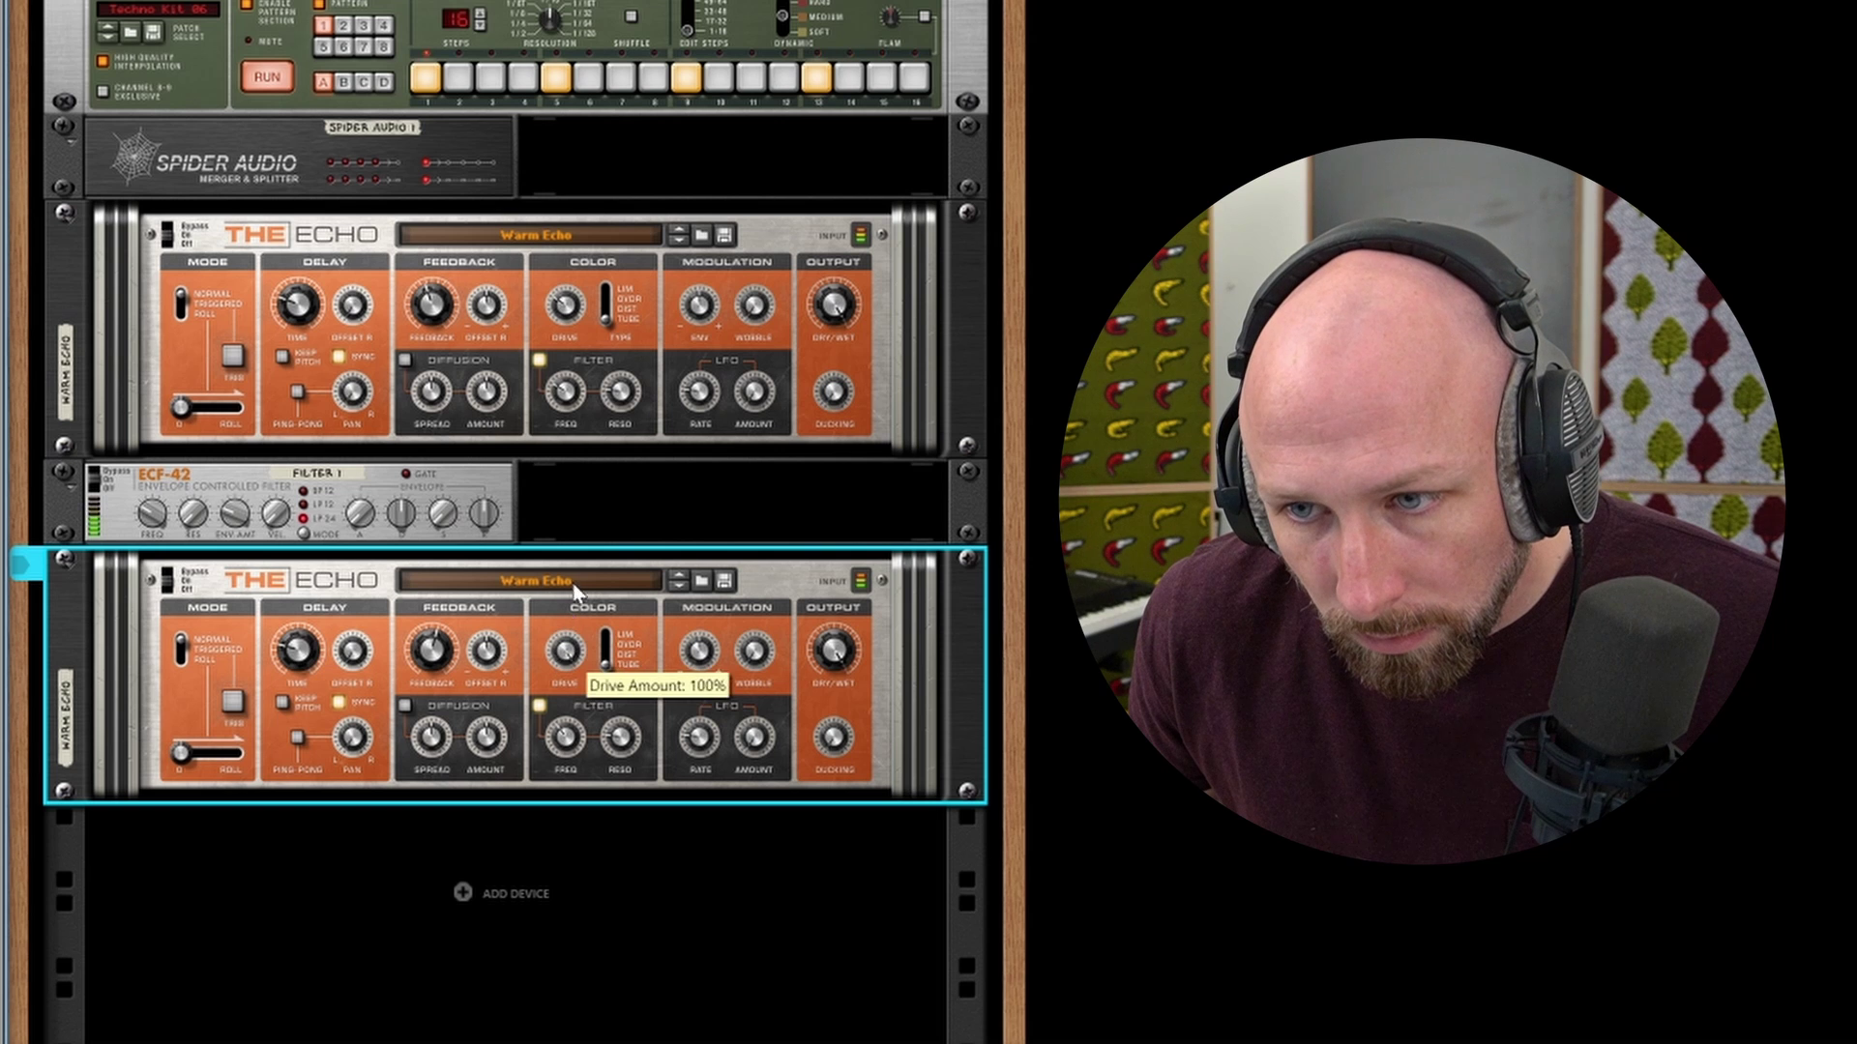
click(609, 657)
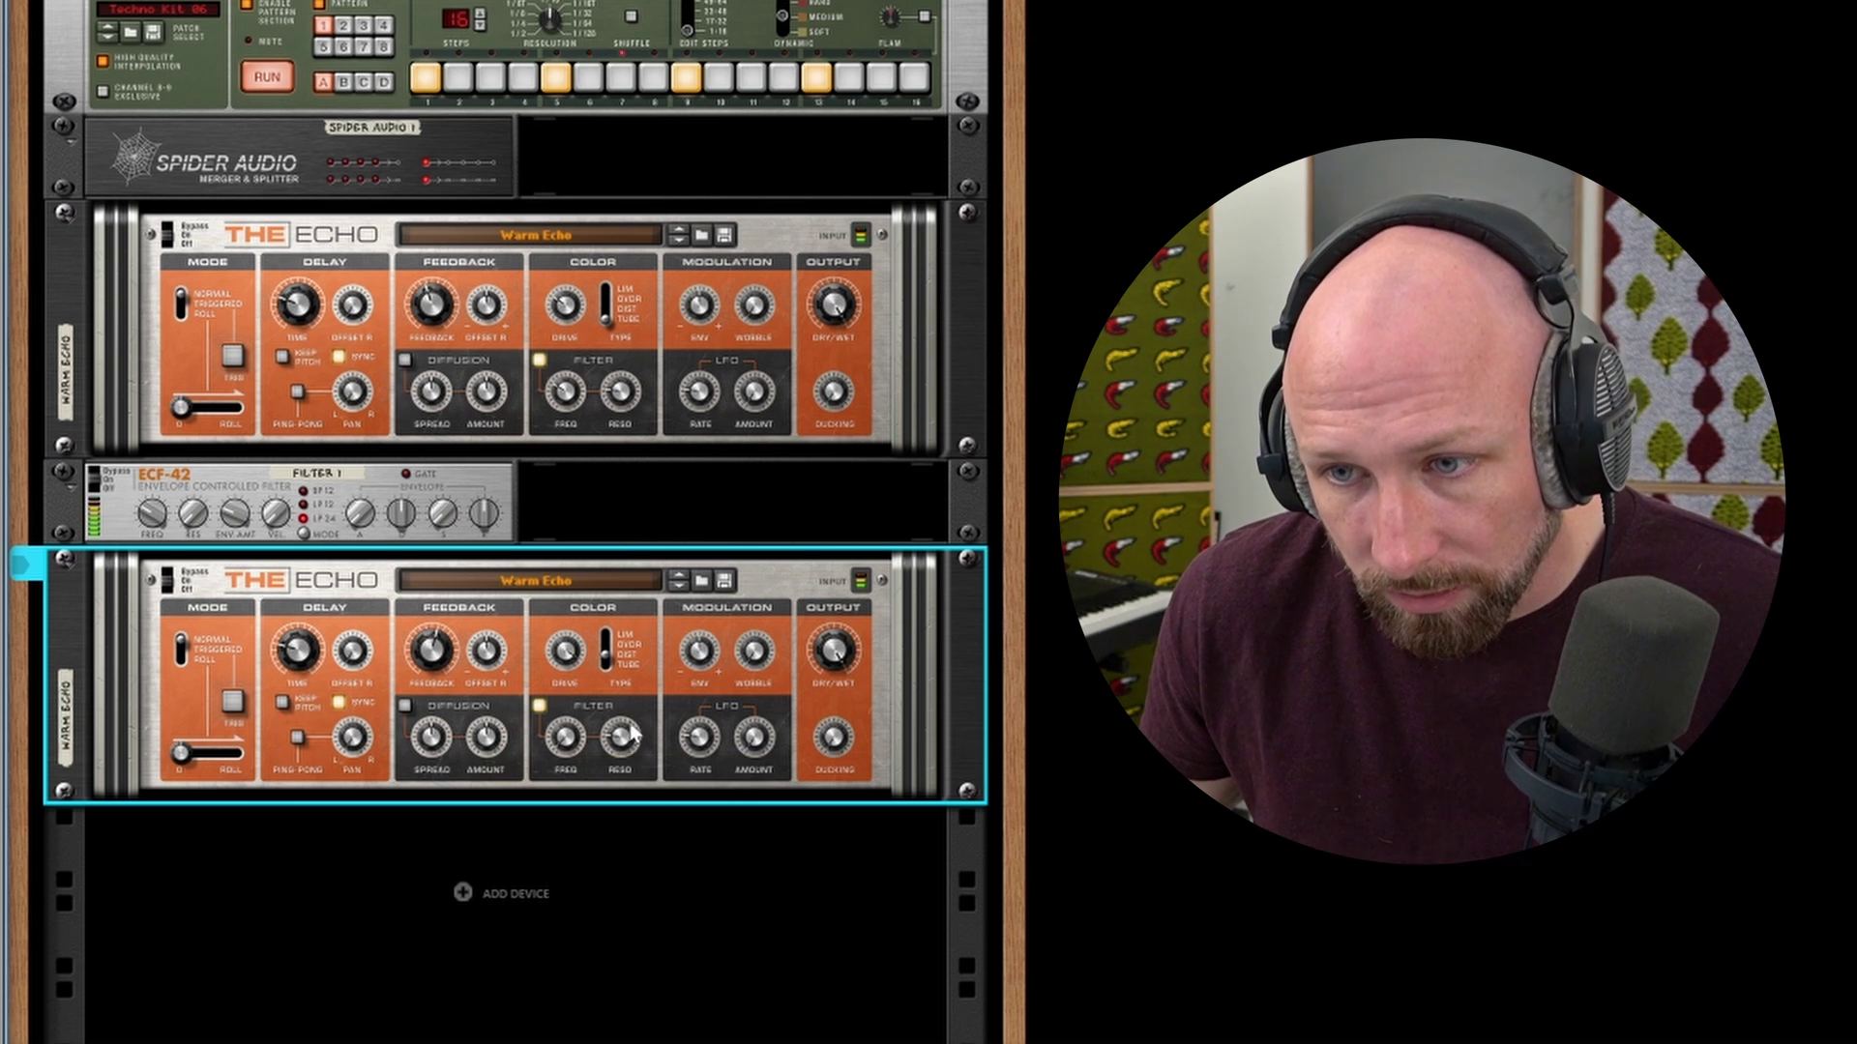
drag(610, 687, 627, 755)
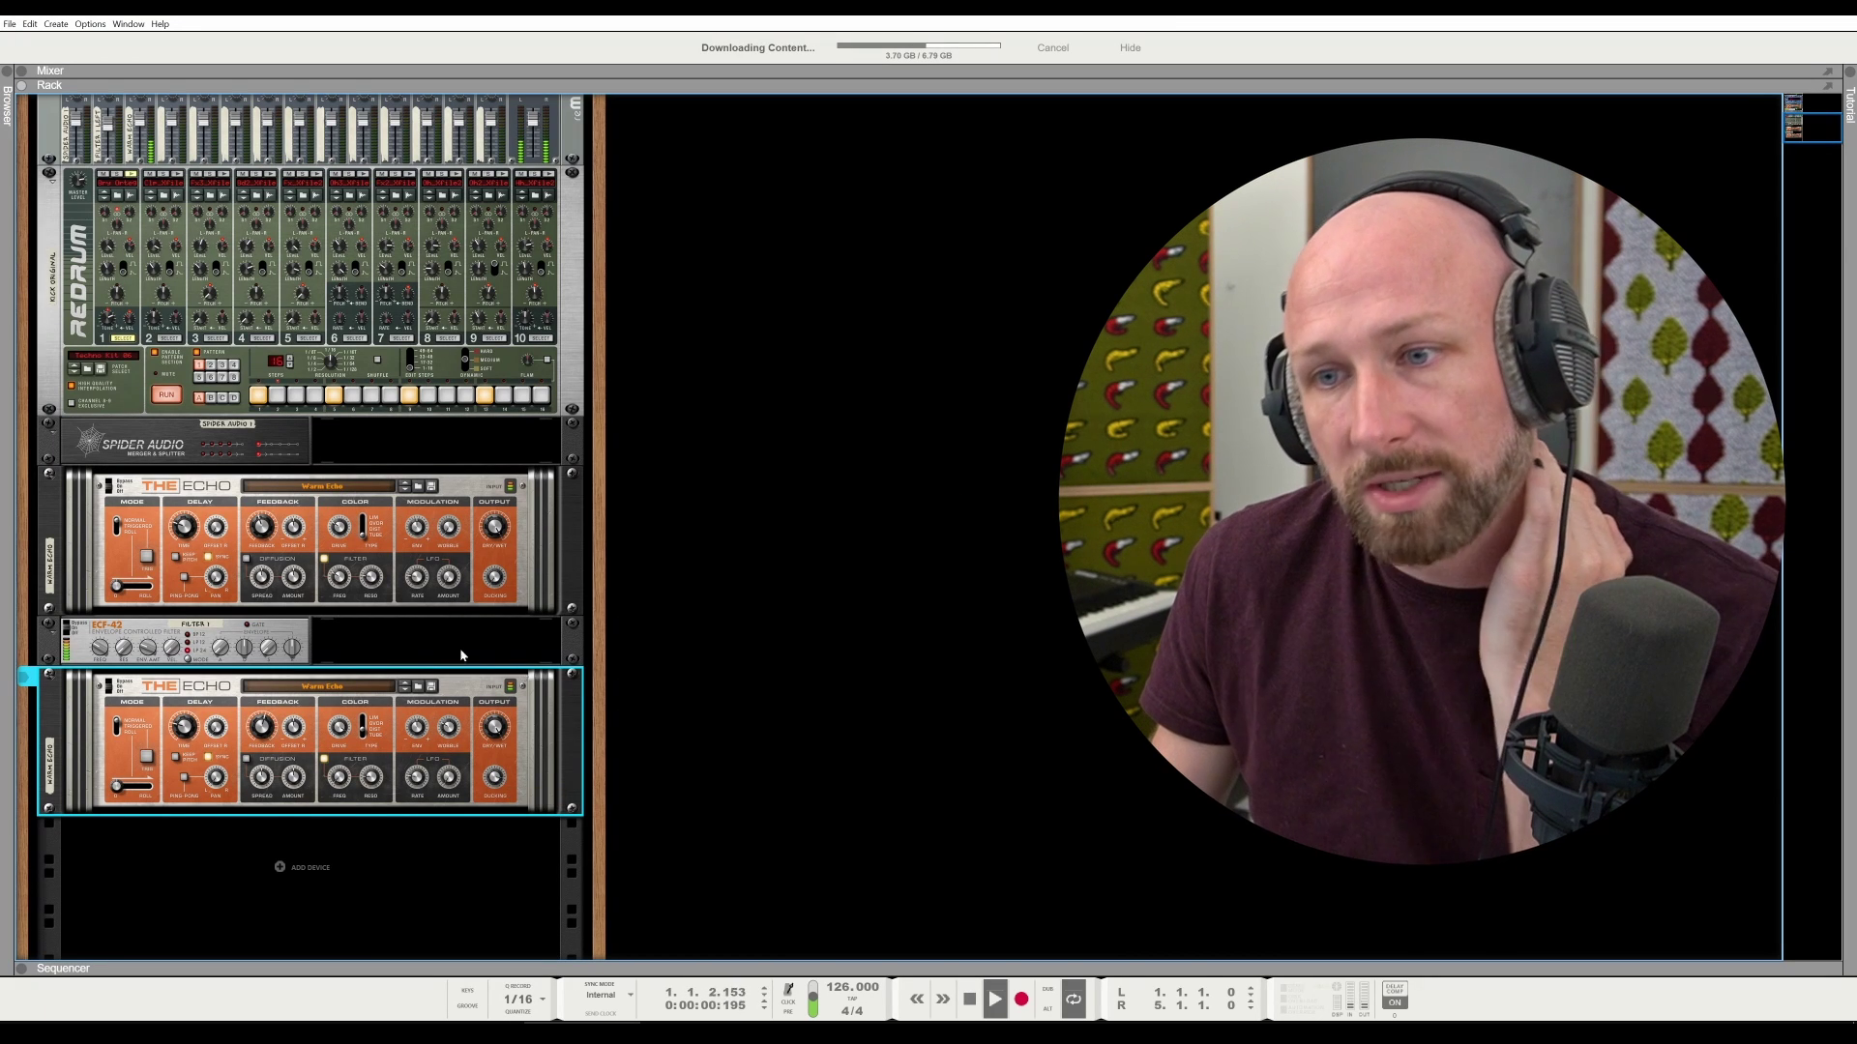
drag(497, 782, 493, 781)
key(space)
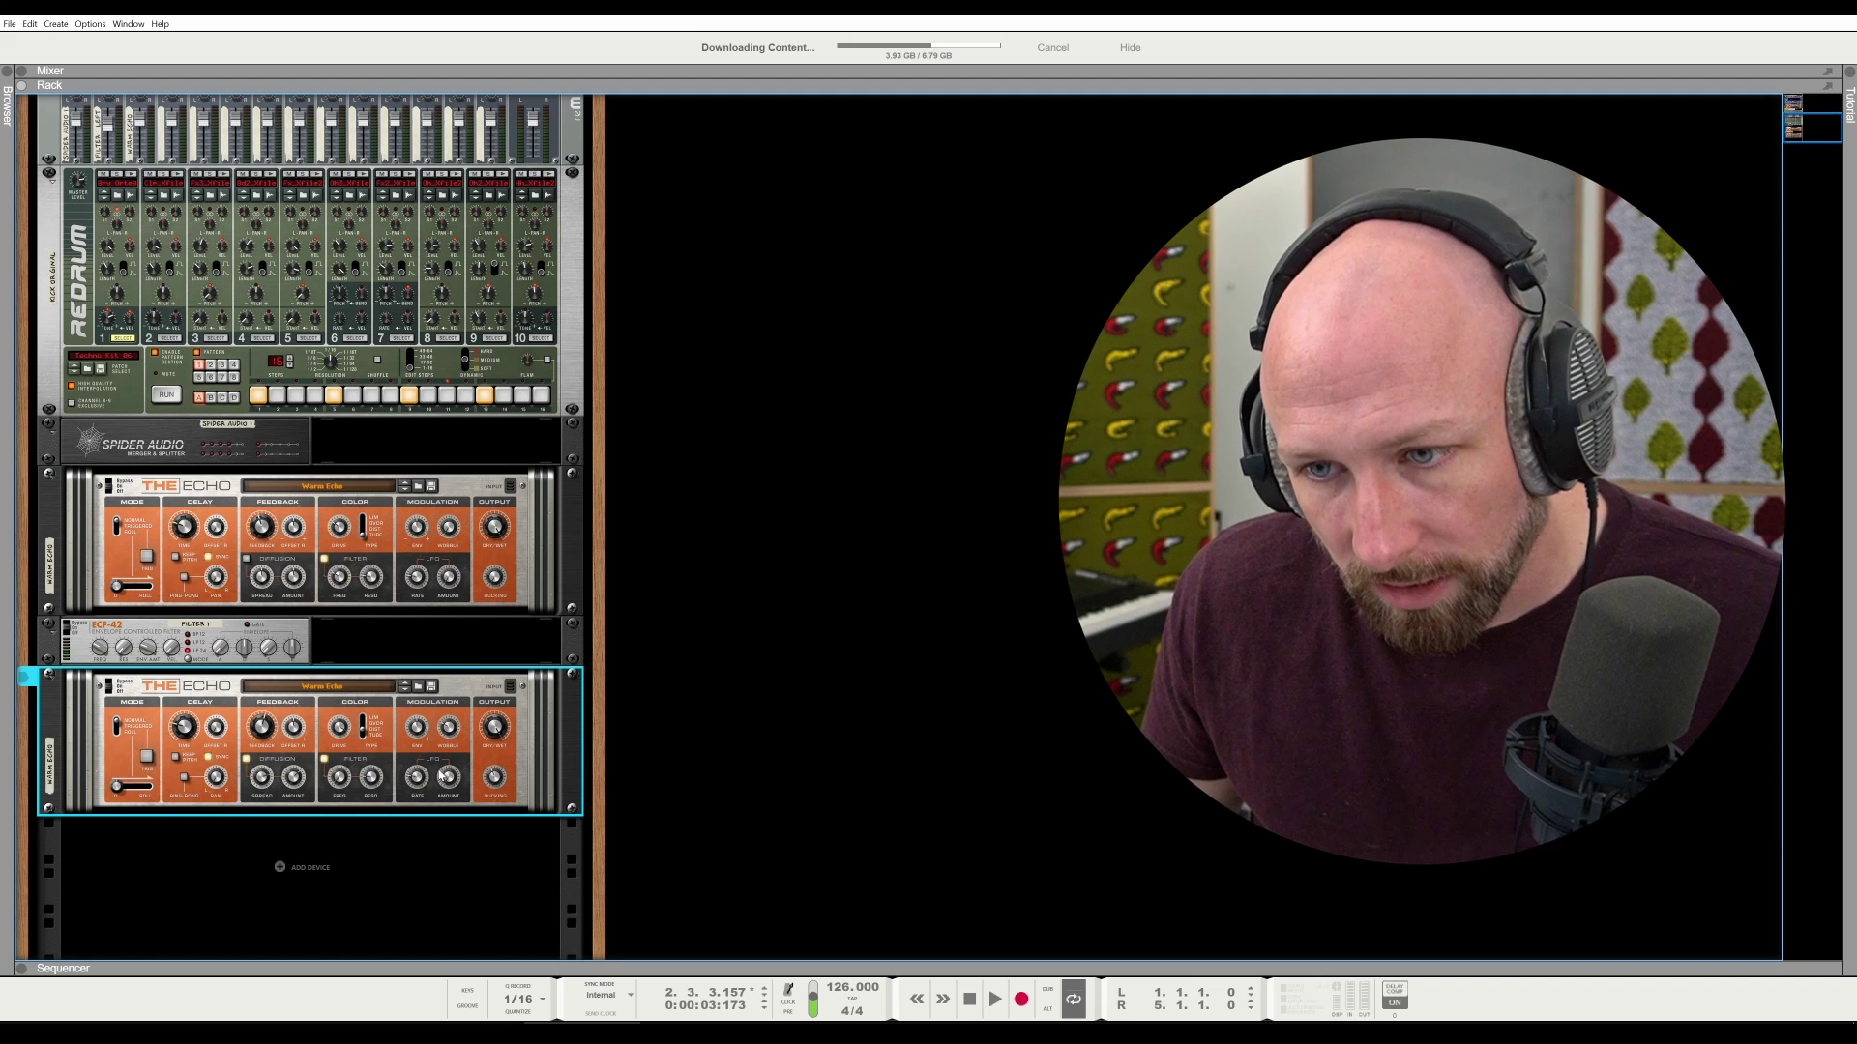
Add an MClass Equalizer after the second Echo
right_click(522, 740)
mouse_move(599, 525)
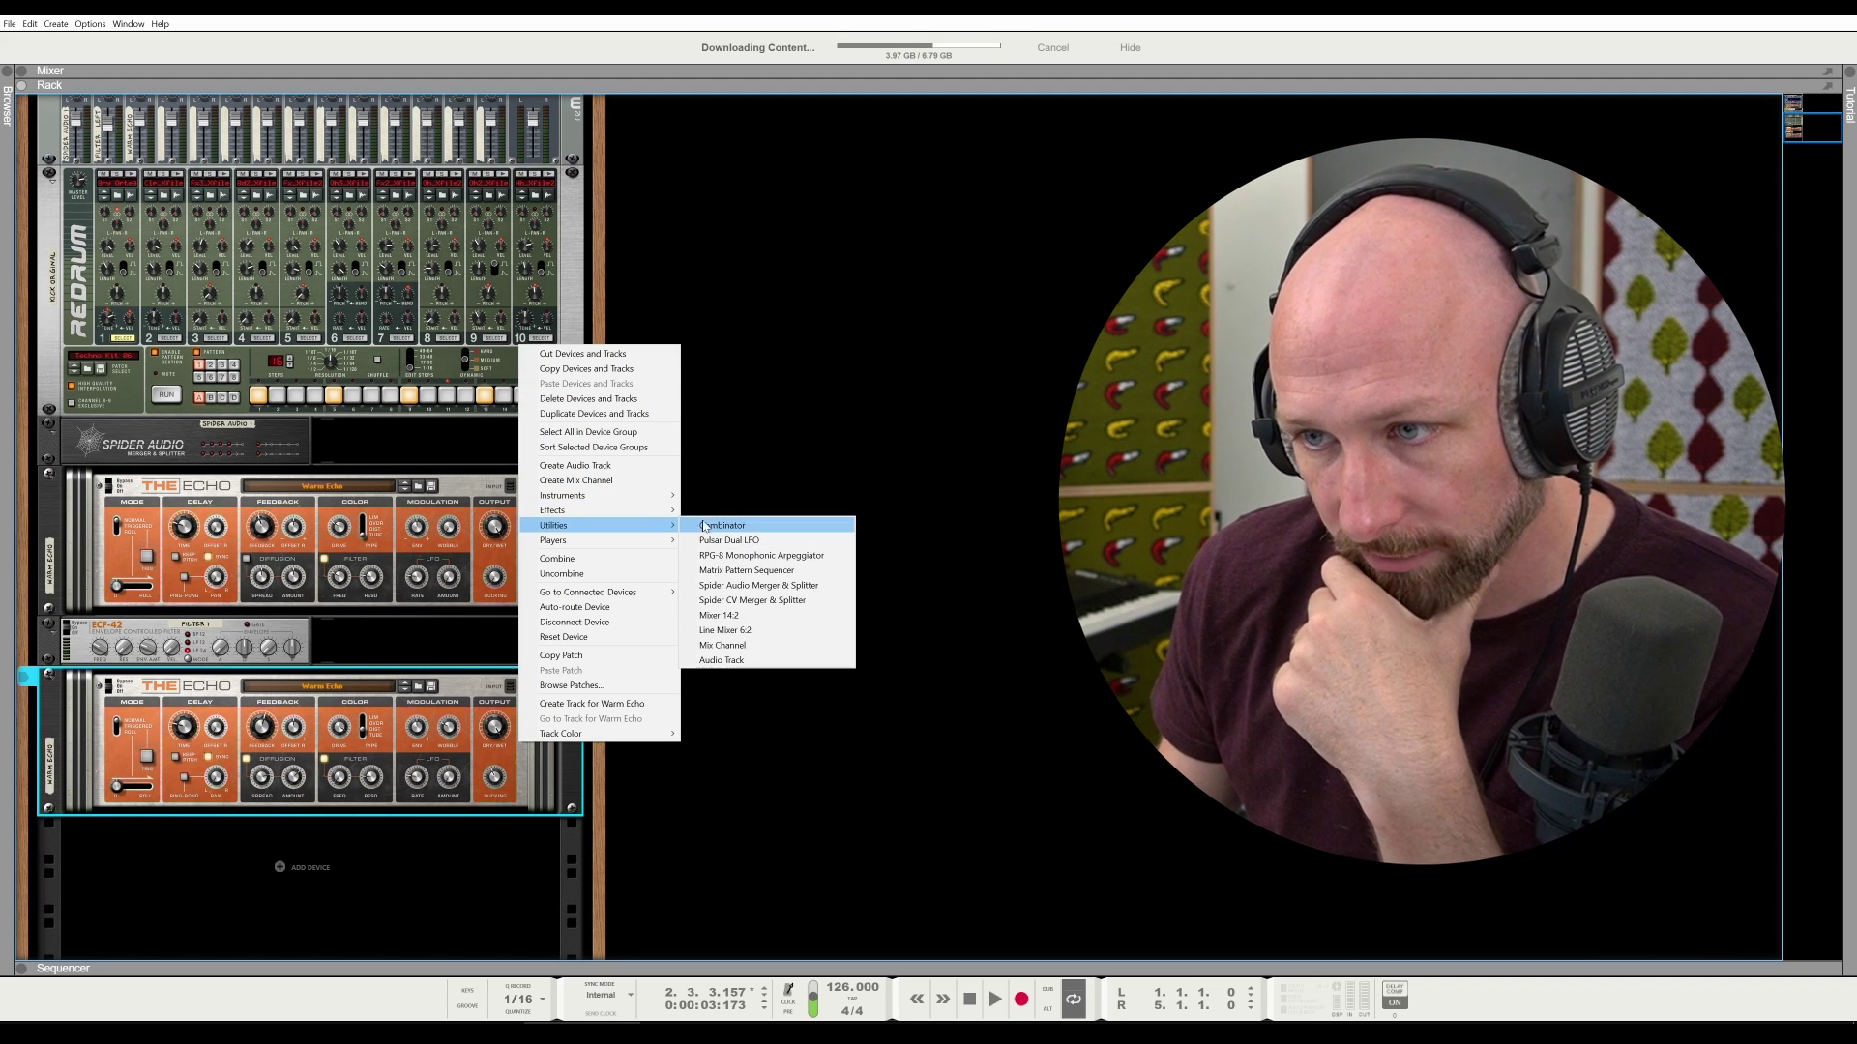
mouse_move(754, 682)
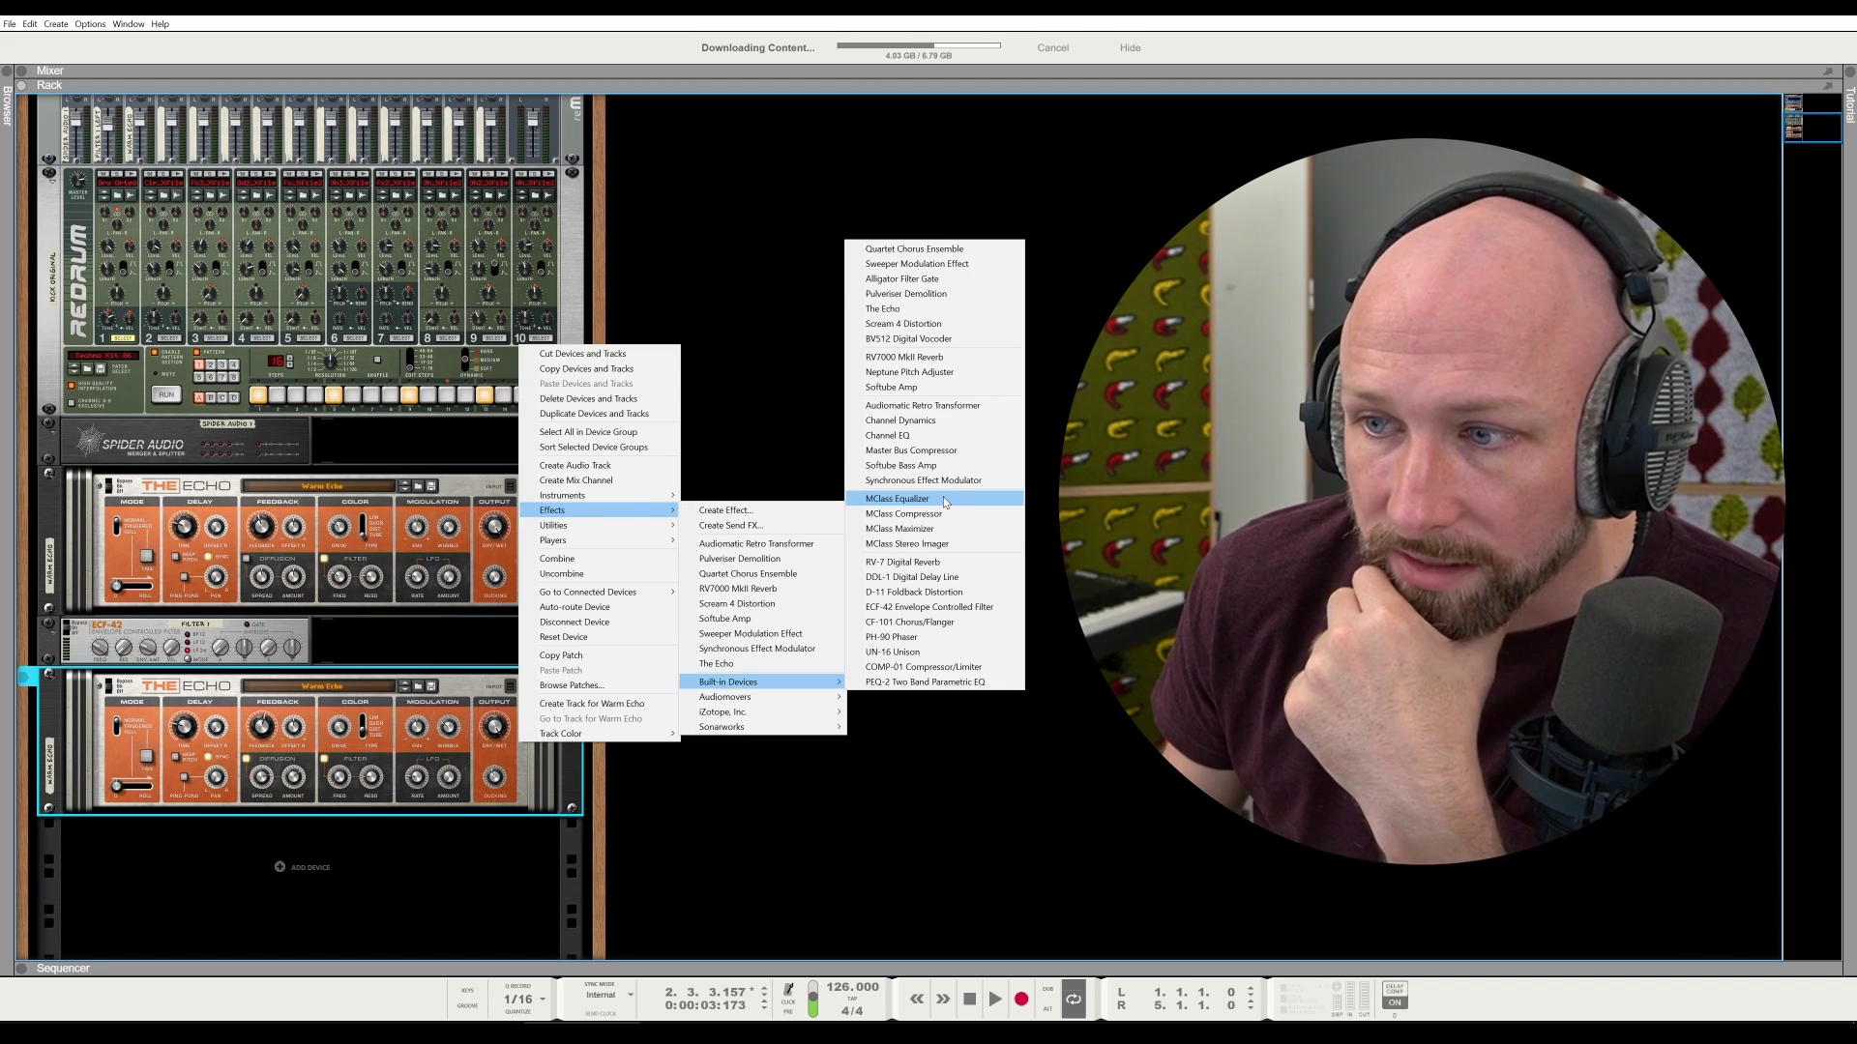
click(945, 499)
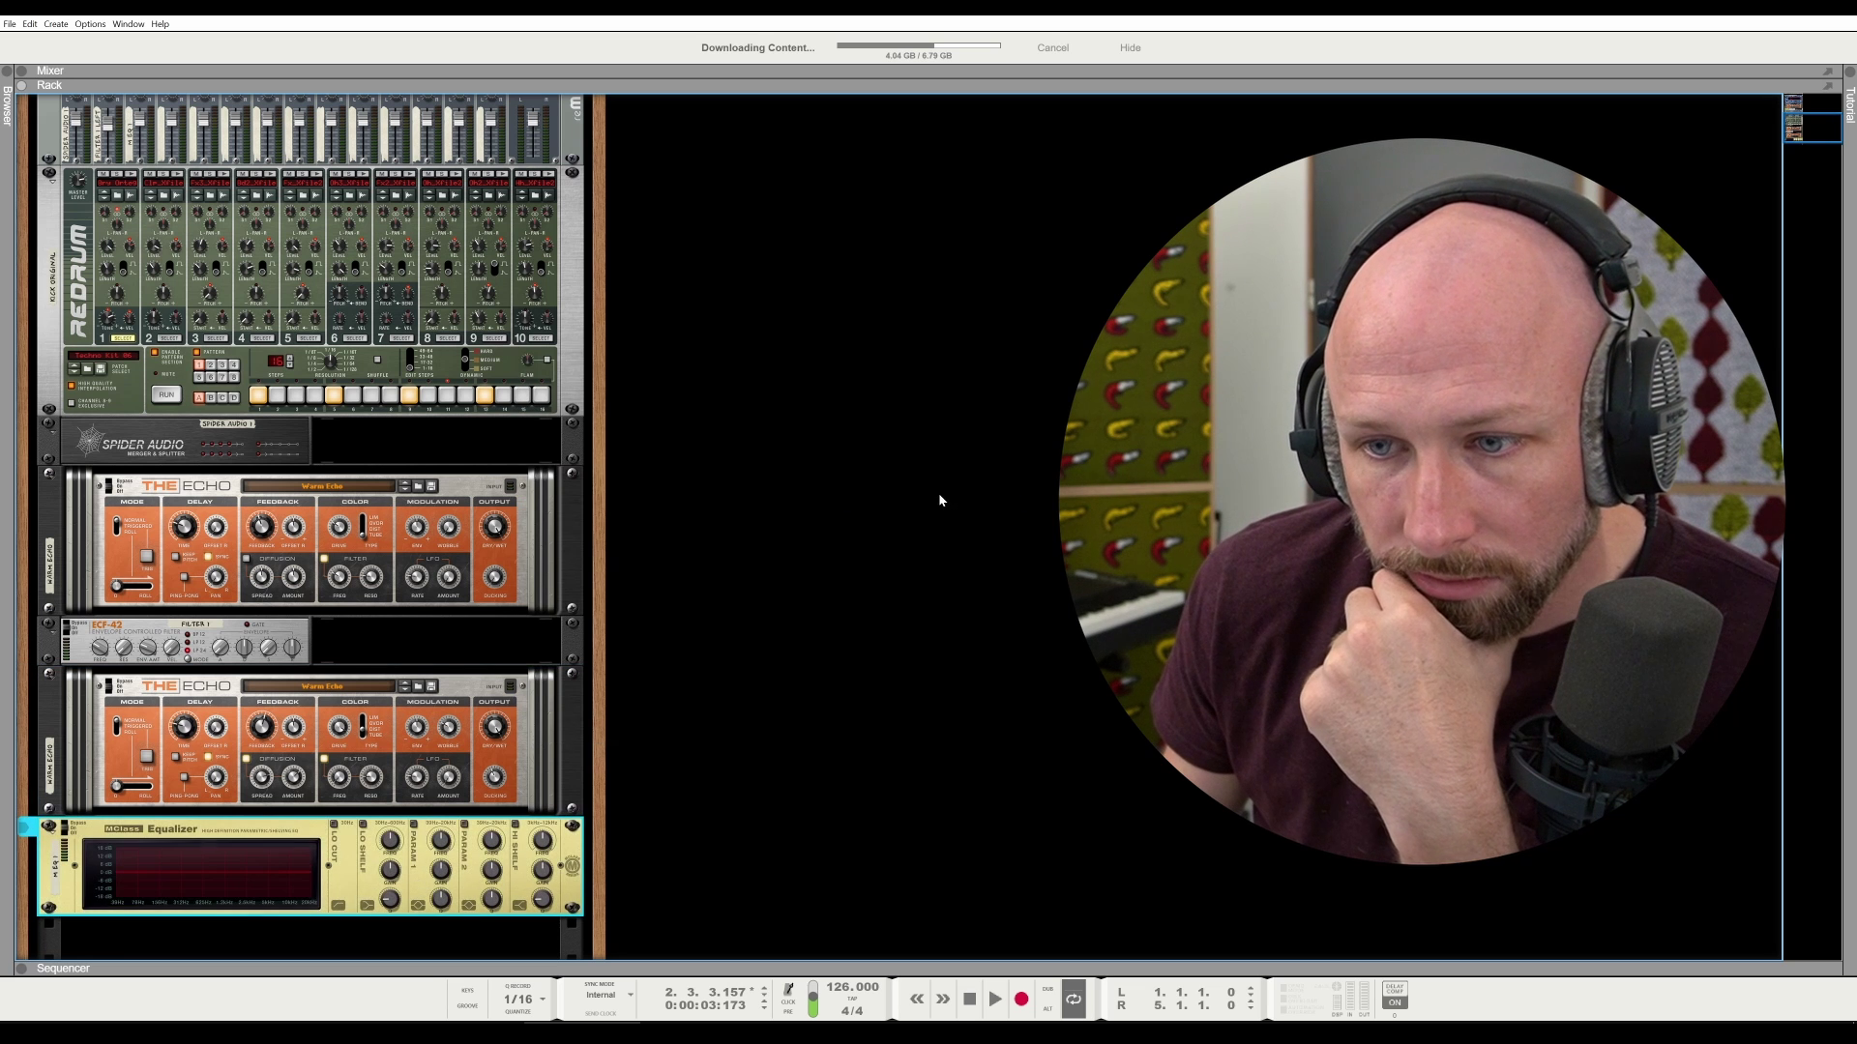
Cut the equalizer's high and low shelf gains and adjust the Parametric 1 band while the pattern plays
scroll(494, 703, down, 2)
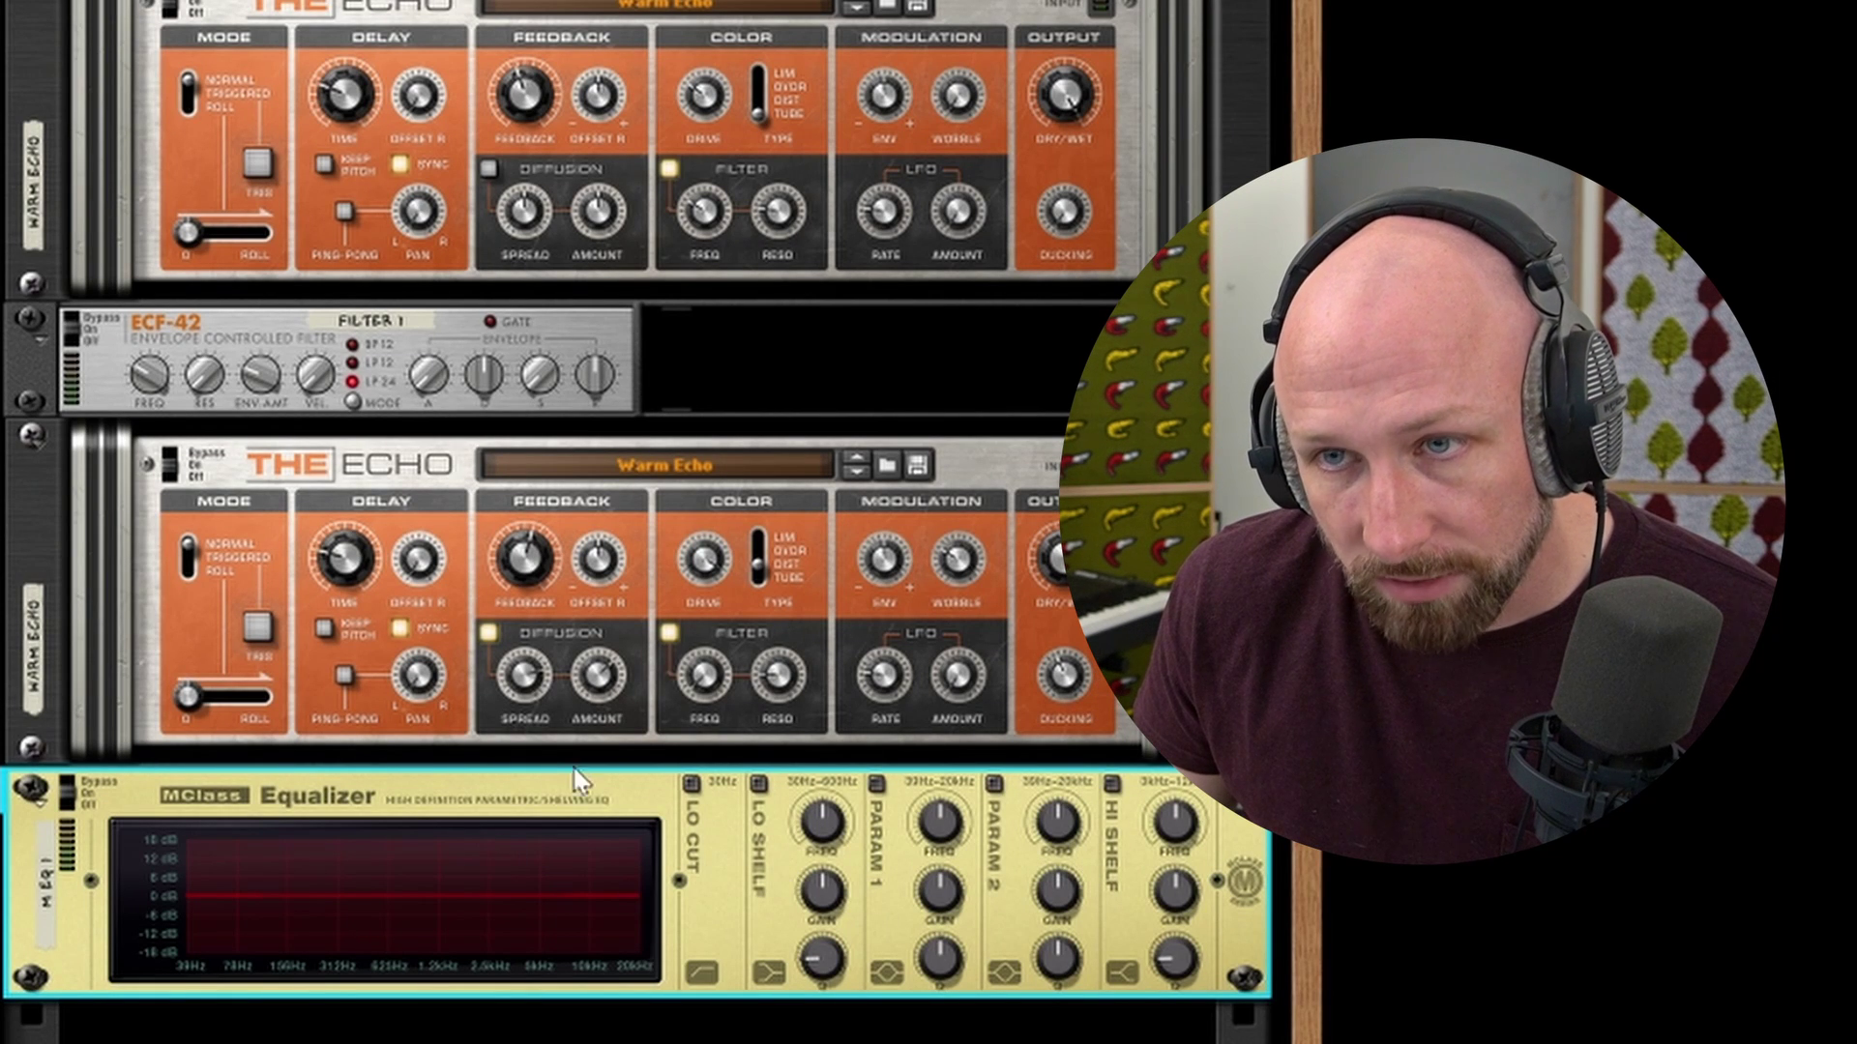
drag(1174, 890, 1191, 978)
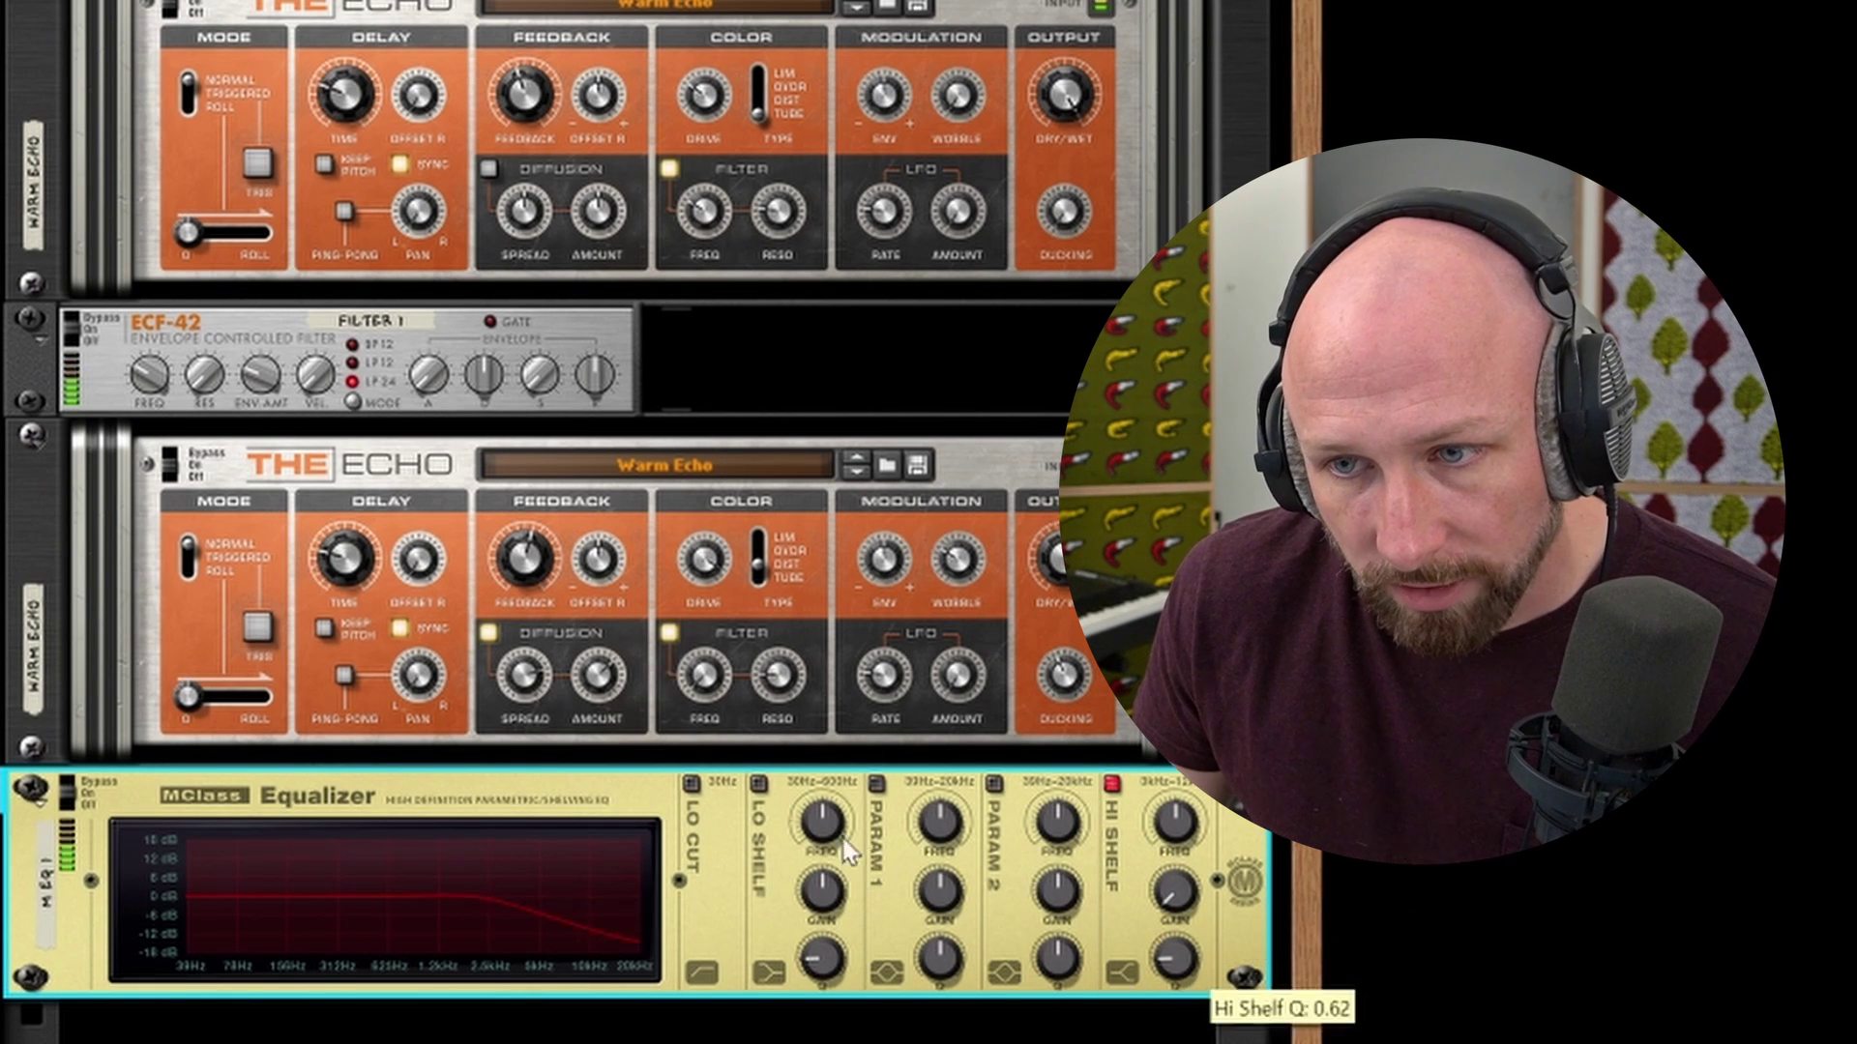
drag(822, 888, 839, 1006)
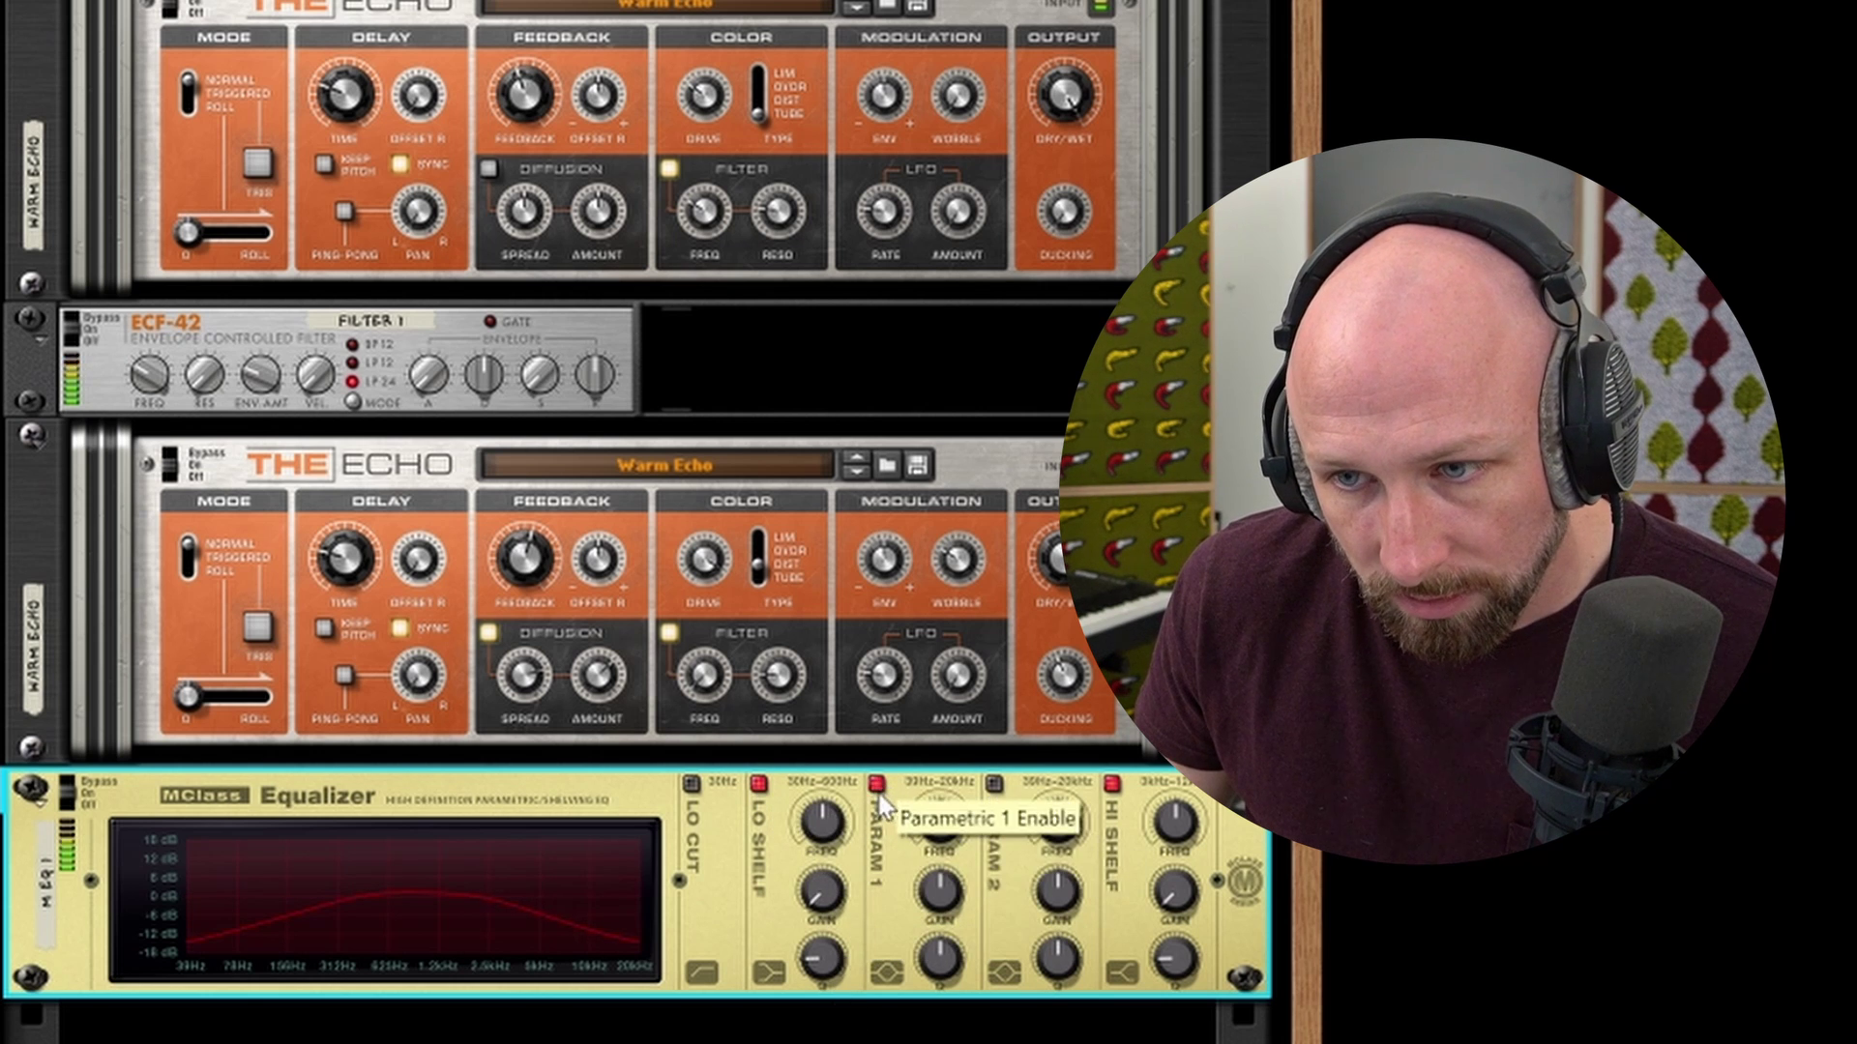
drag(942, 821, 946, 908)
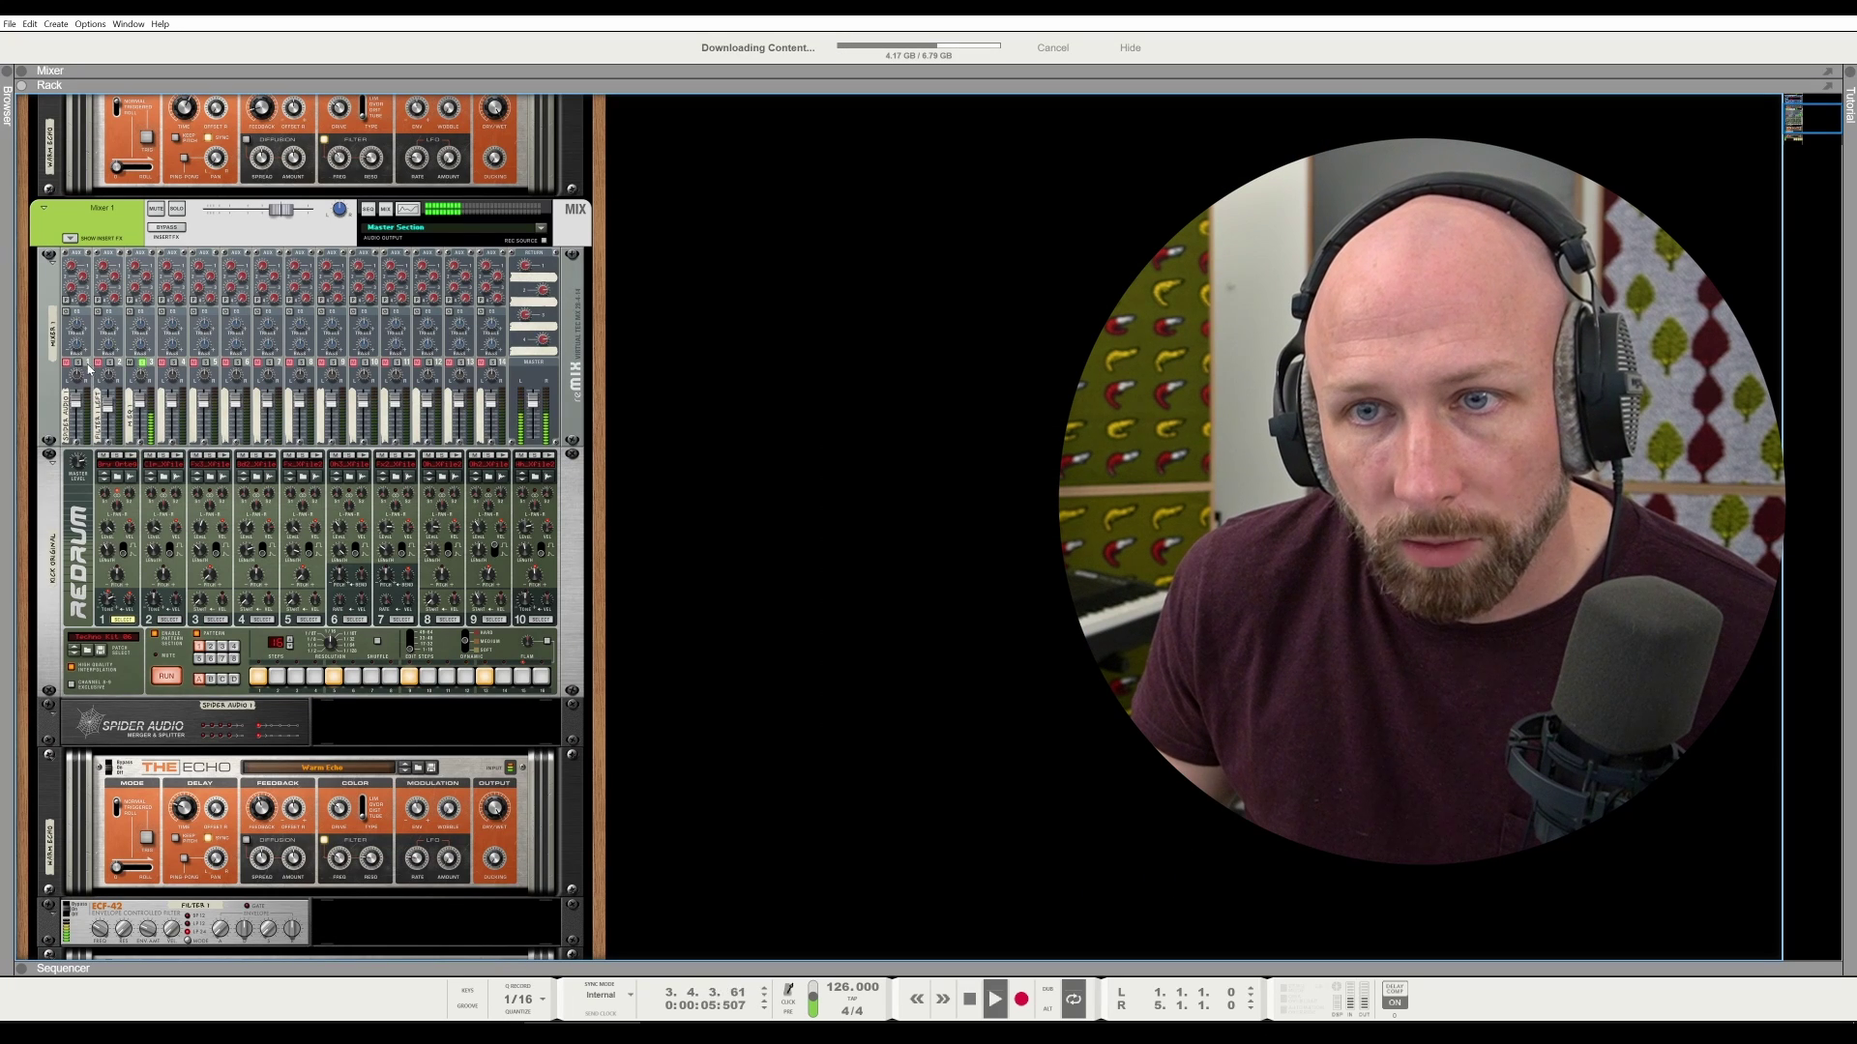
Solo mixer channel 1 alongside channel 3 to hear the original kick together with the processed rumble
click(88, 367)
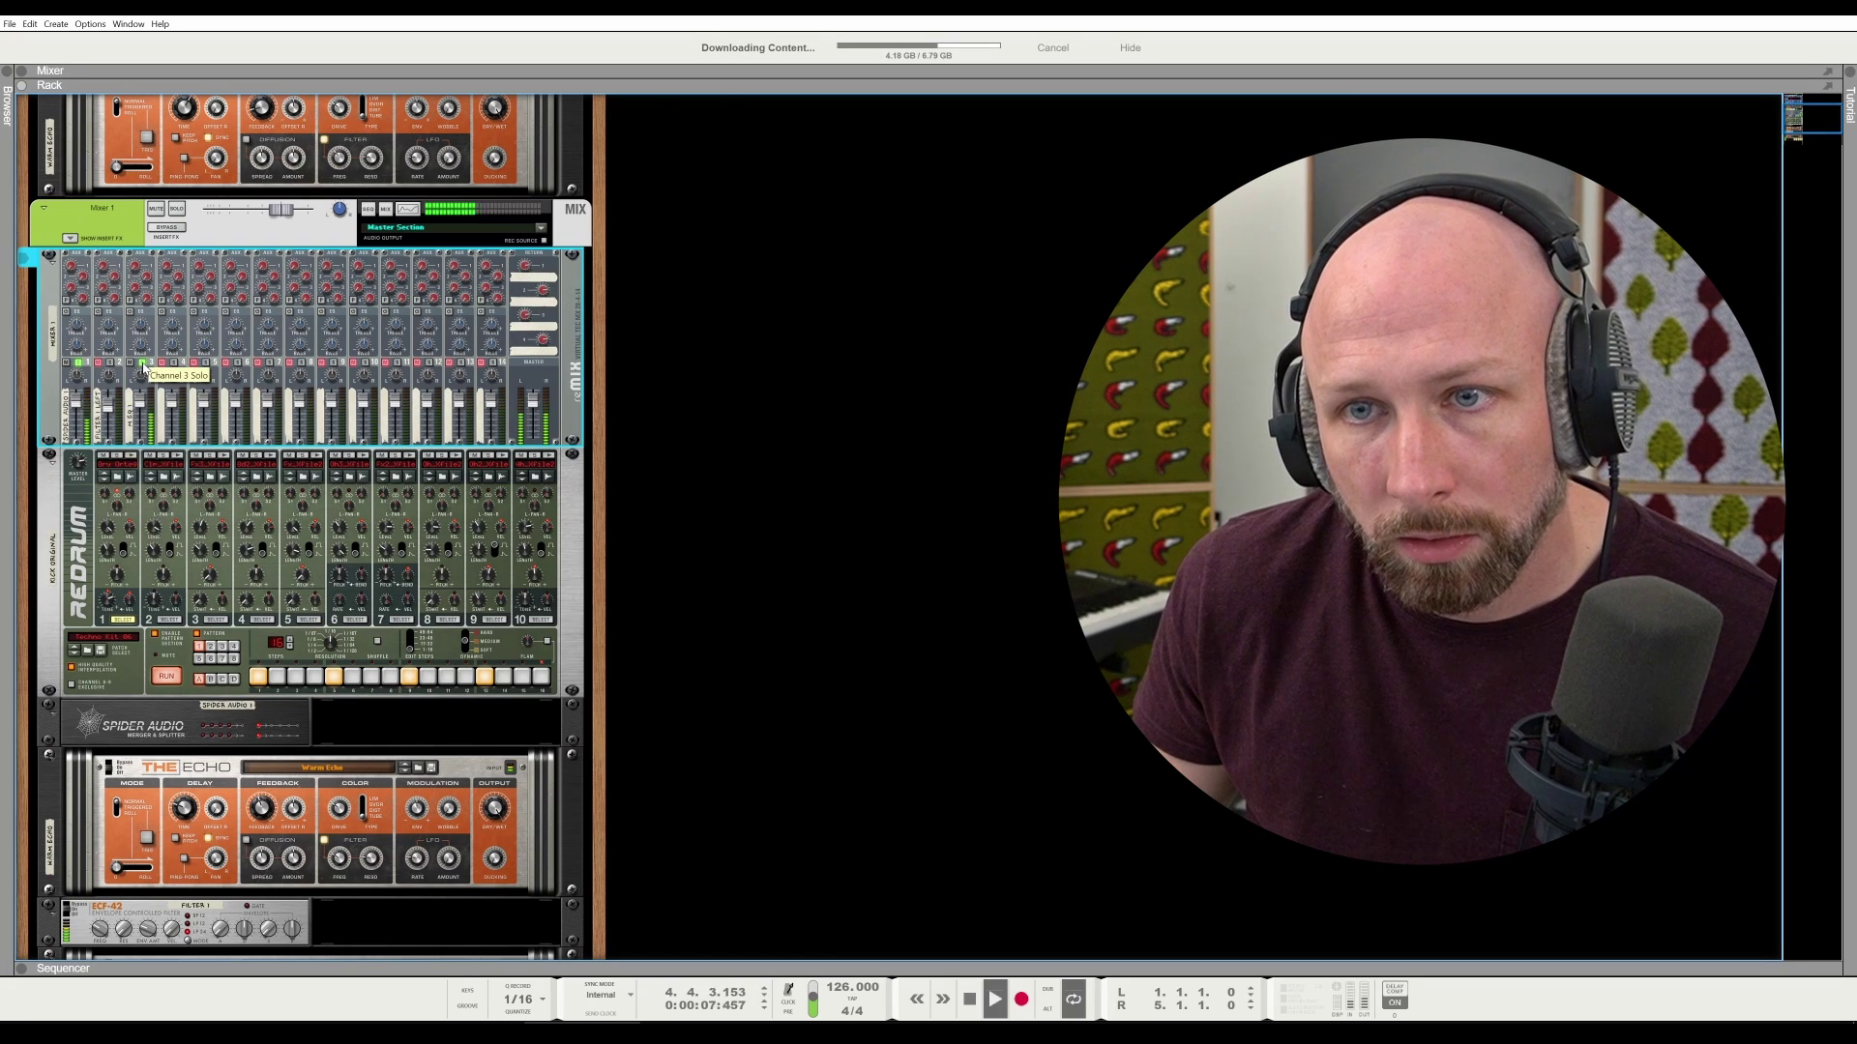
scroll(140, 377, down, 7)
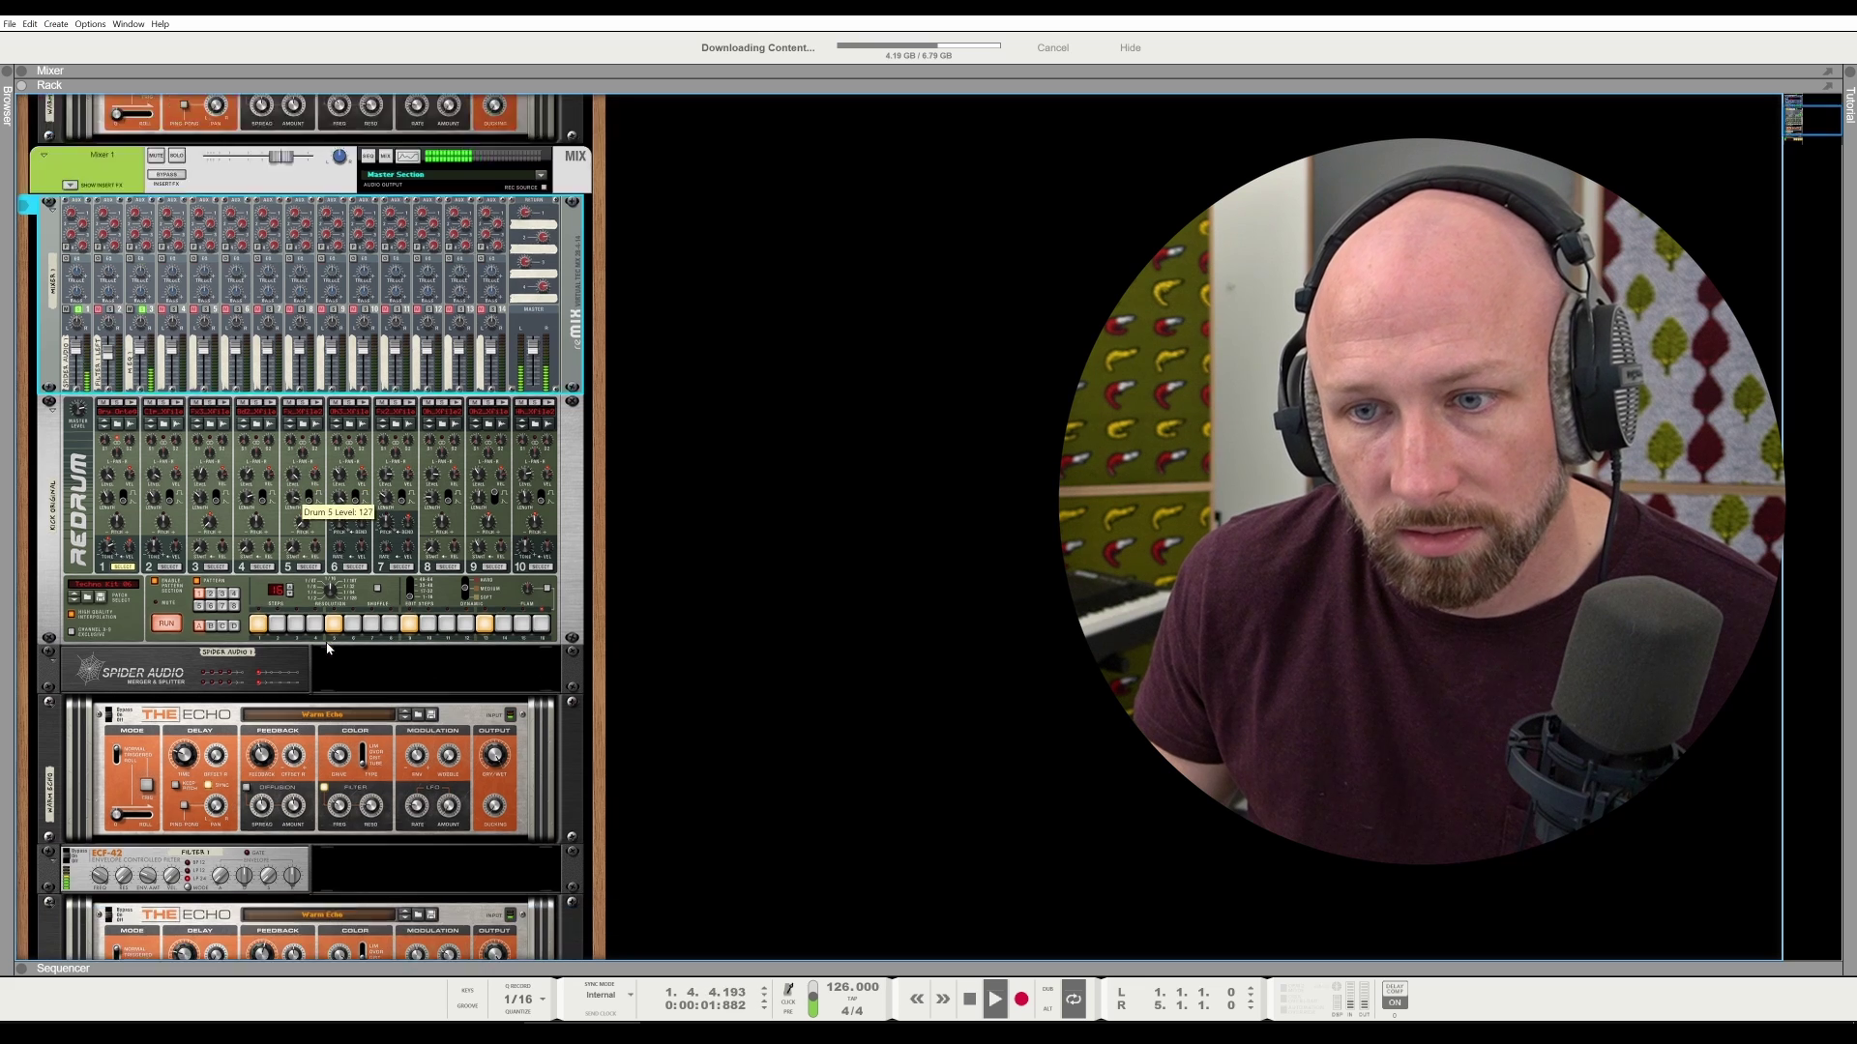
click(391, 713)
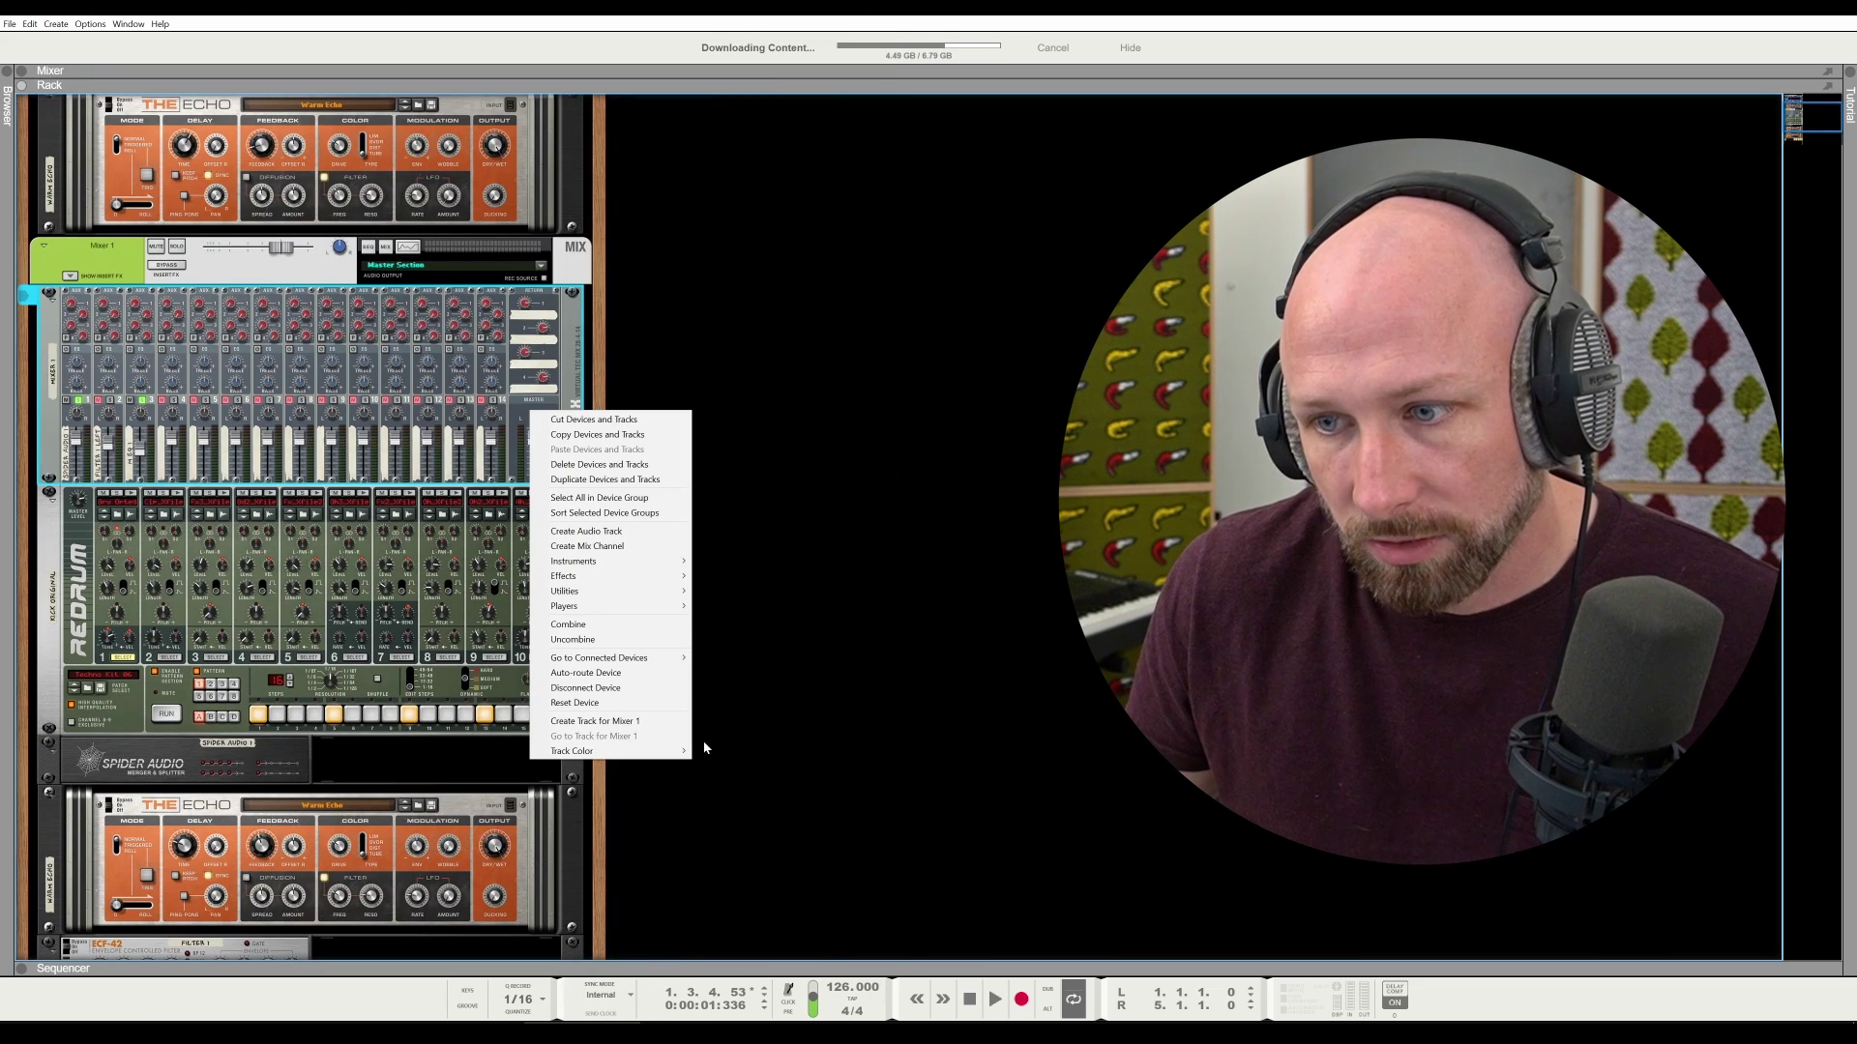
Add a Pulveriser after the Mixer 14:2 and check its cabling on the back of the rack
mouse_move(667, 576)
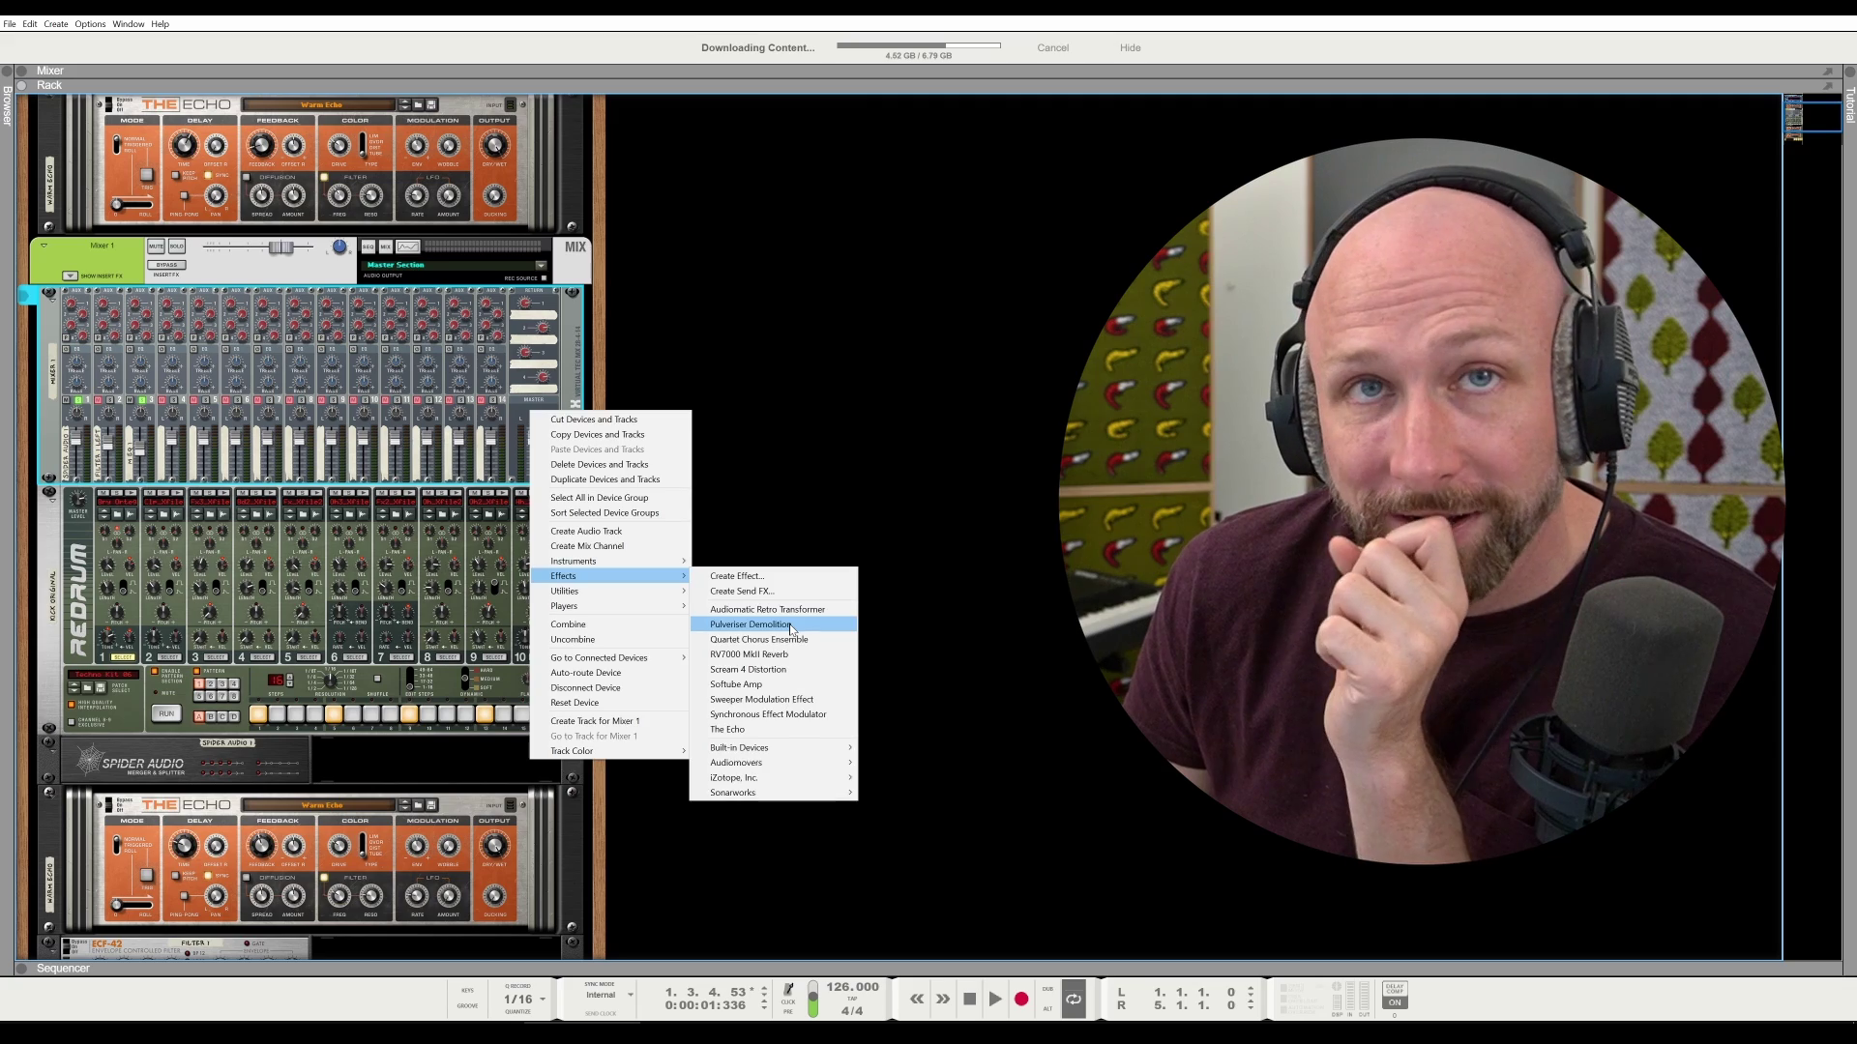
click(791, 626)
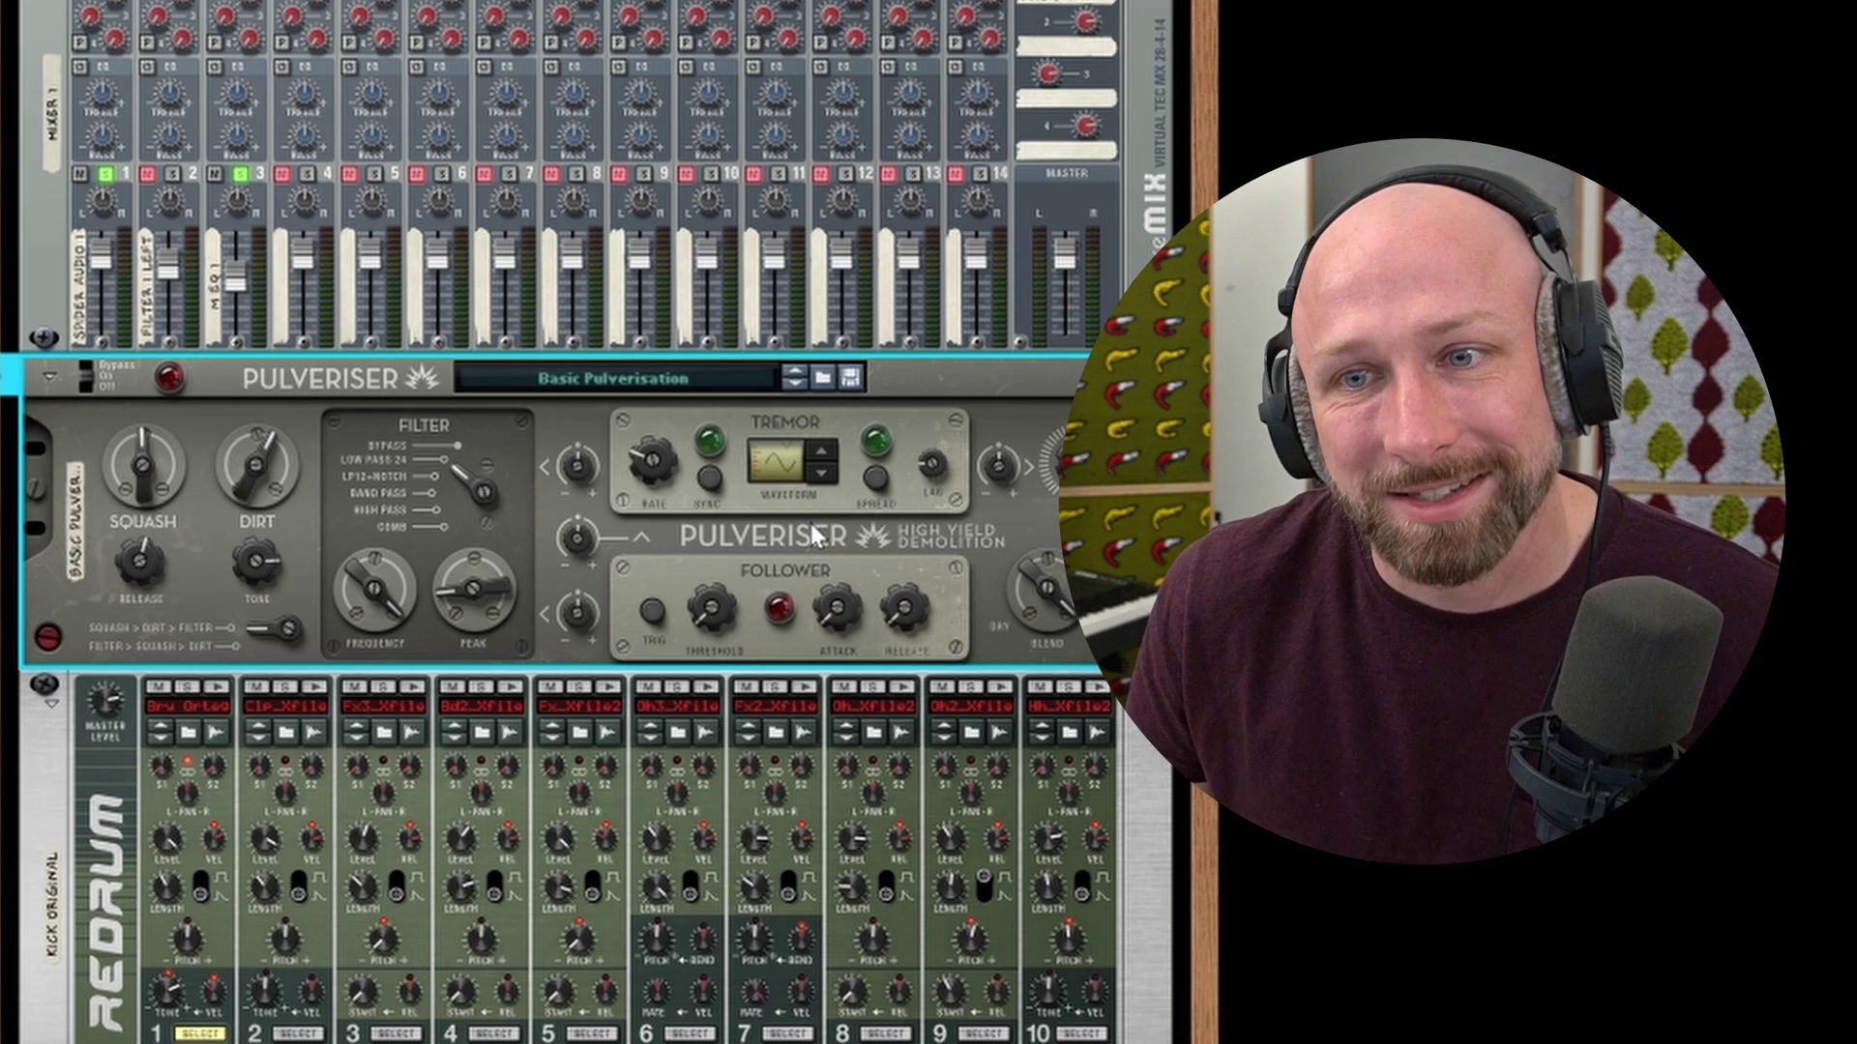
key(Tab)
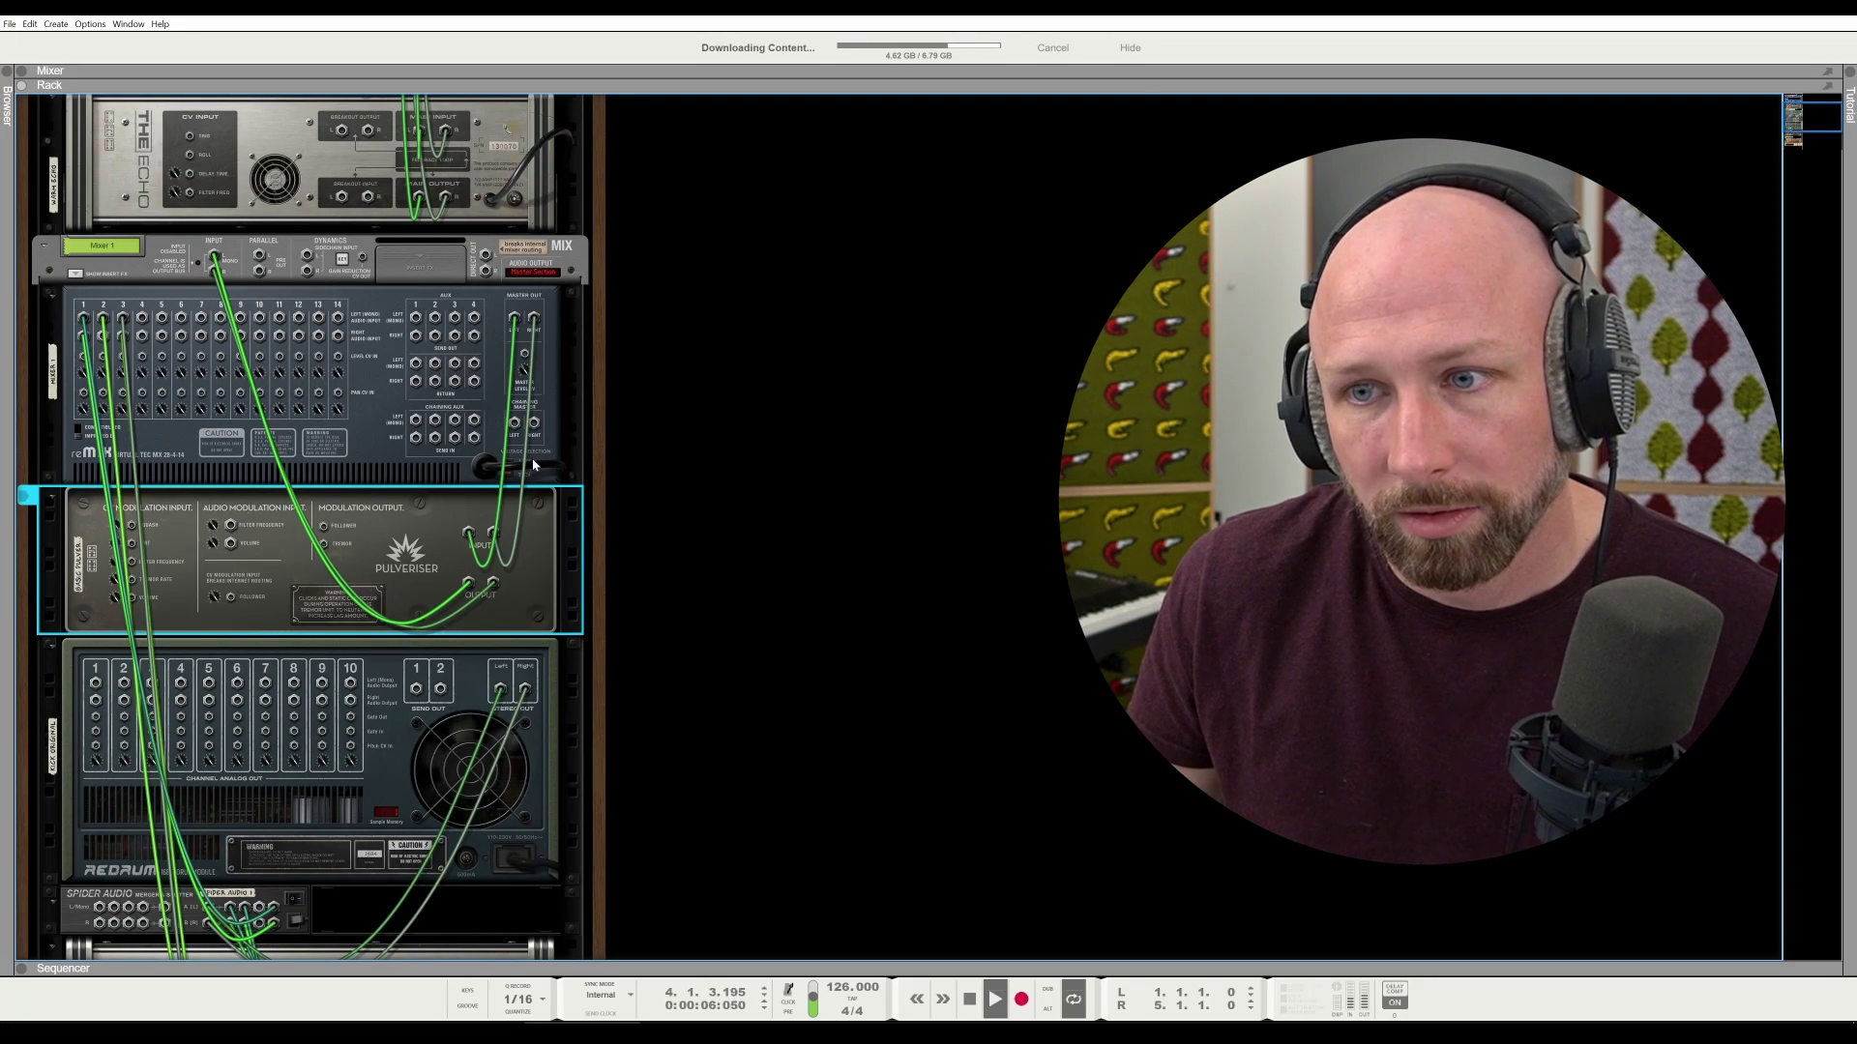
key(Tab)
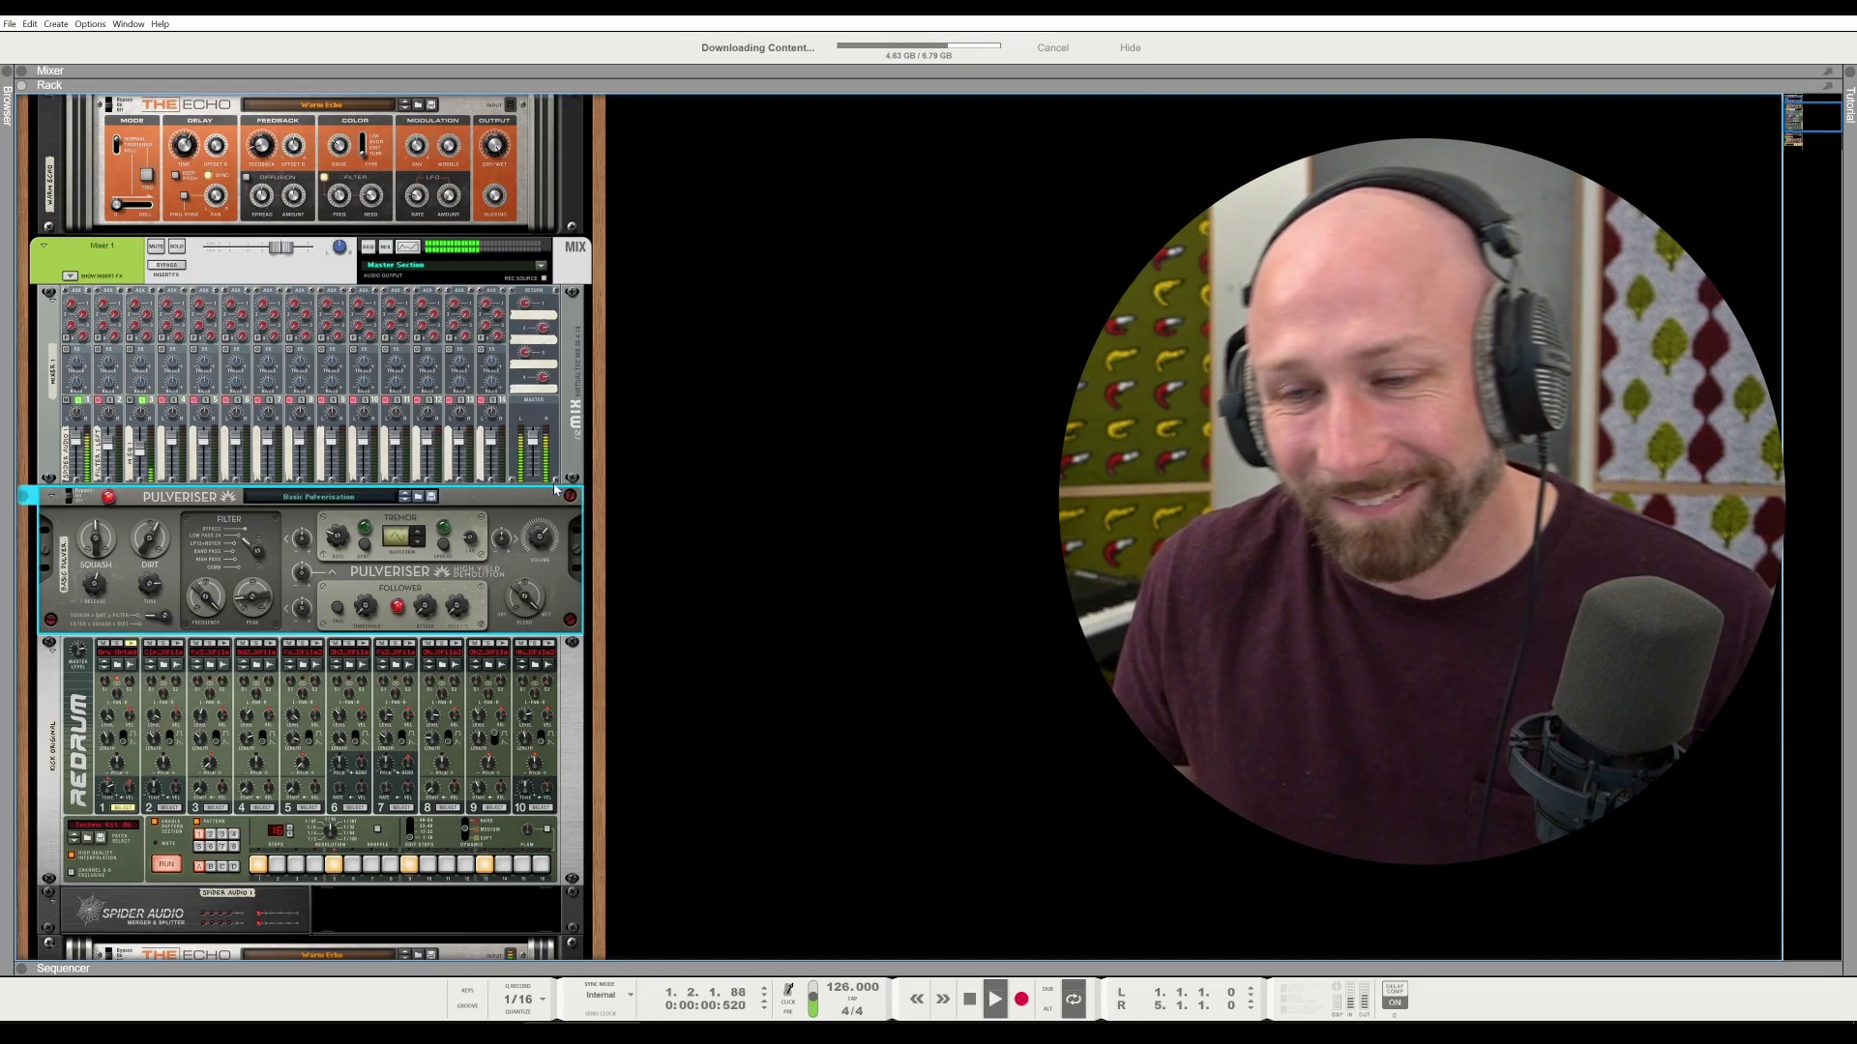
Adjust the Pulveriser's dry/wet blend and filter frequency while the pattern plays
drag(525, 600, 547, 759)
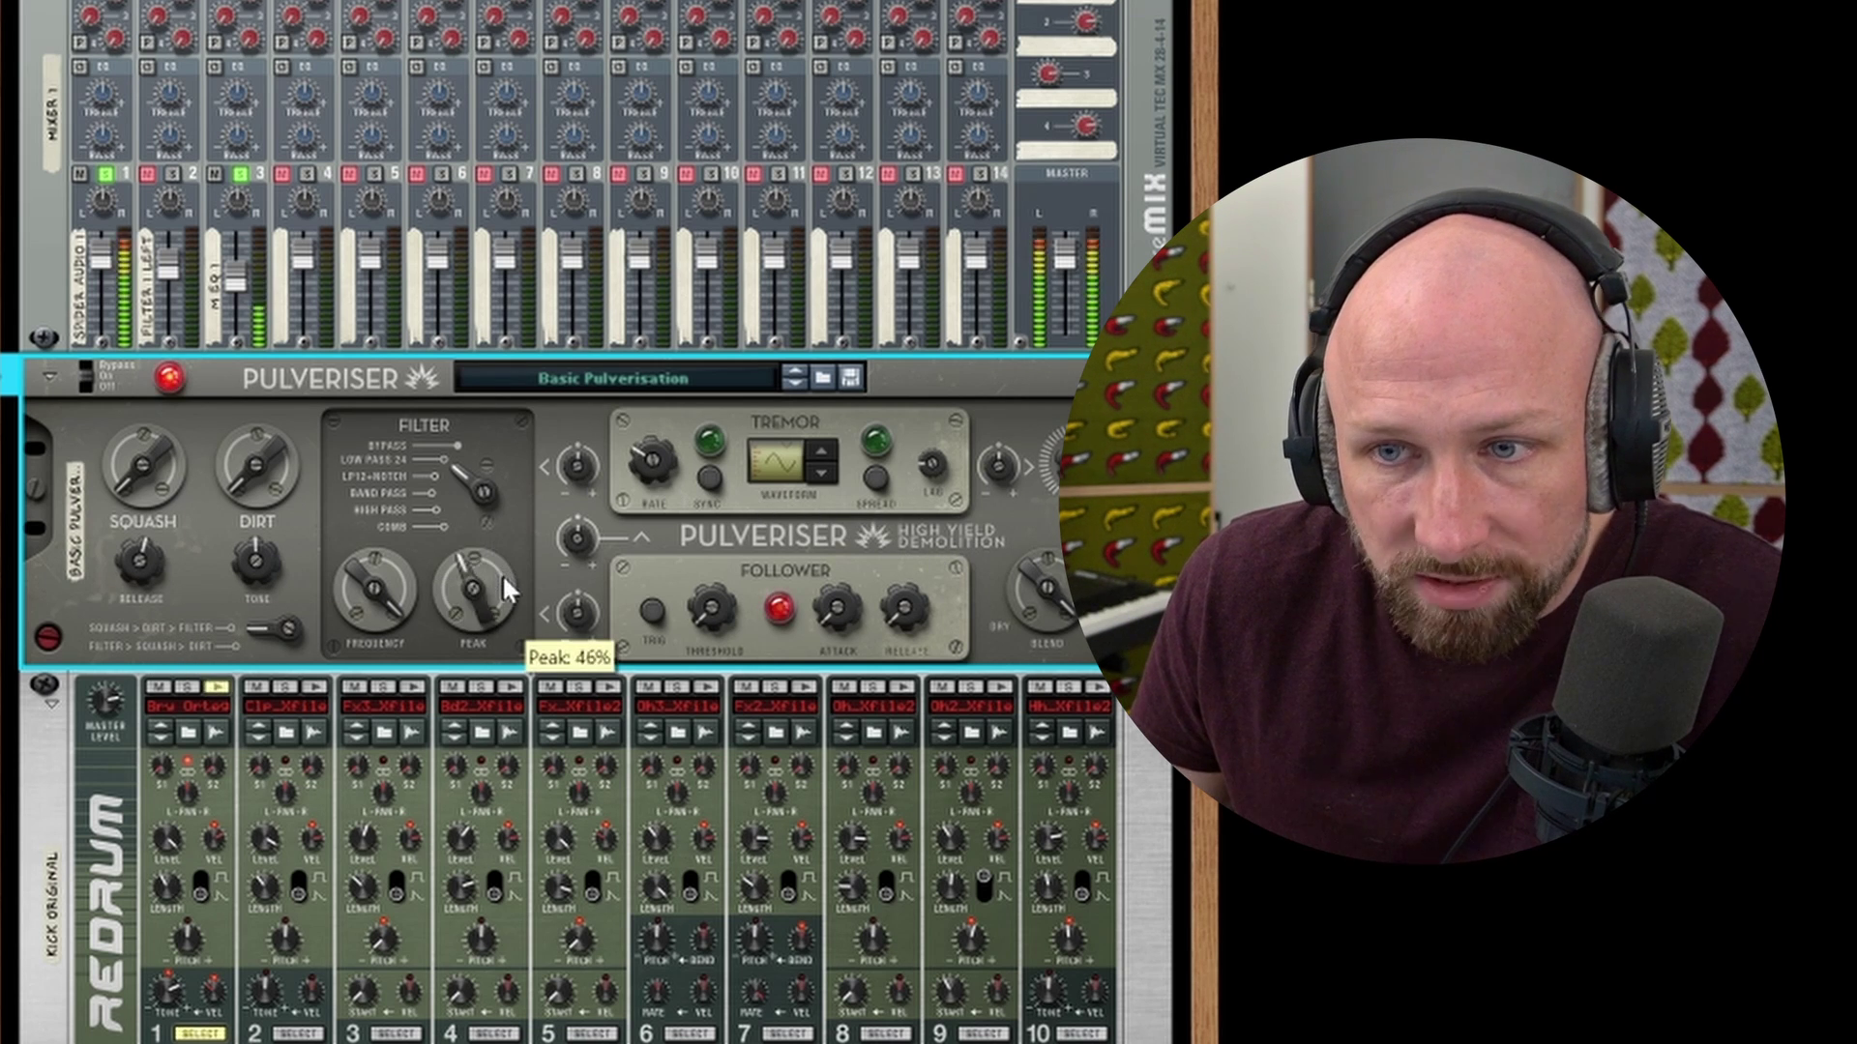
drag(379, 586, 386, 647)
mouse_move(365, 584)
mouse_down()
mouse_move(377, 571)
mouse_move(384, 590)
mouse_up()
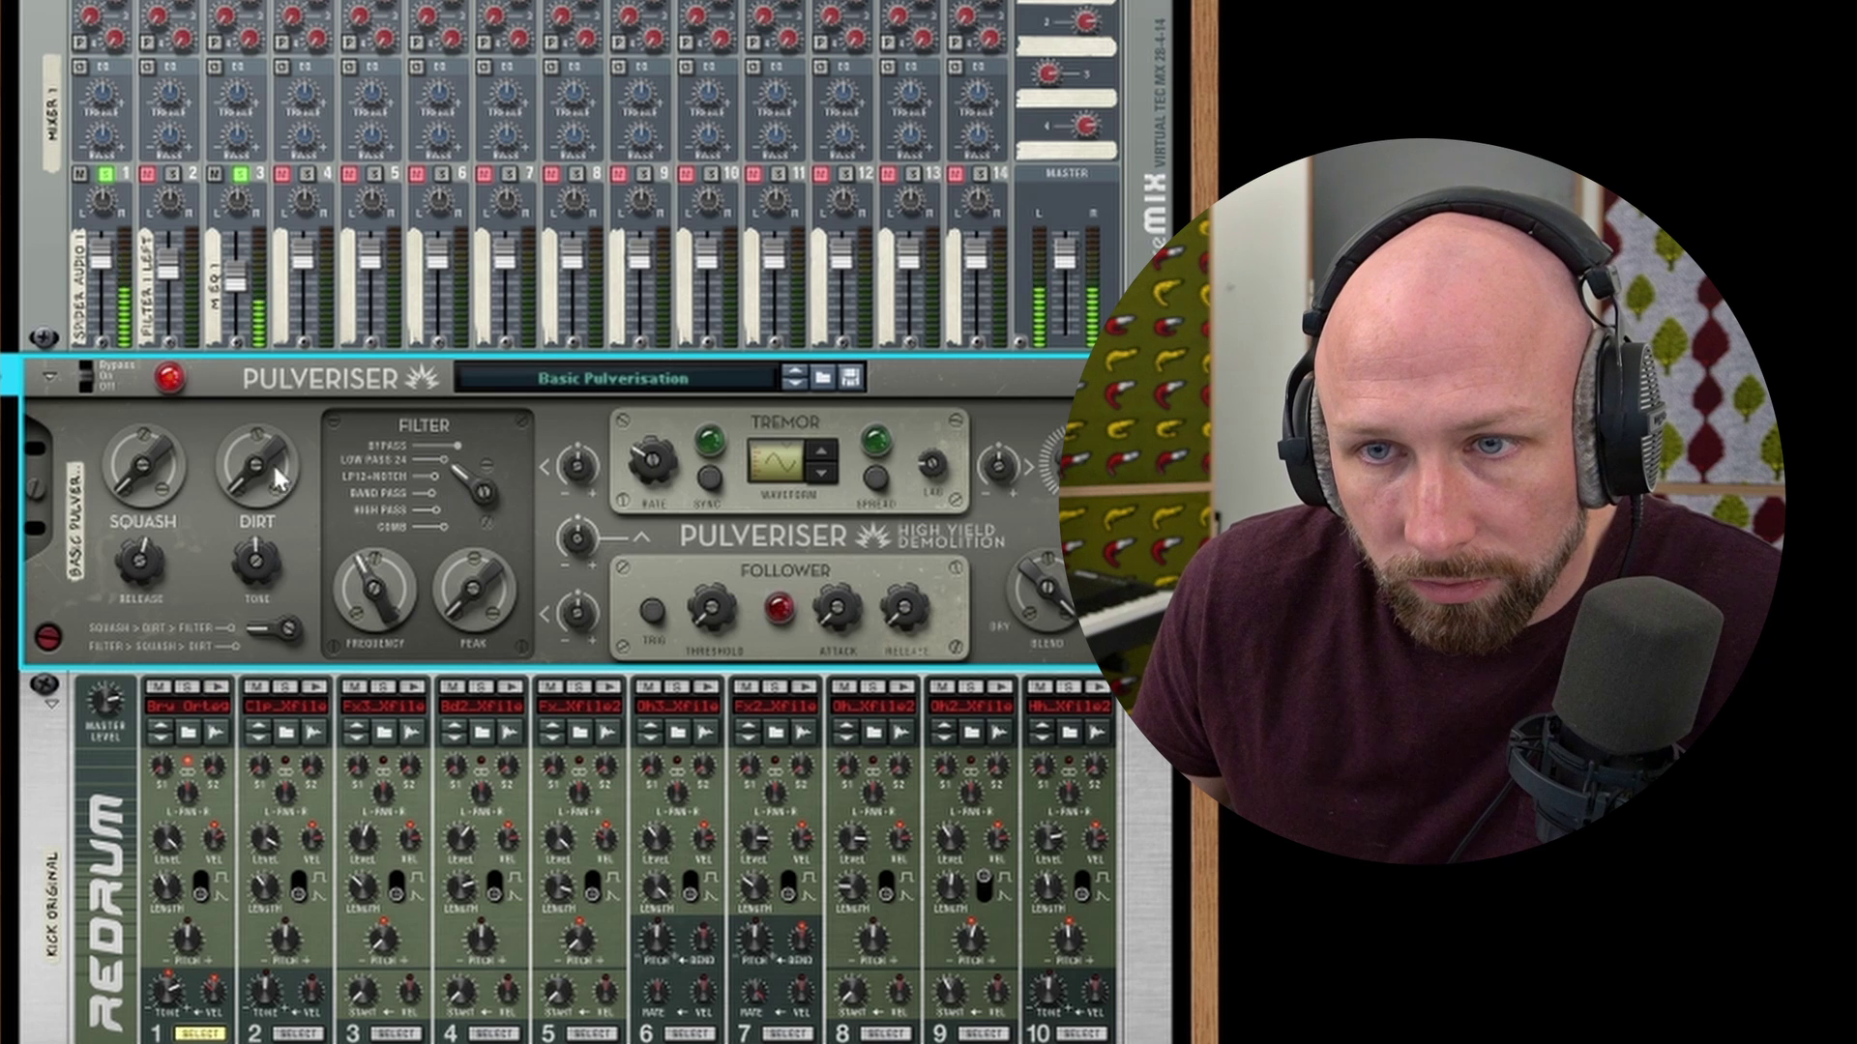
Balance the Pulveriser's Squash and Dirt amounts against each other while the pattern plays
drag(129, 427, 132, 435)
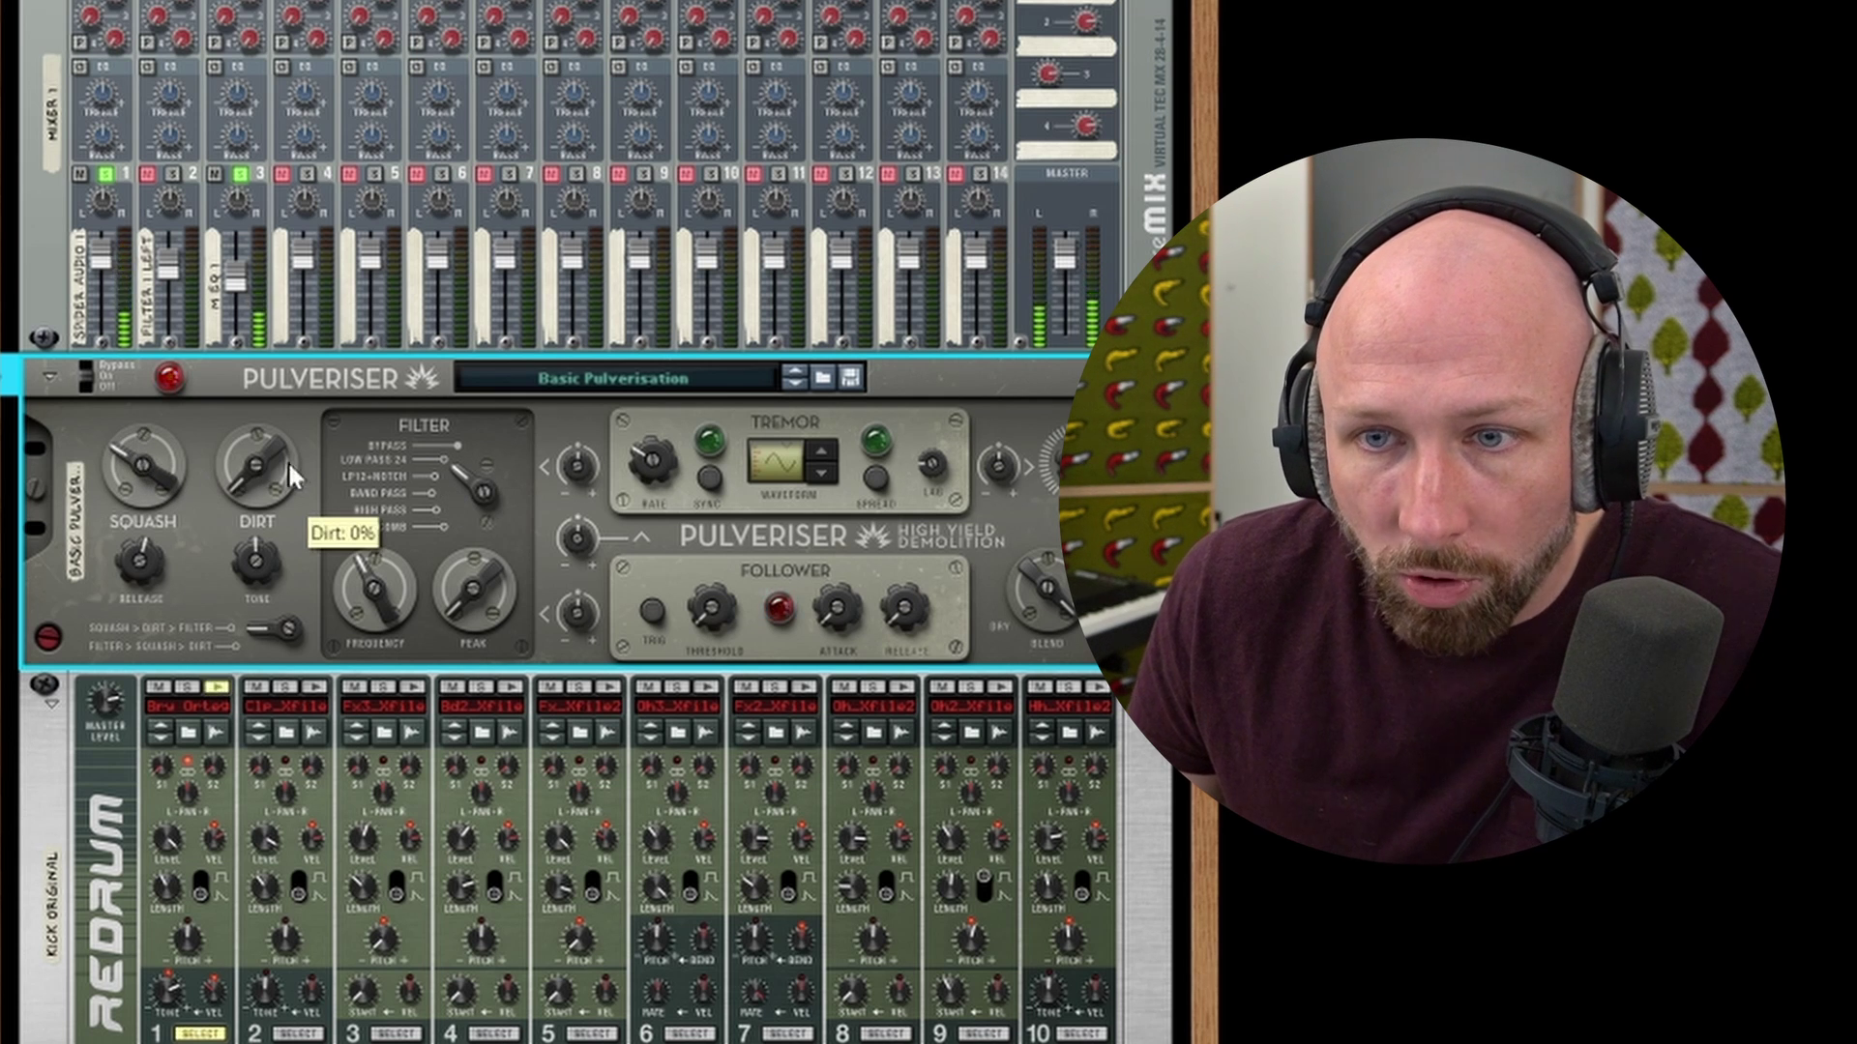
drag(264, 449, 254, 468)
drag(137, 454, 135, 462)
drag(270, 480, 281, 474)
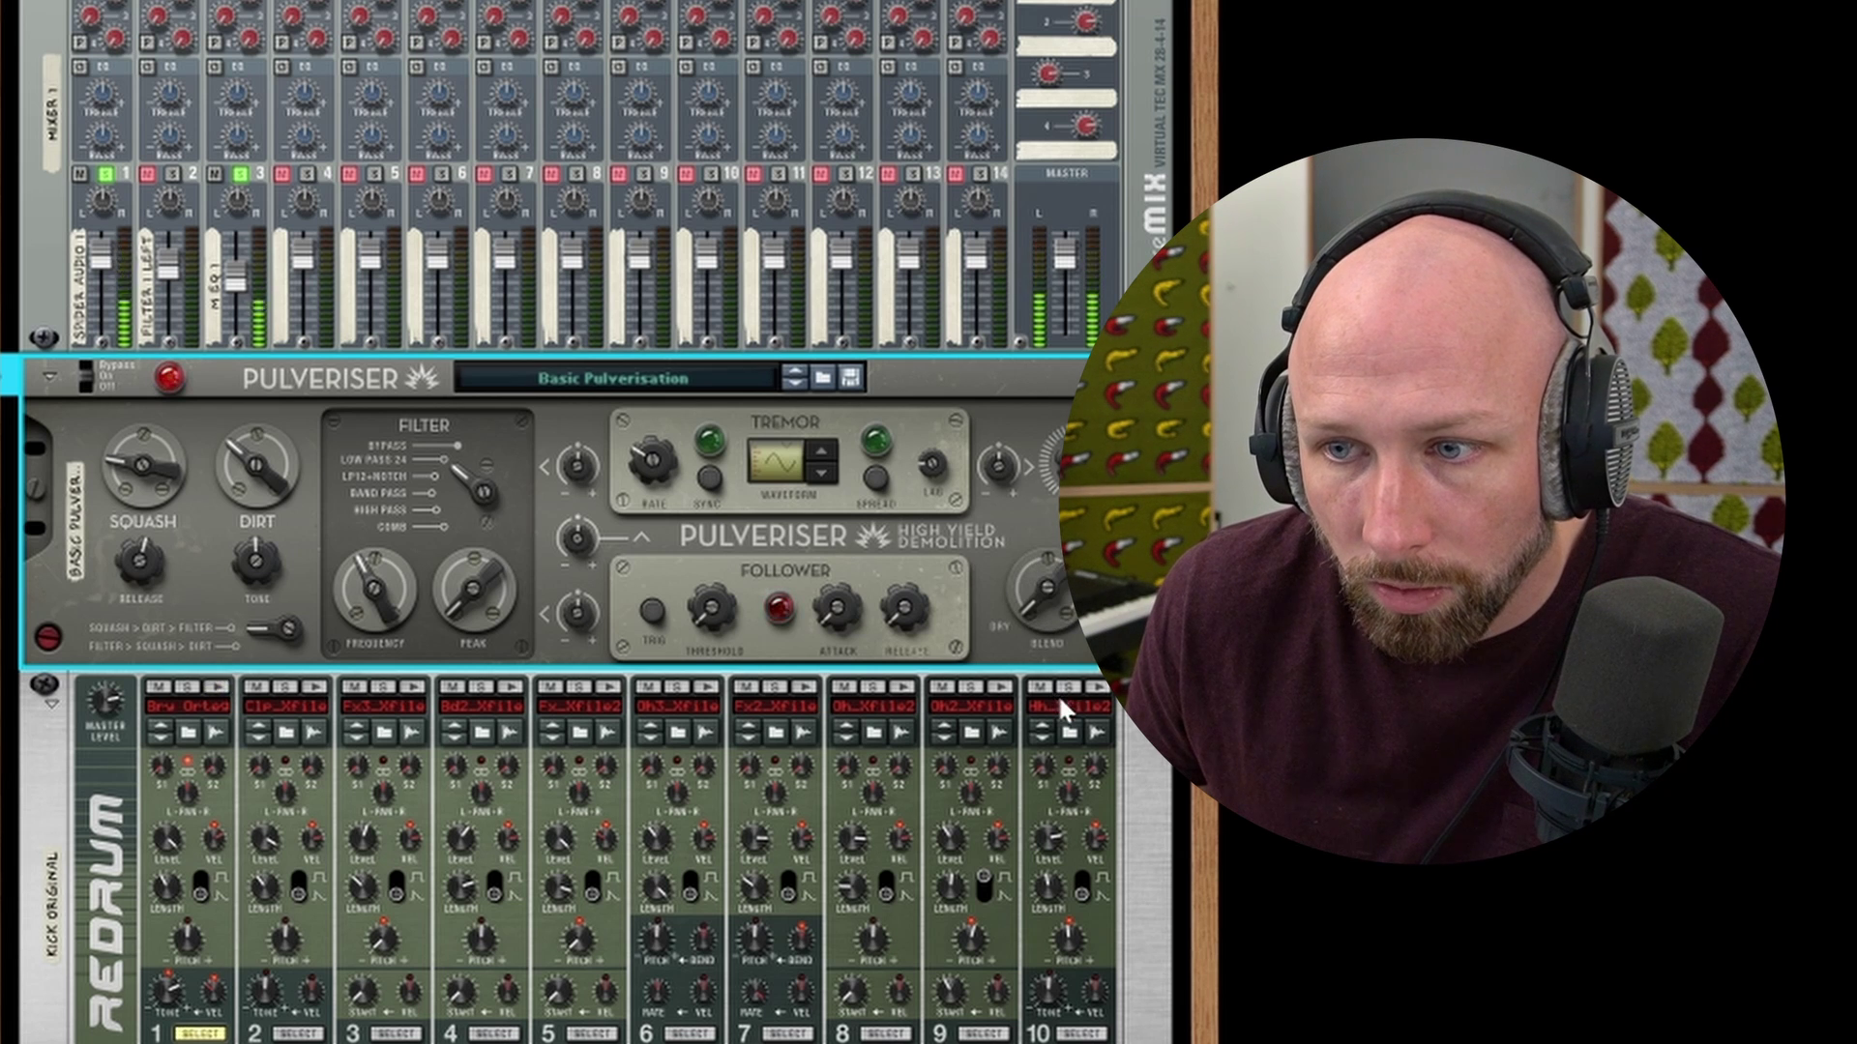
Fine-tune the Pulveriser's dry/wet blend by ear while the pattern plays
drag(1045, 604, 1064, 610)
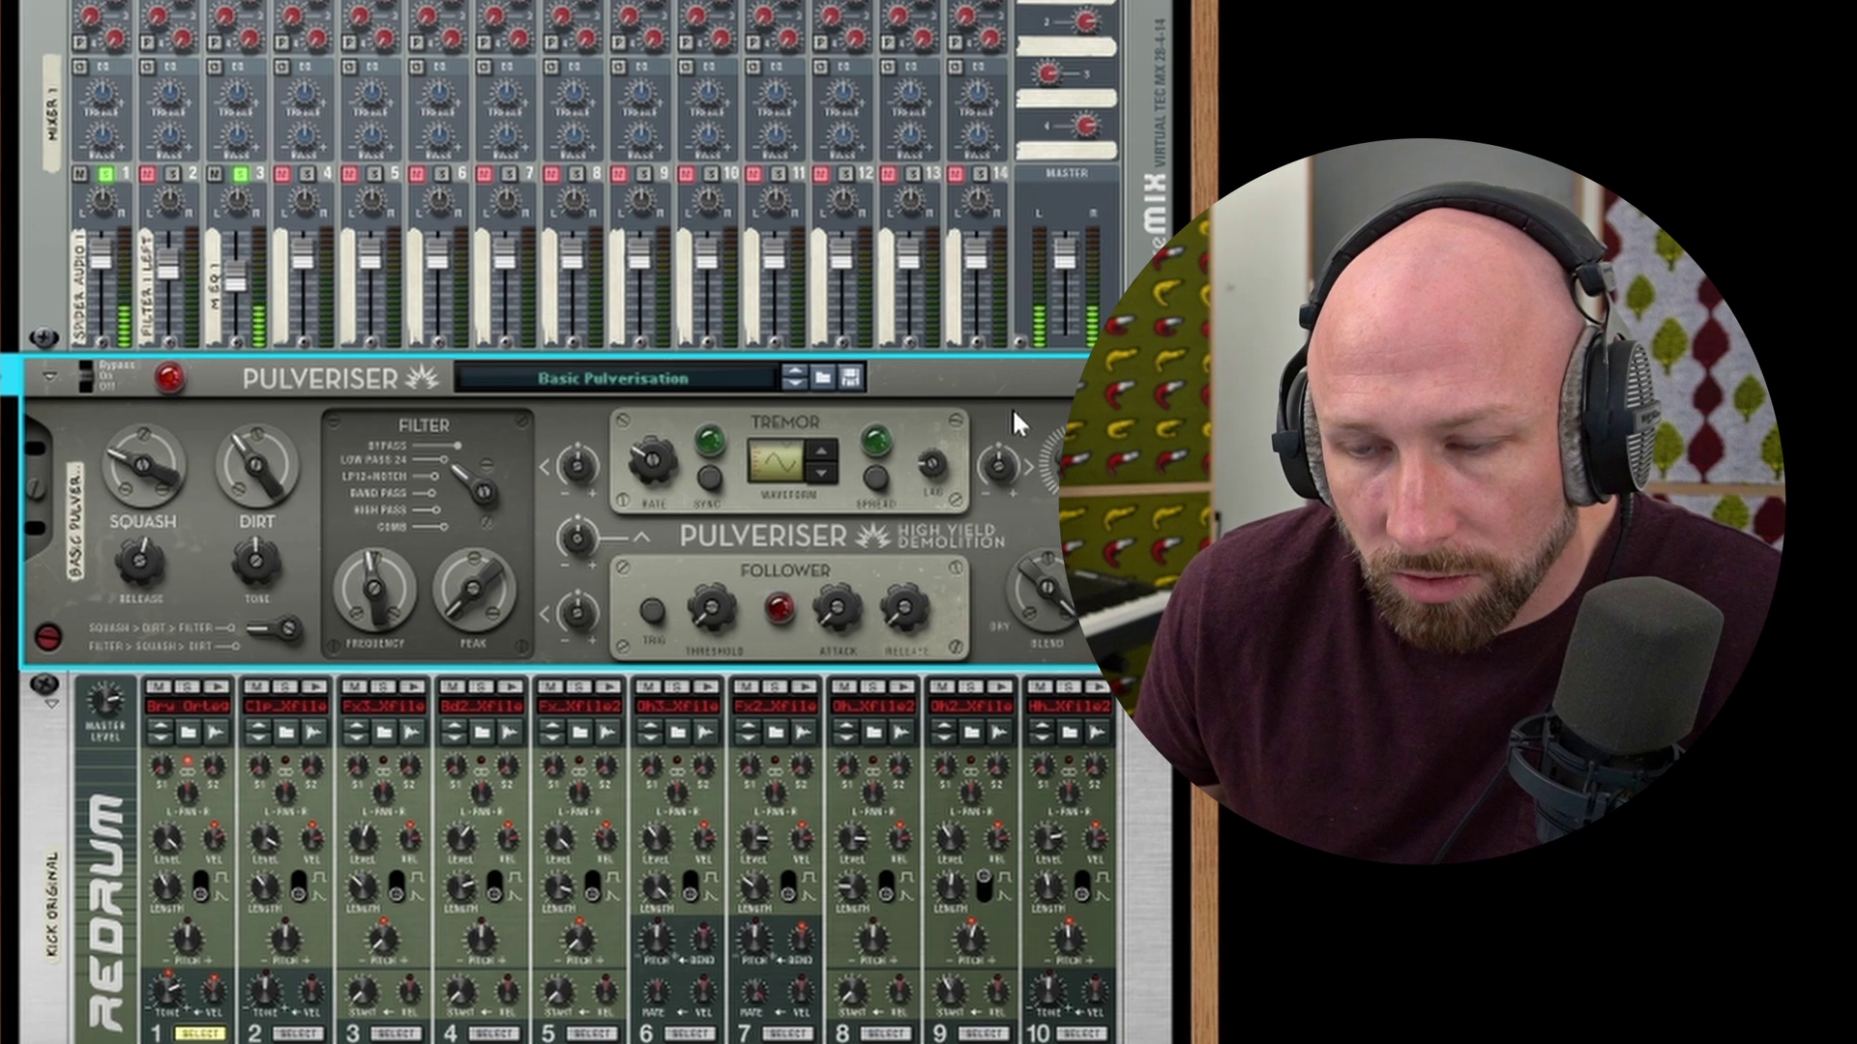
drag(1044, 585, 1029, 613)
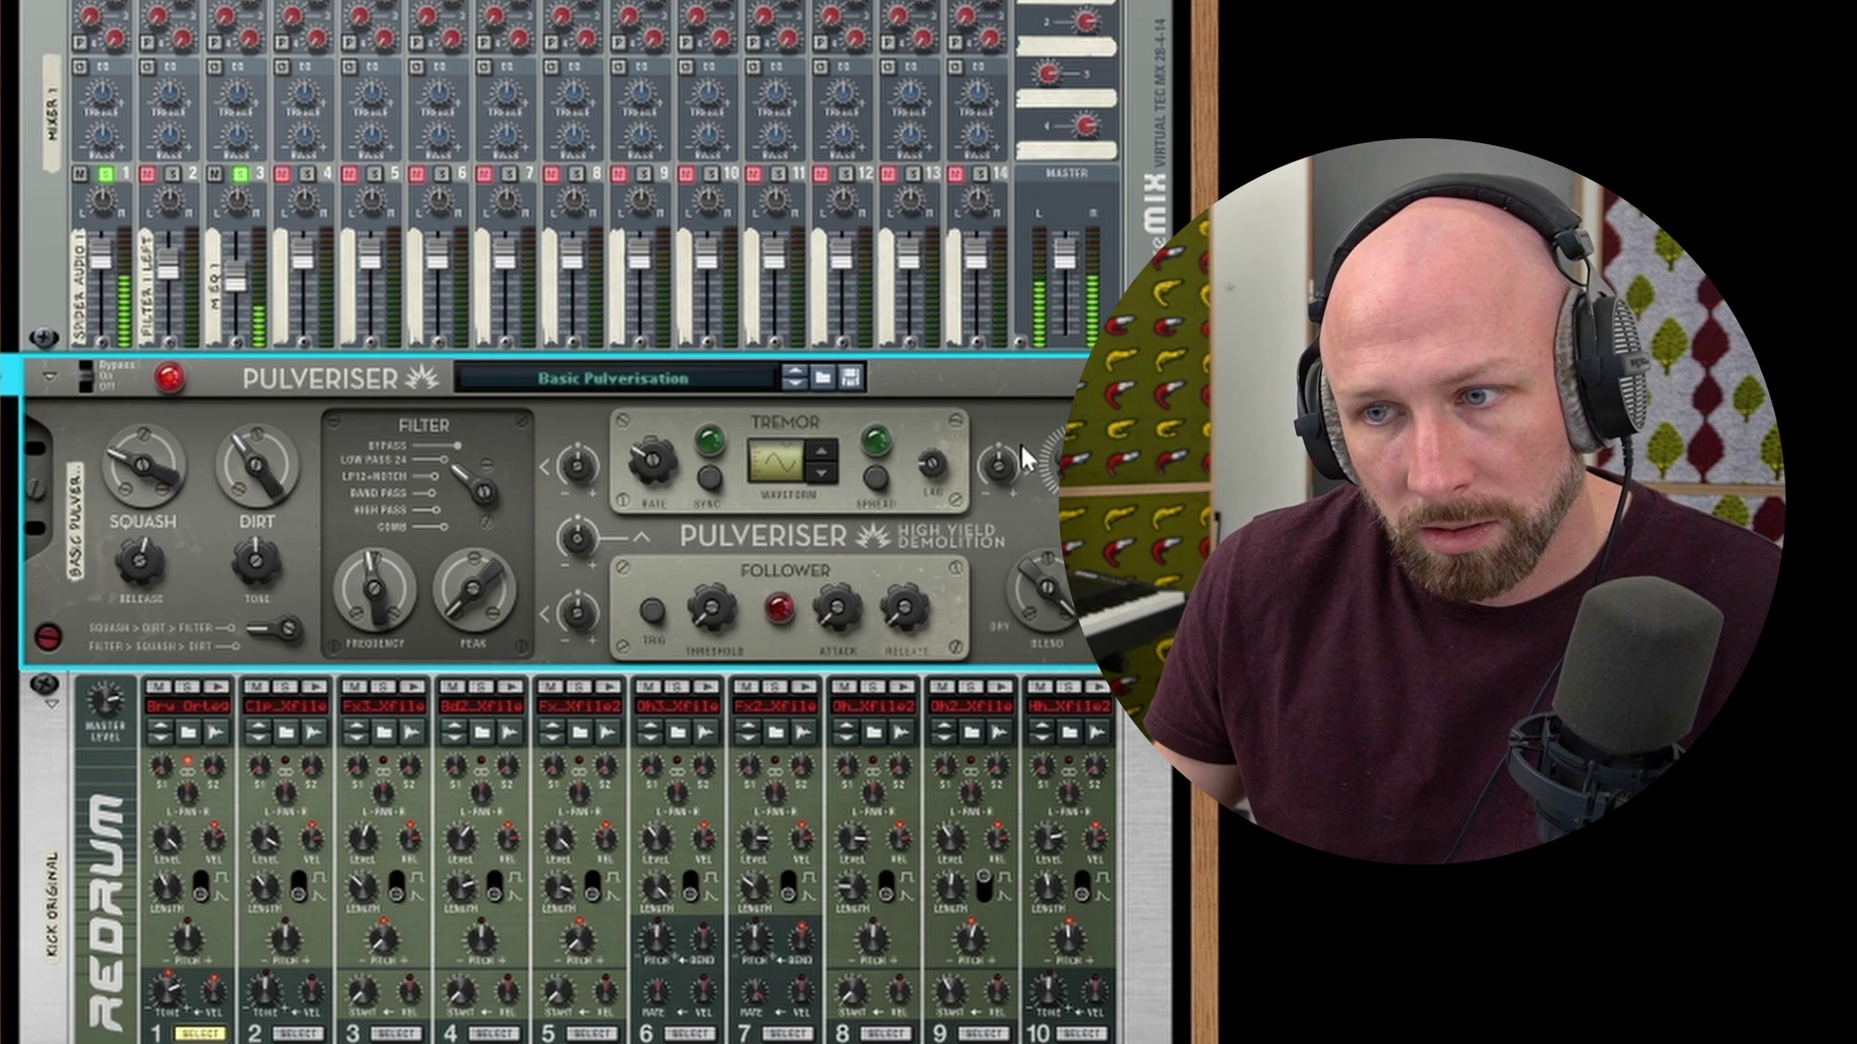
drag(1035, 565, 1044, 629)
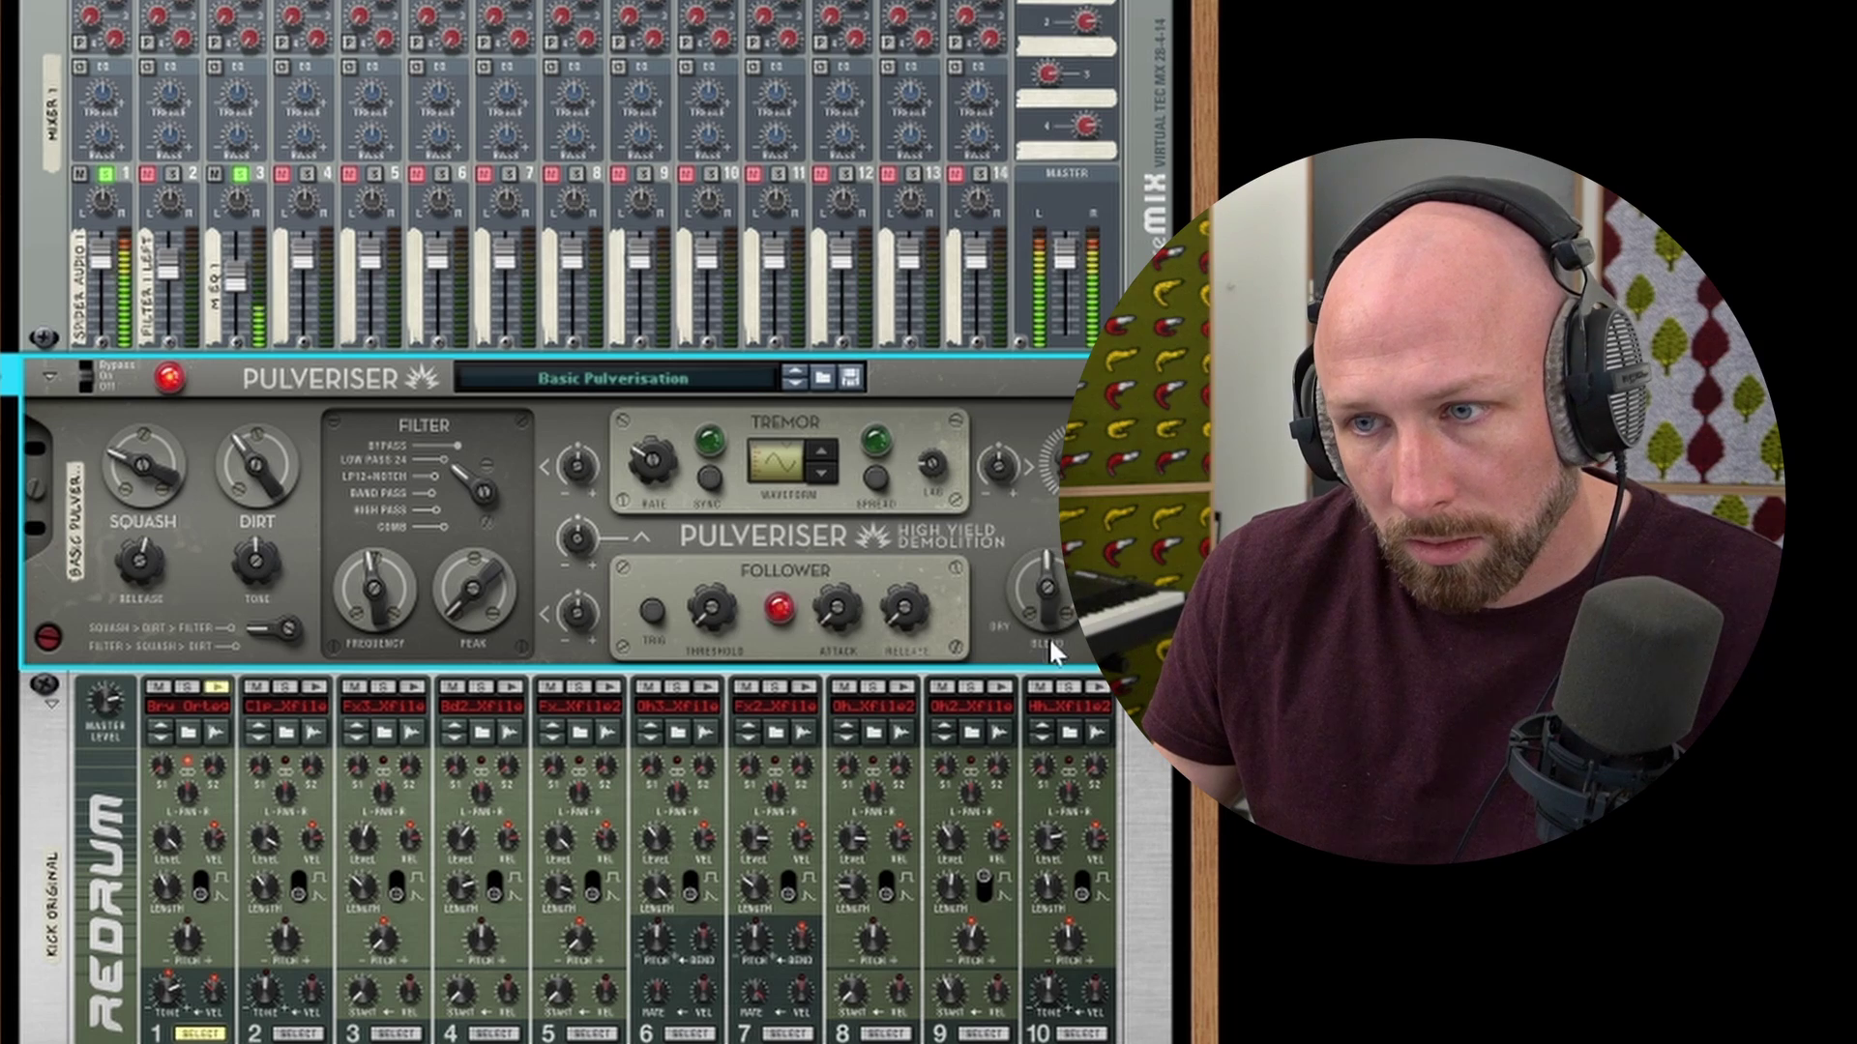
Toggle the mute on mixer channel 3 while the pattern plays to compare the kick with and without that rumble layer
scroll(822, 919, down, 8)
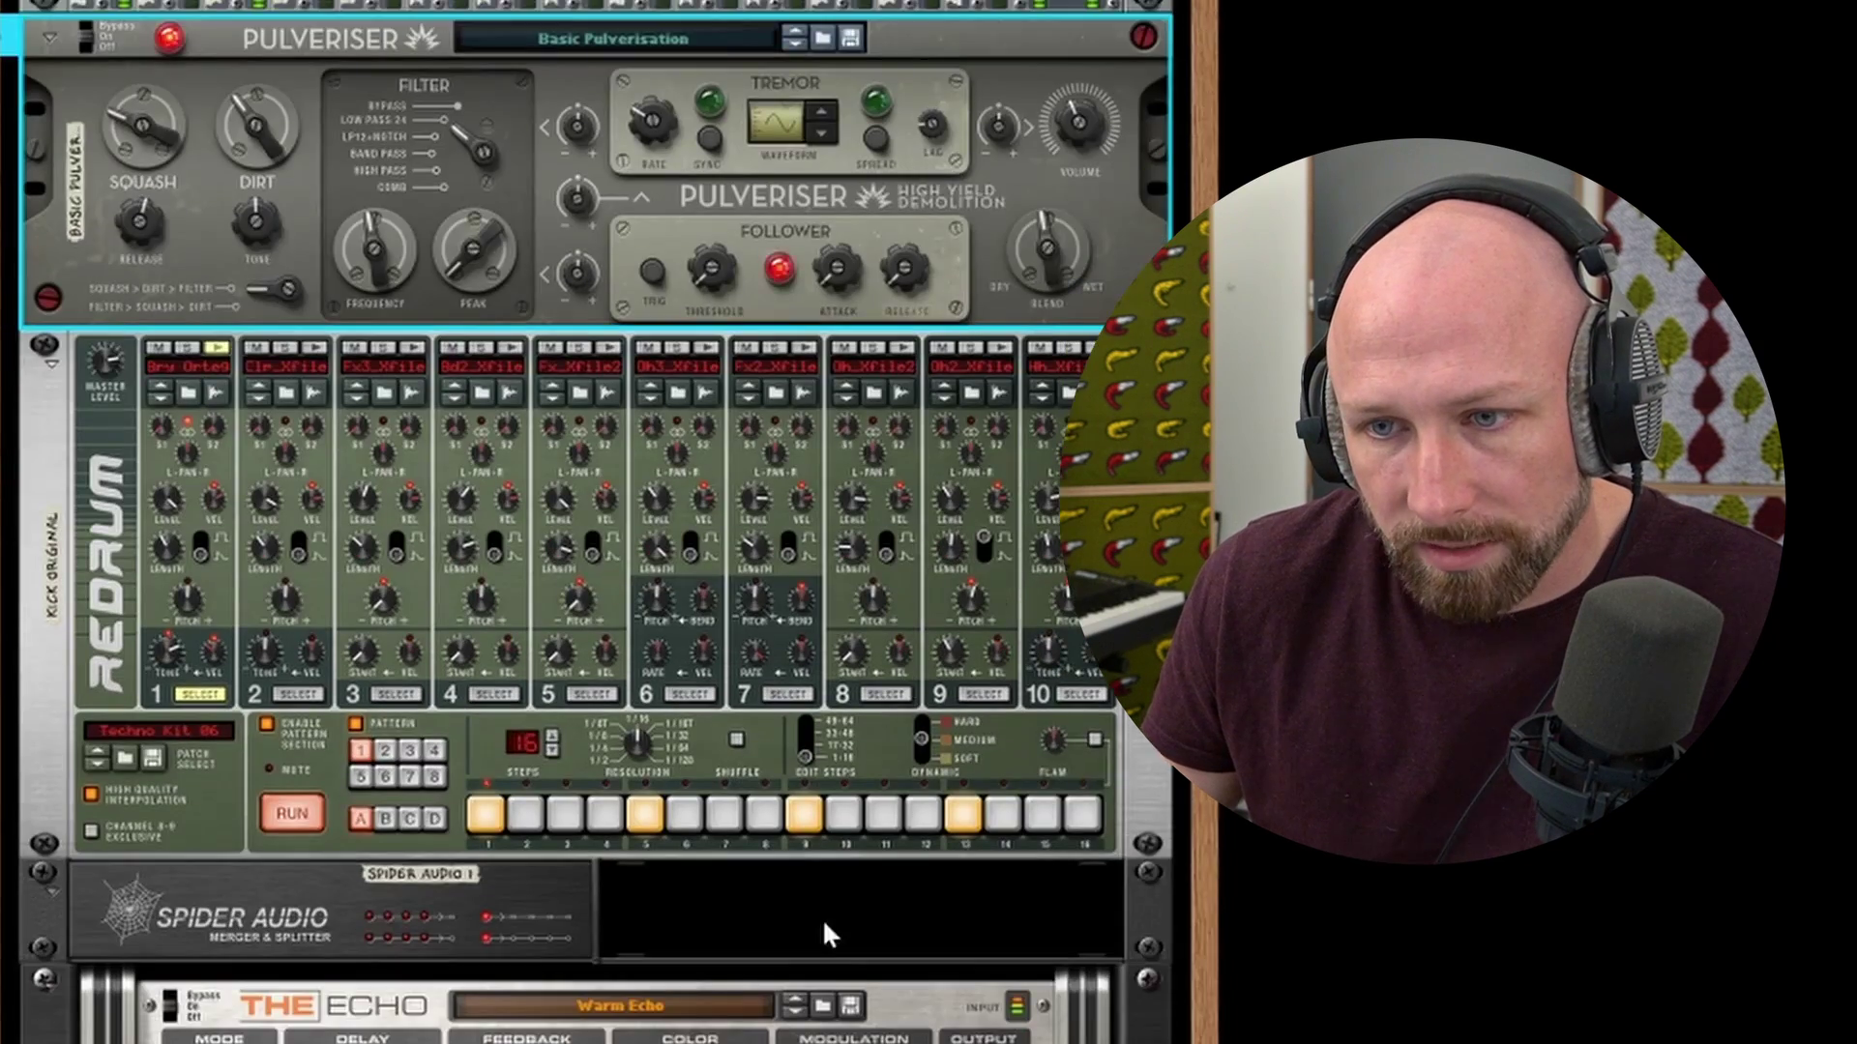
scroll(812, 909, up, 10)
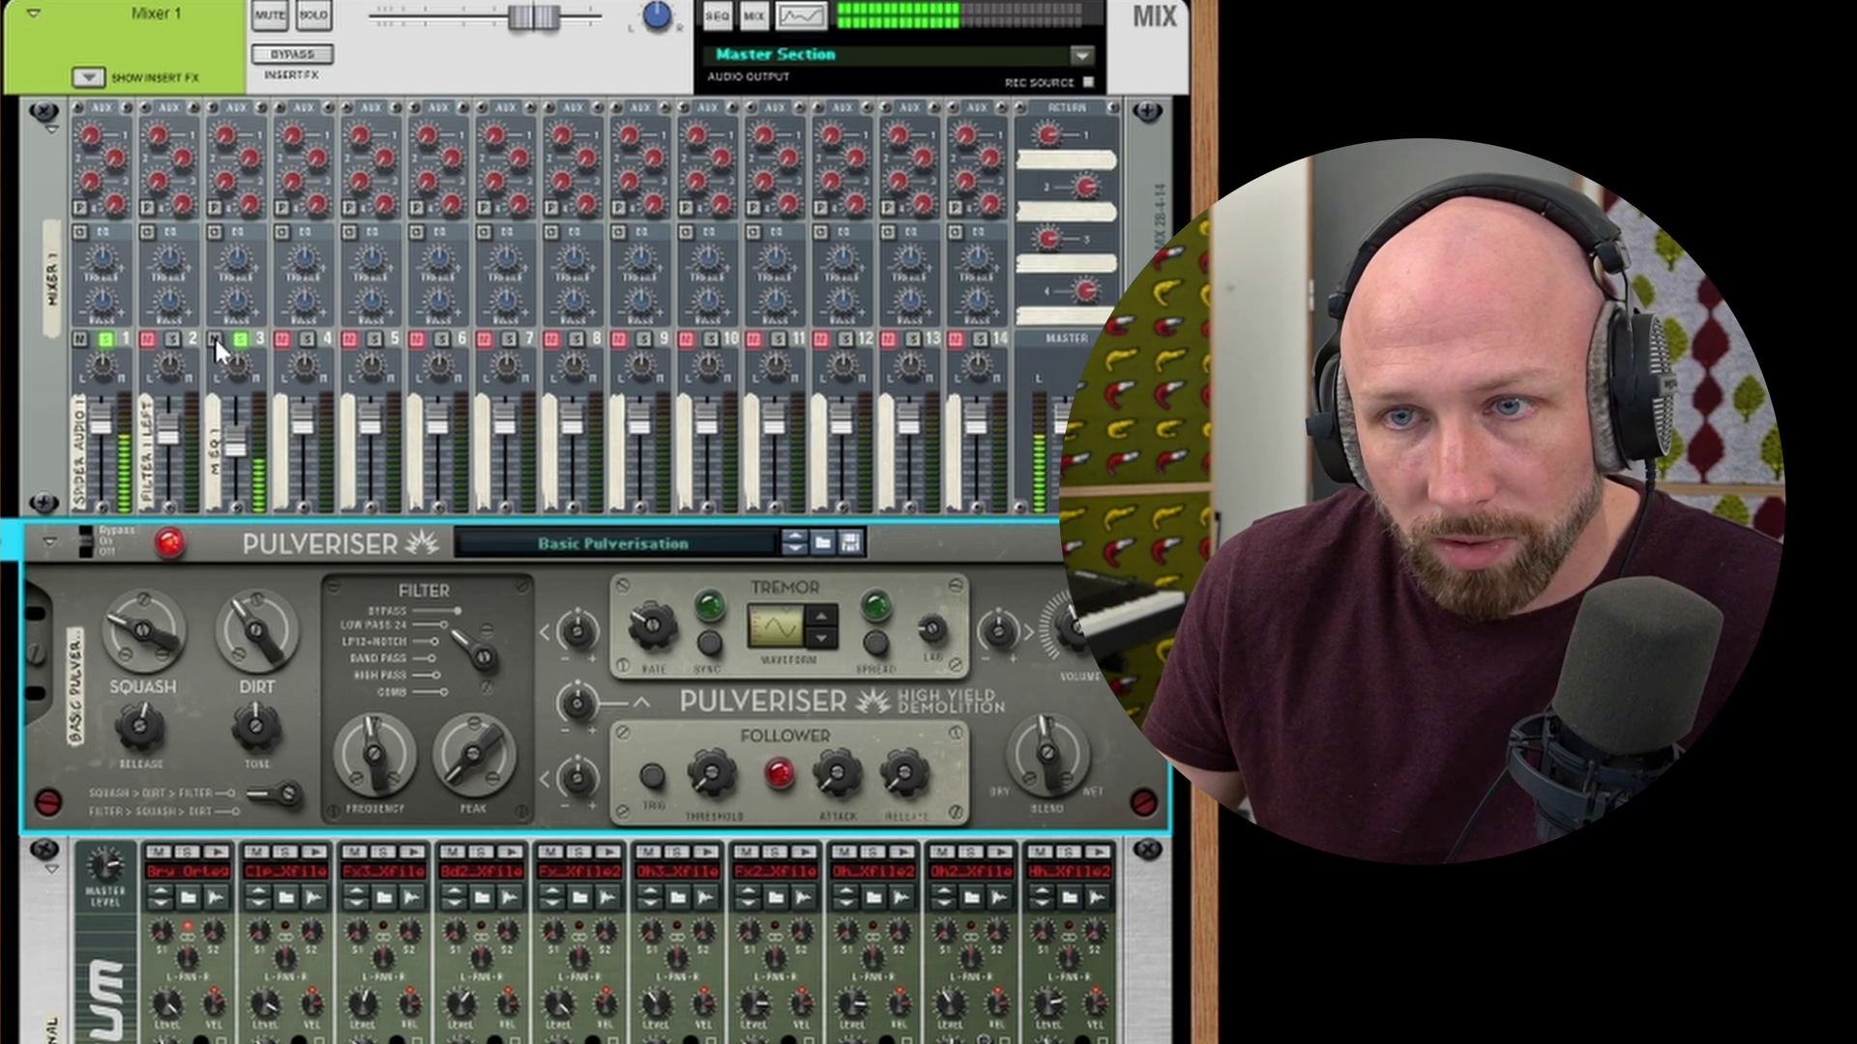
click(214, 339)
scroll(623, 791, up, 2)
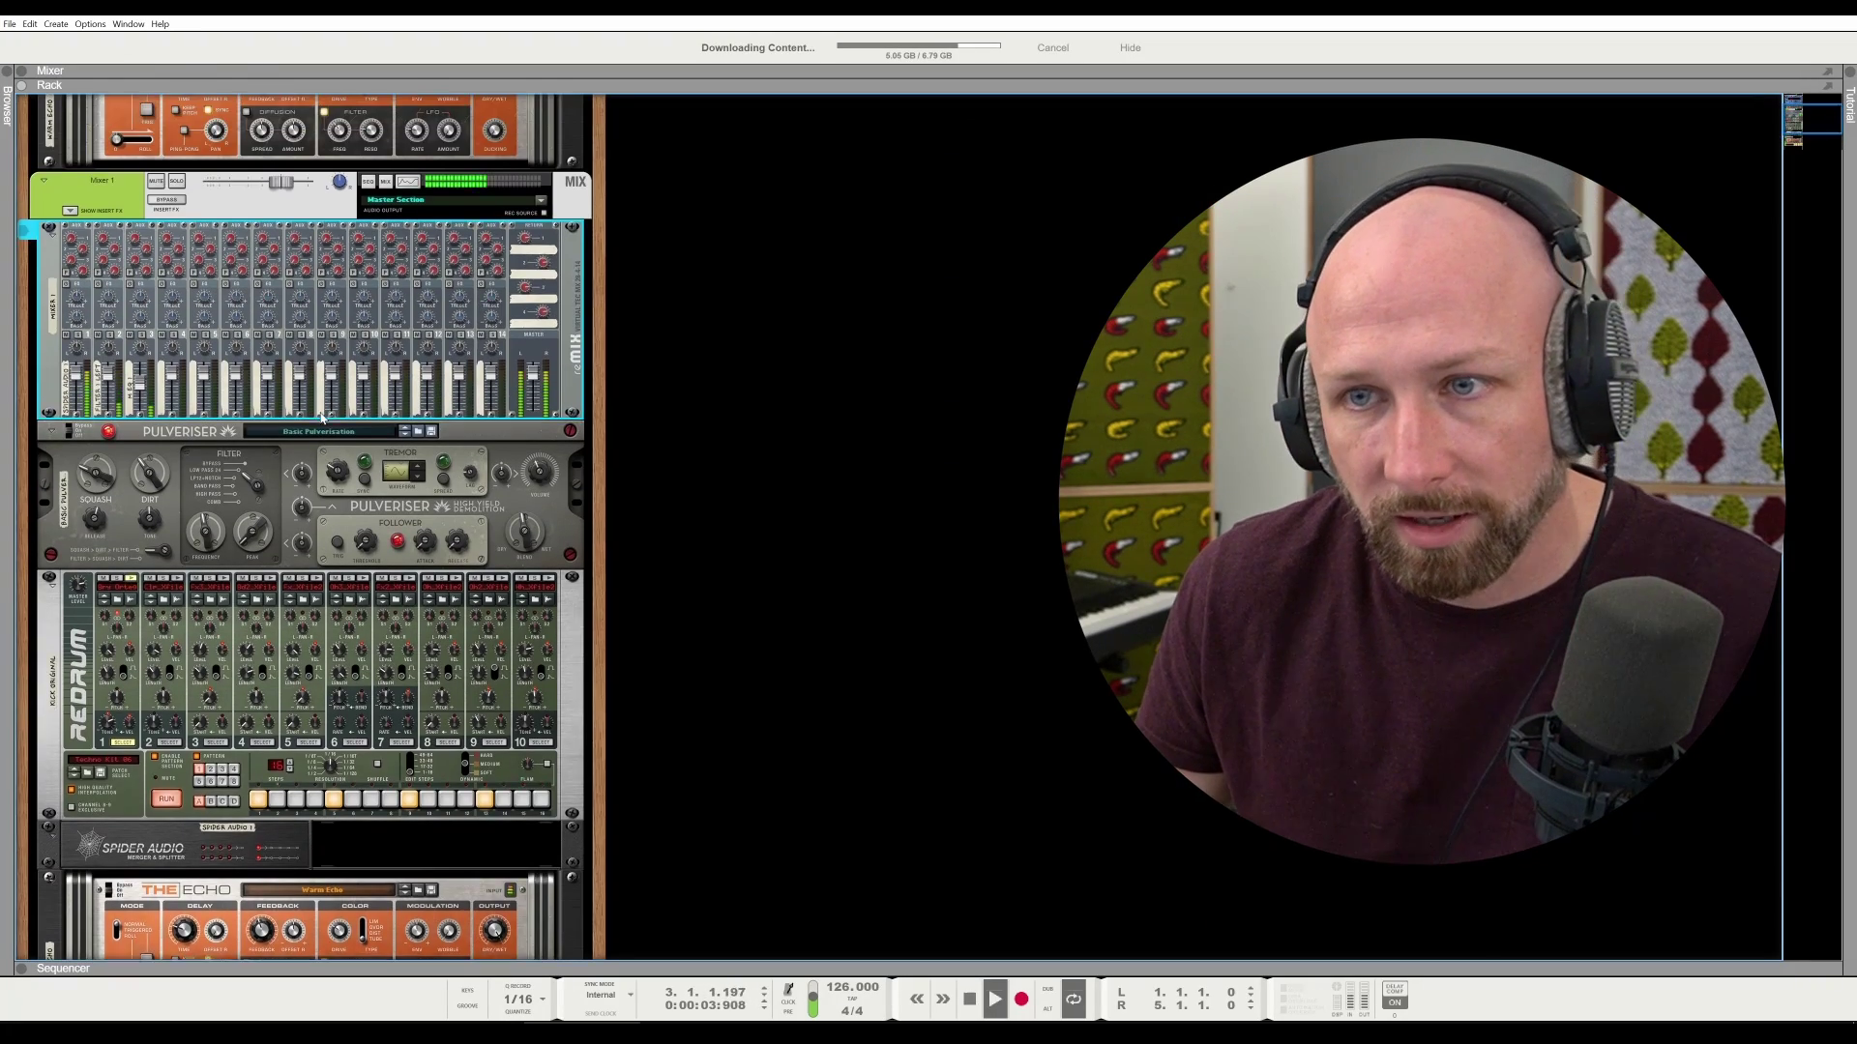
scroll(321, 418, up, 2)
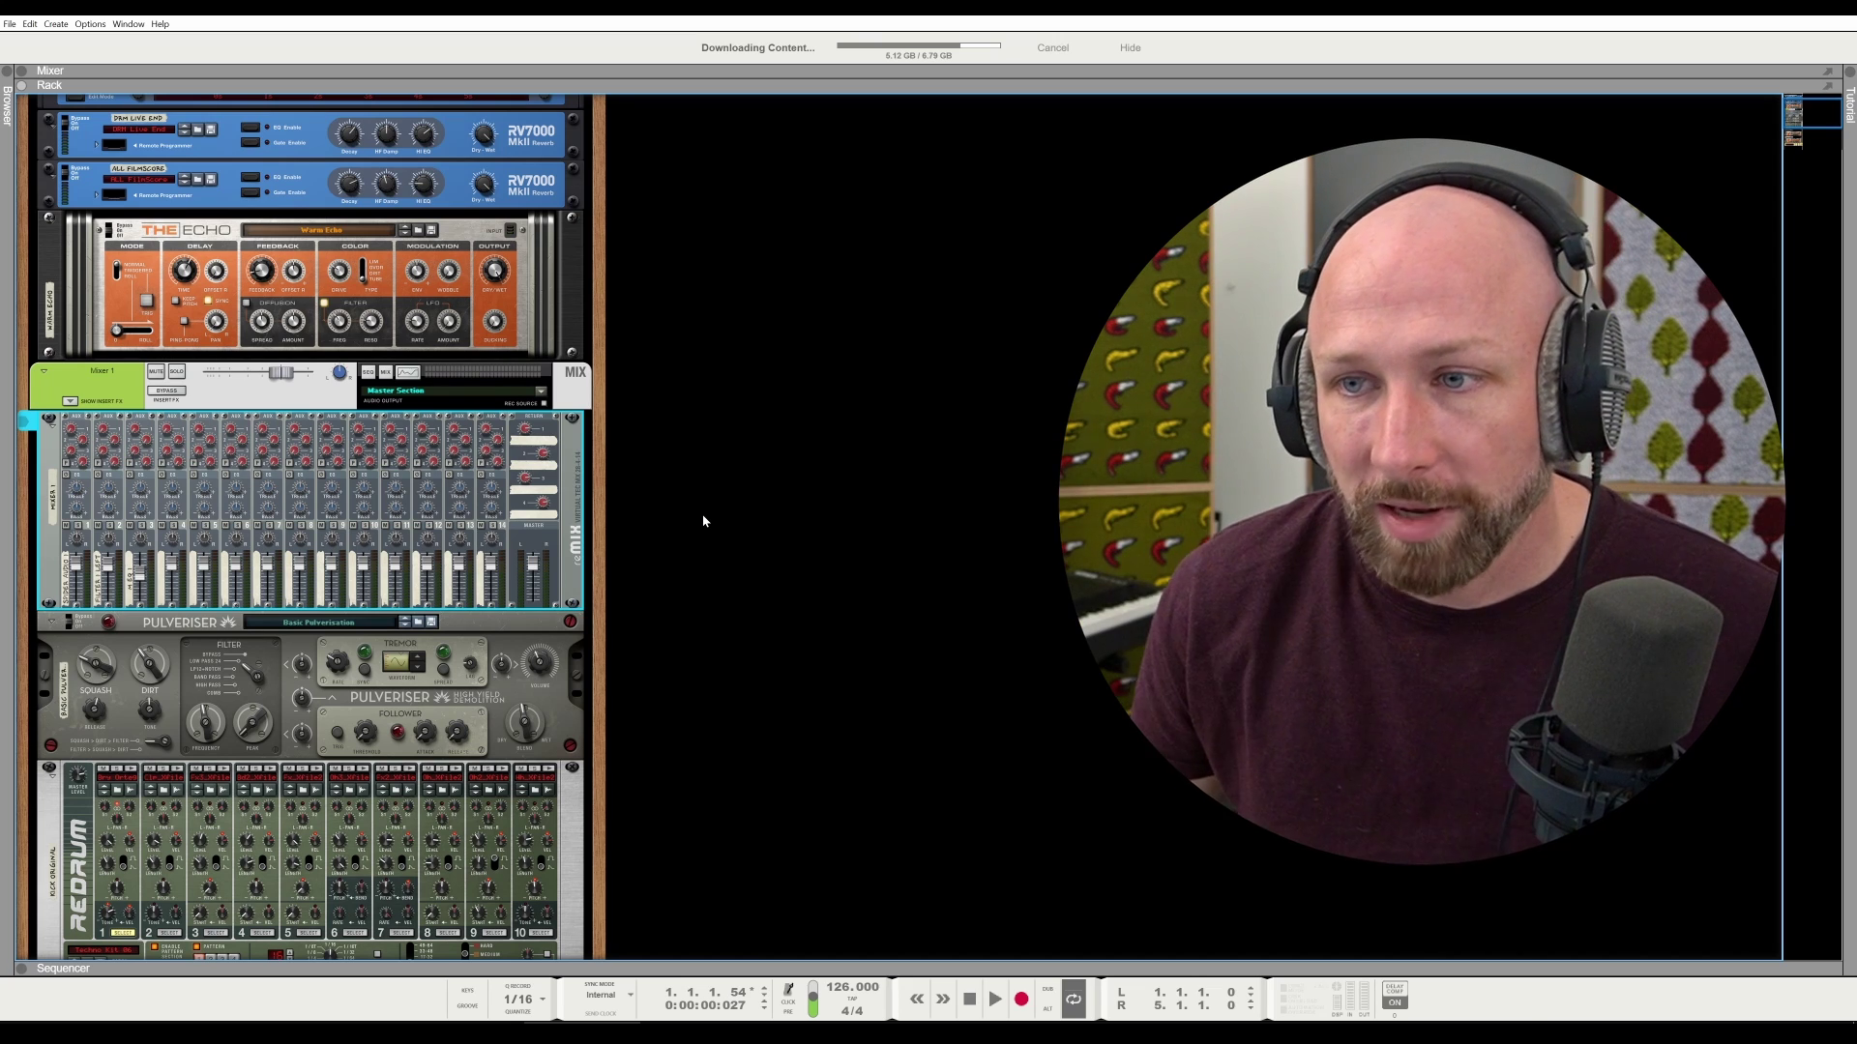
Create a mix channel named Hihats in a new rack column and add a Redrum drum computer to it
scroll(634, 537, down, 3)
scroll(634, 534, down, 5)
scroll(555, 620, up, 3)
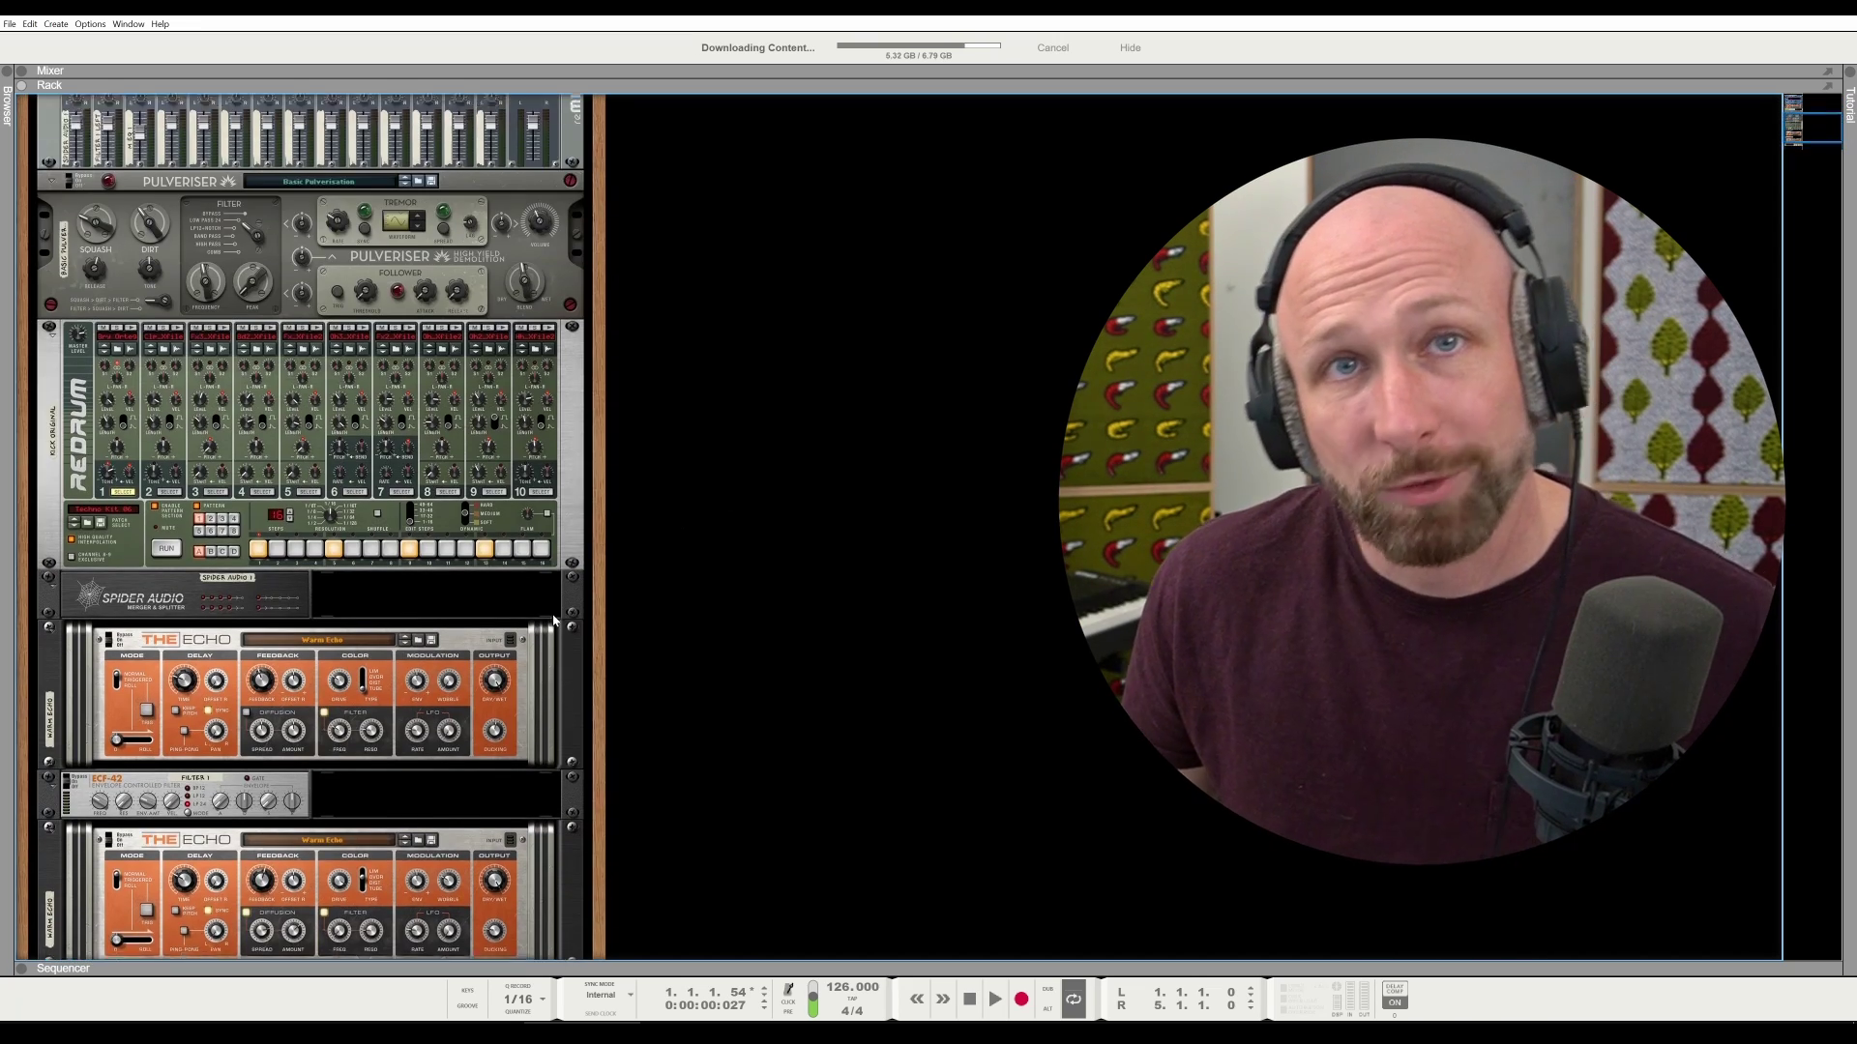
scroll(555, 620, down, 3)
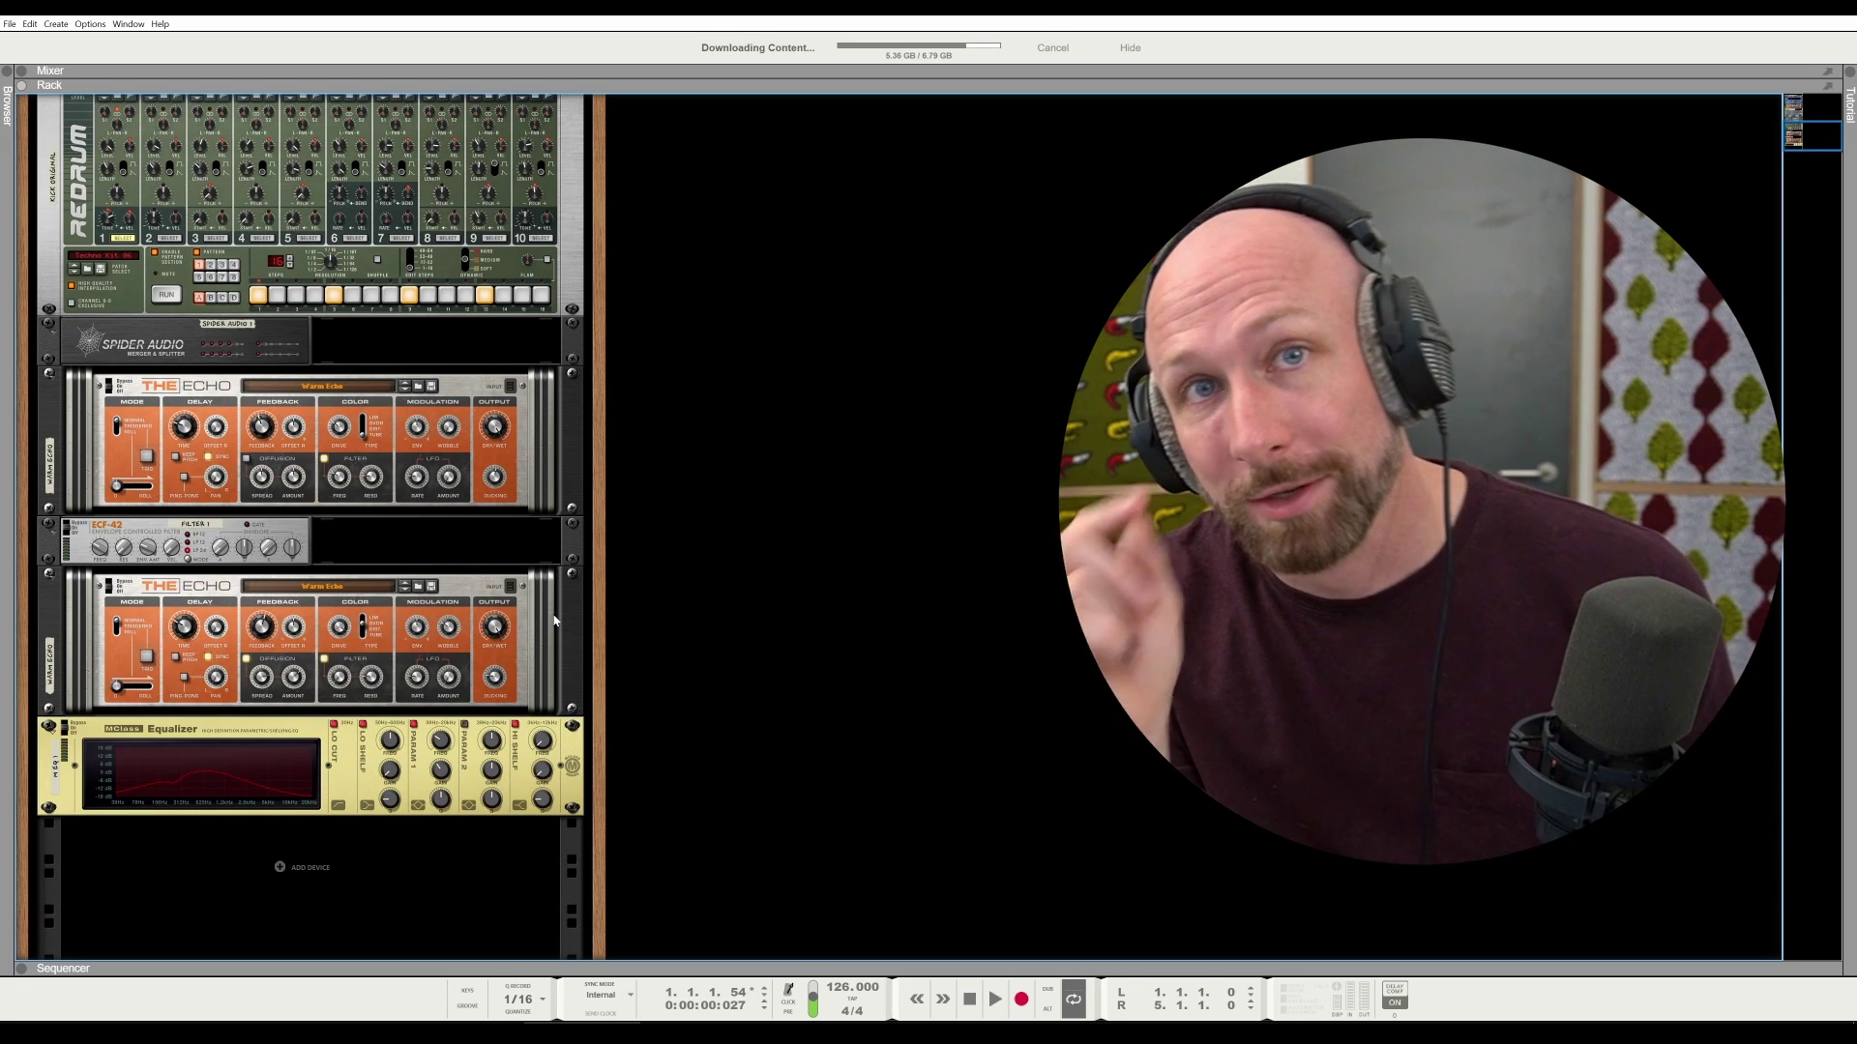
right_click(282, 868)
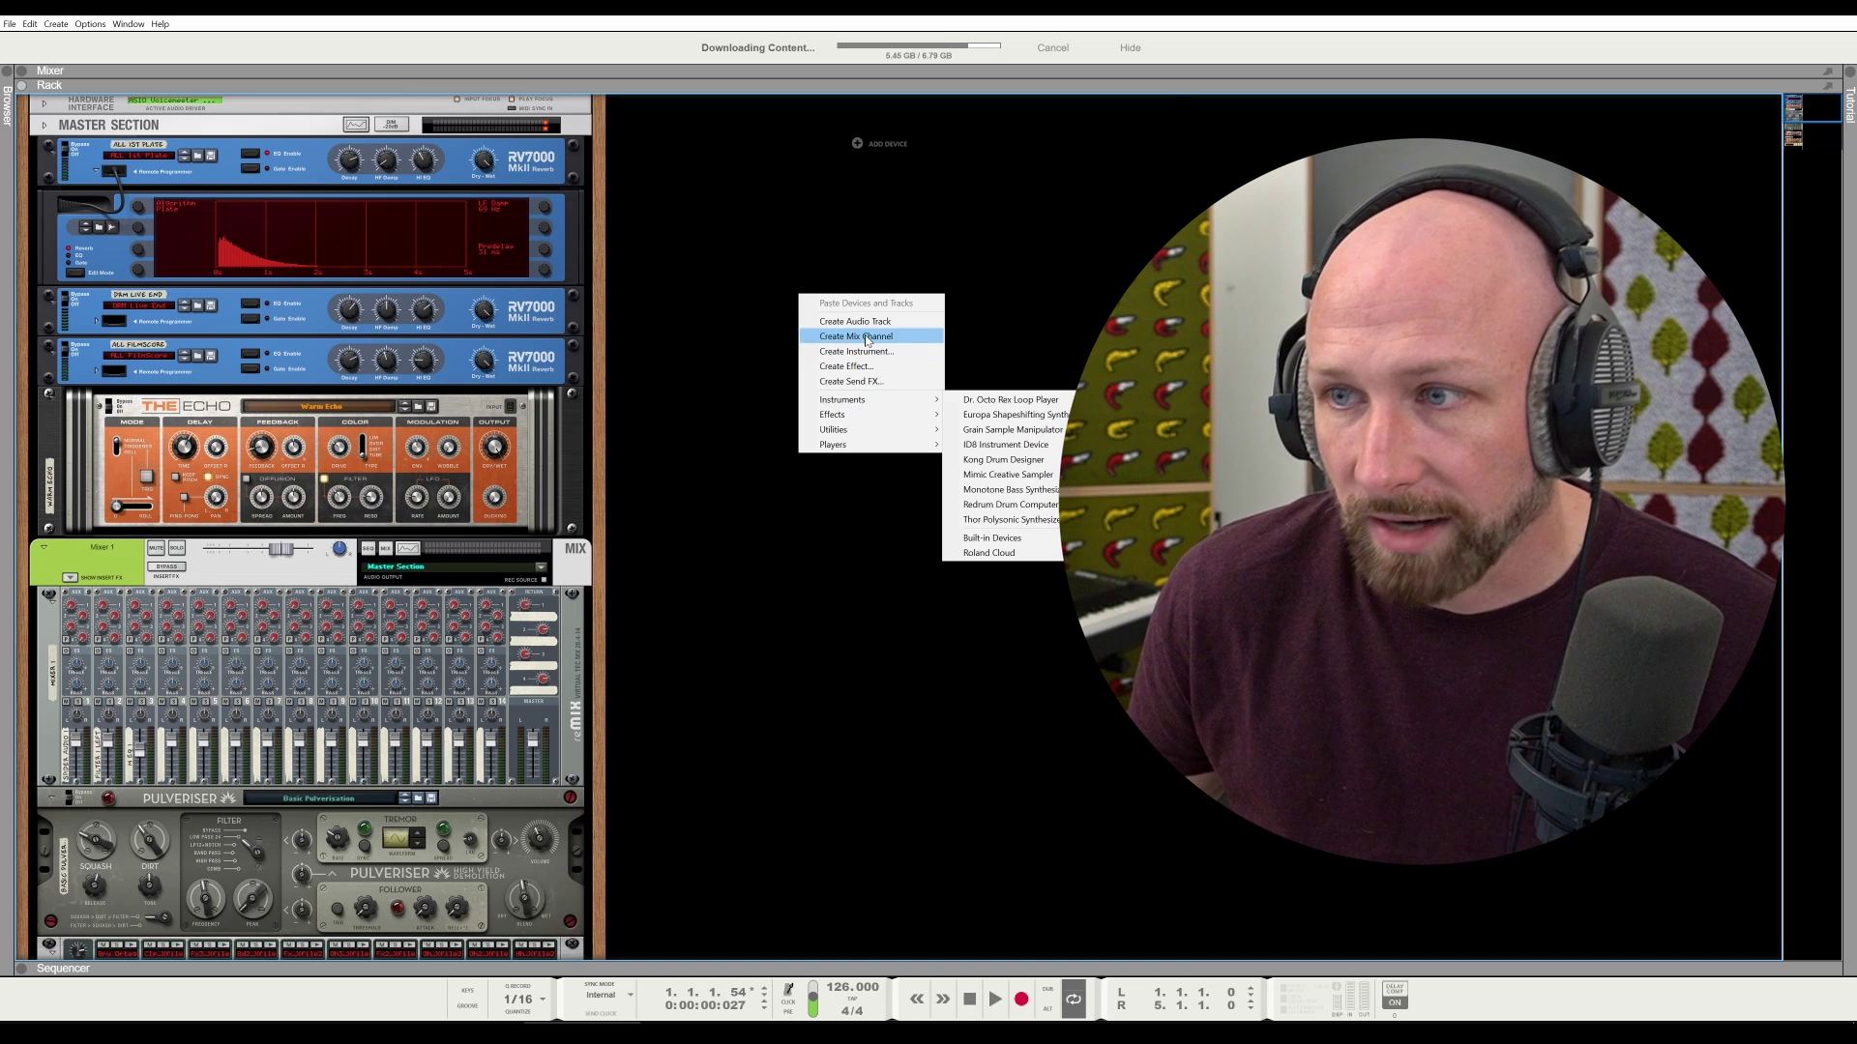
click(834, 343)
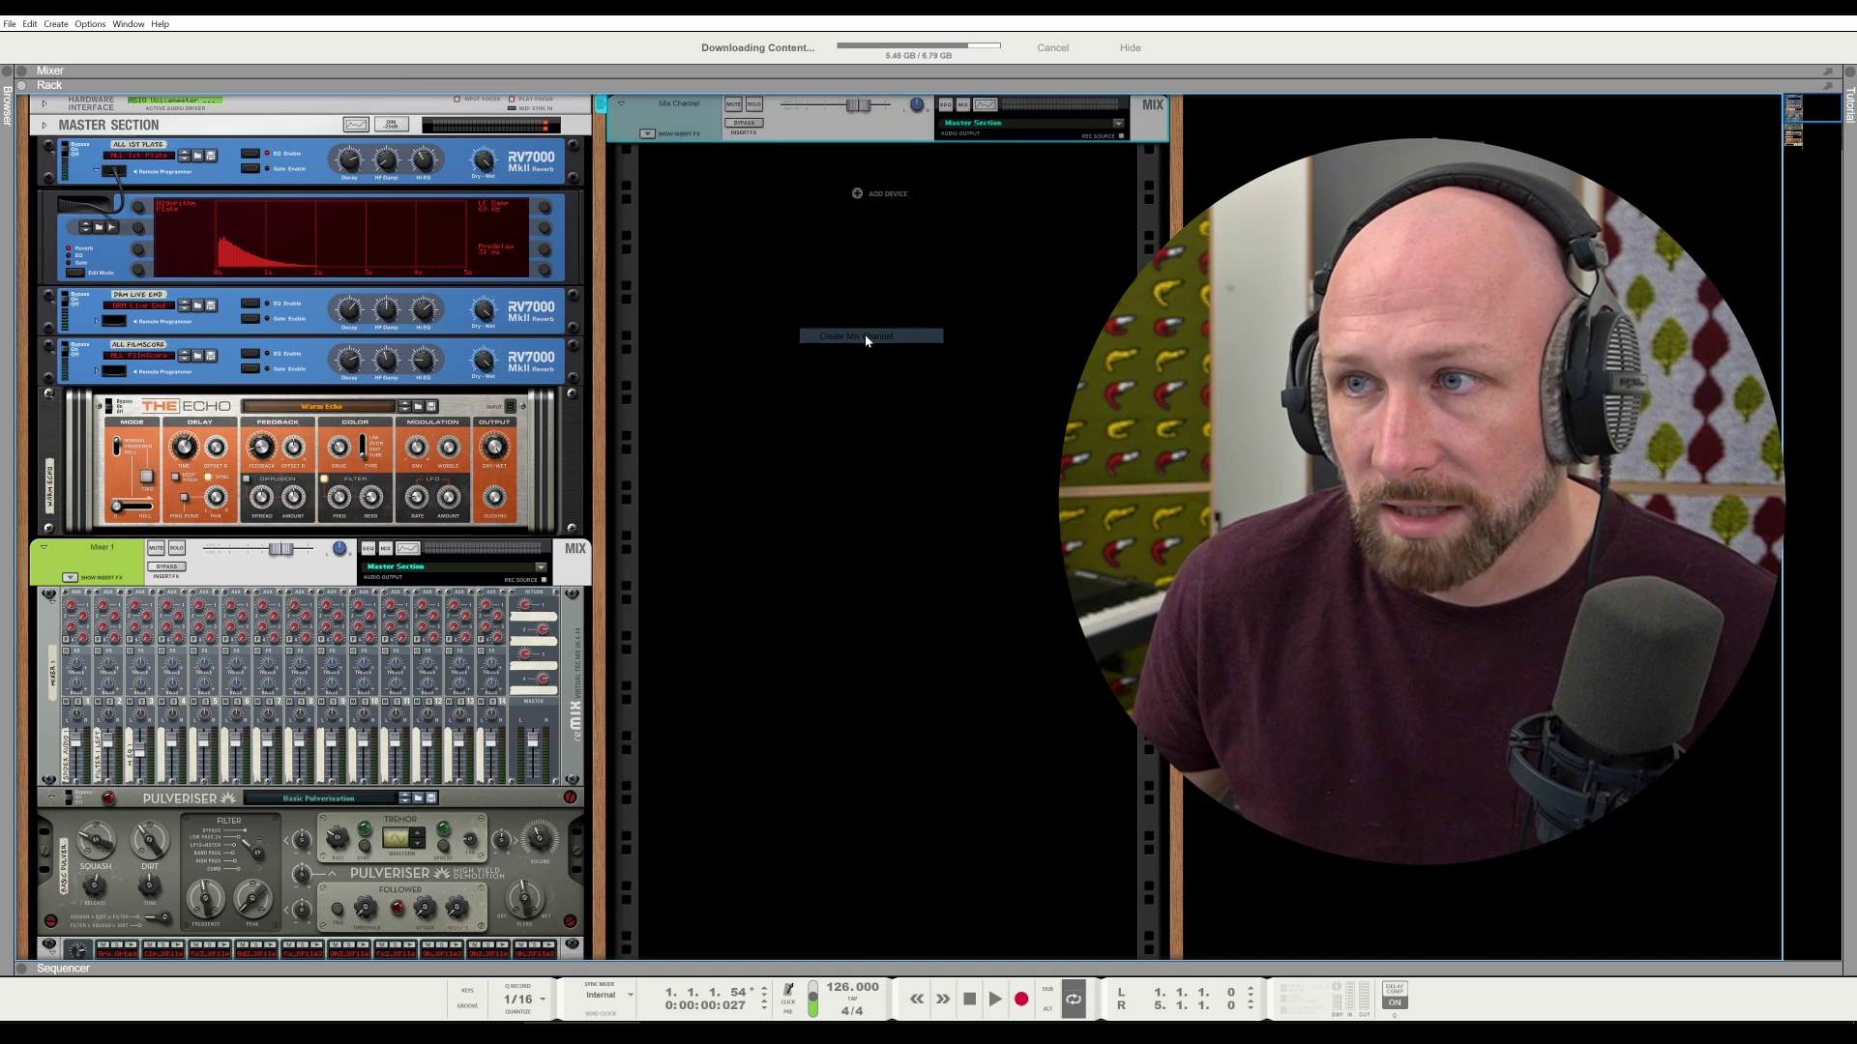
right_click(856, 194)
mouse_move(940, 298)
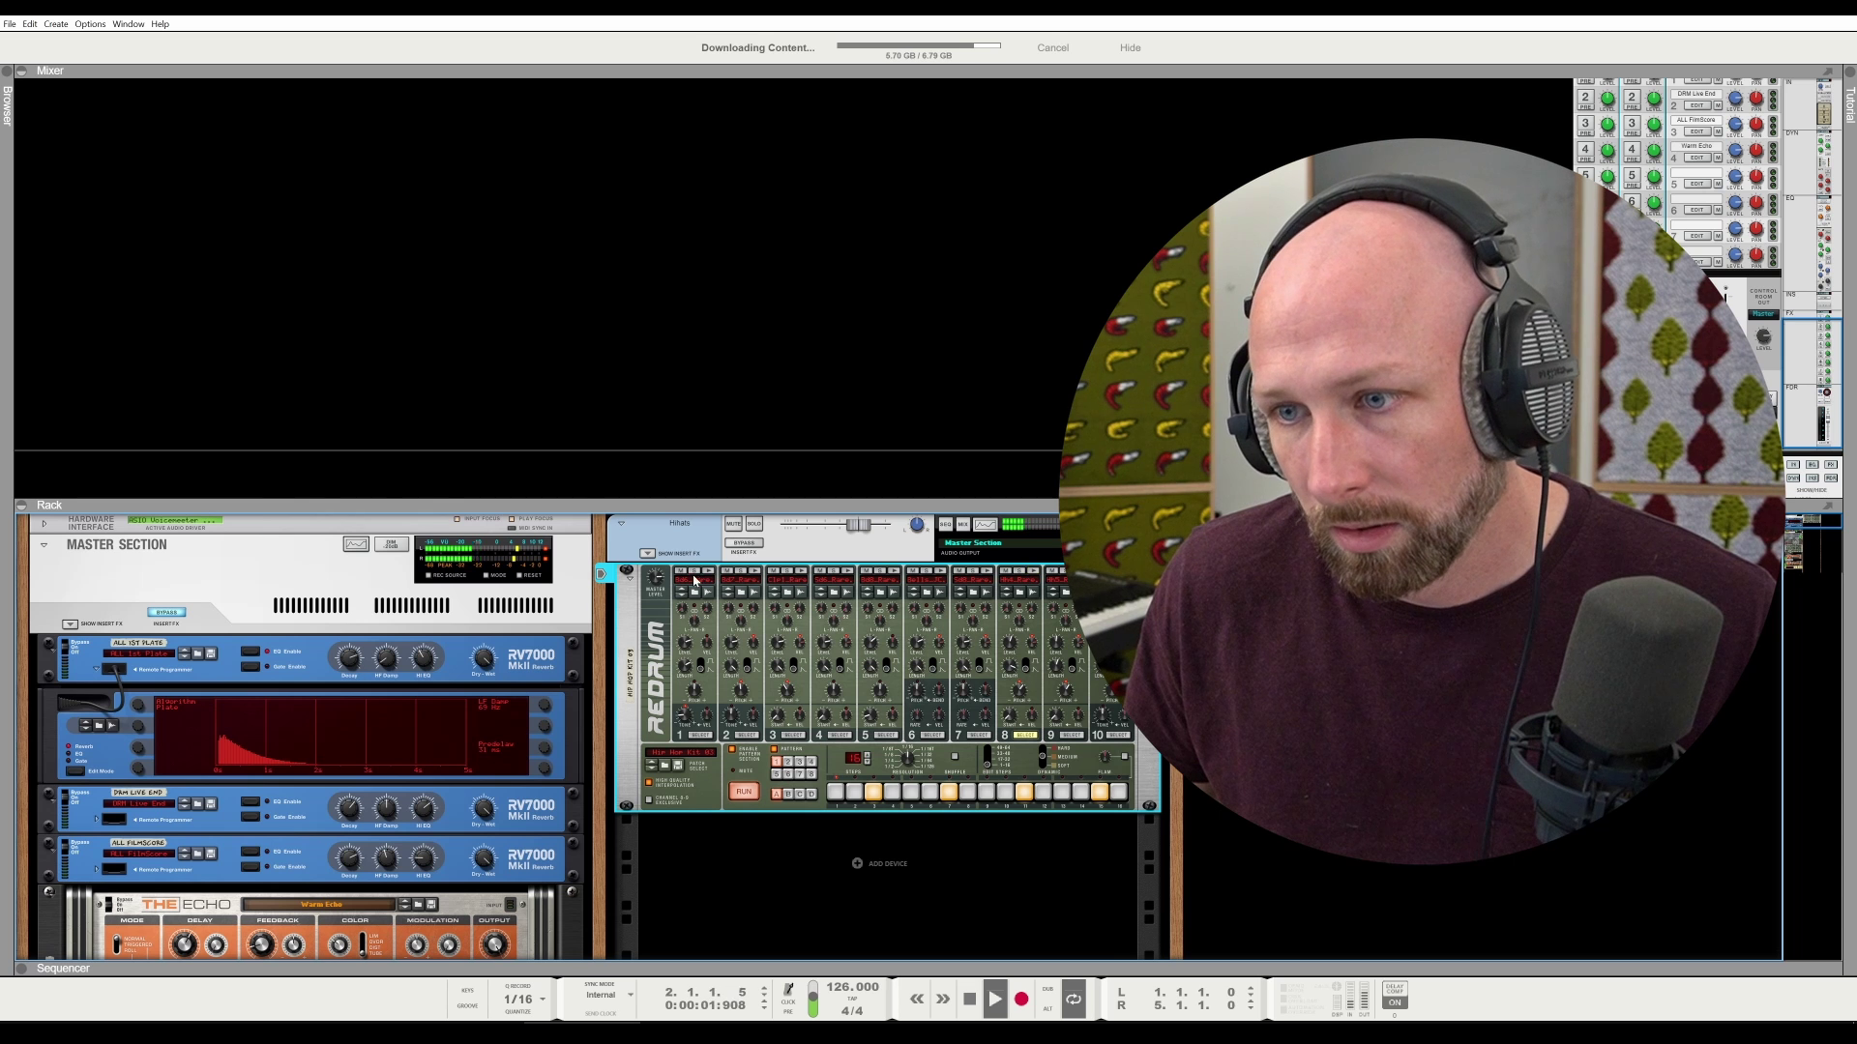
Load the Hh2_Xtc6.wav hi-hat sample into drum channel 8 of the new Redrum and fill all sixteen pattern steps
click(1020, 576)
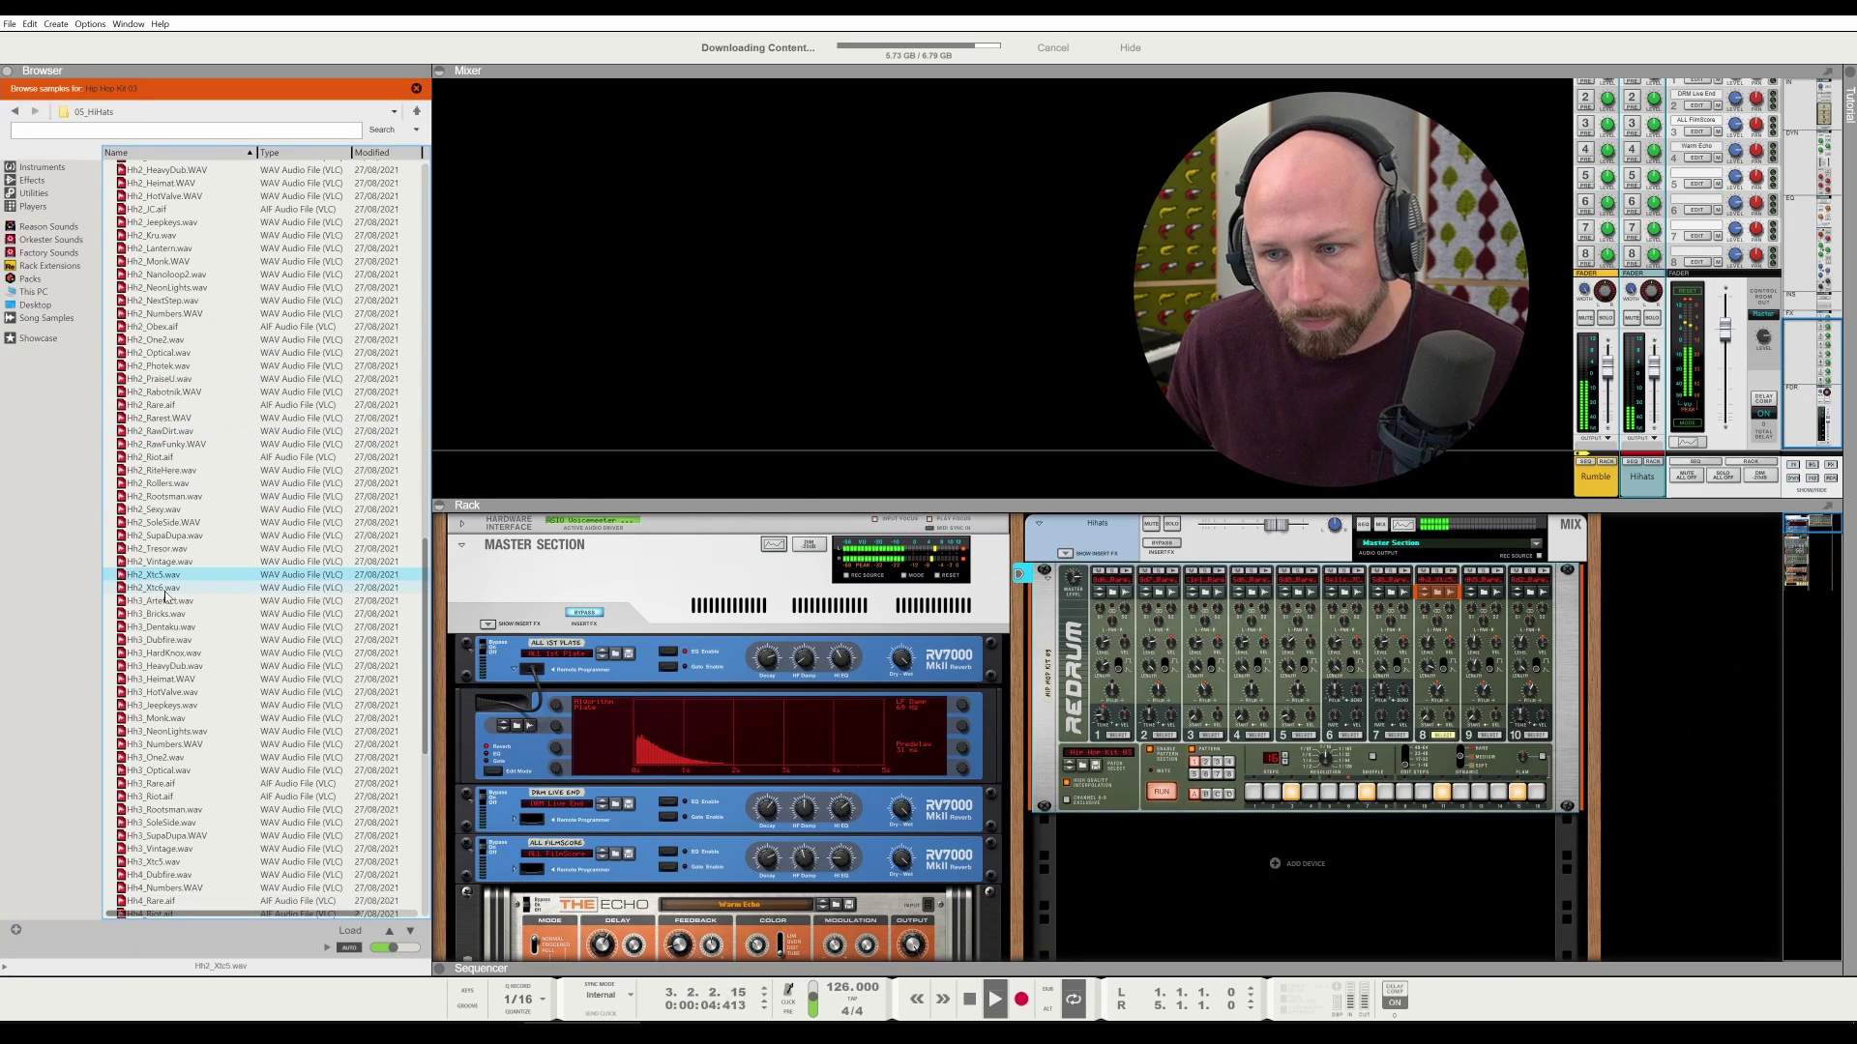
click(157, 588)
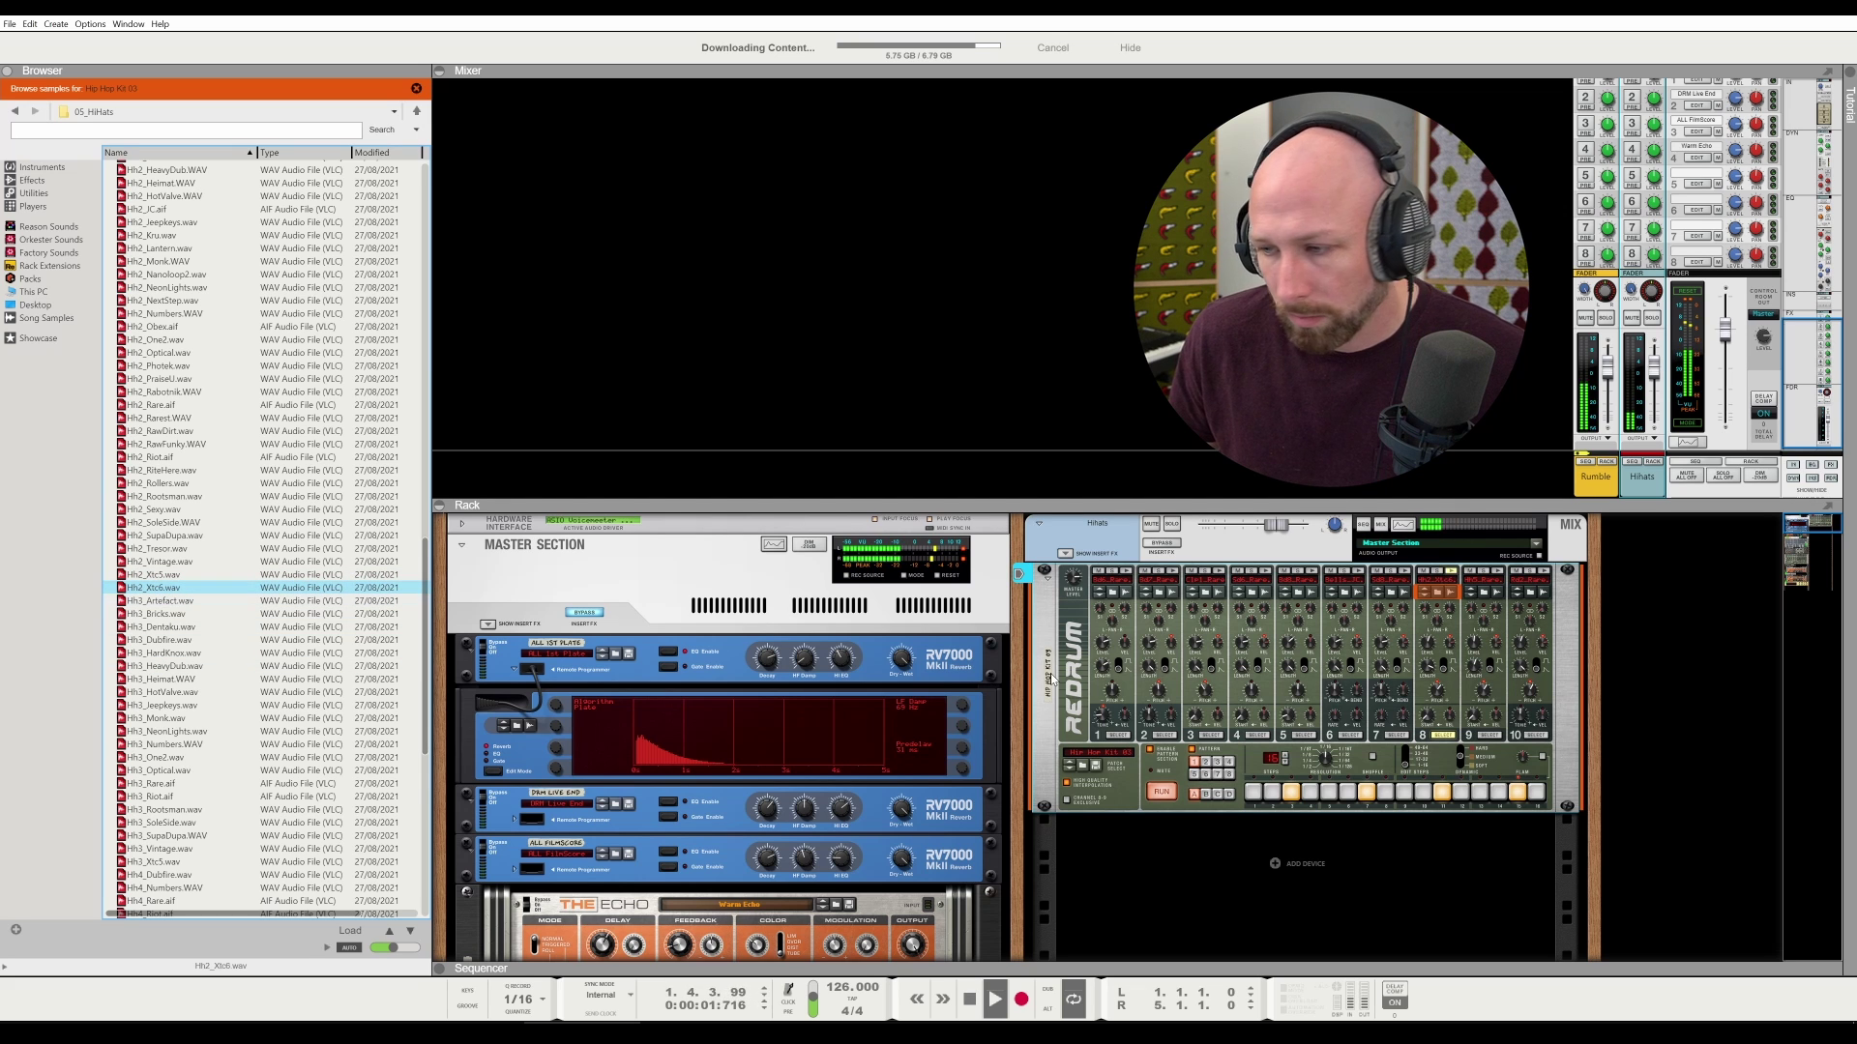
click(1270, 792)
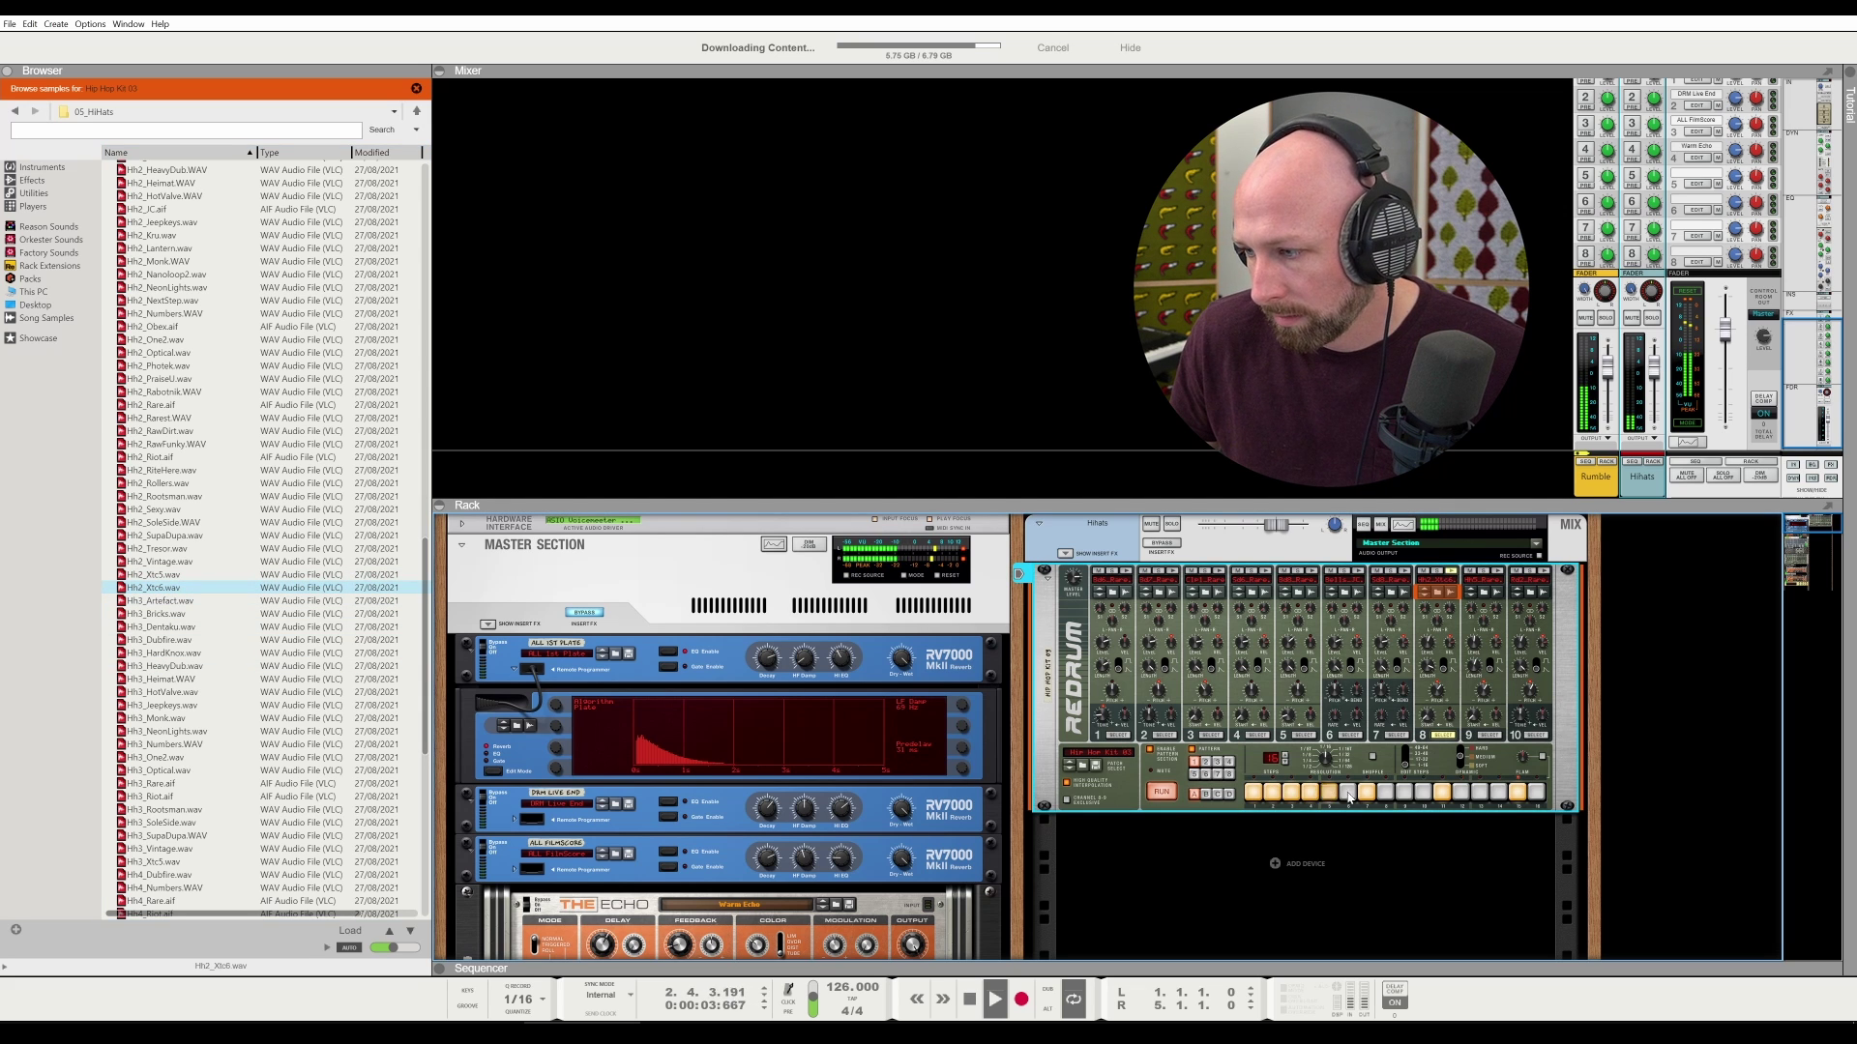
drag(1350, 799, 1519, 796)
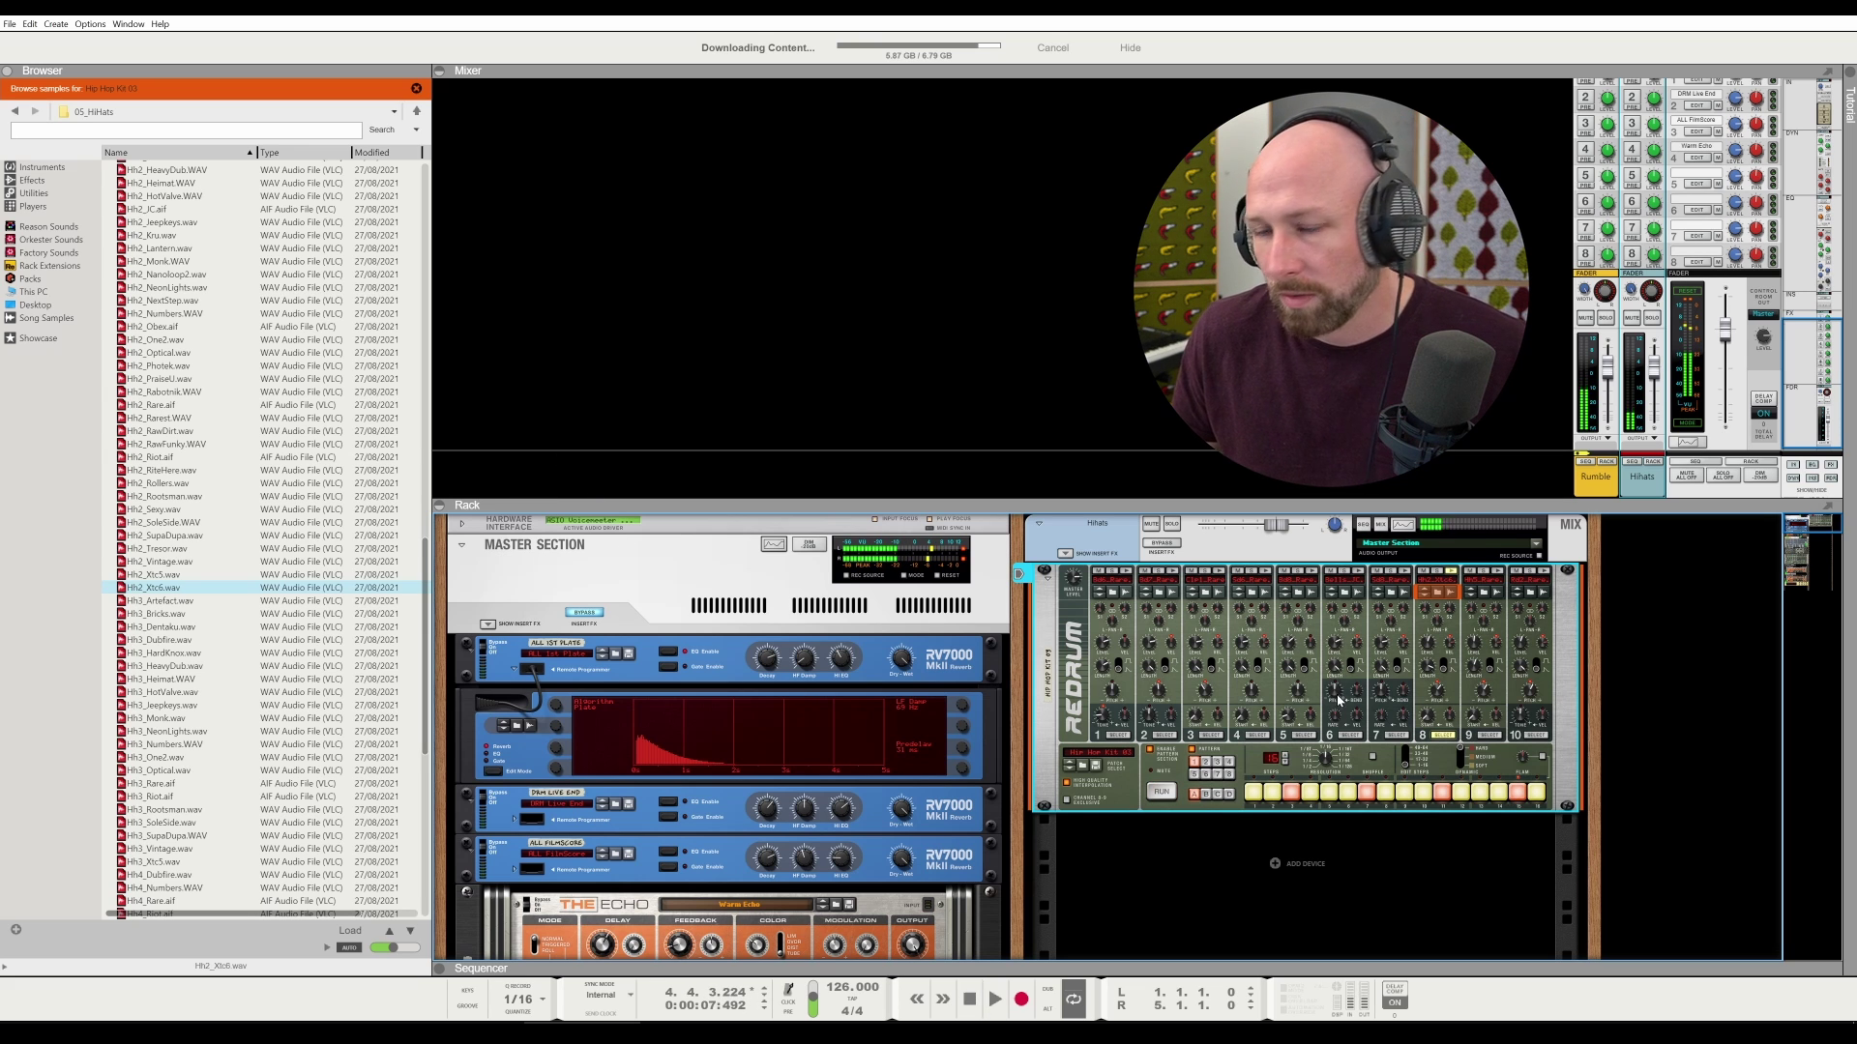
Add an RV7000 reverb after the hi-hat Redrum with the ALL Iron House Hall patch and lower its dry/wet mix
right_click(1110, 802)
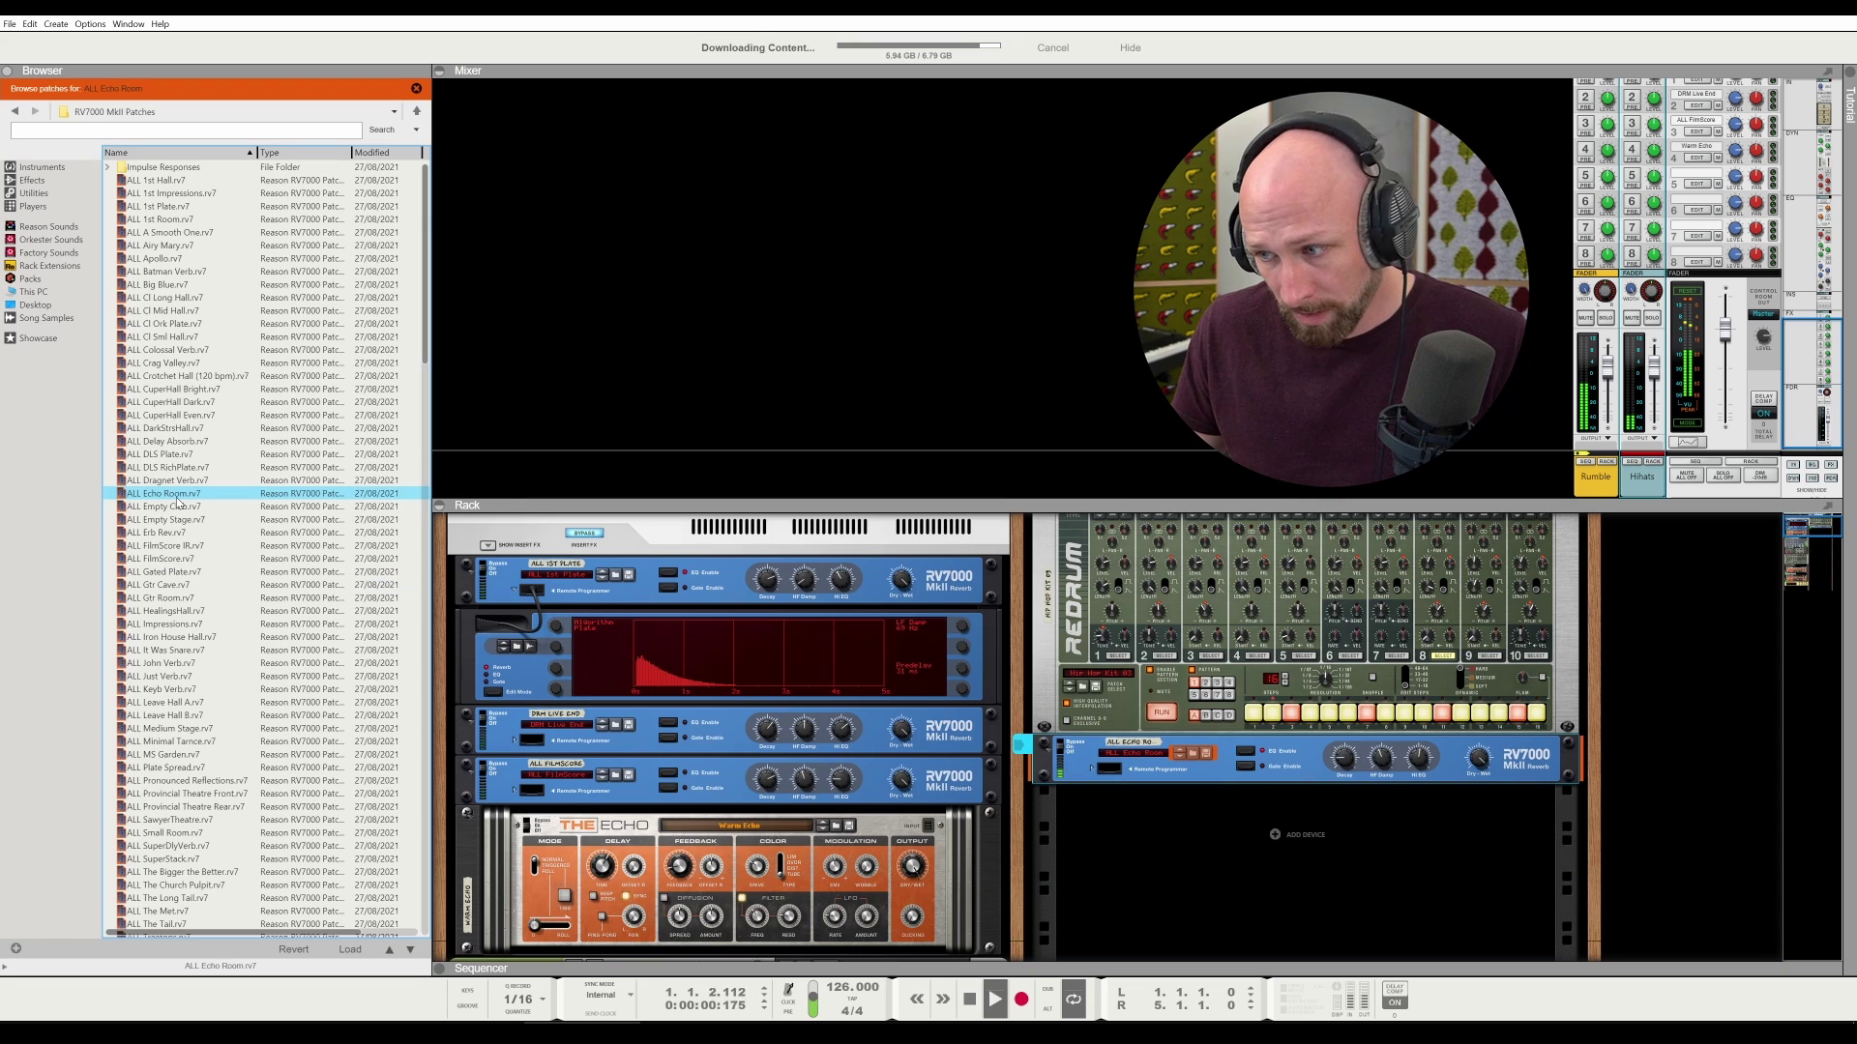
click(161, 613)
click(183, 677)
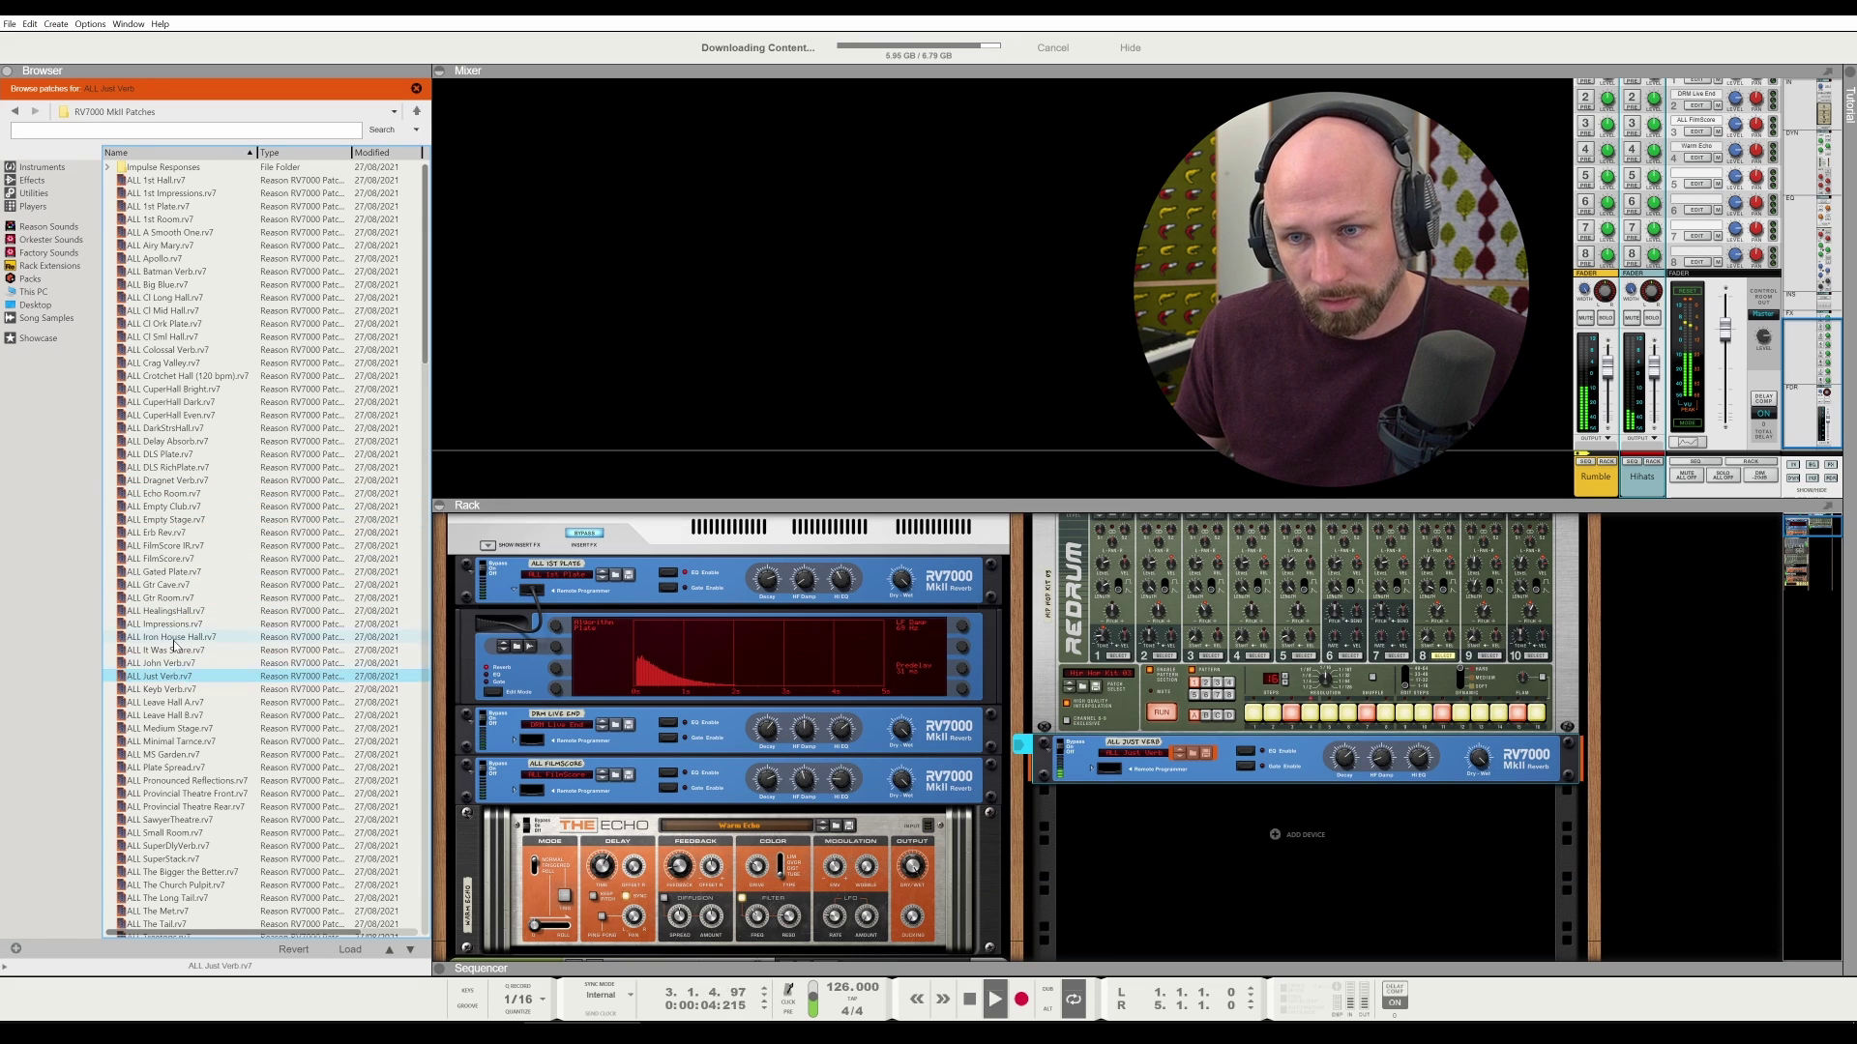
click(175, 637)
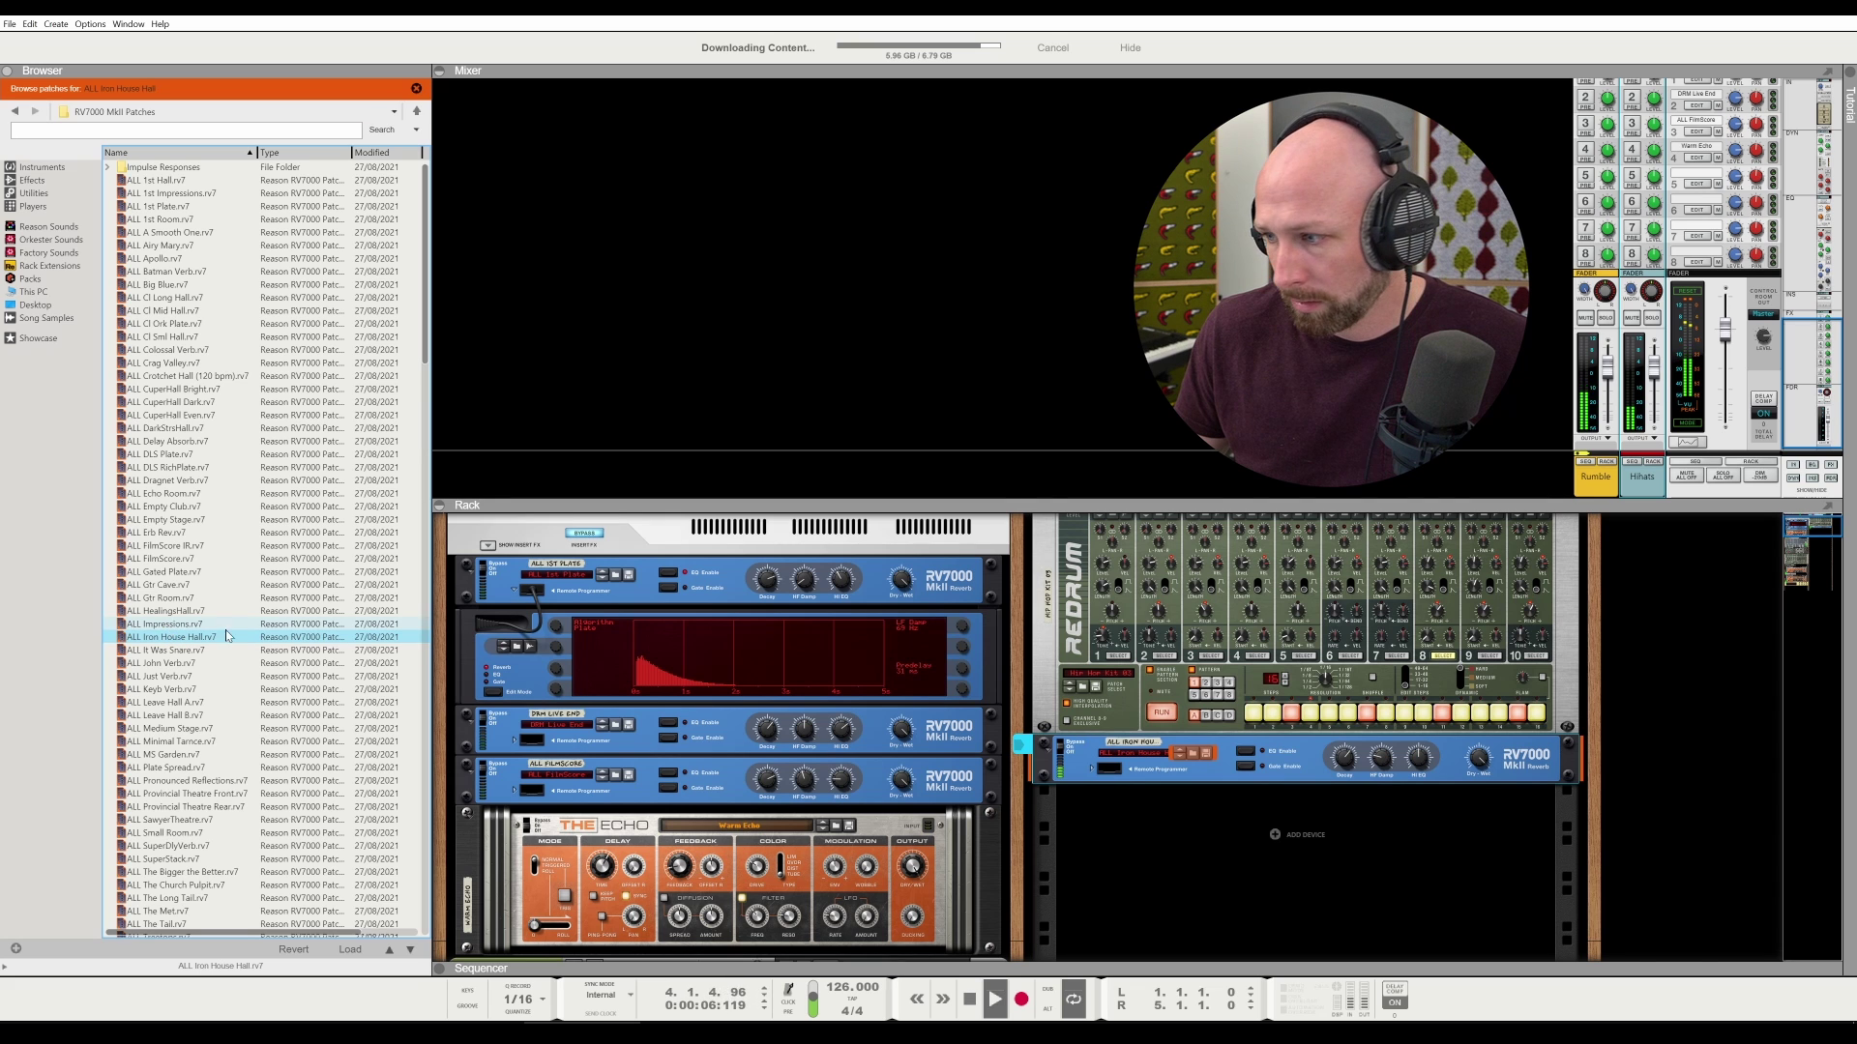
drag(1479, 761, 1487, 823)
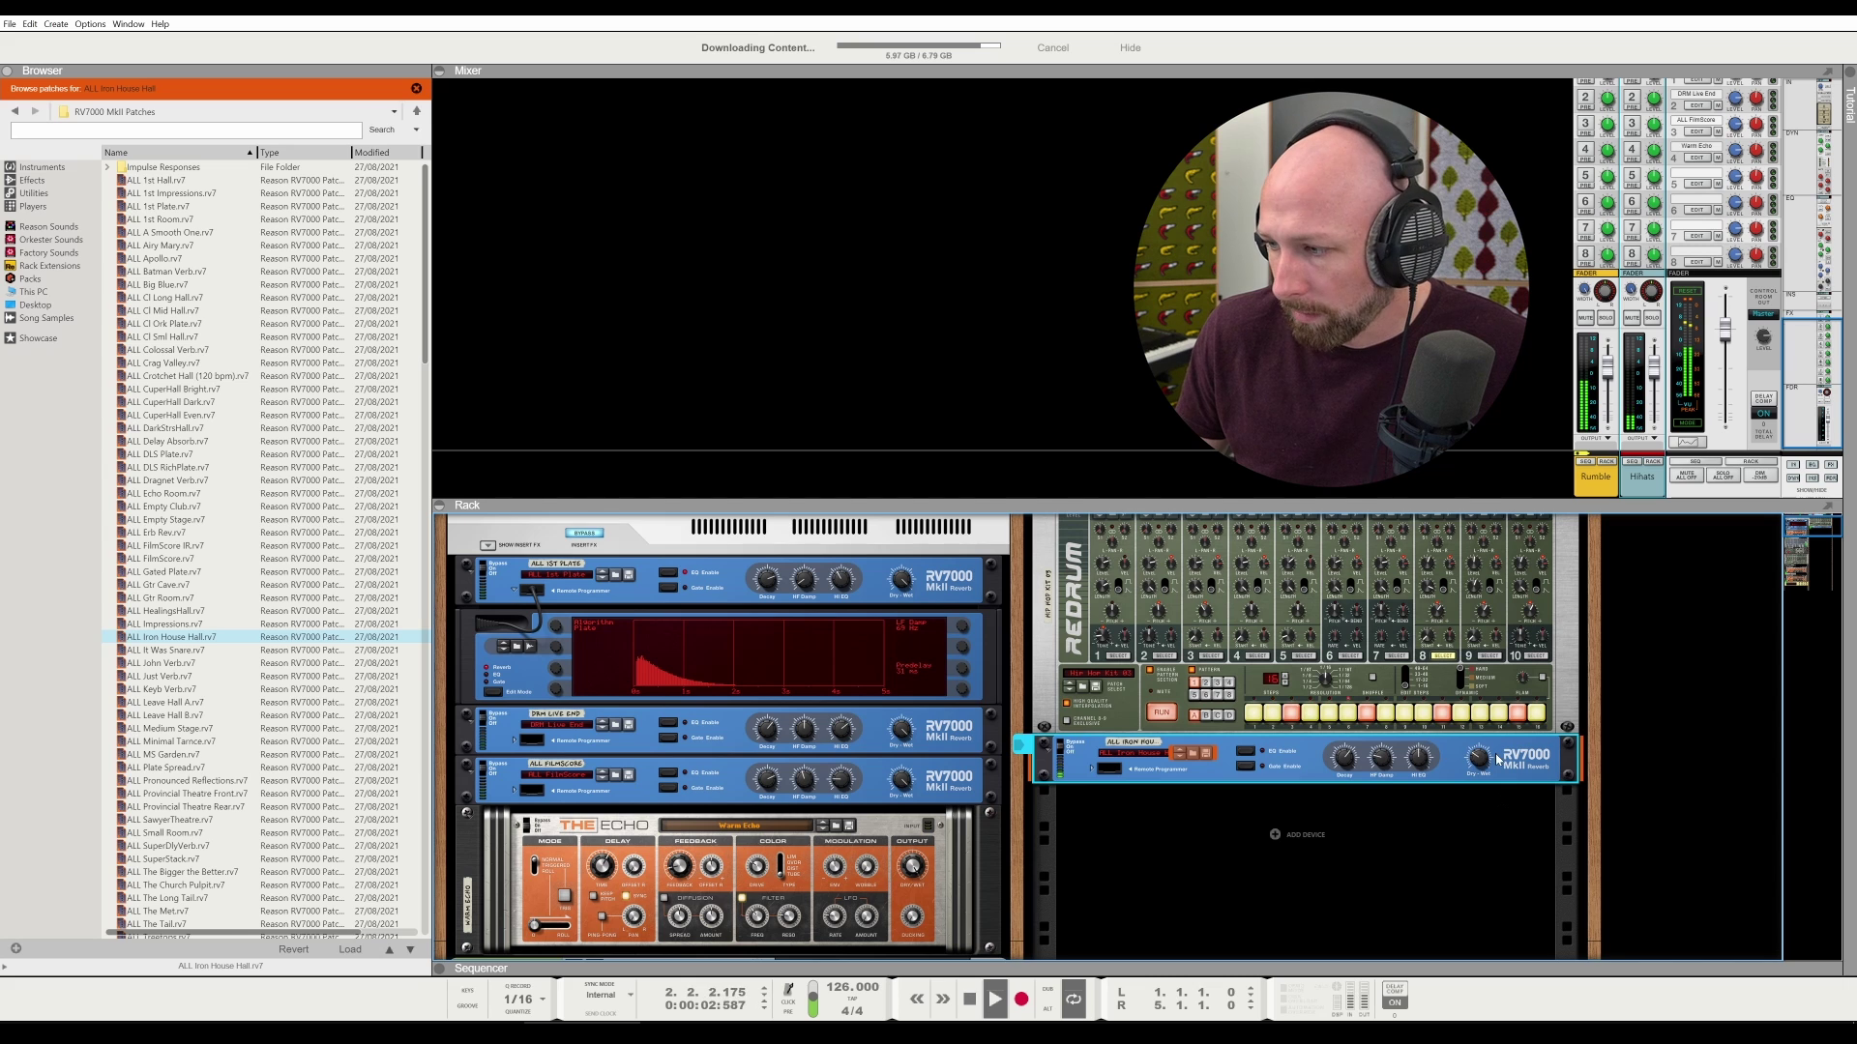
key(F3)
Create a mix channel in another new rack column and name it 303 acid synth
right_click(1455, 568)
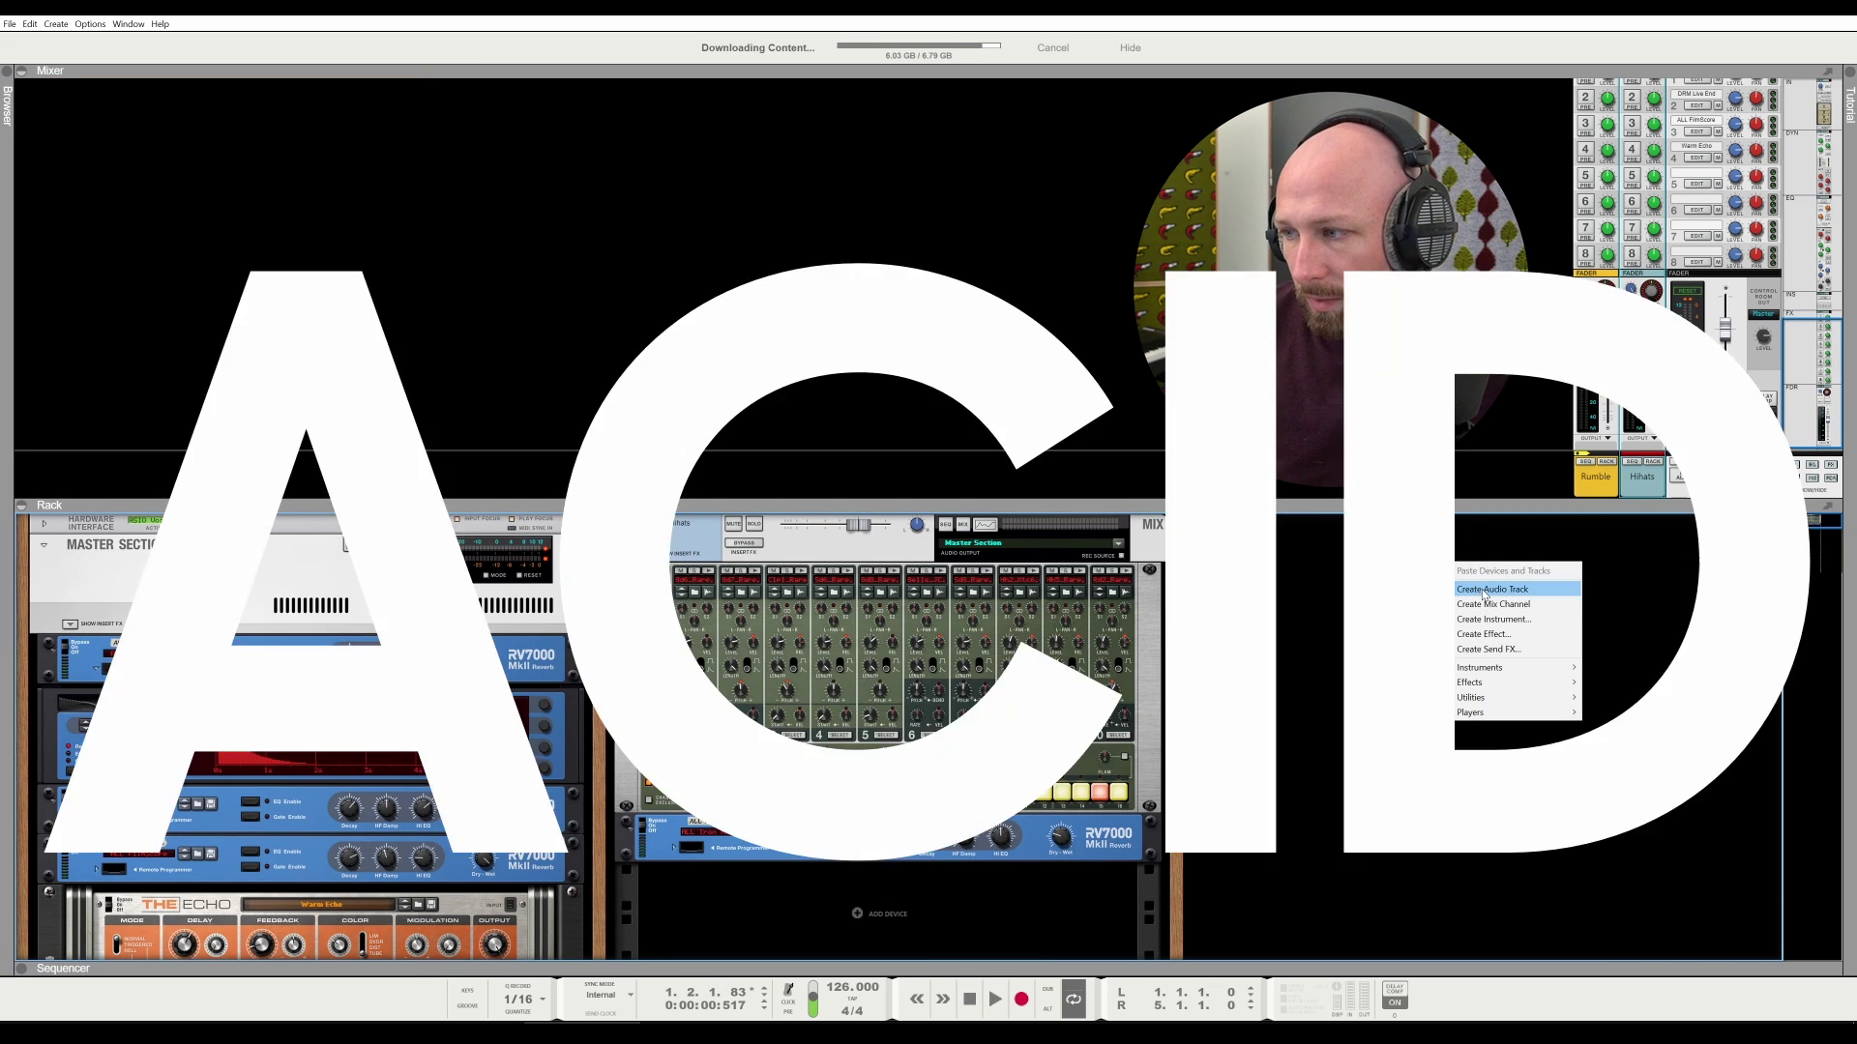
click(1505, 606)
double_click(1250, 525)
text(303 acid synth)
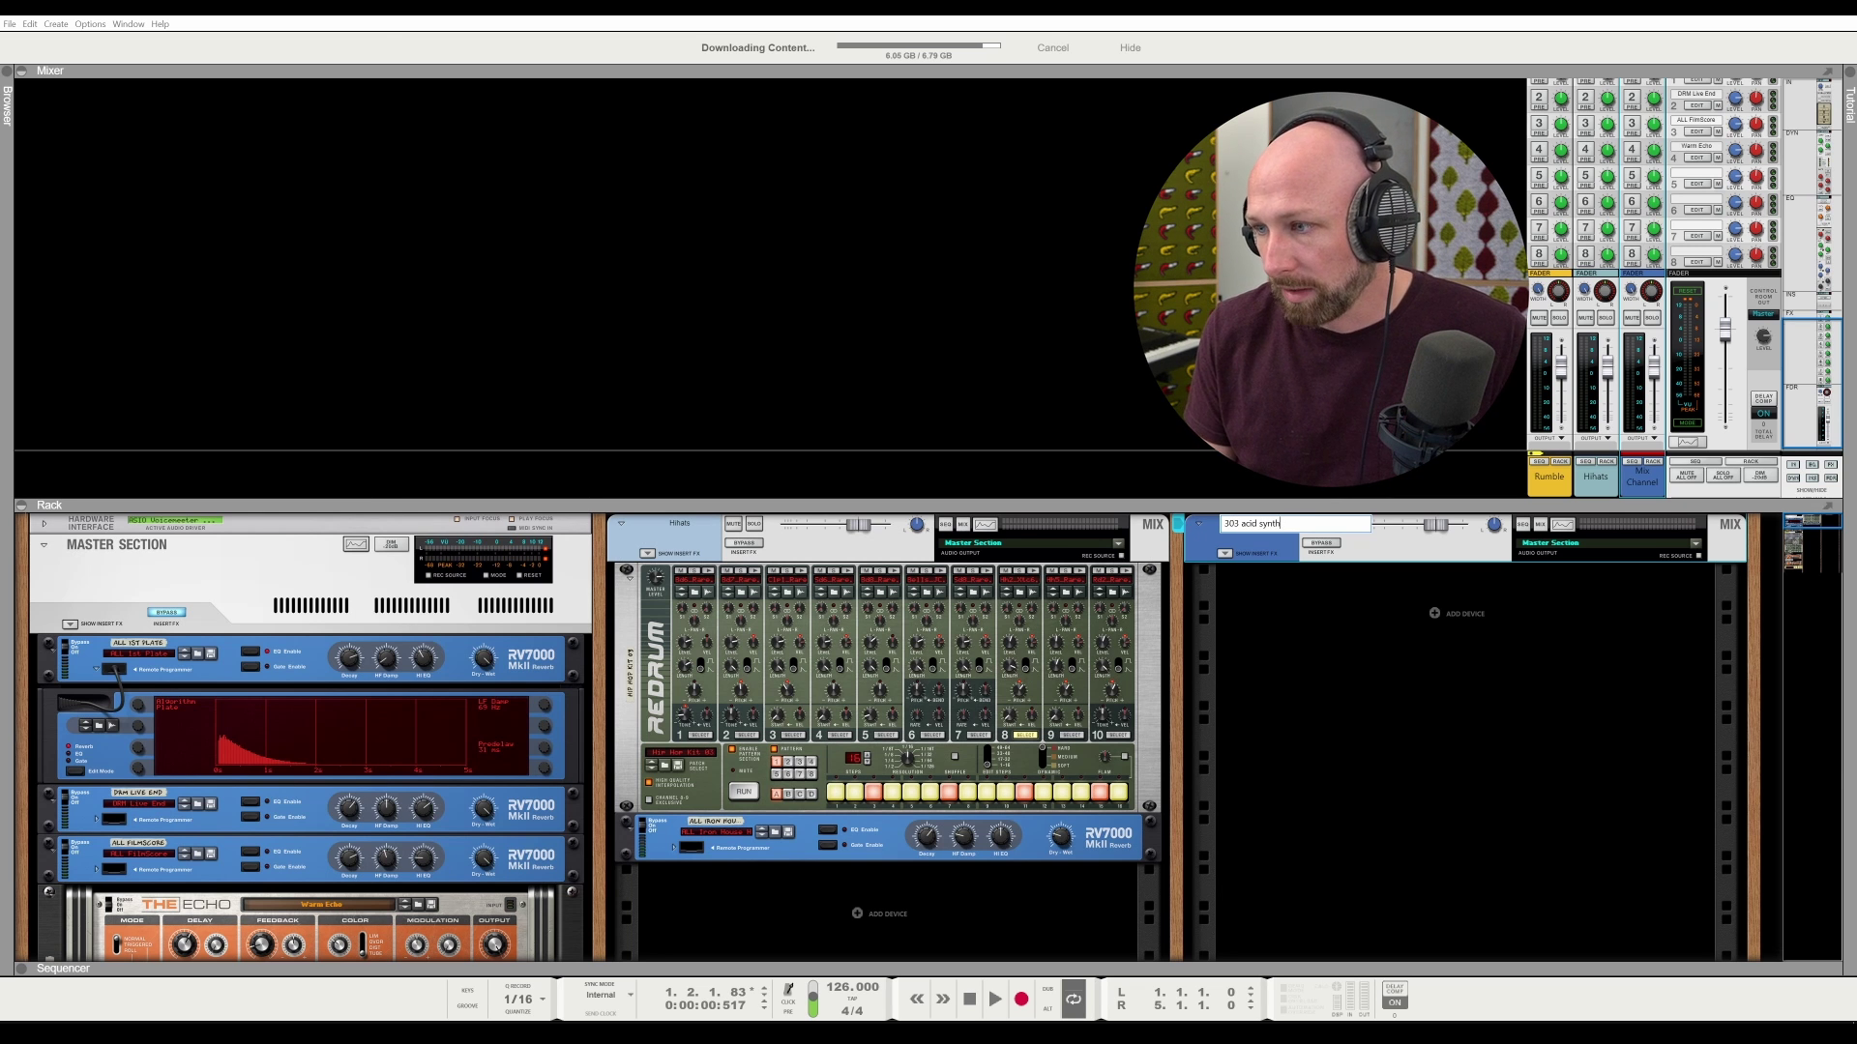
key(Return)
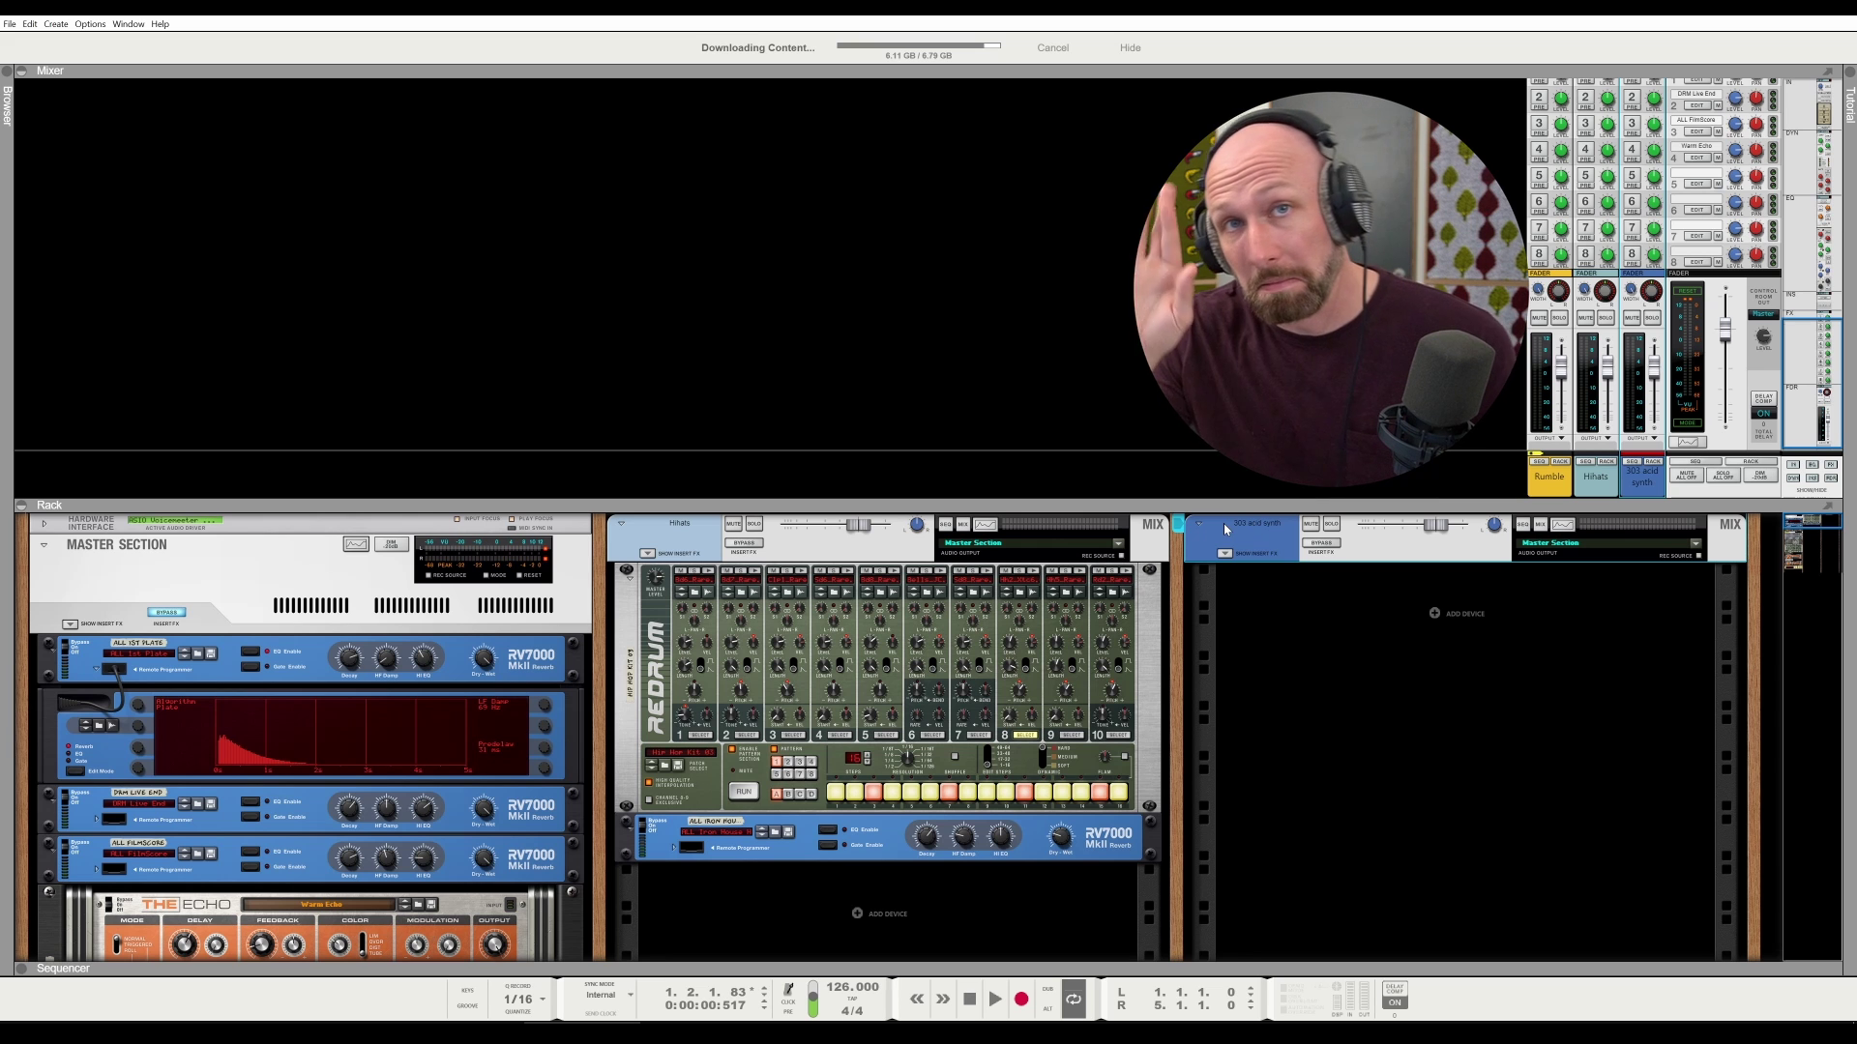
Add a Monotone Bass Synthesizer to the 303 acid synth channel
right_click(1443, 612)
mouse_move(1538, 716)
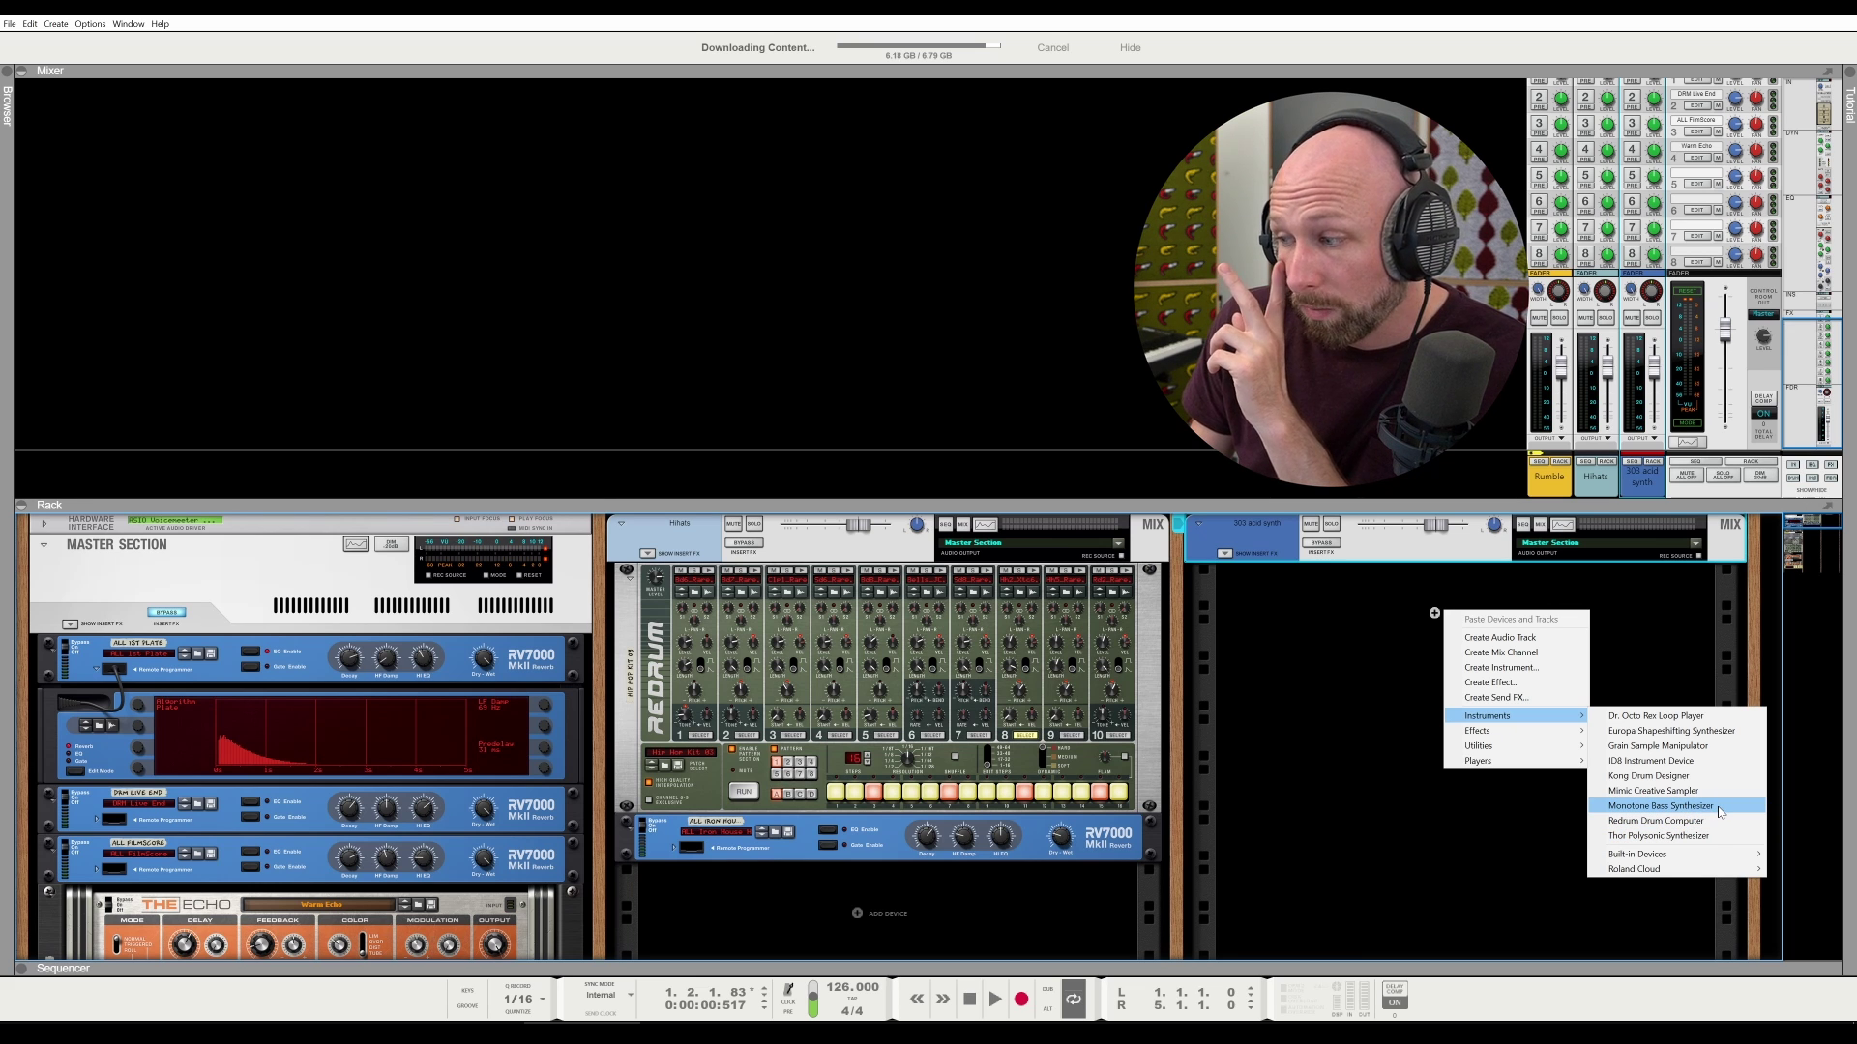
mouse_move(1644, 854)
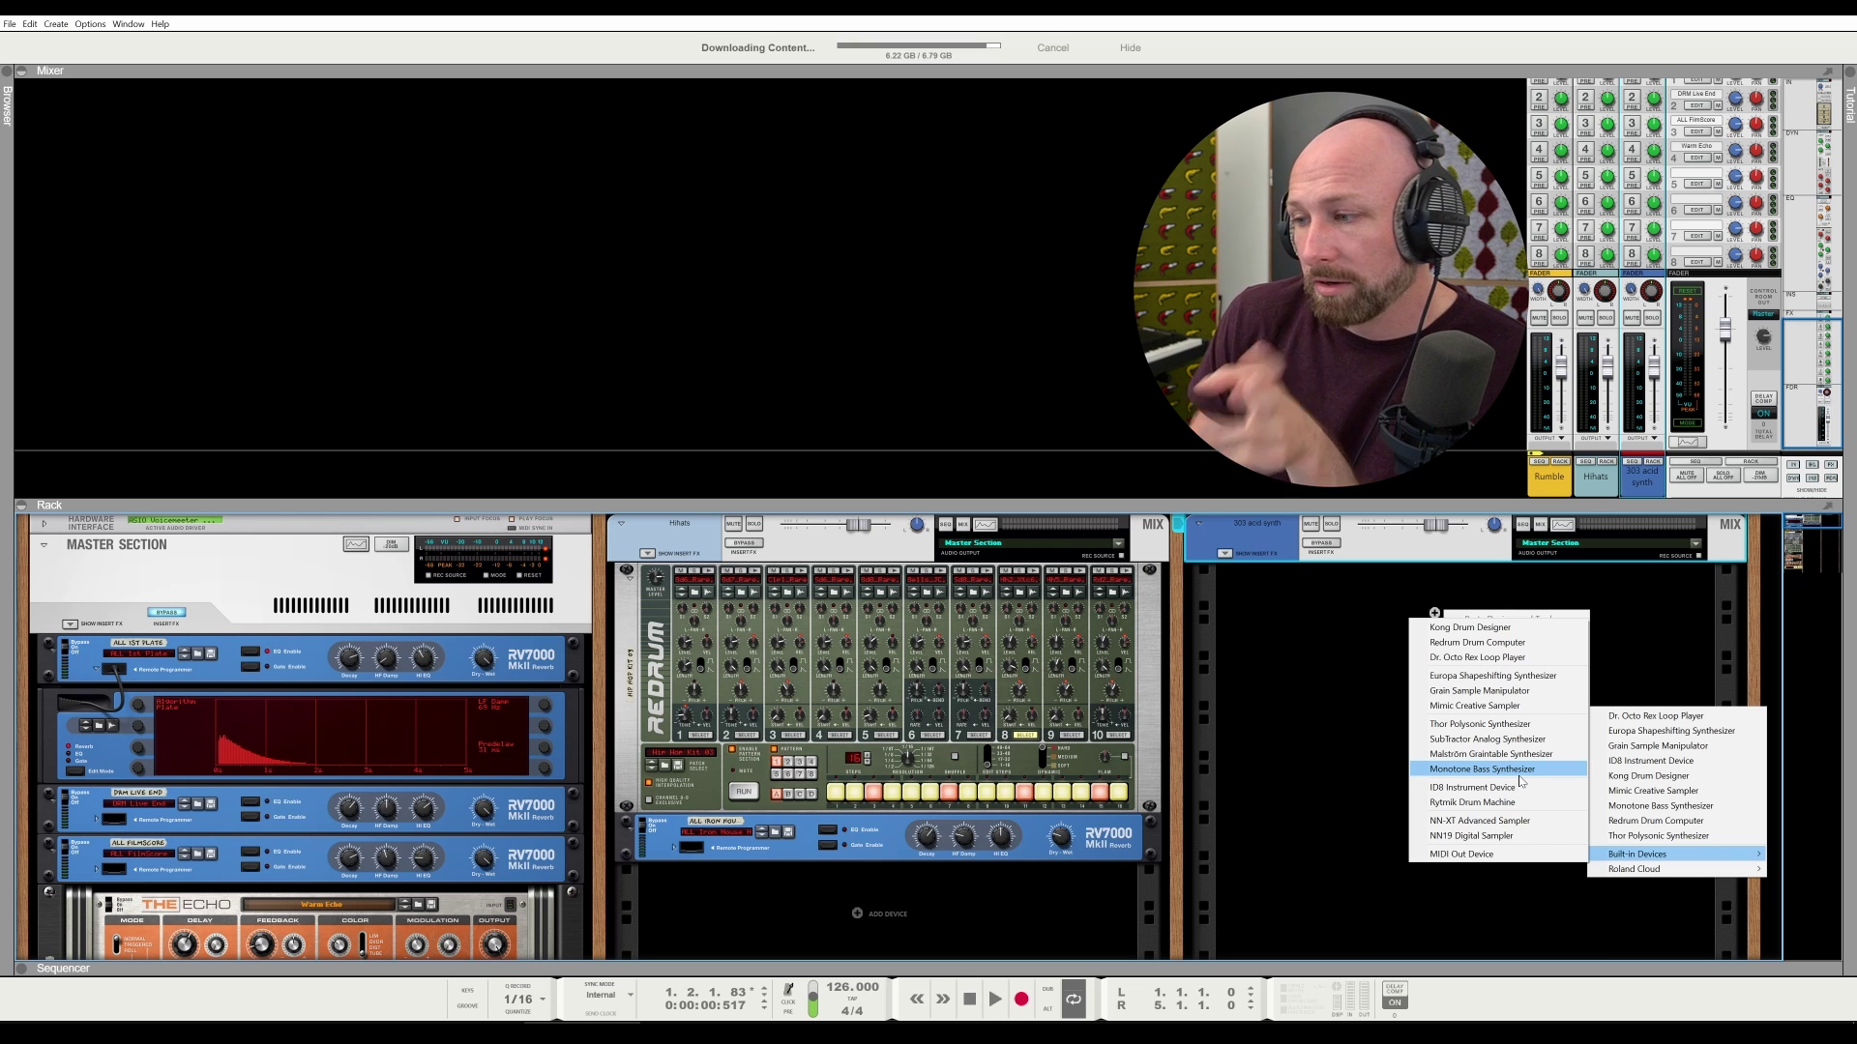
click(1526, 768)
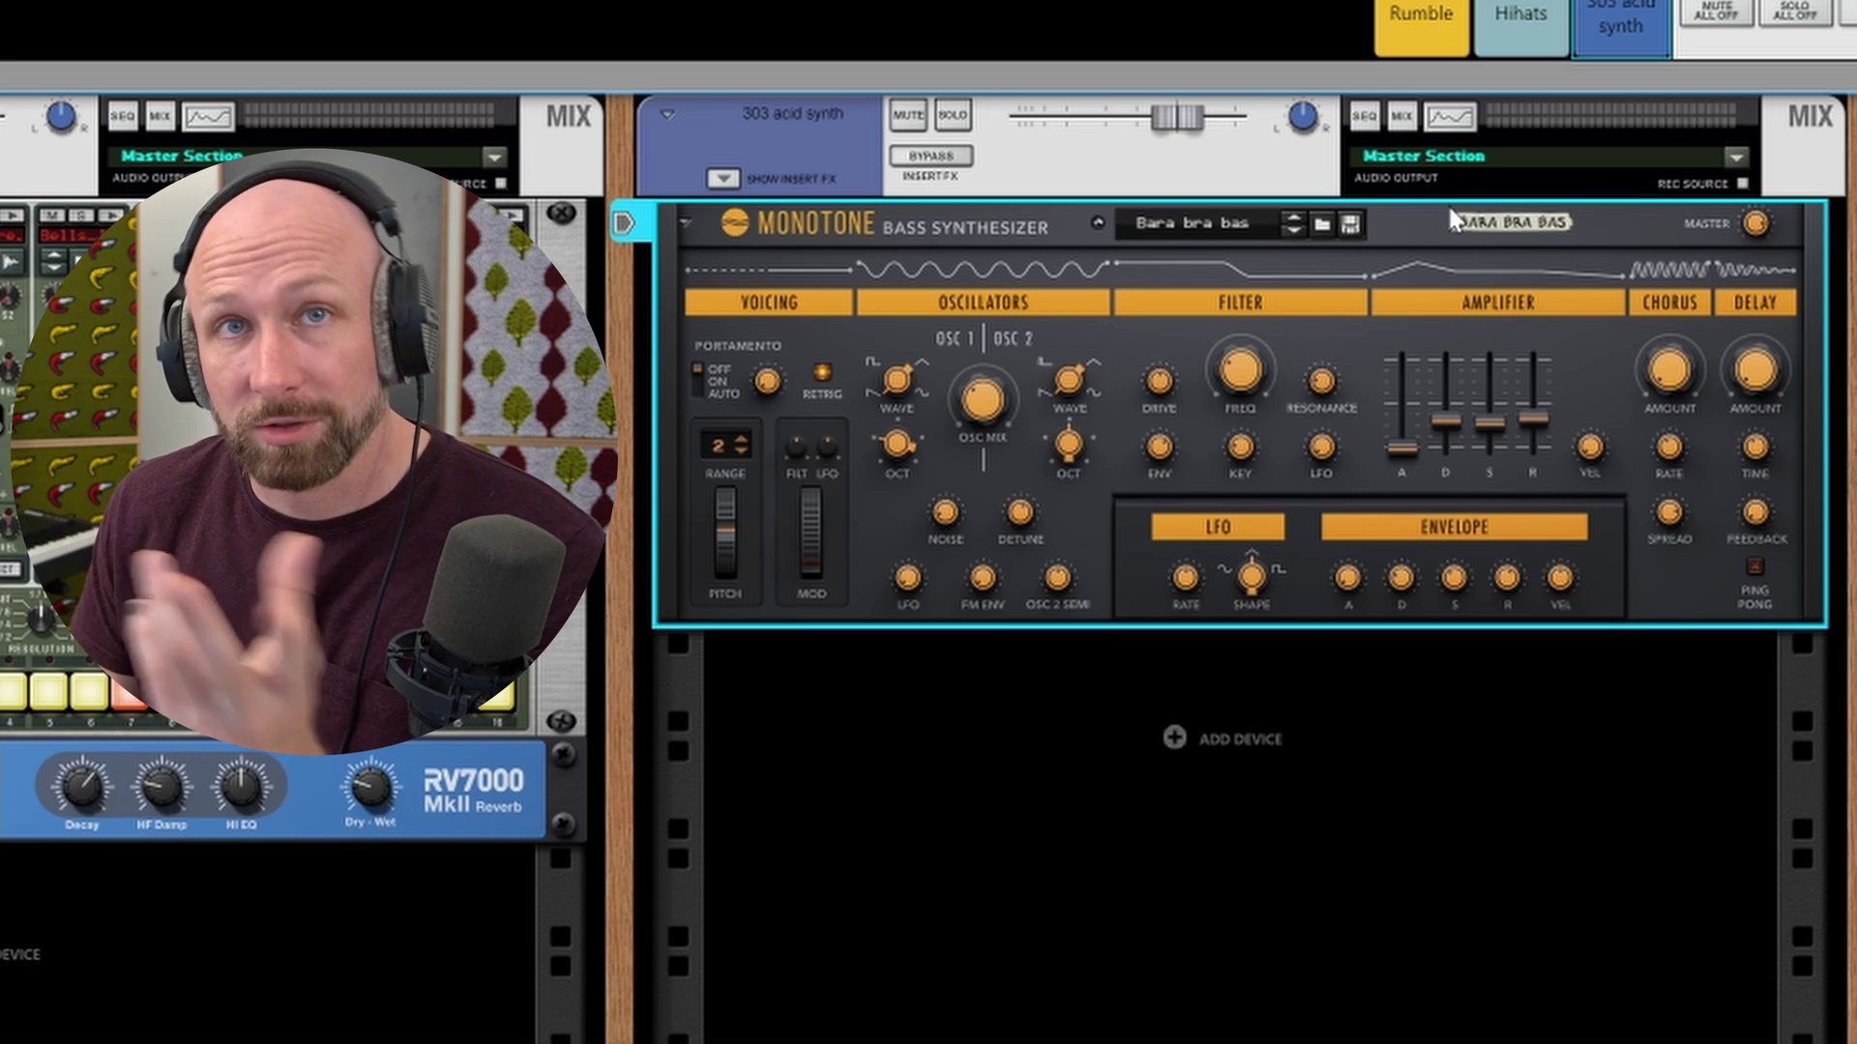
Add a Matrix Pattern Sequencer below the Monotone and audition its default pattern
right_click(1186, 732)
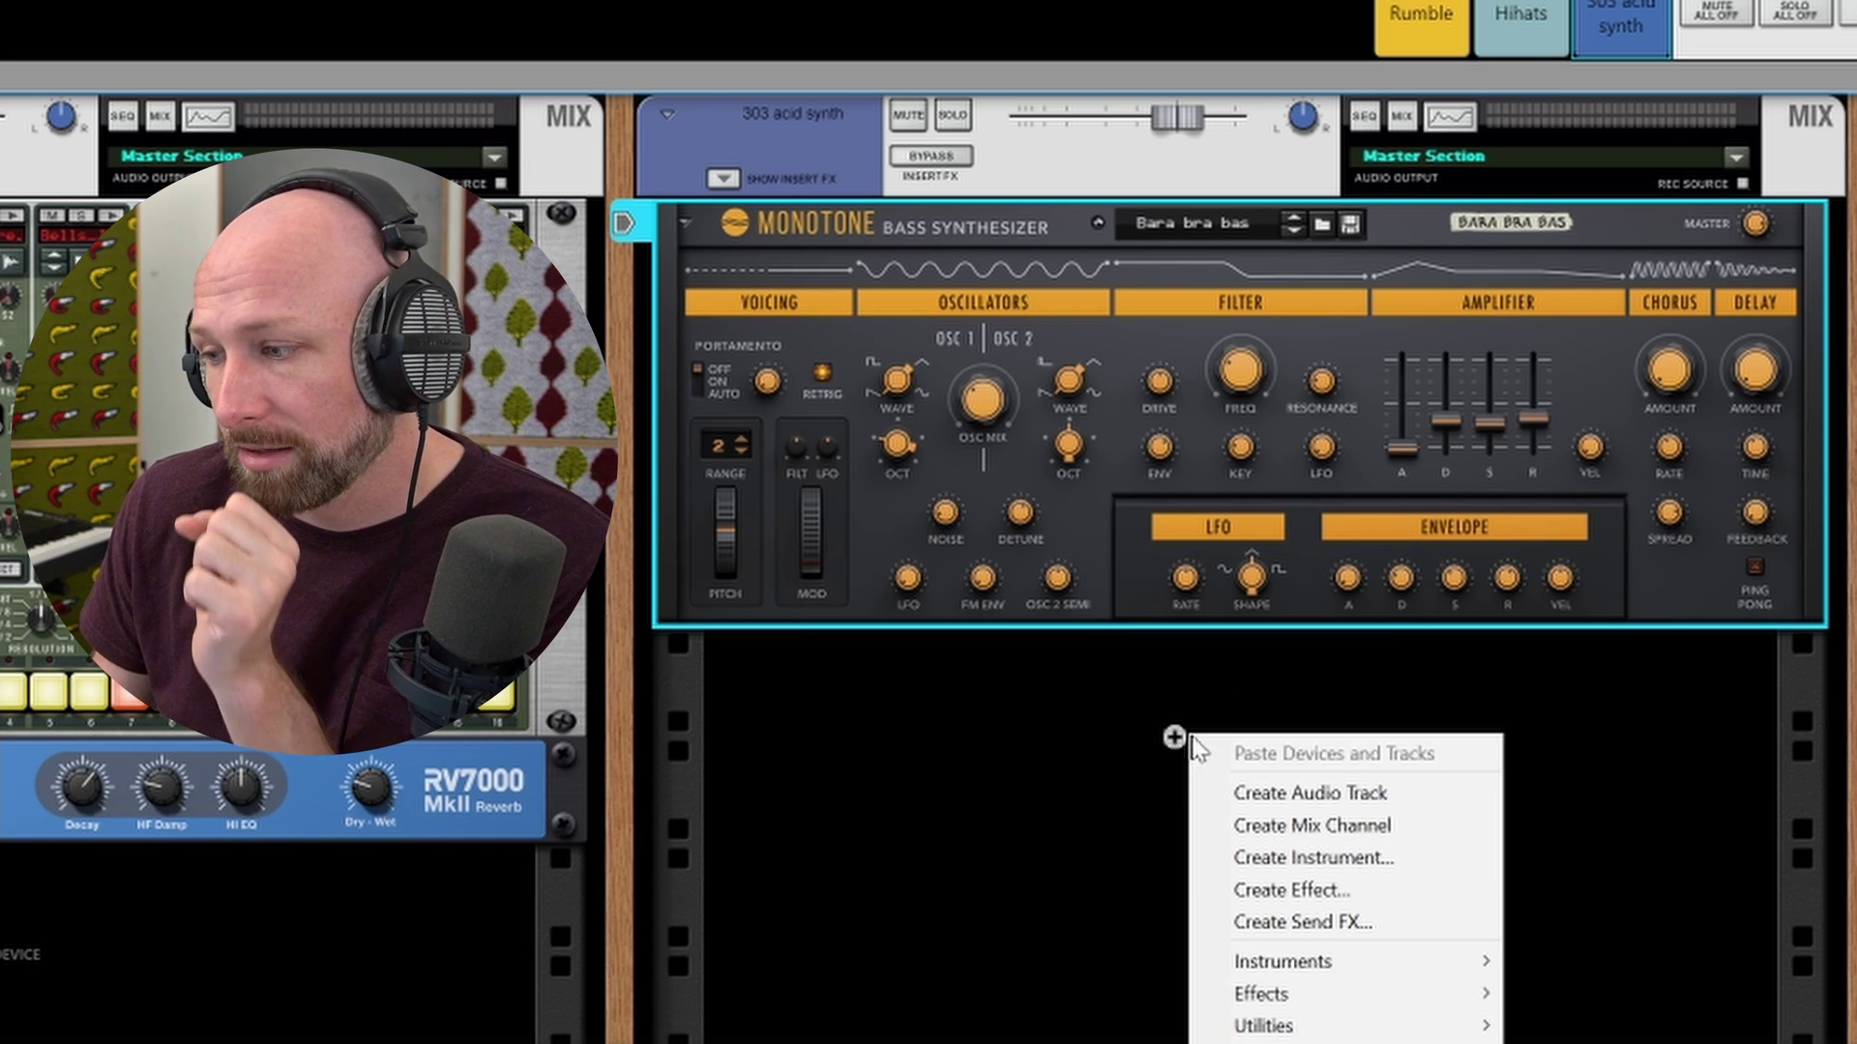
mouse_move(1451, 1026)
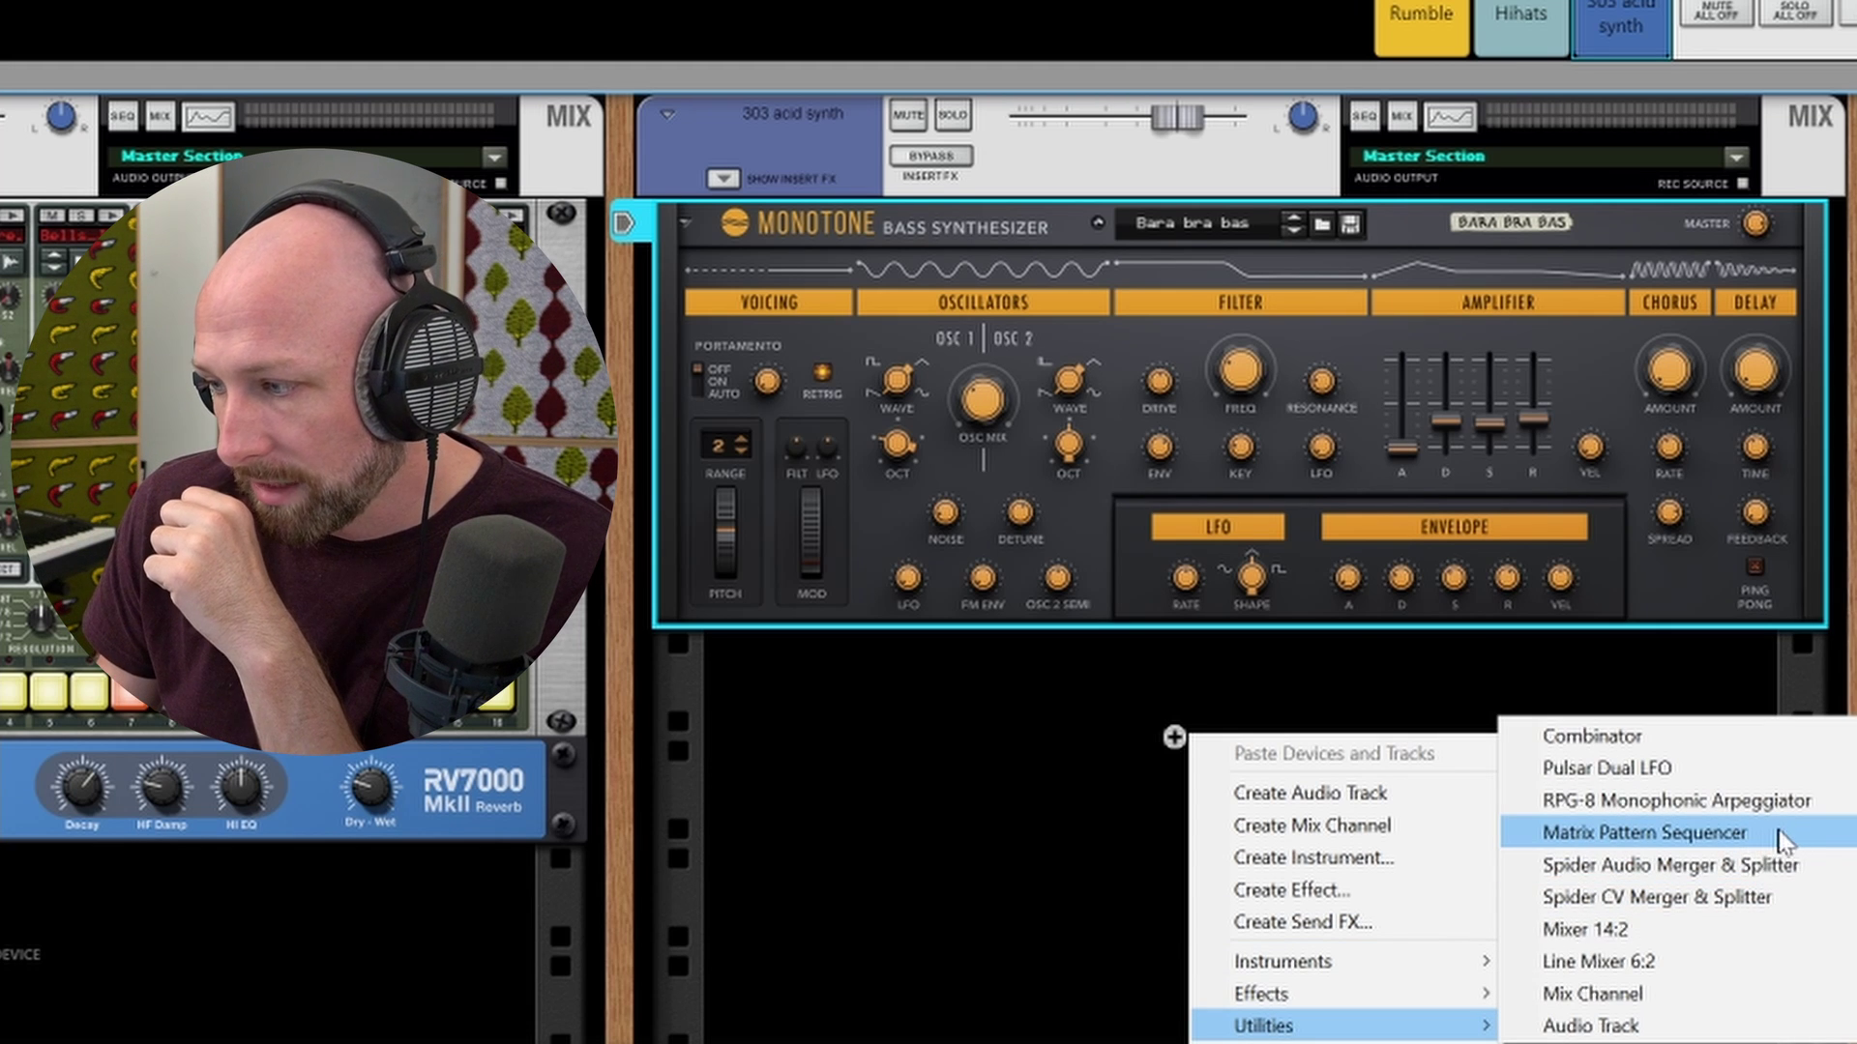
click(1644, 833)
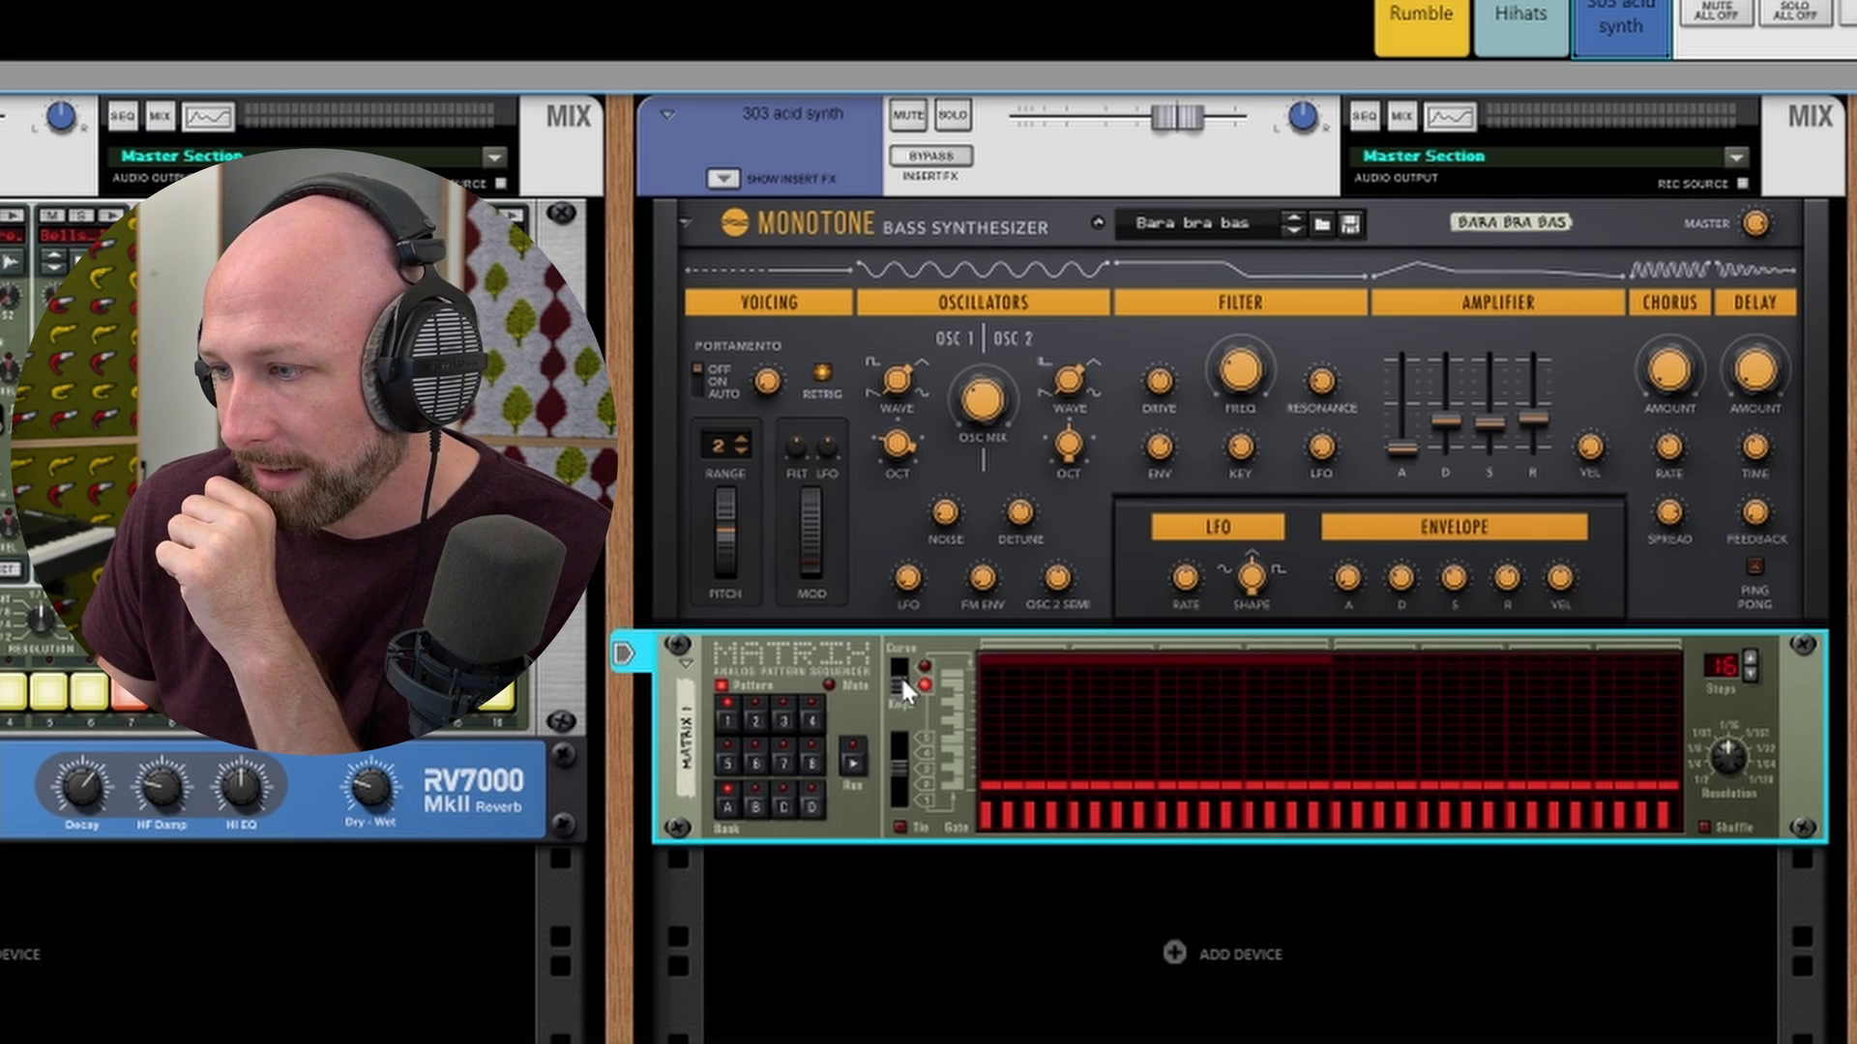
key(space)
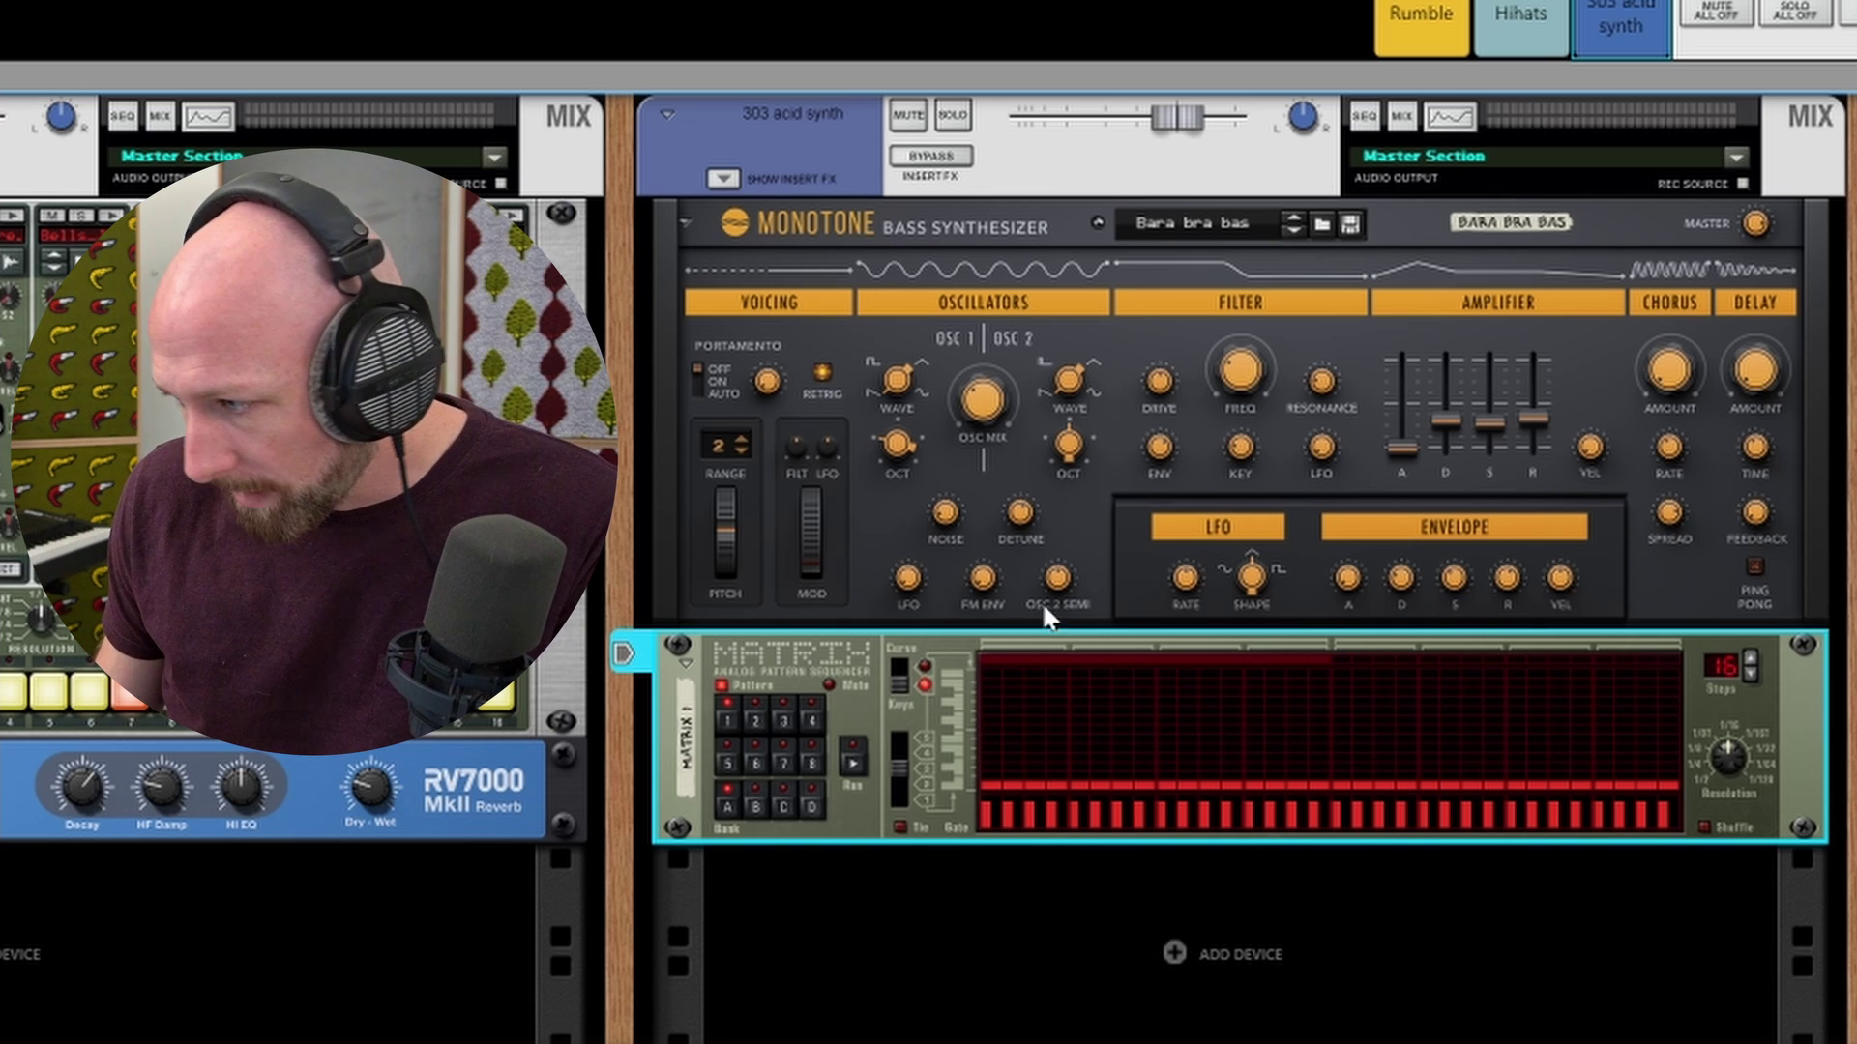
Randomize the Matrix pattern, shorten it to 8 steps and play it back with the Monotone
right_click(1056, 700)
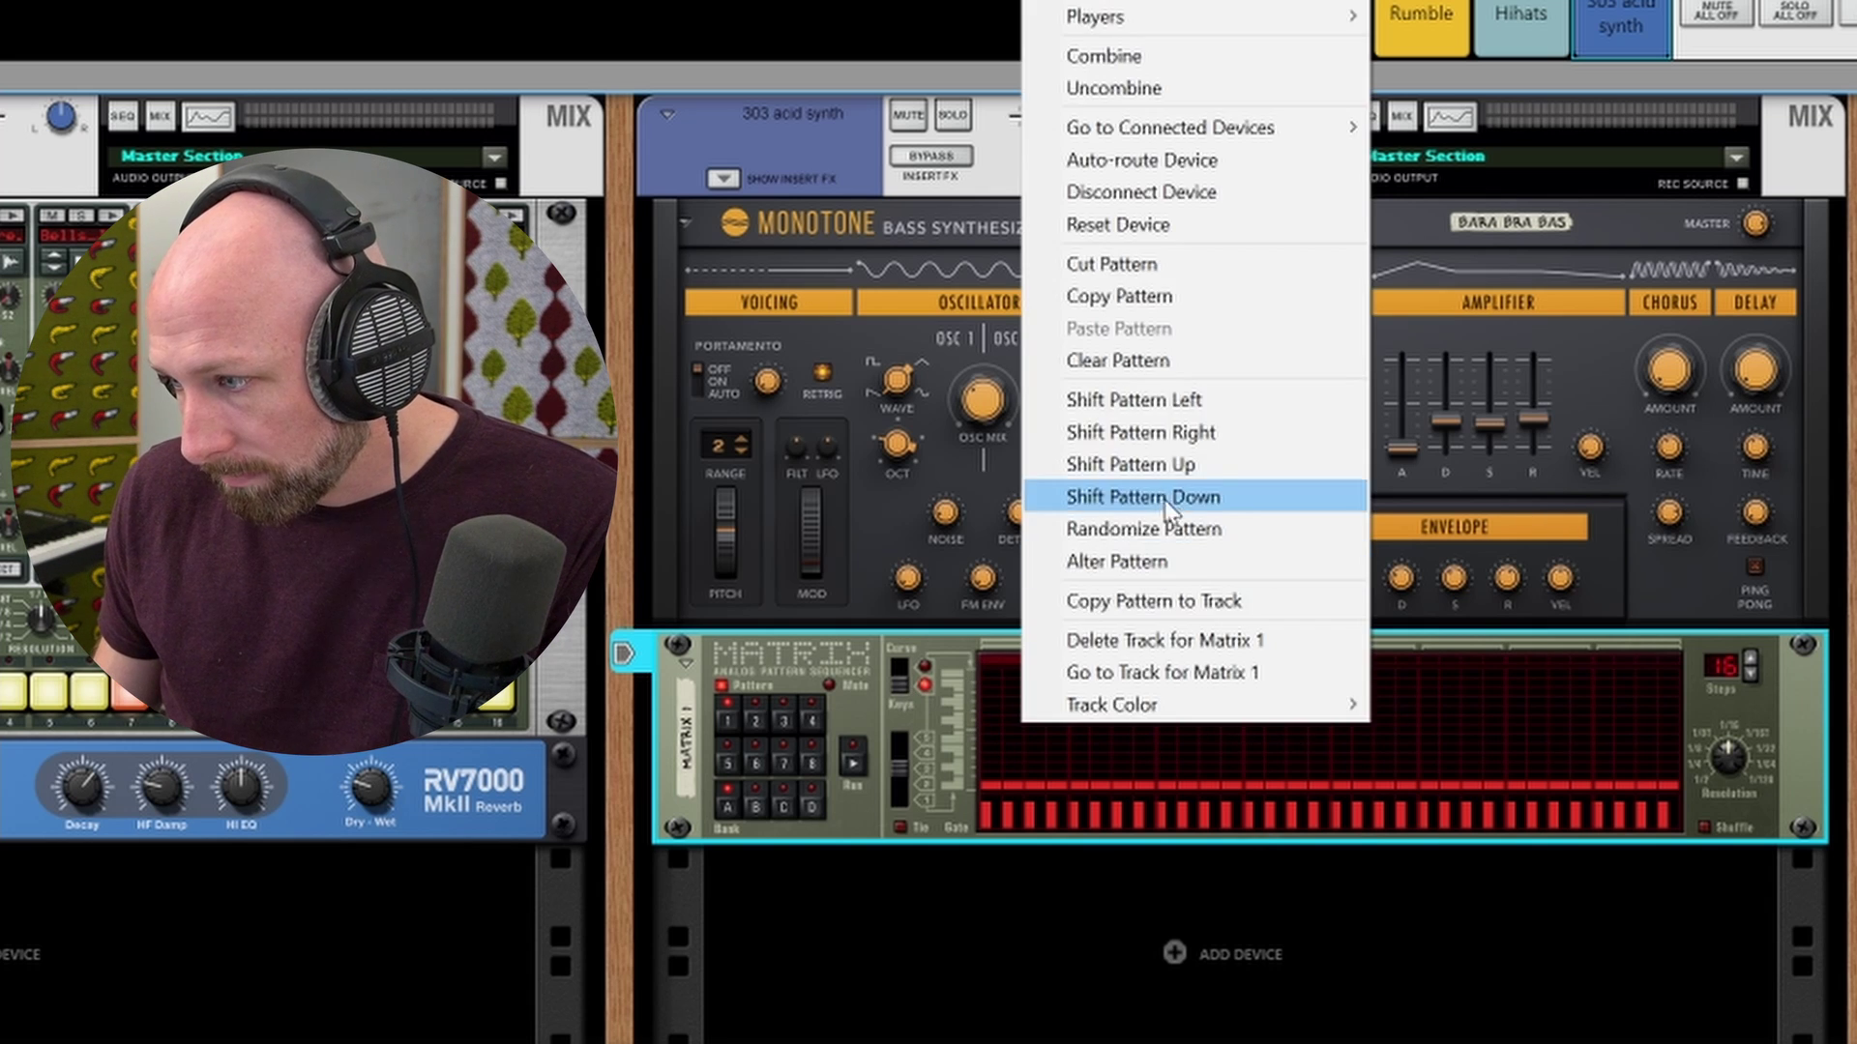
click(1156, 528)
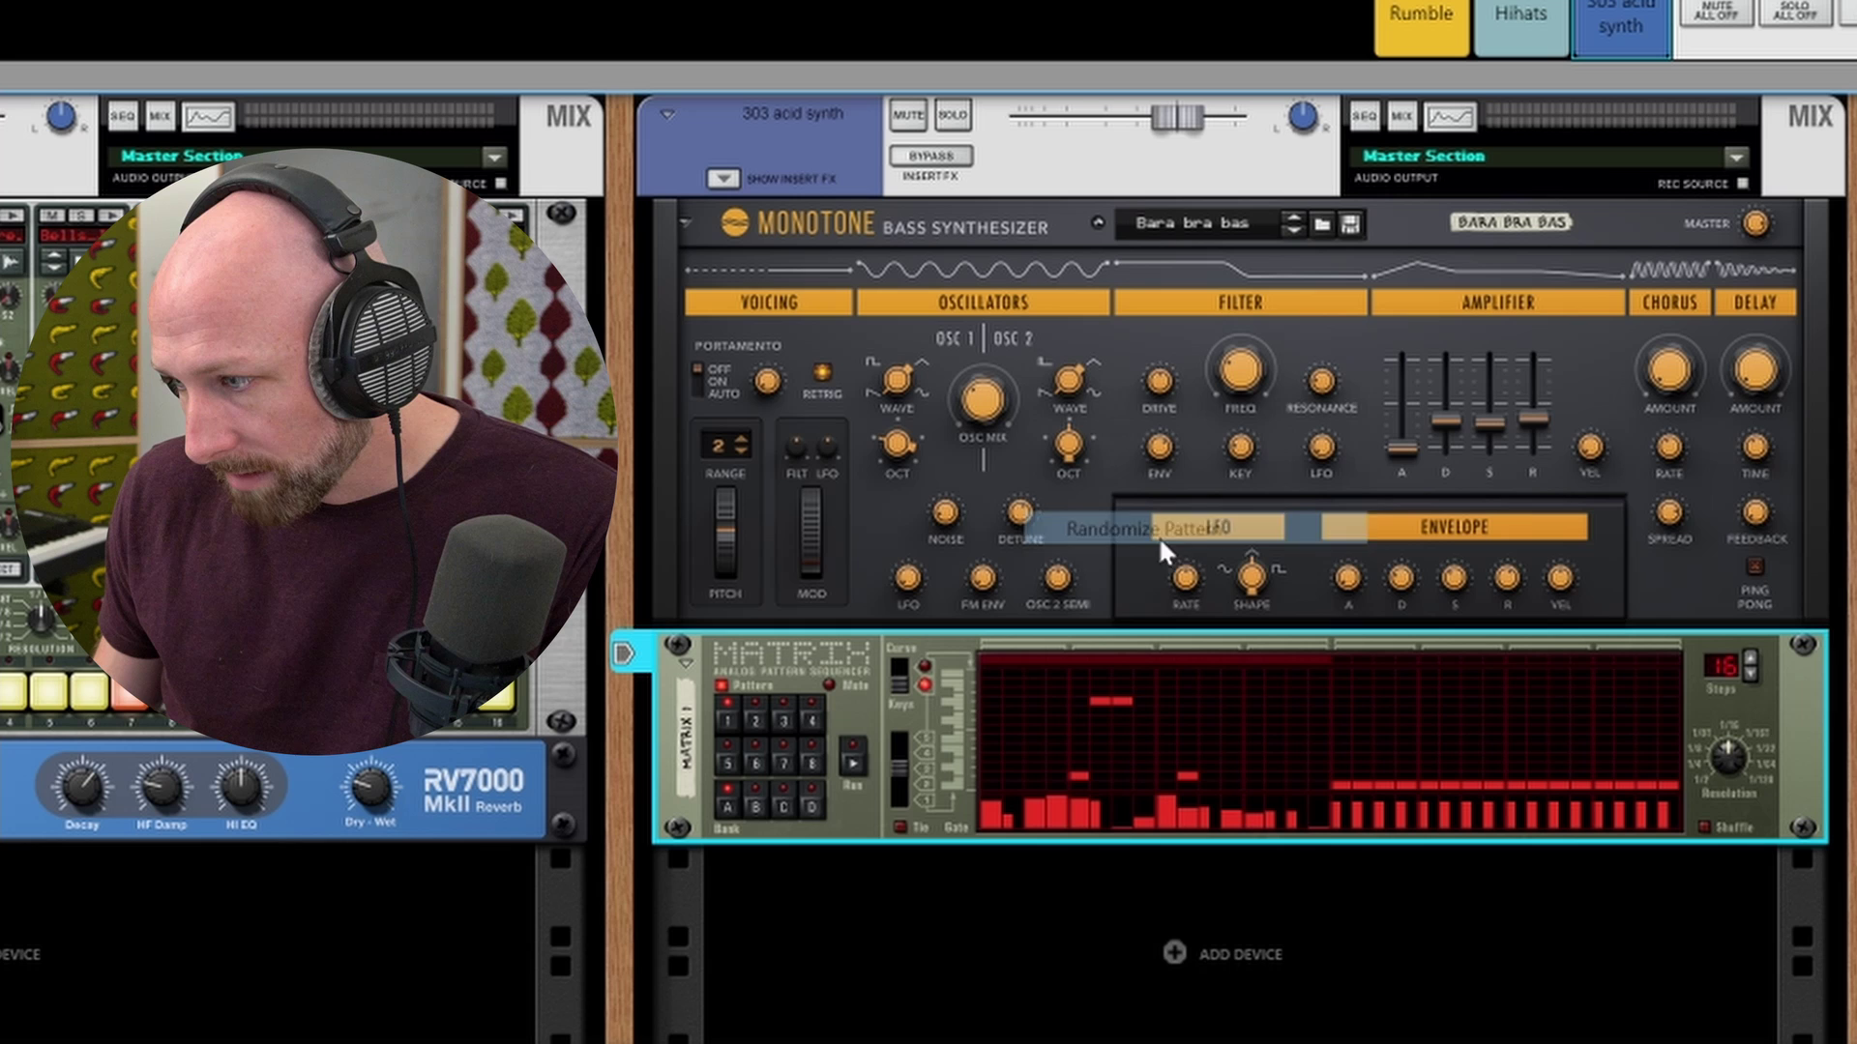
click(1753, 674)
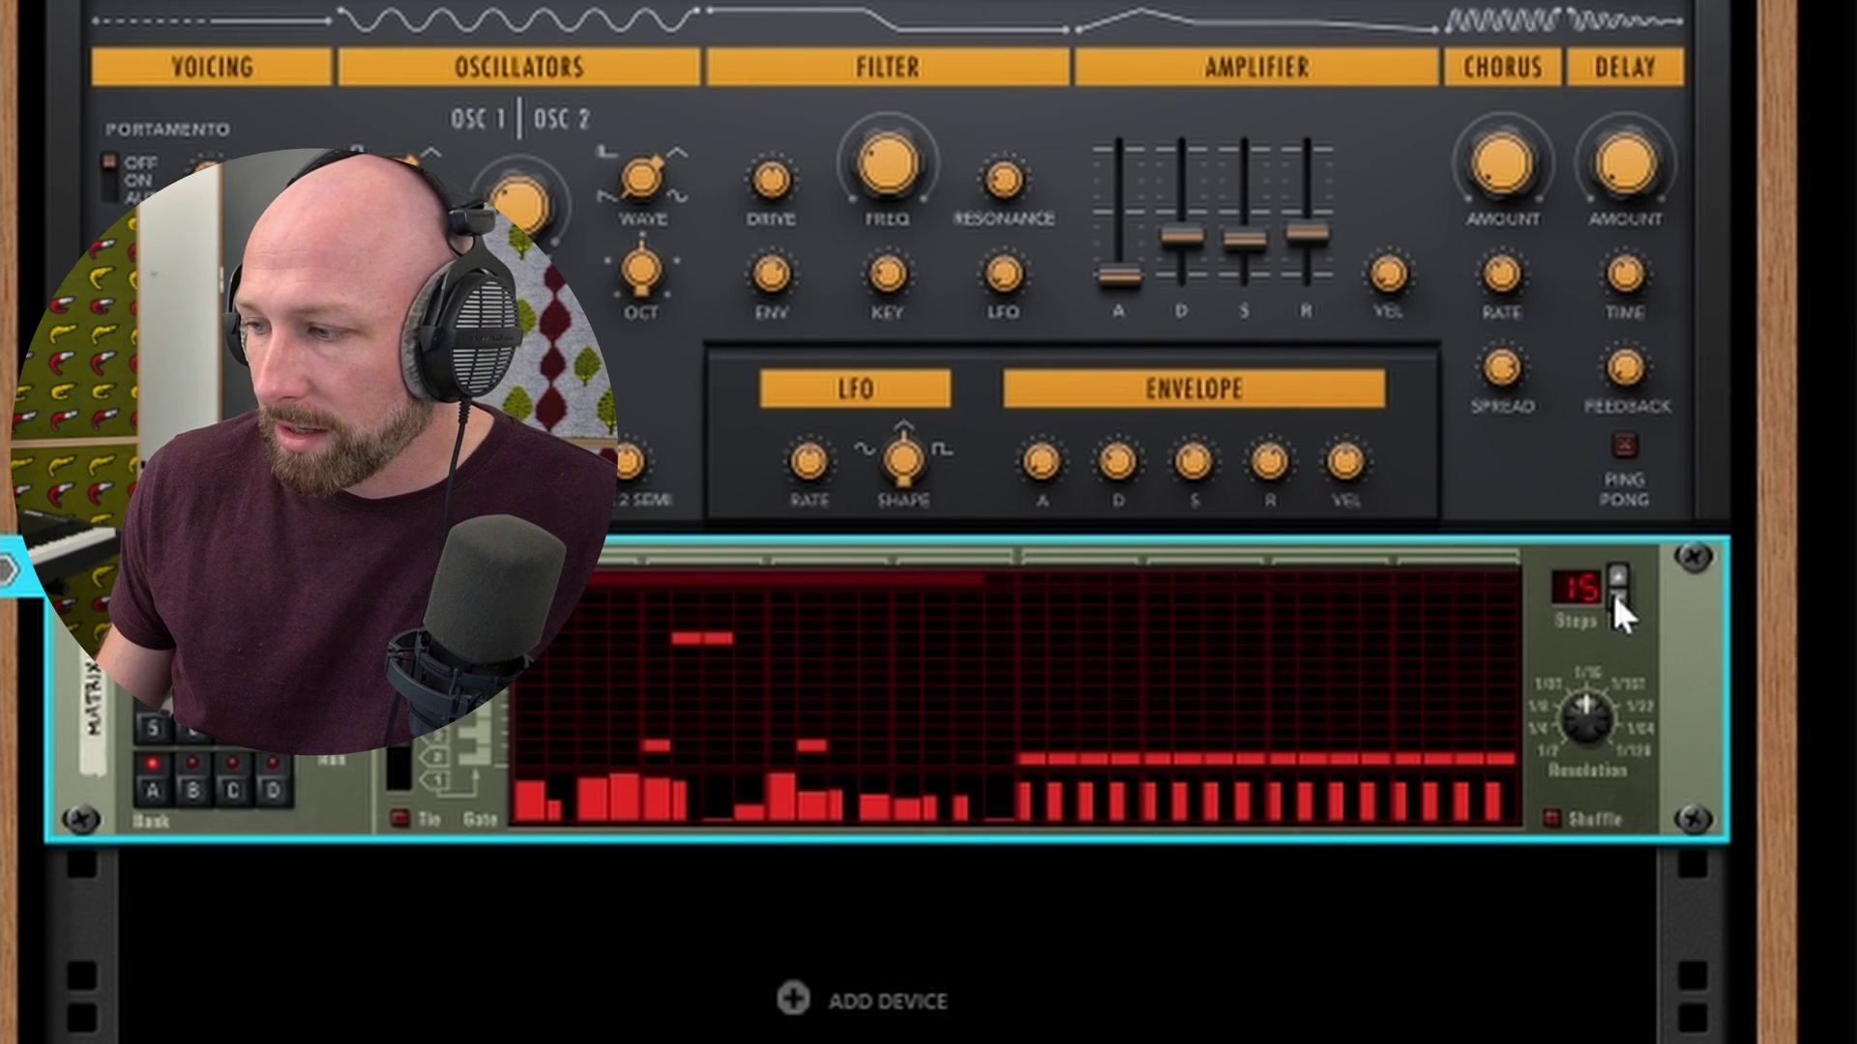
click(1616, 599)
click(1616, 599)
click(1616, 599)
click(1616, 600)
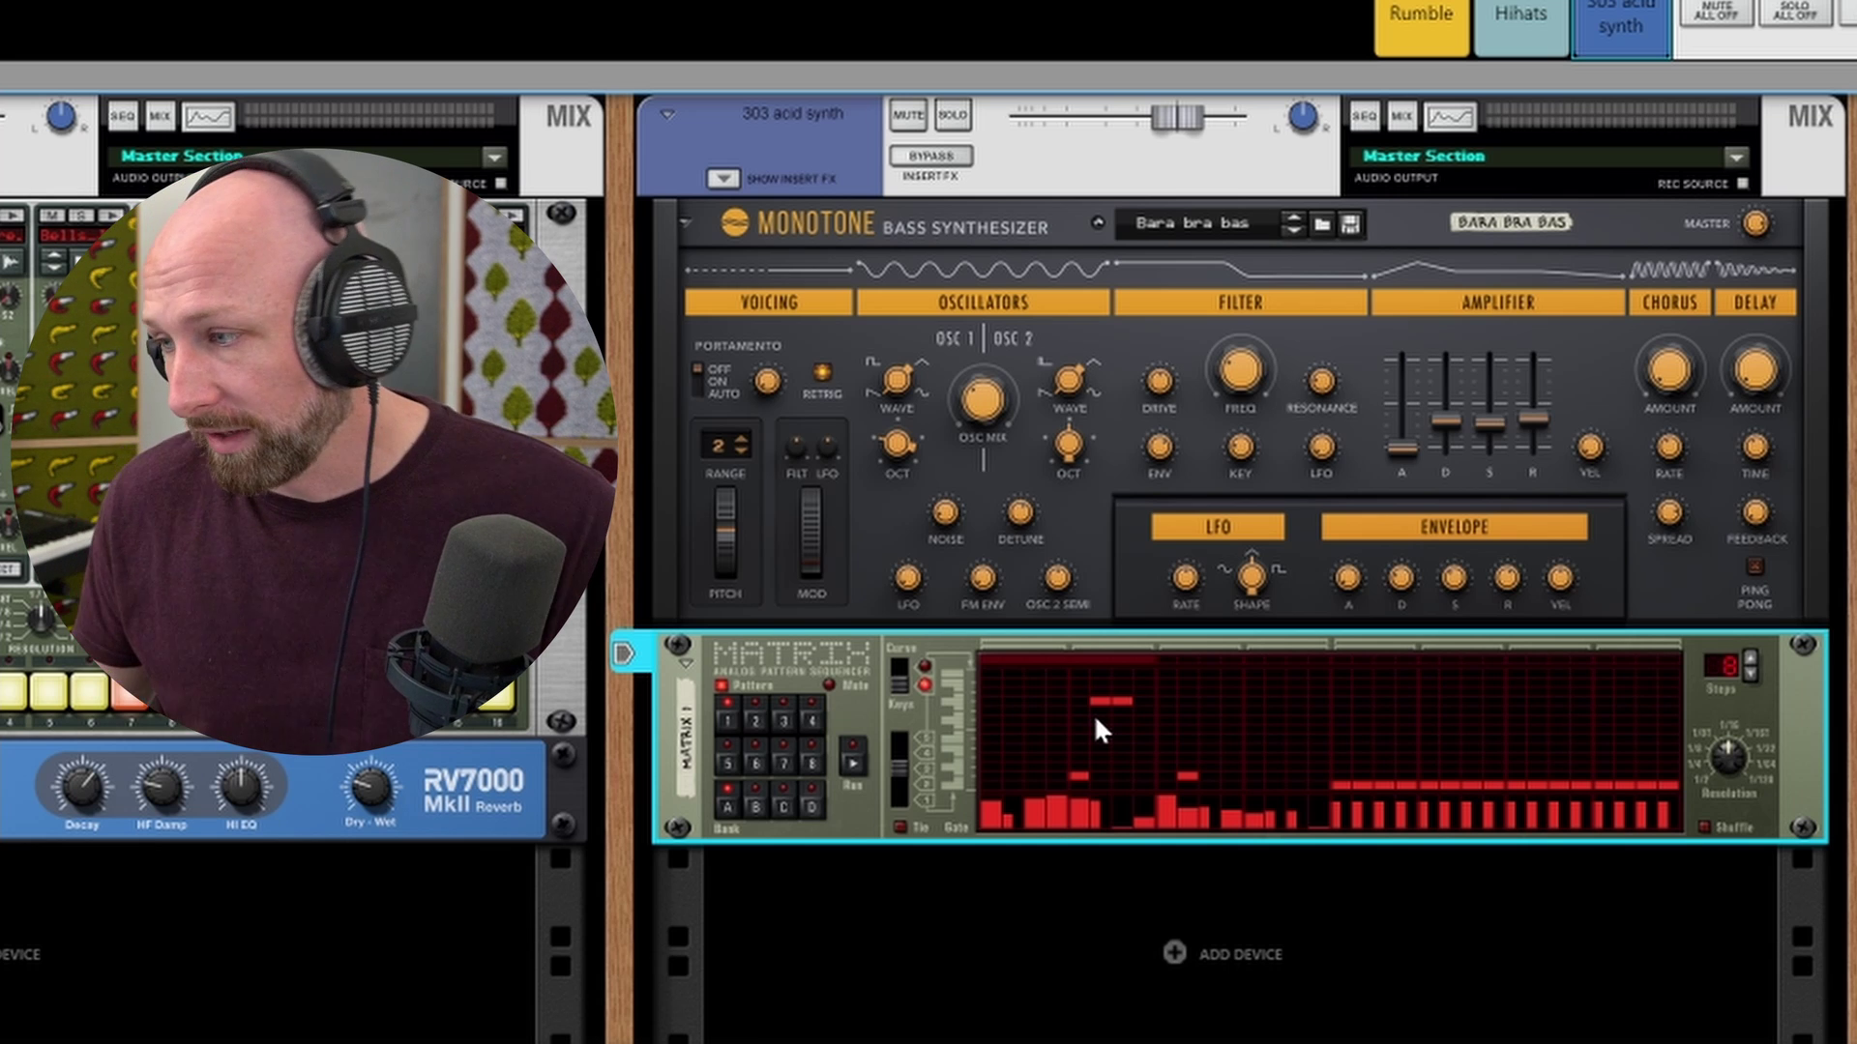
key(space)
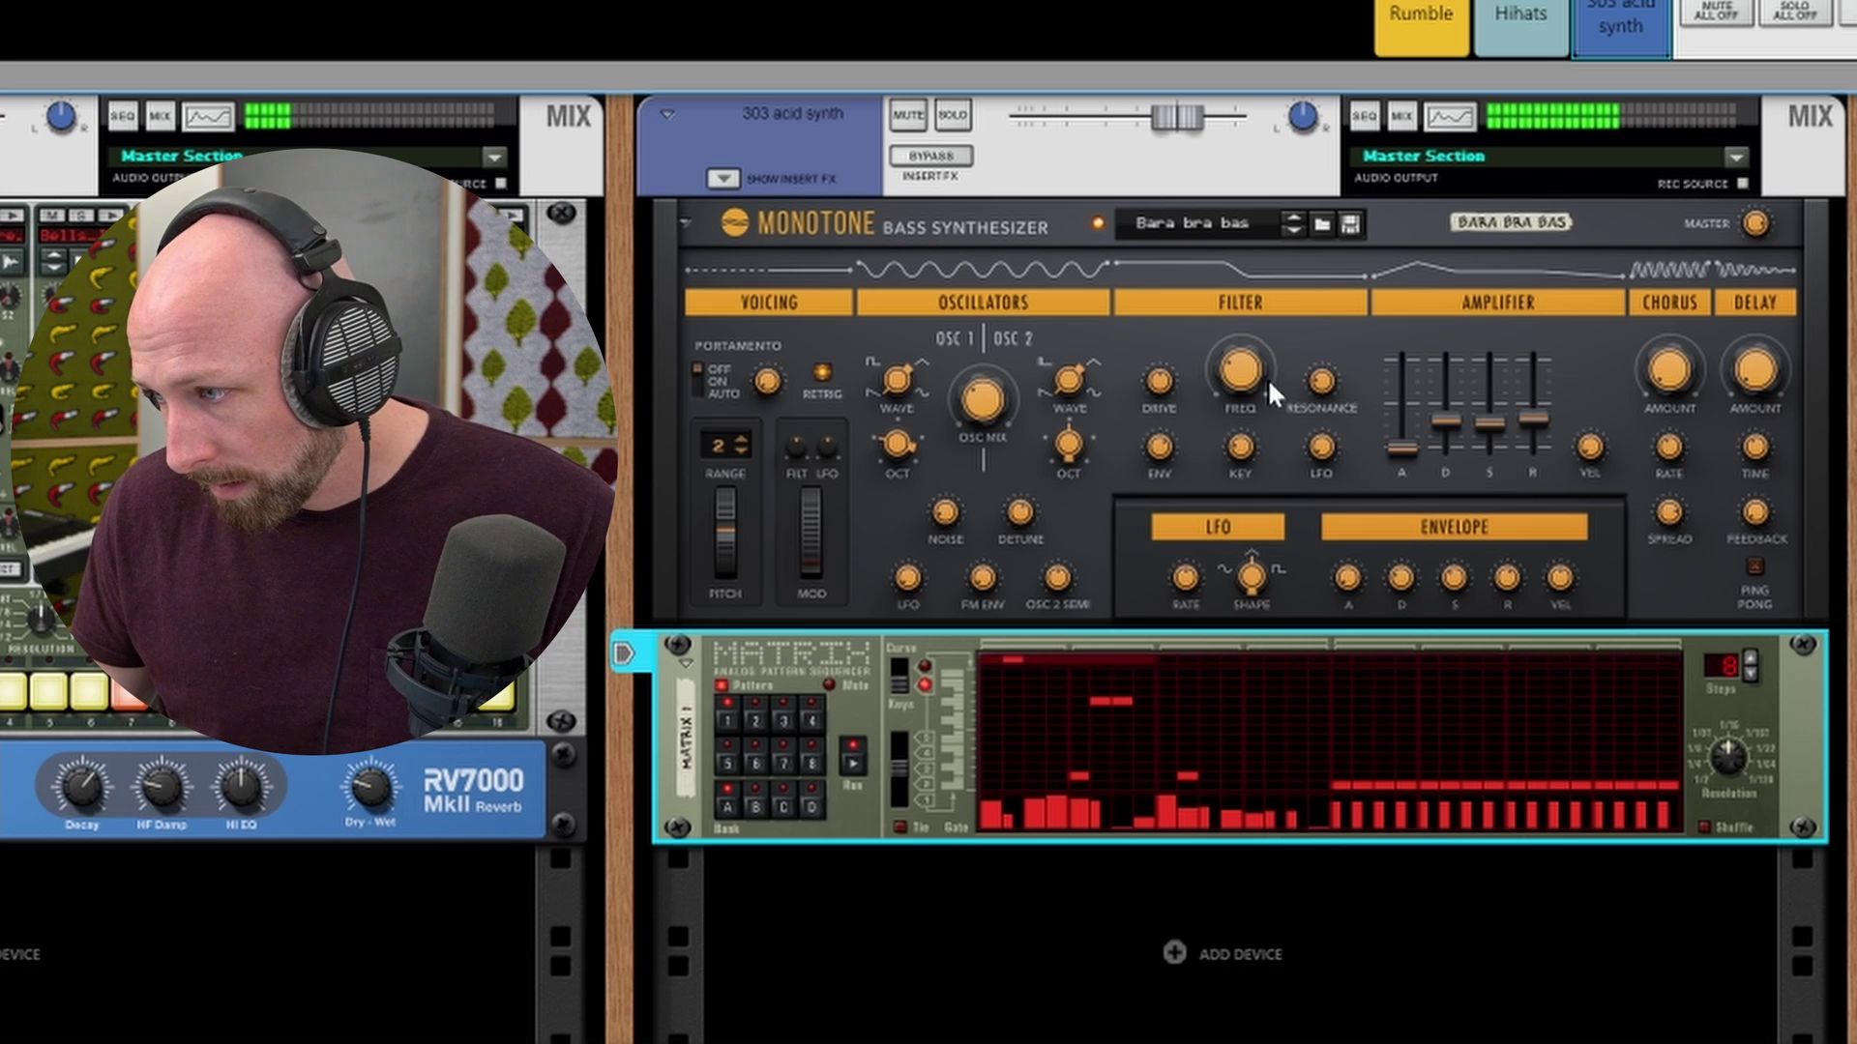
Tune the Monotone's filter resonance and drive, set the filter frequency to 37.6 Hz and adjust the chorus amount
click(1322, 382)
drag(1332, 325, 1262, 422)
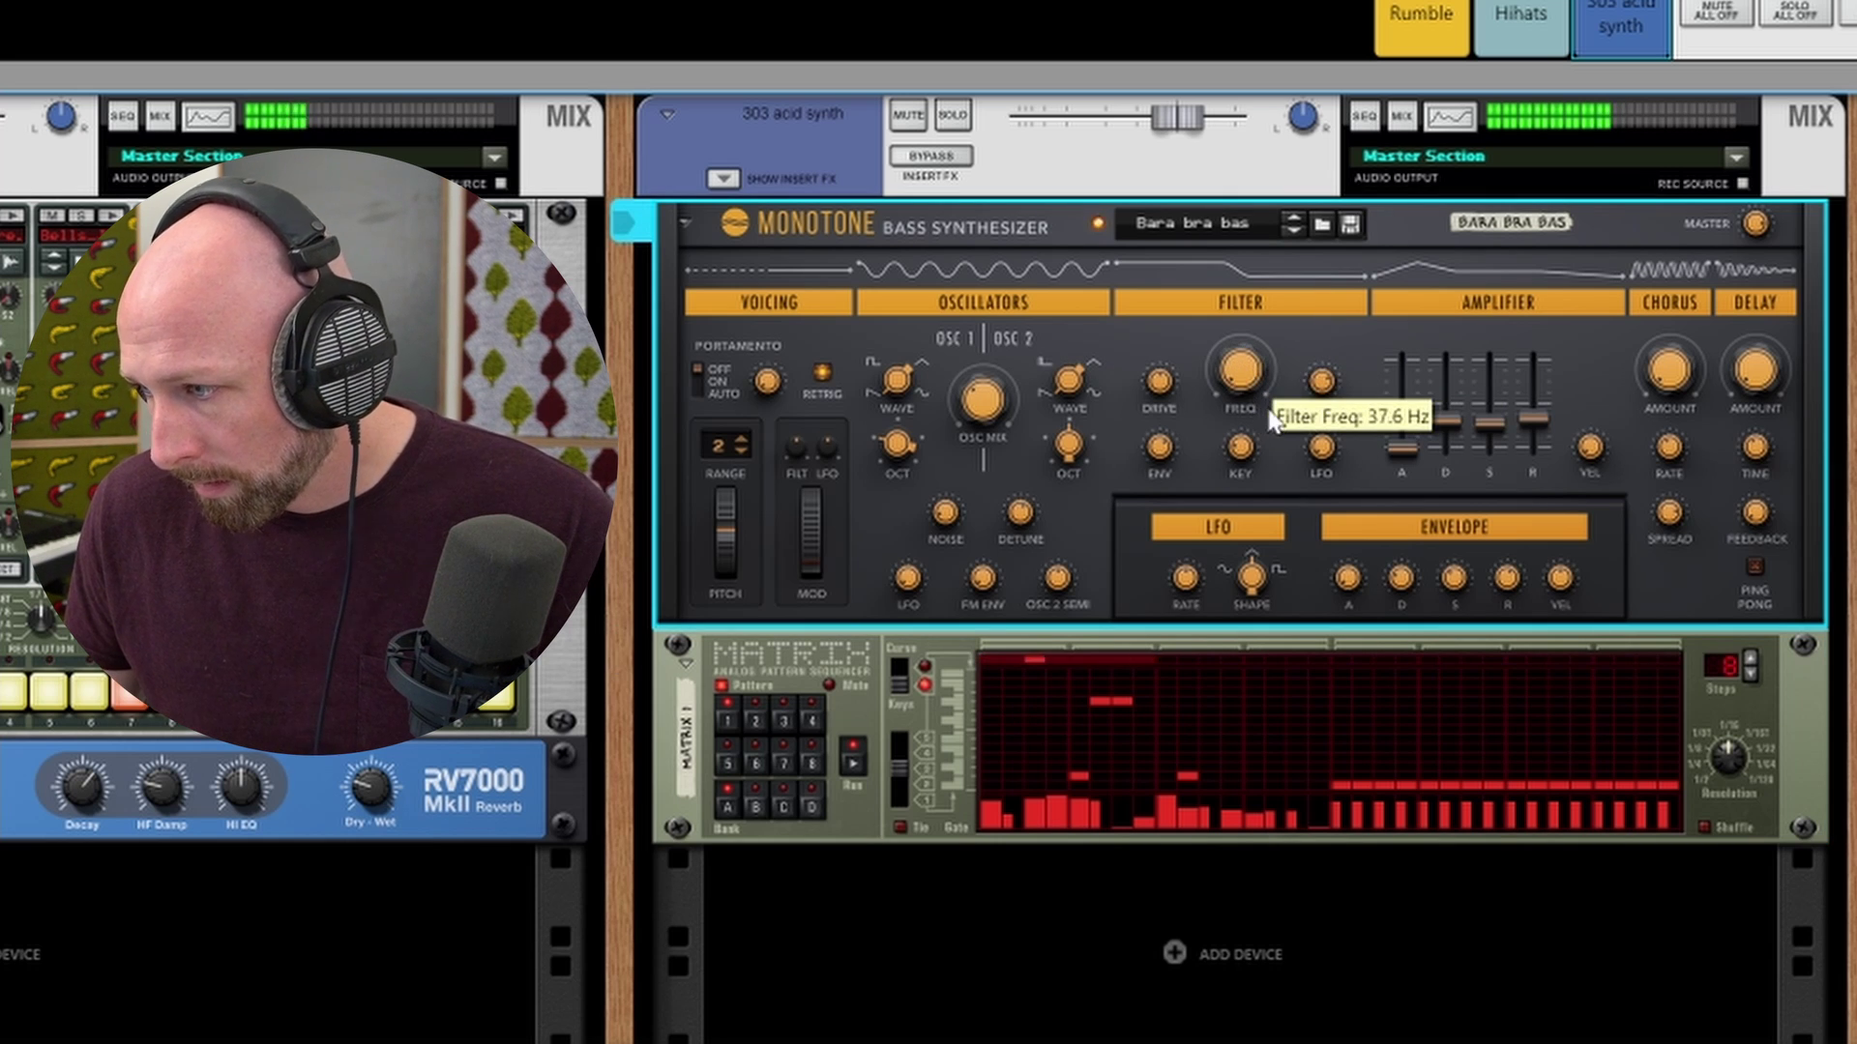
mouse_move(1160, 375)
mouse_down()
mouse_move(1158, 341)
mouse_move(1158, 361)
mouse_up()
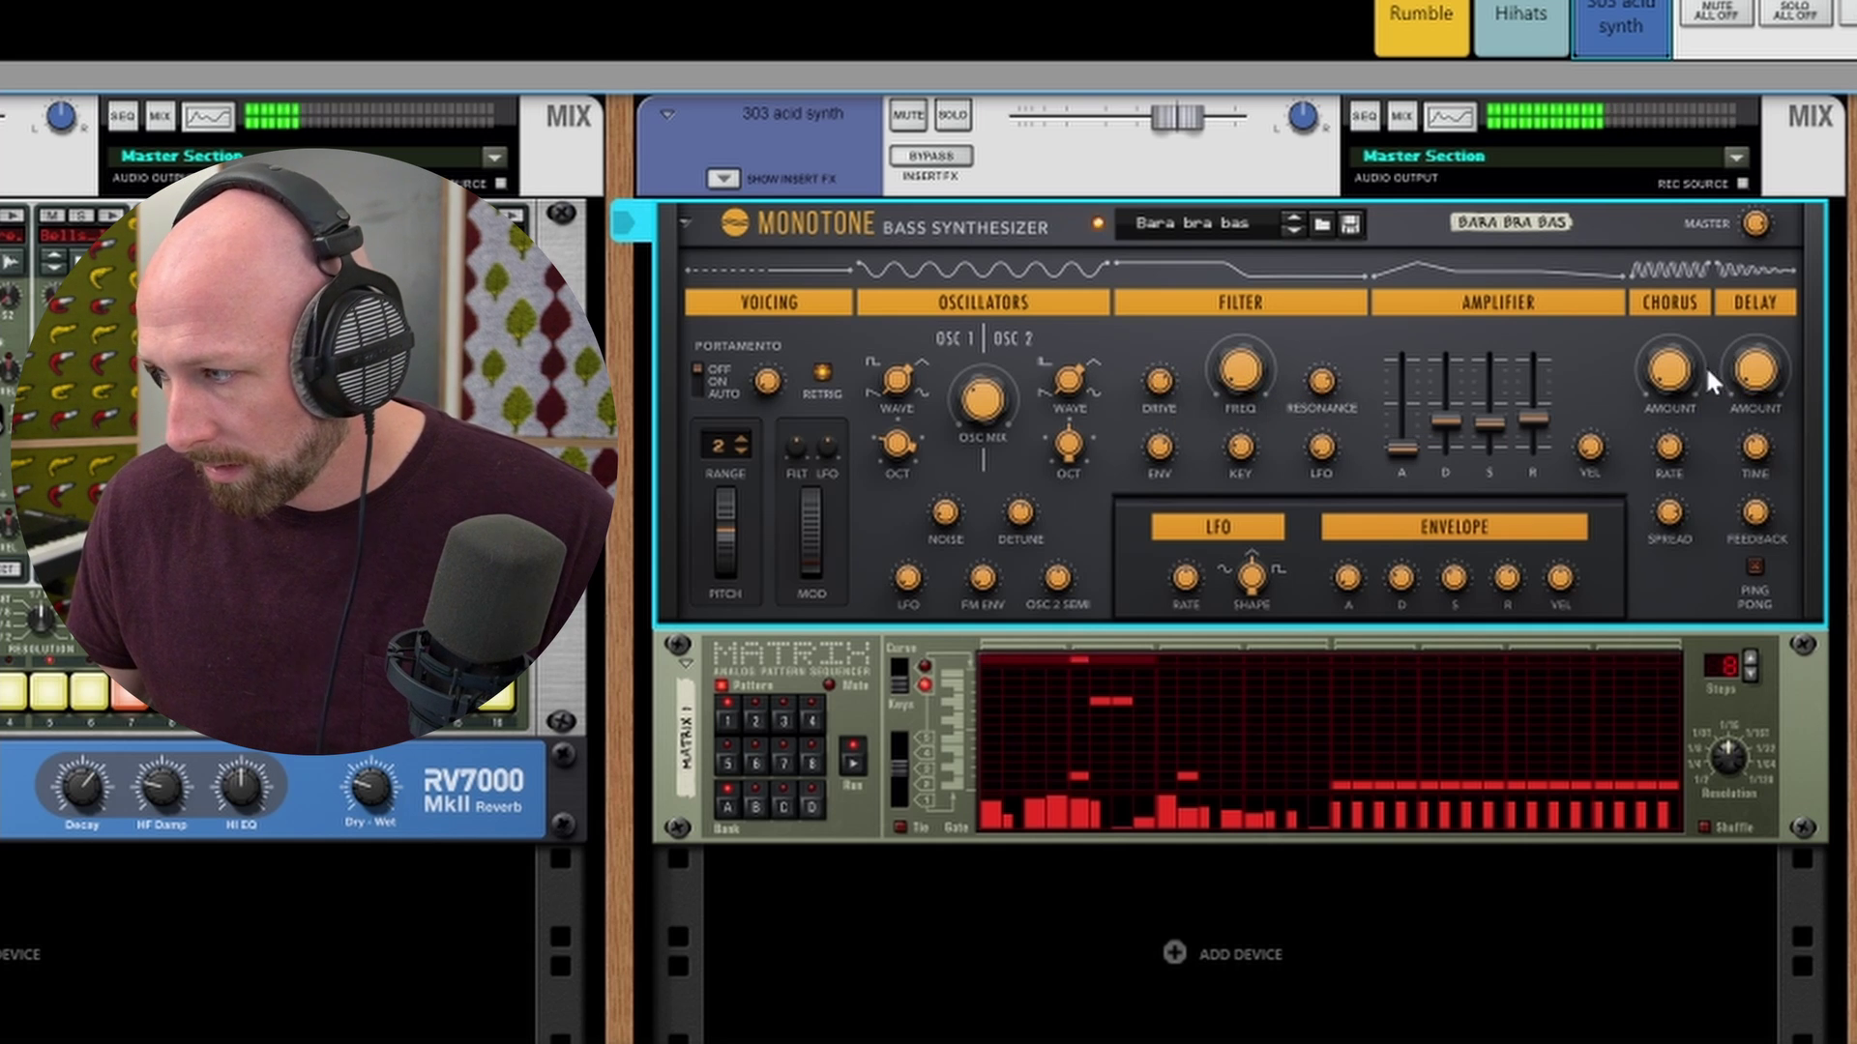
drag(1662, 286, 1663, 327)
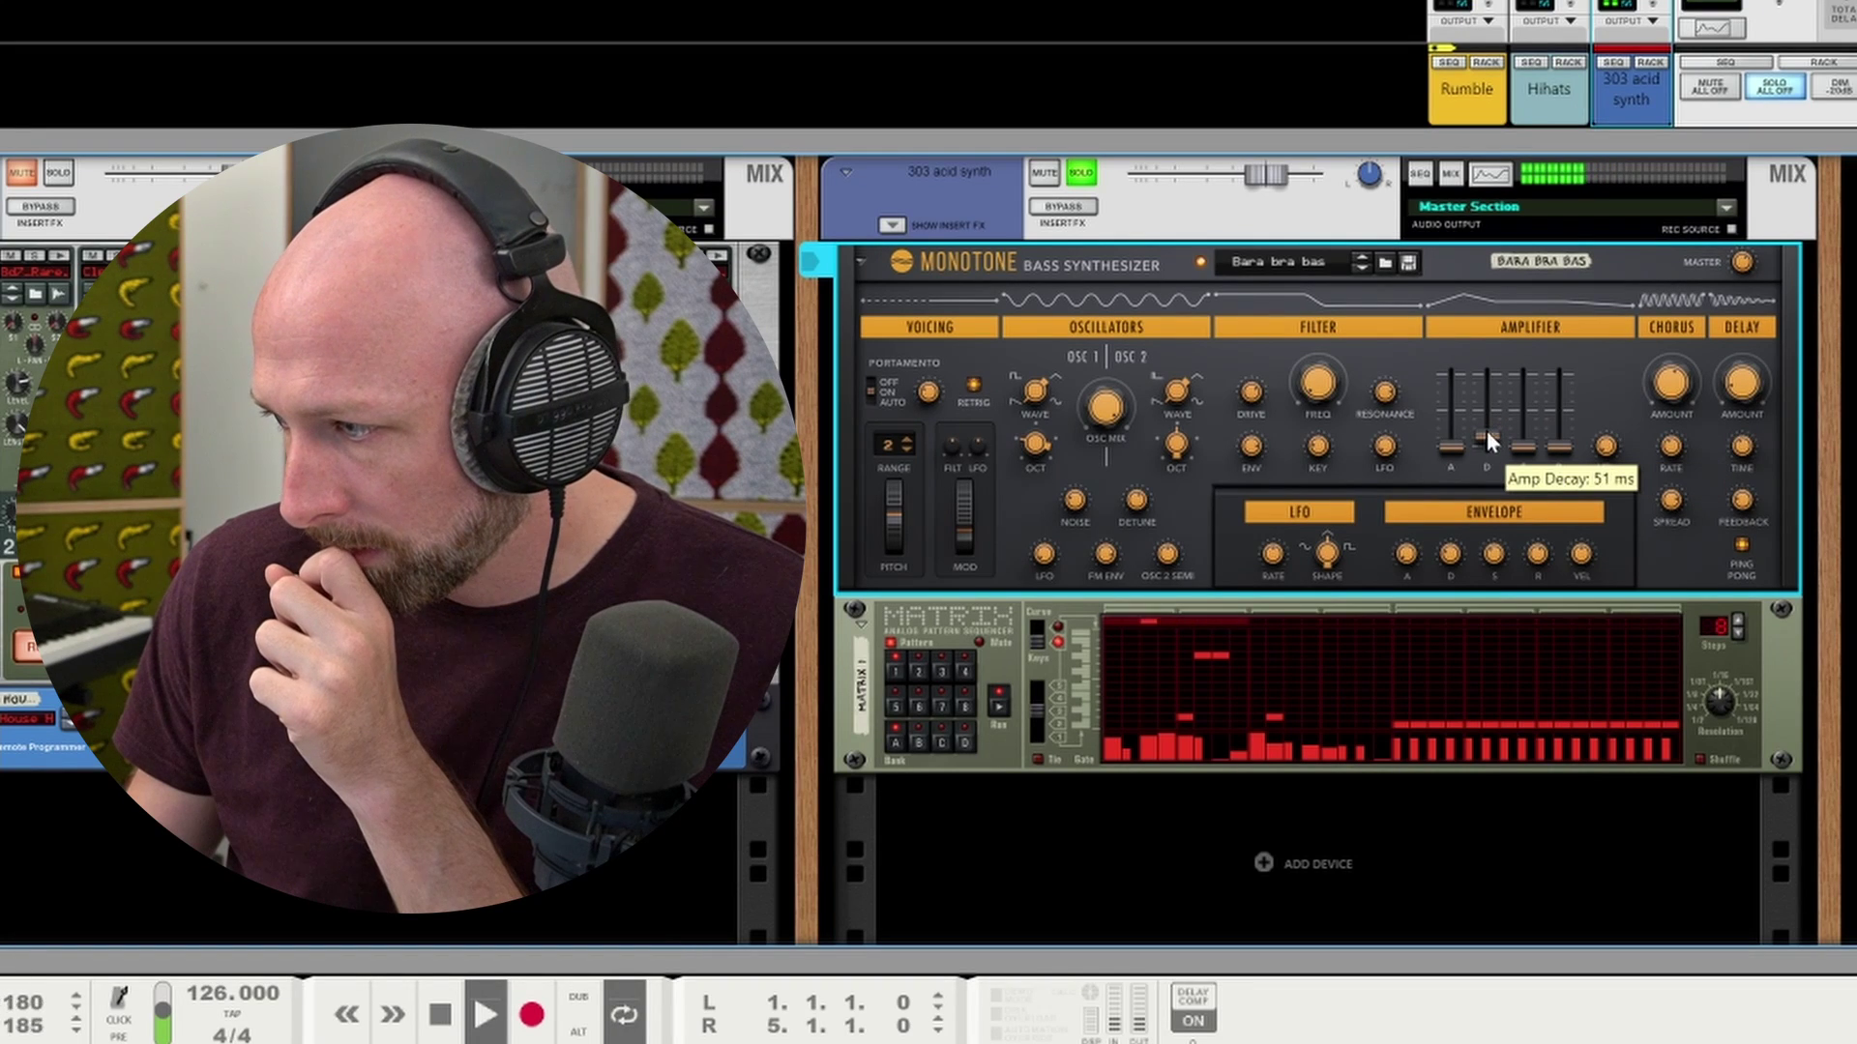
Lengthen the Monotone's amp decay, set the amp sustain to 19.2 % and the filter envelope sustain to 0.0 %
drag(1487, 436, 1482, 422)
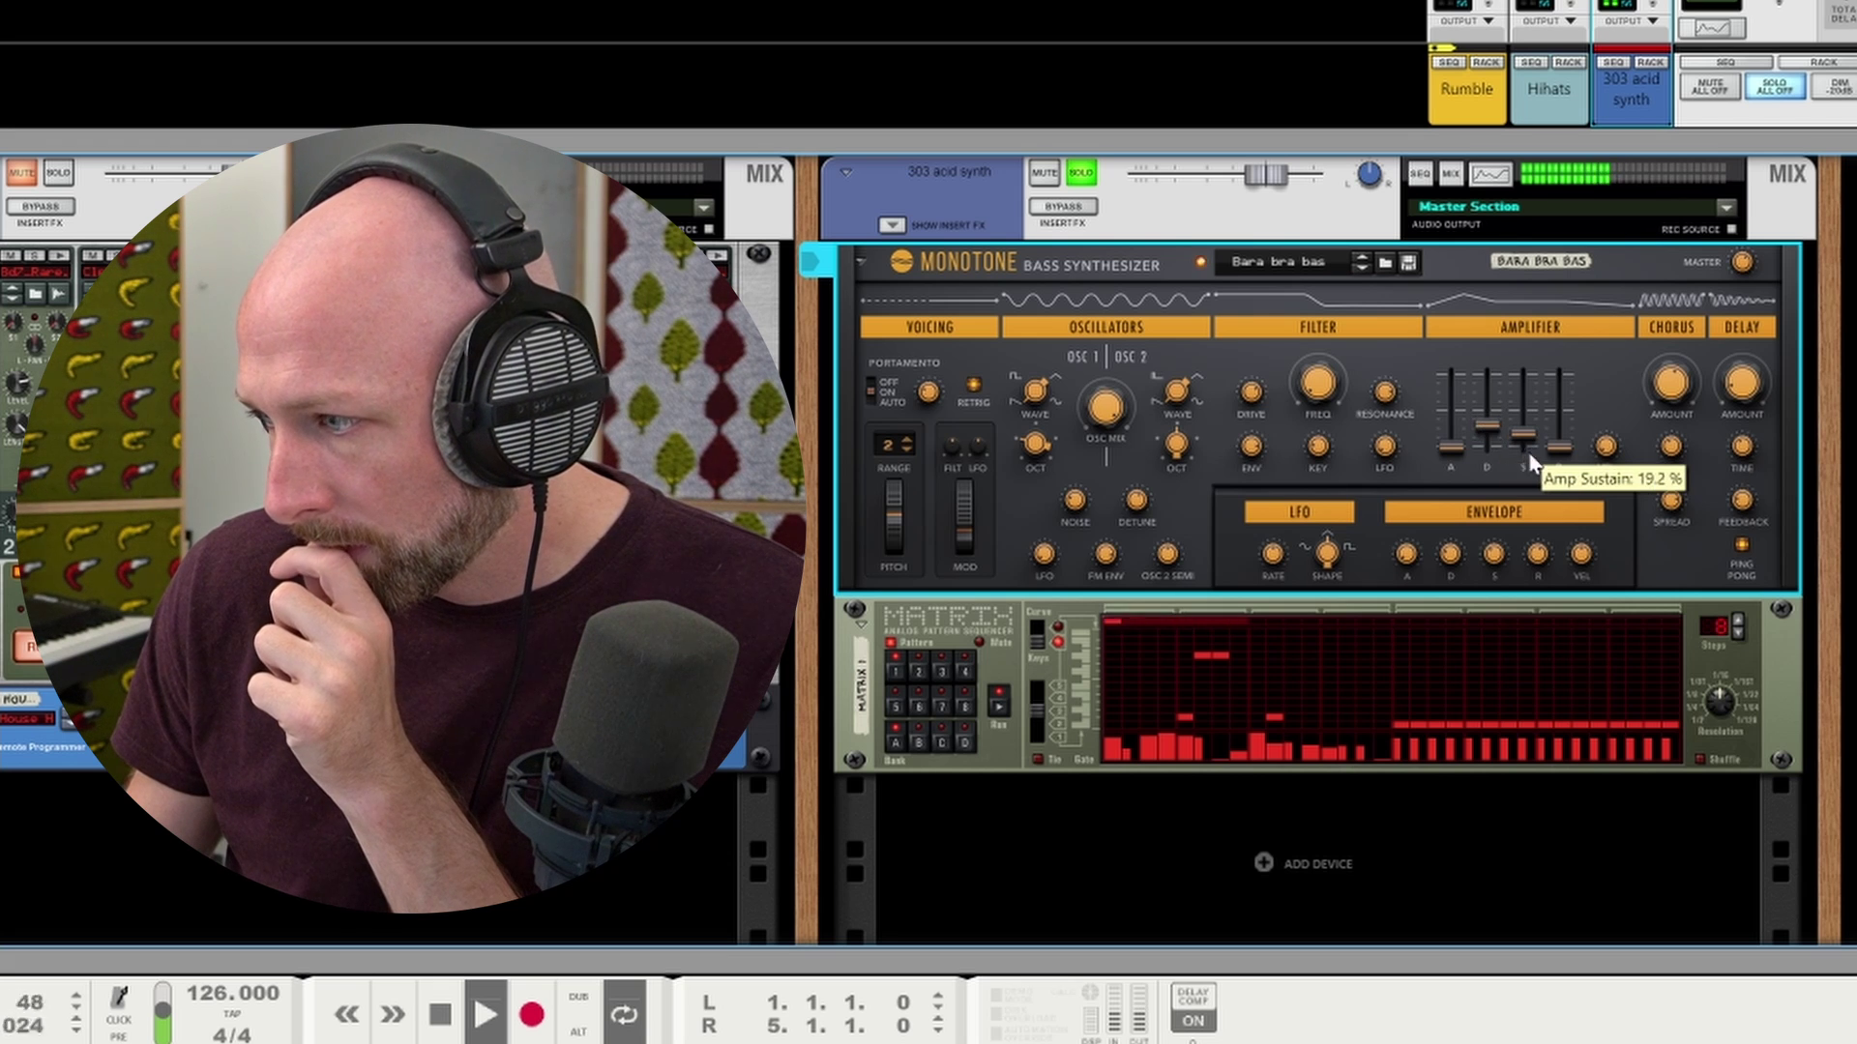
drag(1523, 433, 1494, 440)
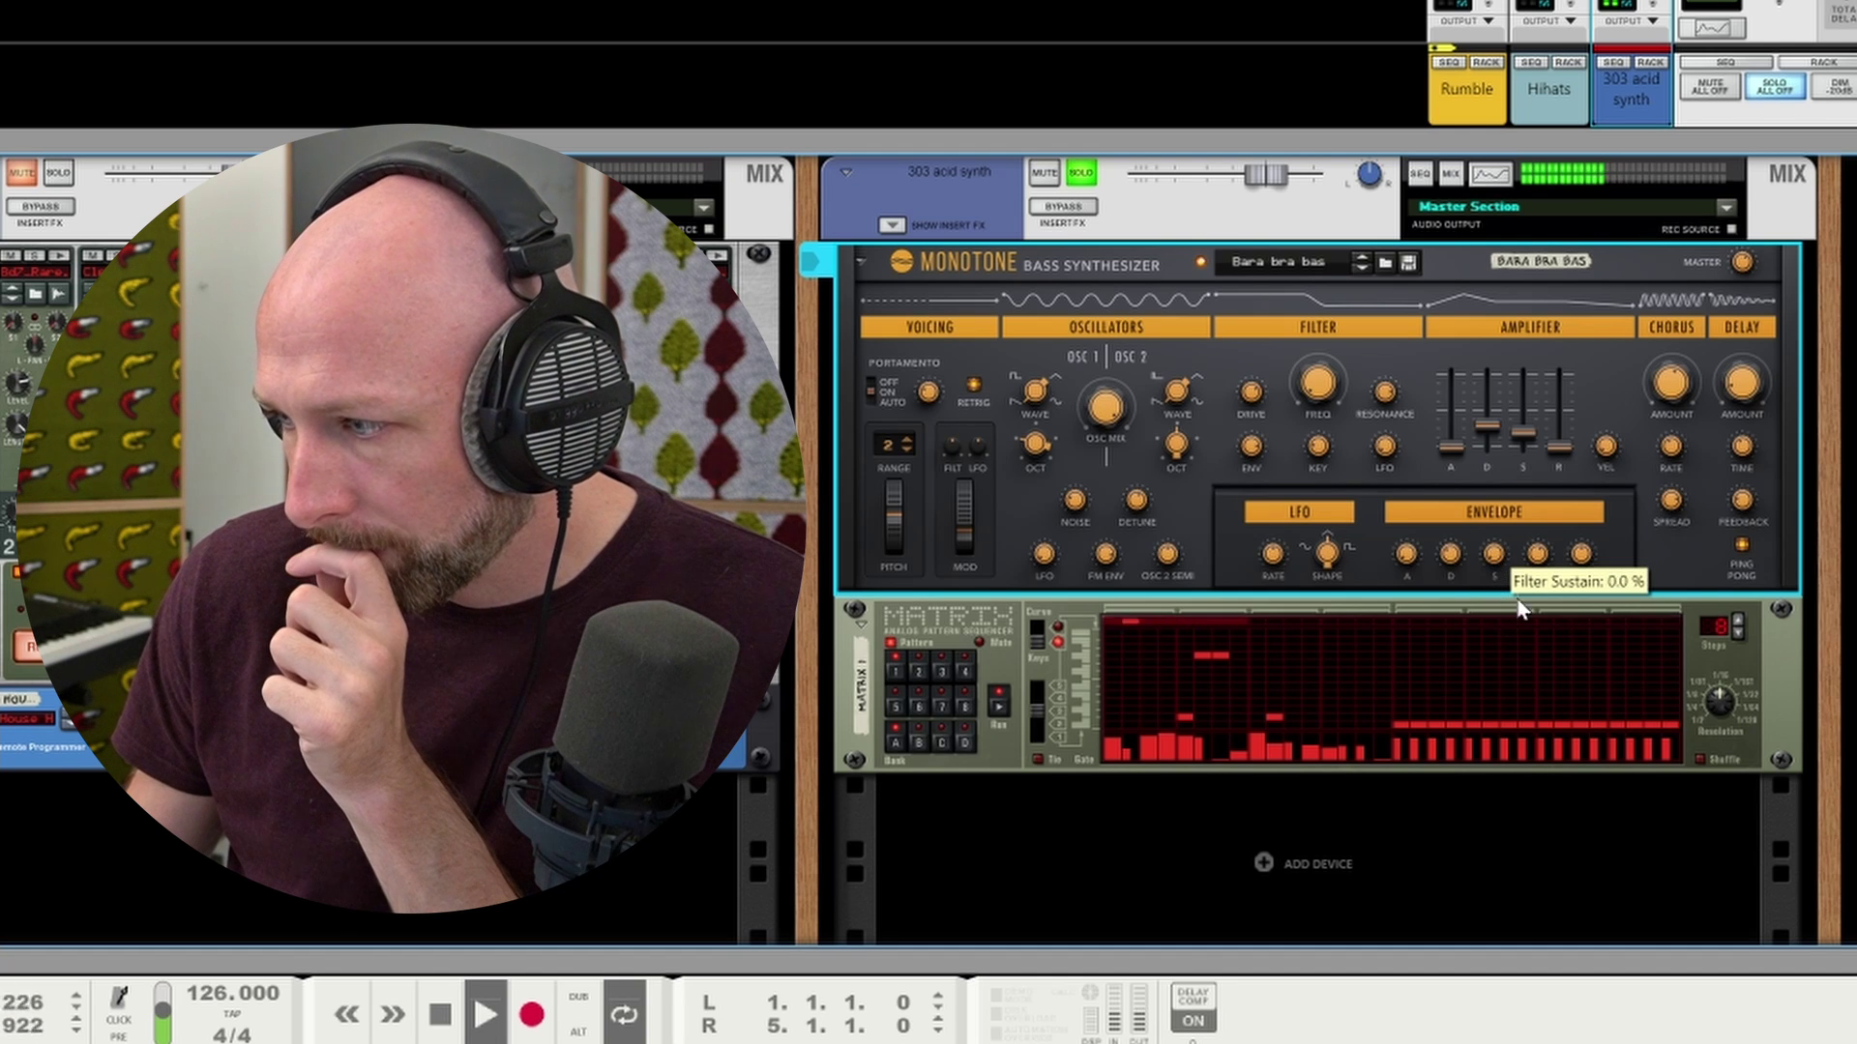
drag(1541, 563, 1542, 566)
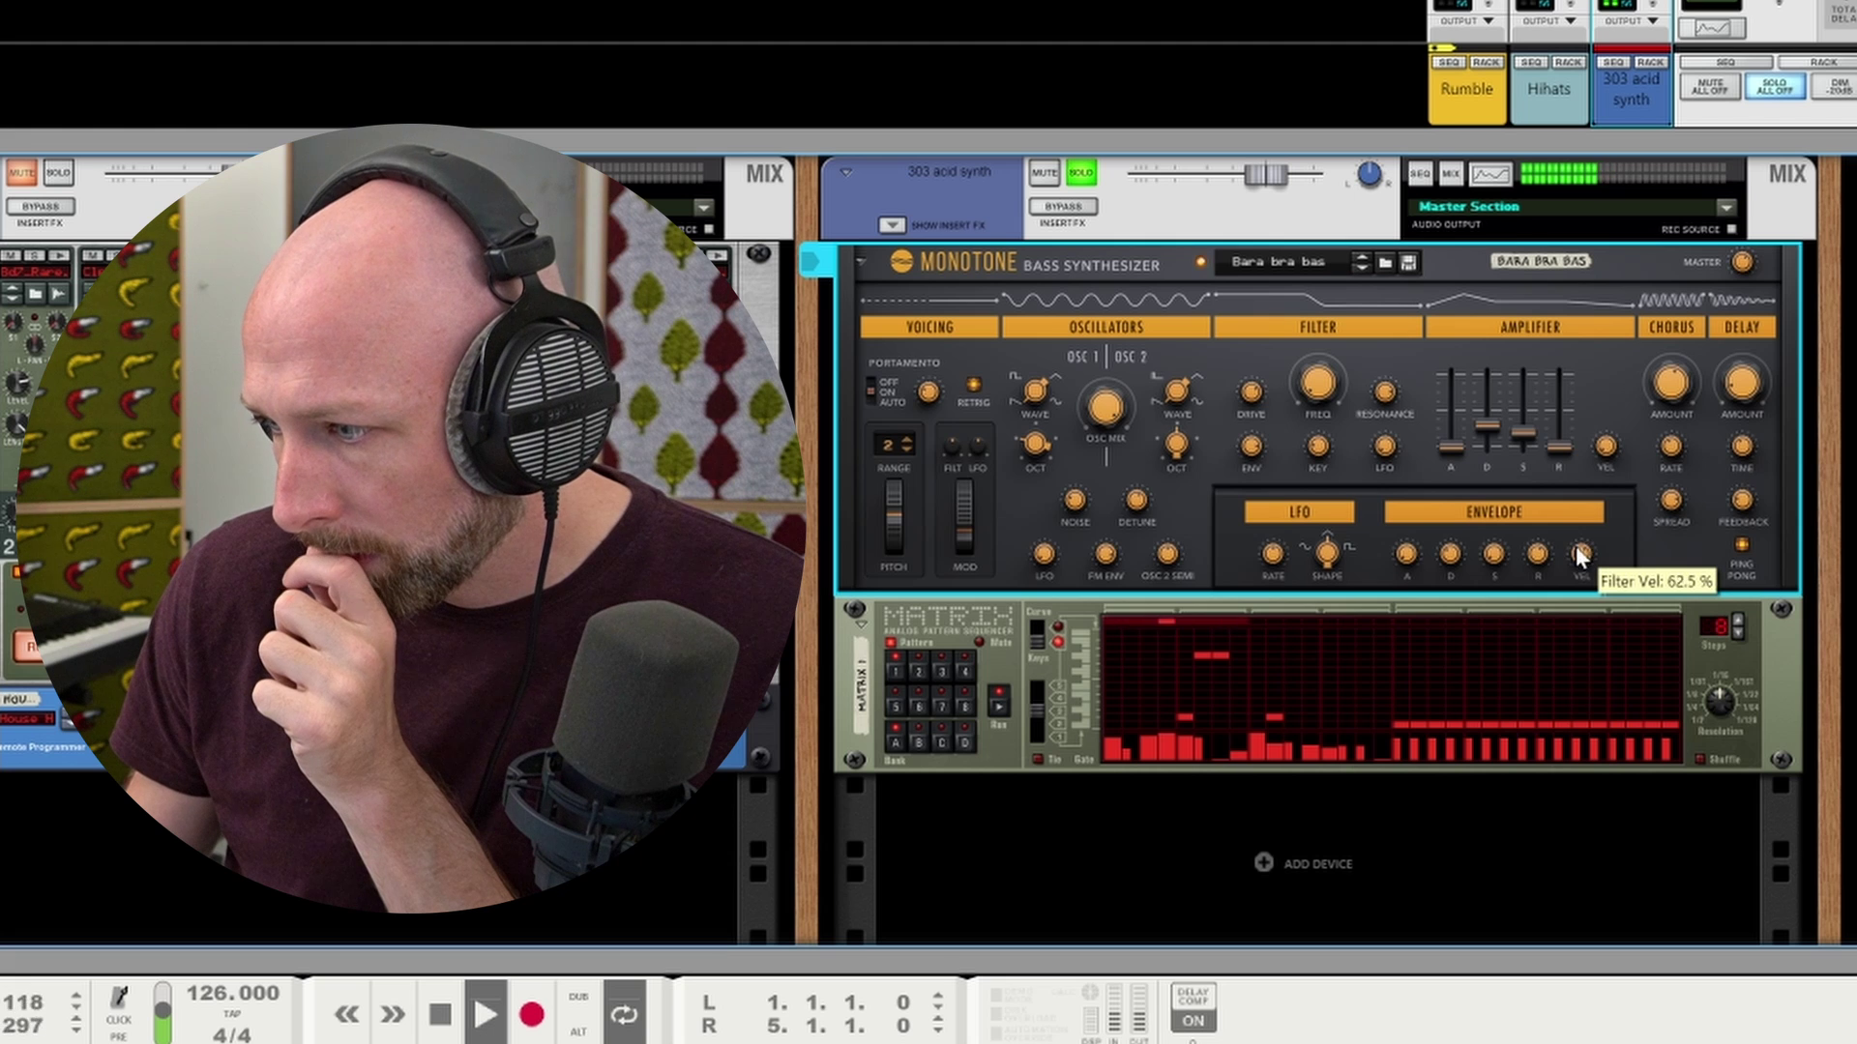
Alter the 8-step Matrix pattern to get a variation of the acid line
right_click(1155, 671)
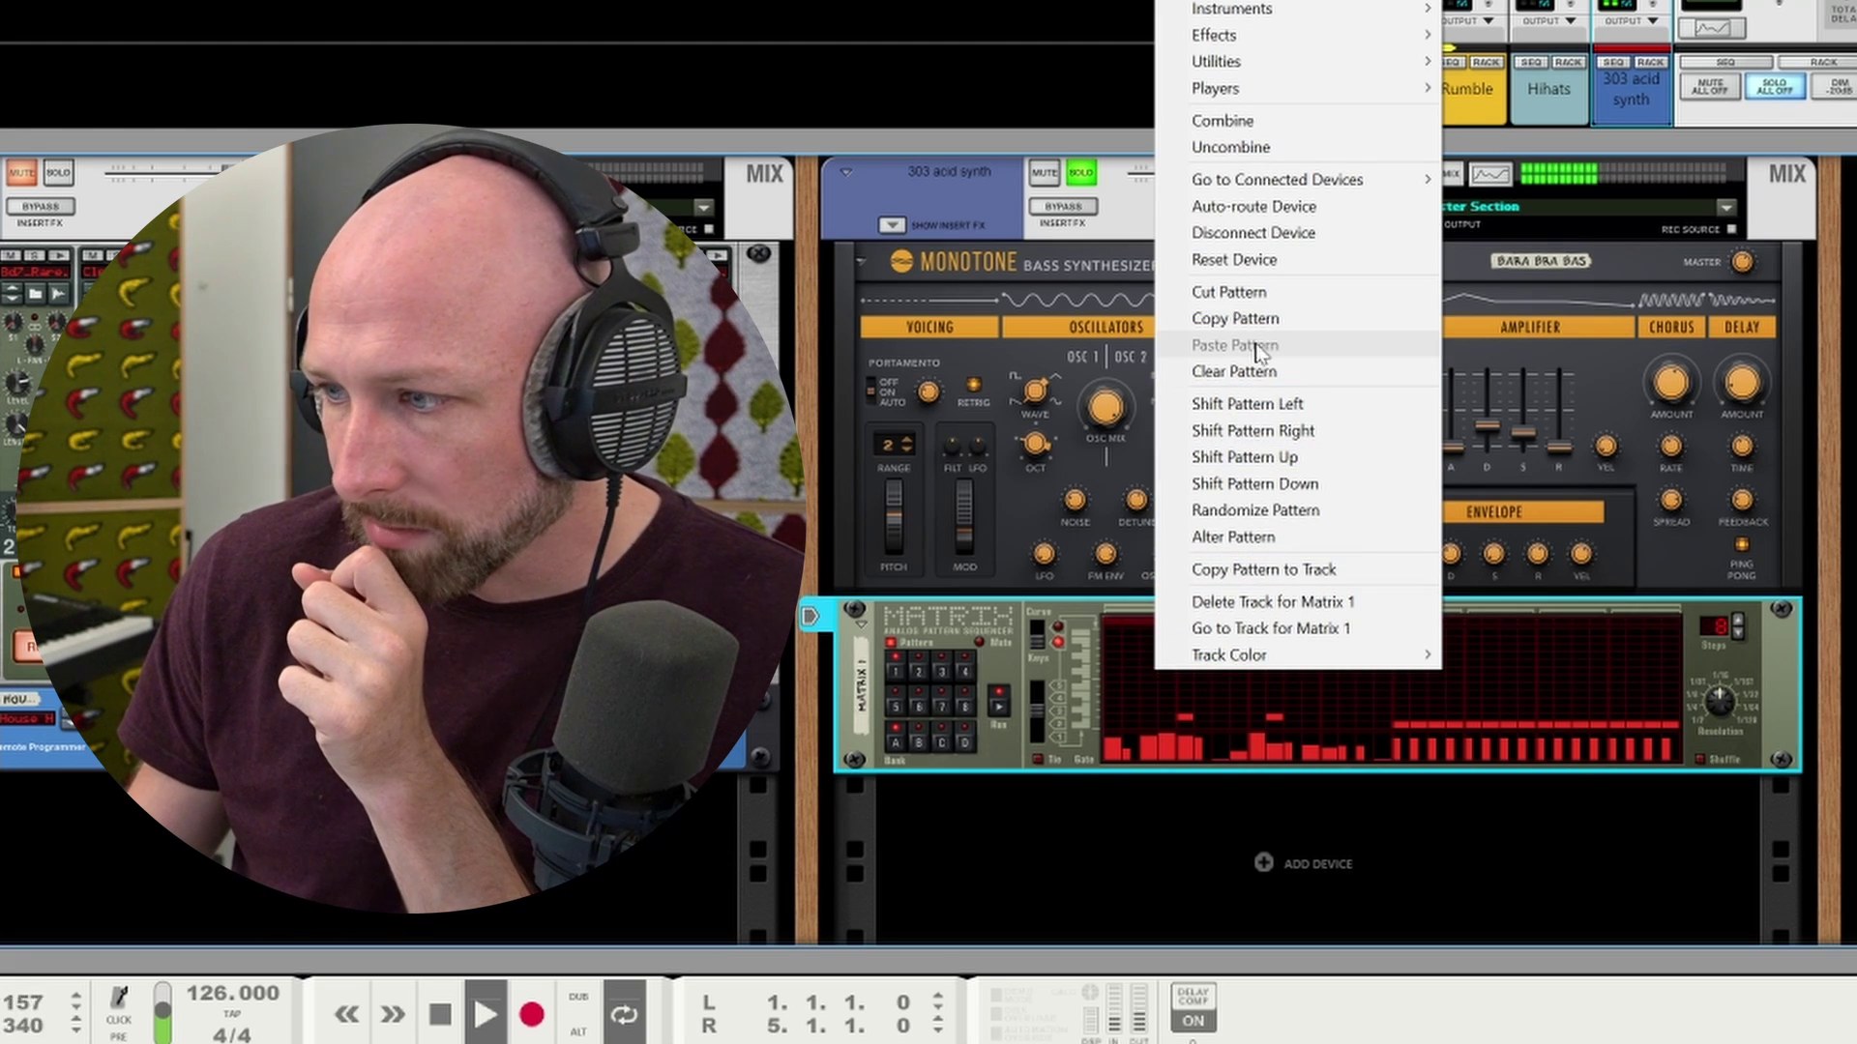
click(1255, 537)
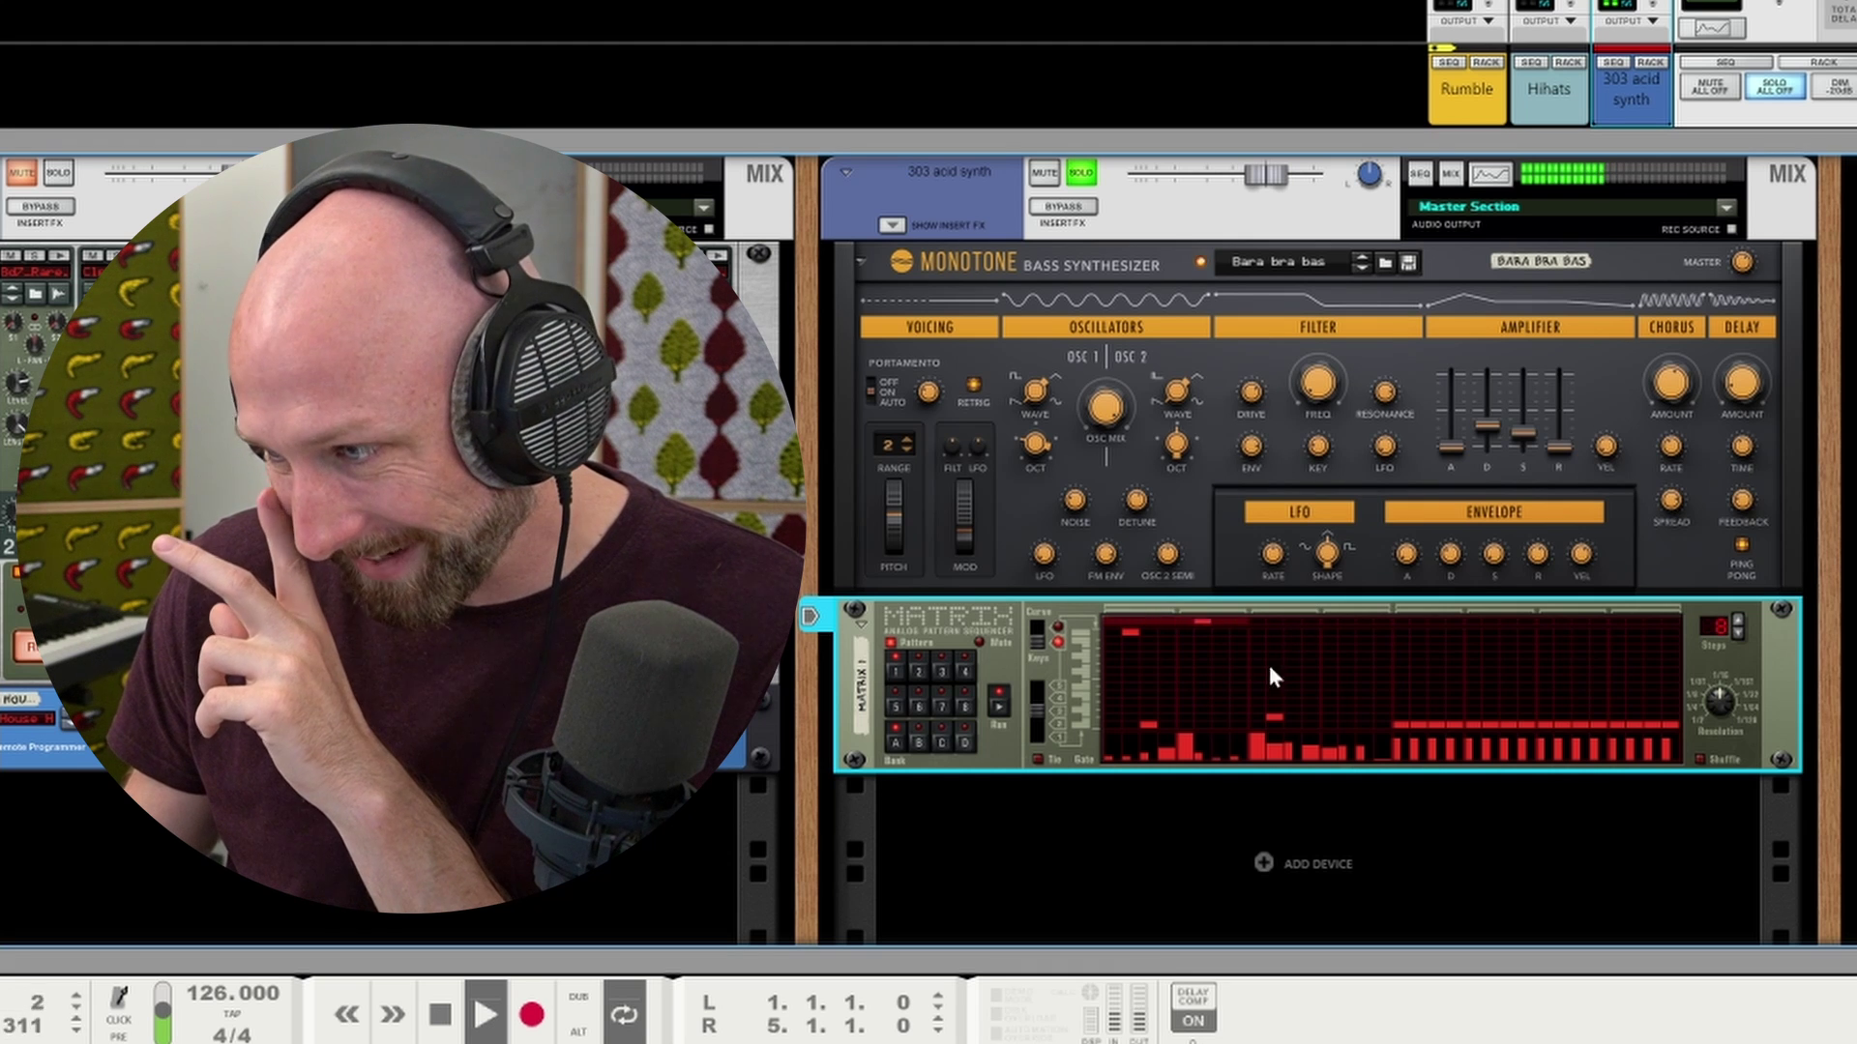
scroll(1216, 688, down, 2)
scroll(1174, 657, up, 1)
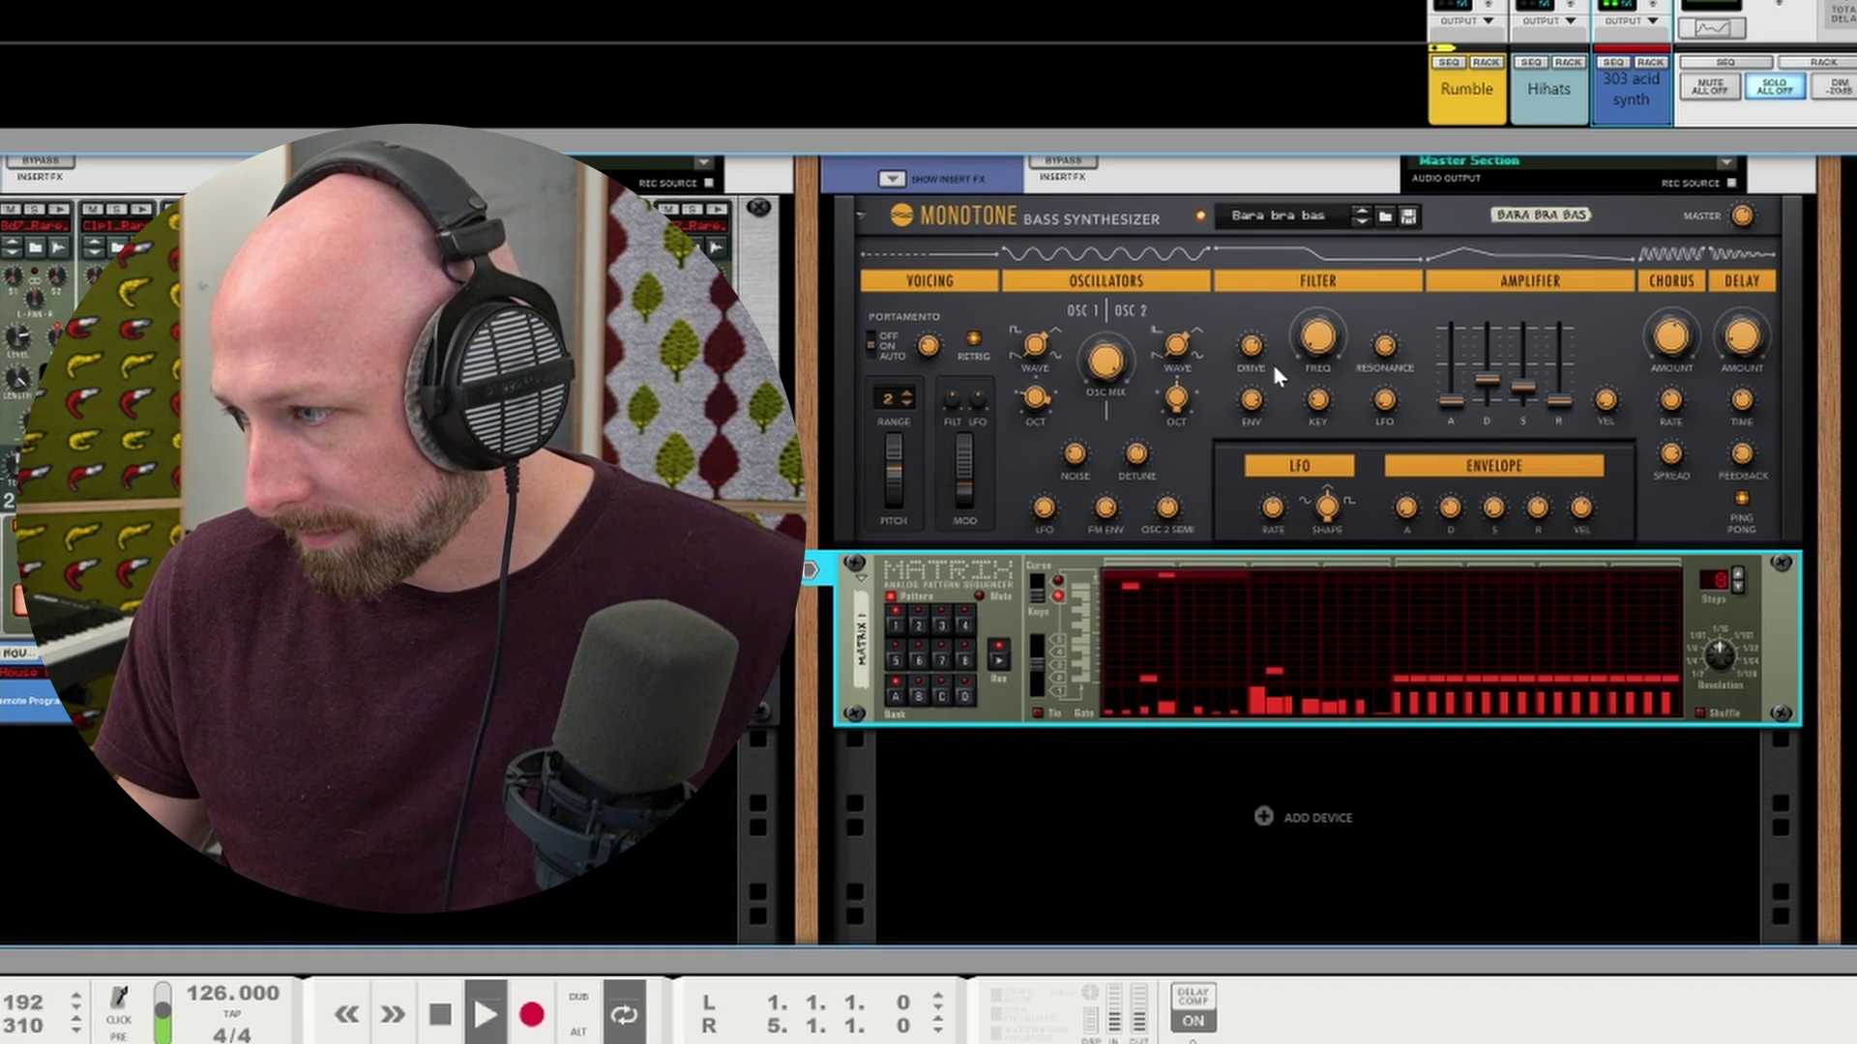
Fine-tune the Monotone's amp attack and set its delay amount to about 36 %
drag(1447, 404, 1447, 397)
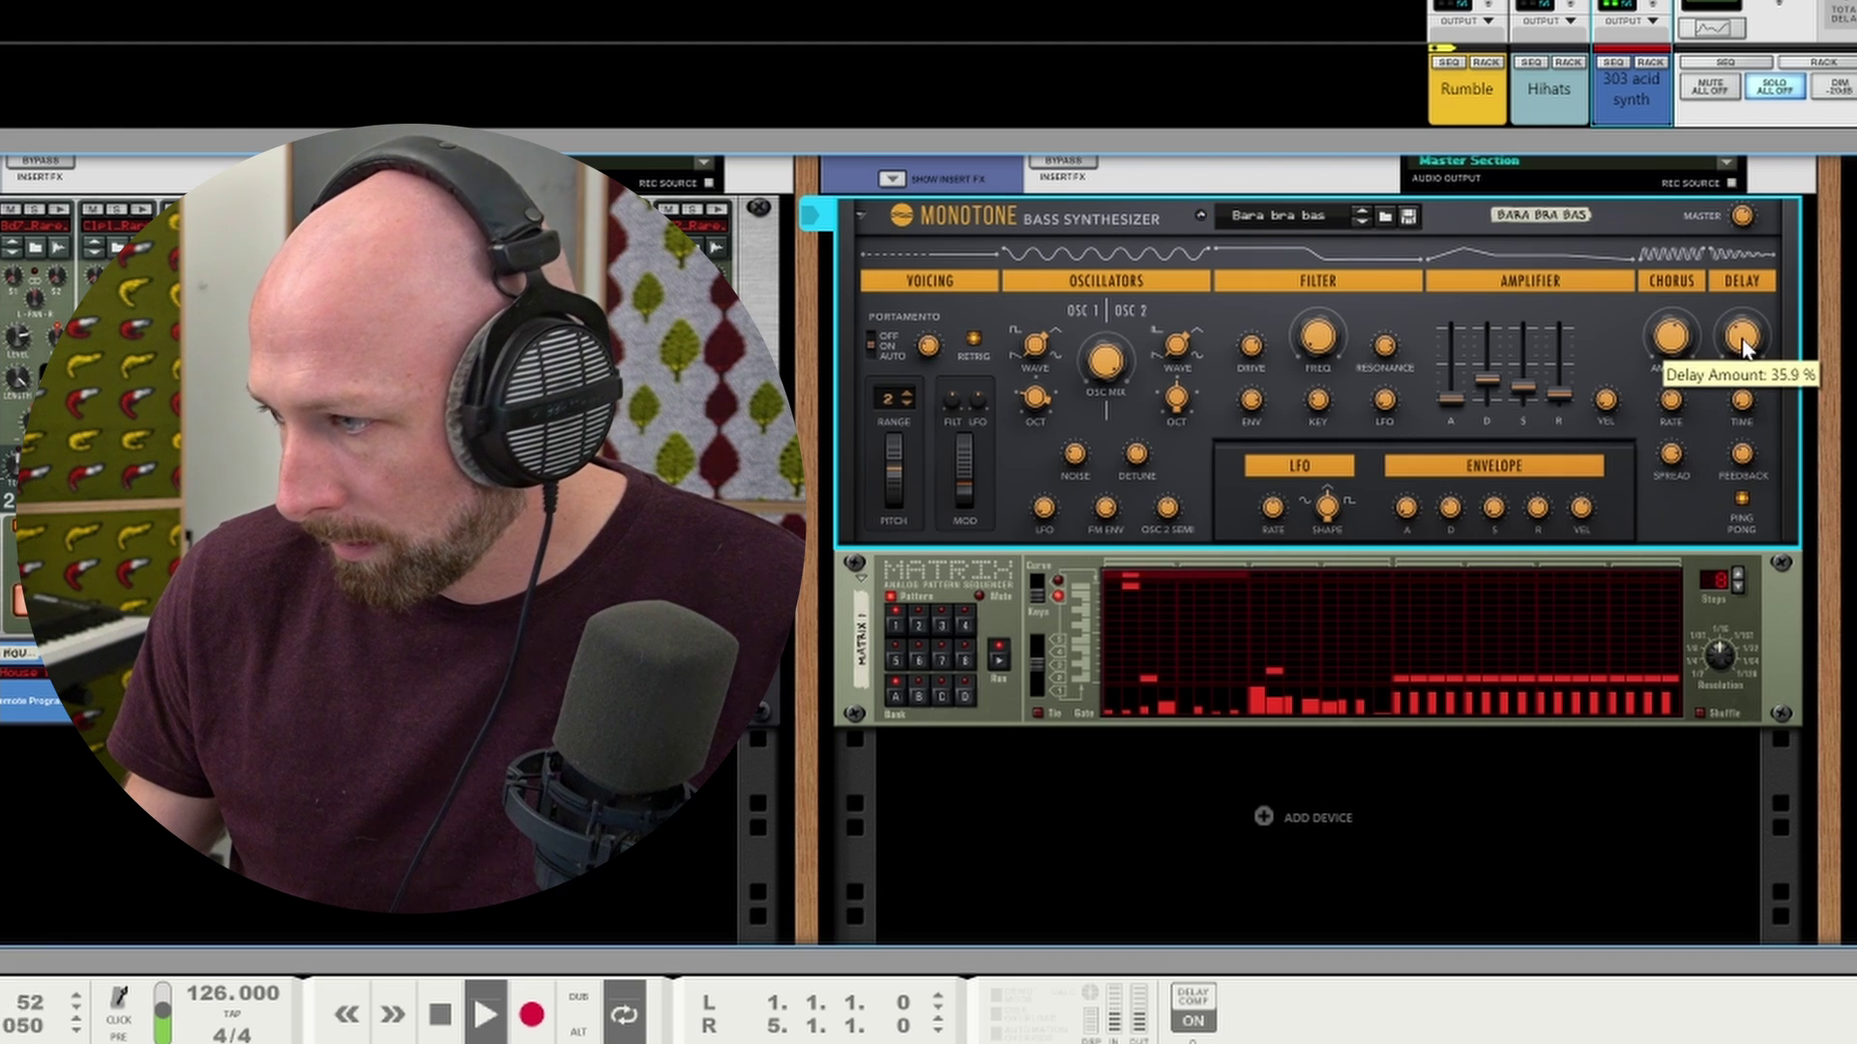
drag(1743, 346, 1744, 350)
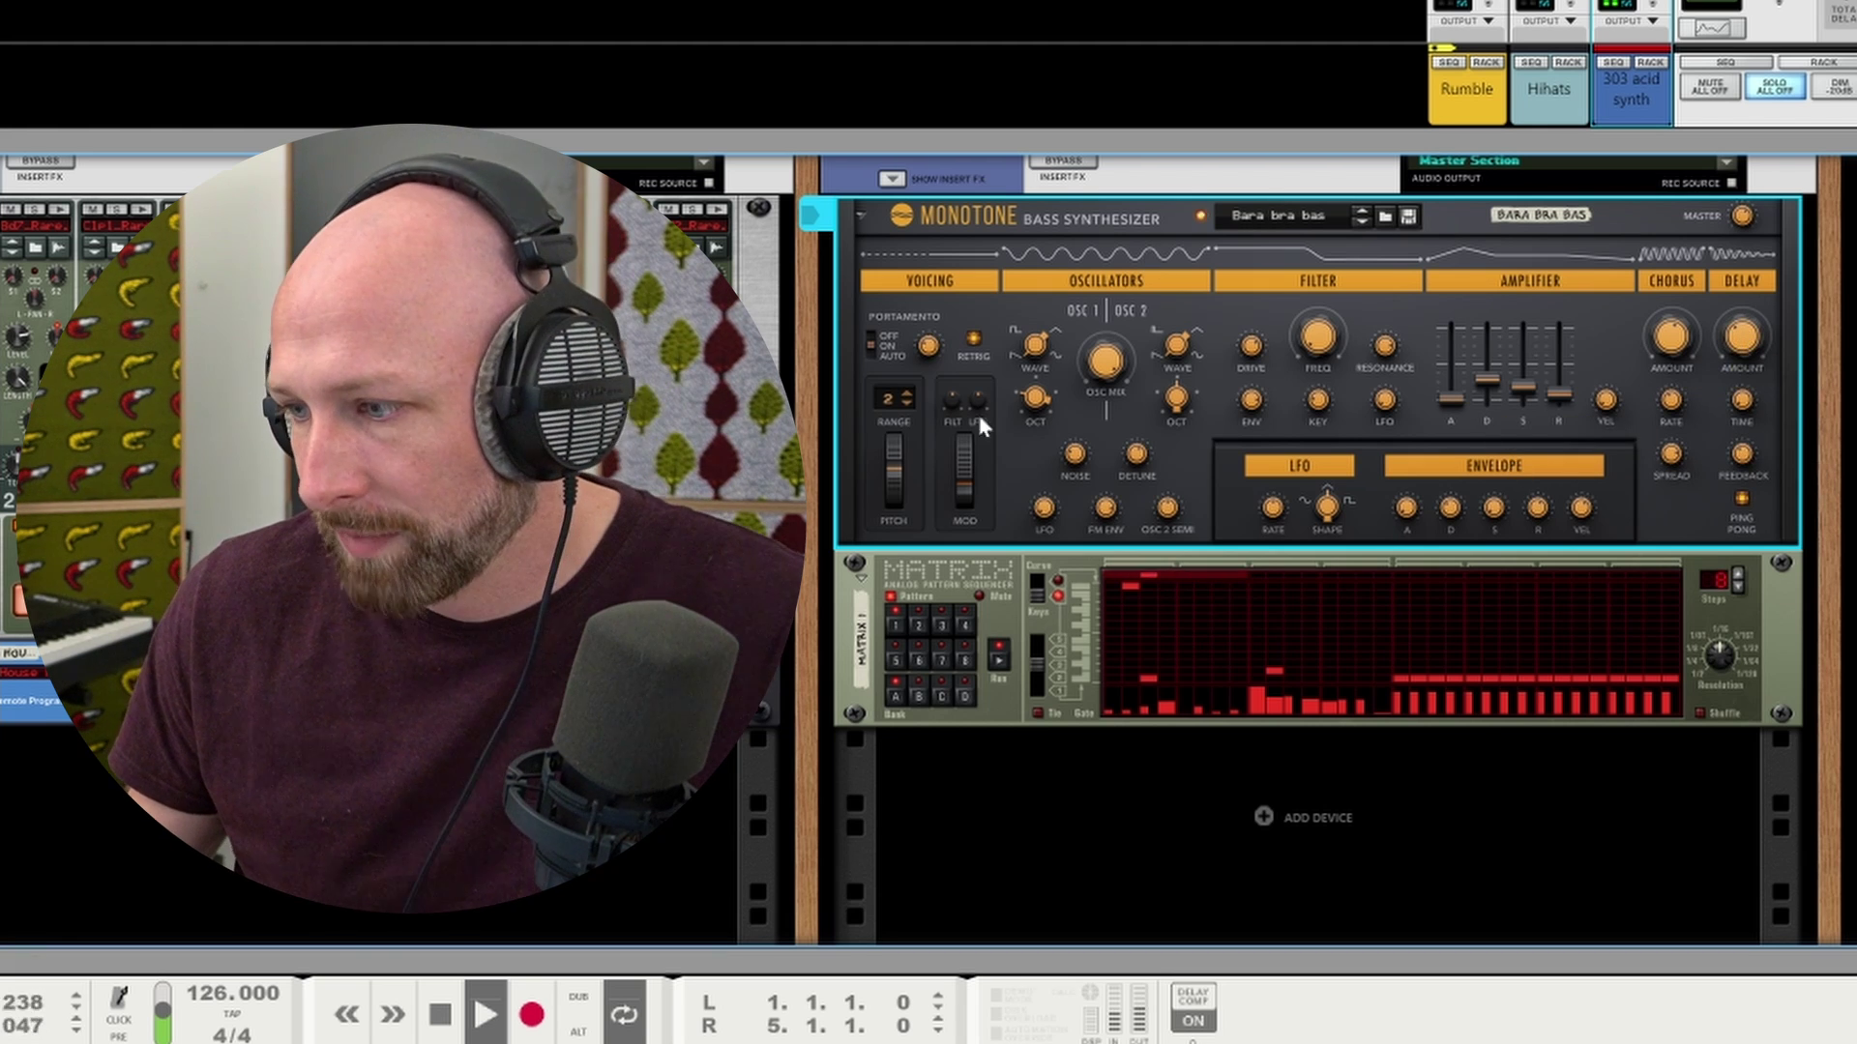
Add an RV7000 reverb with the ALL The Met patch below the Monotone, unsolo the channel and adjust the filter envelope amount
right_click(996, 507)
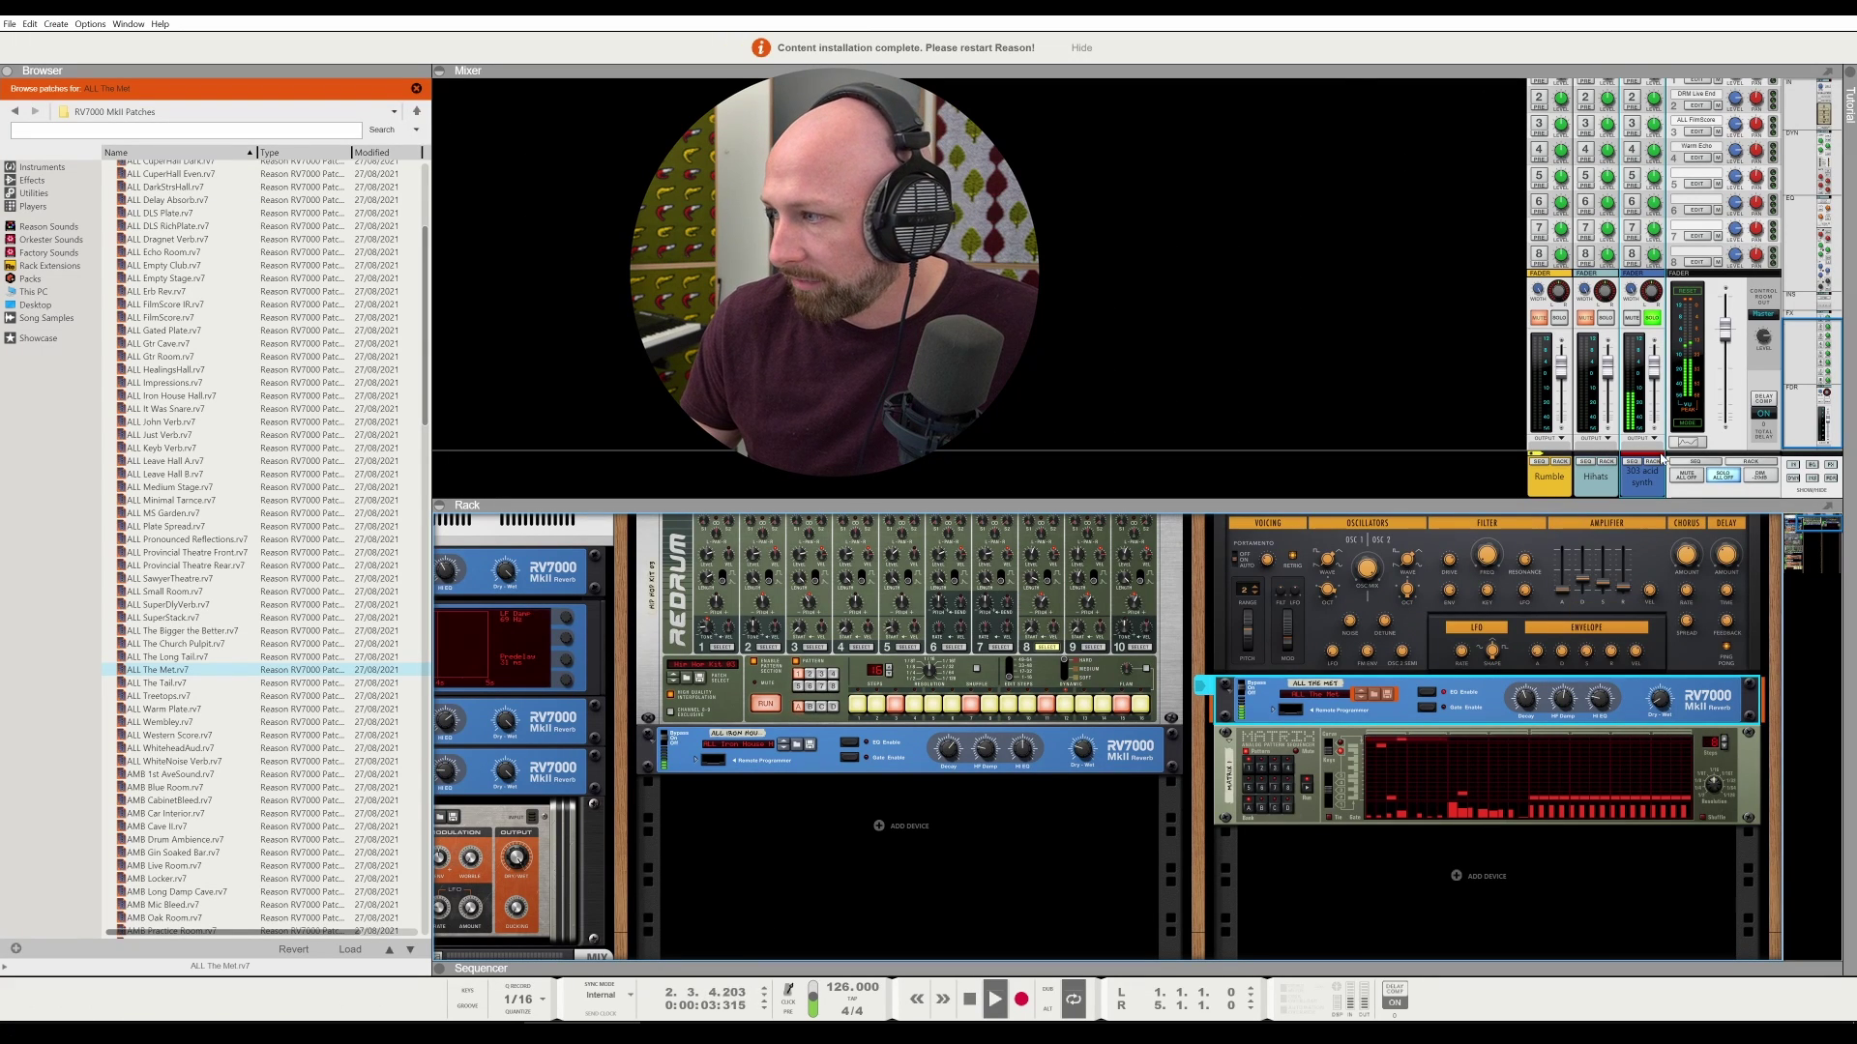
click(1652, 319)
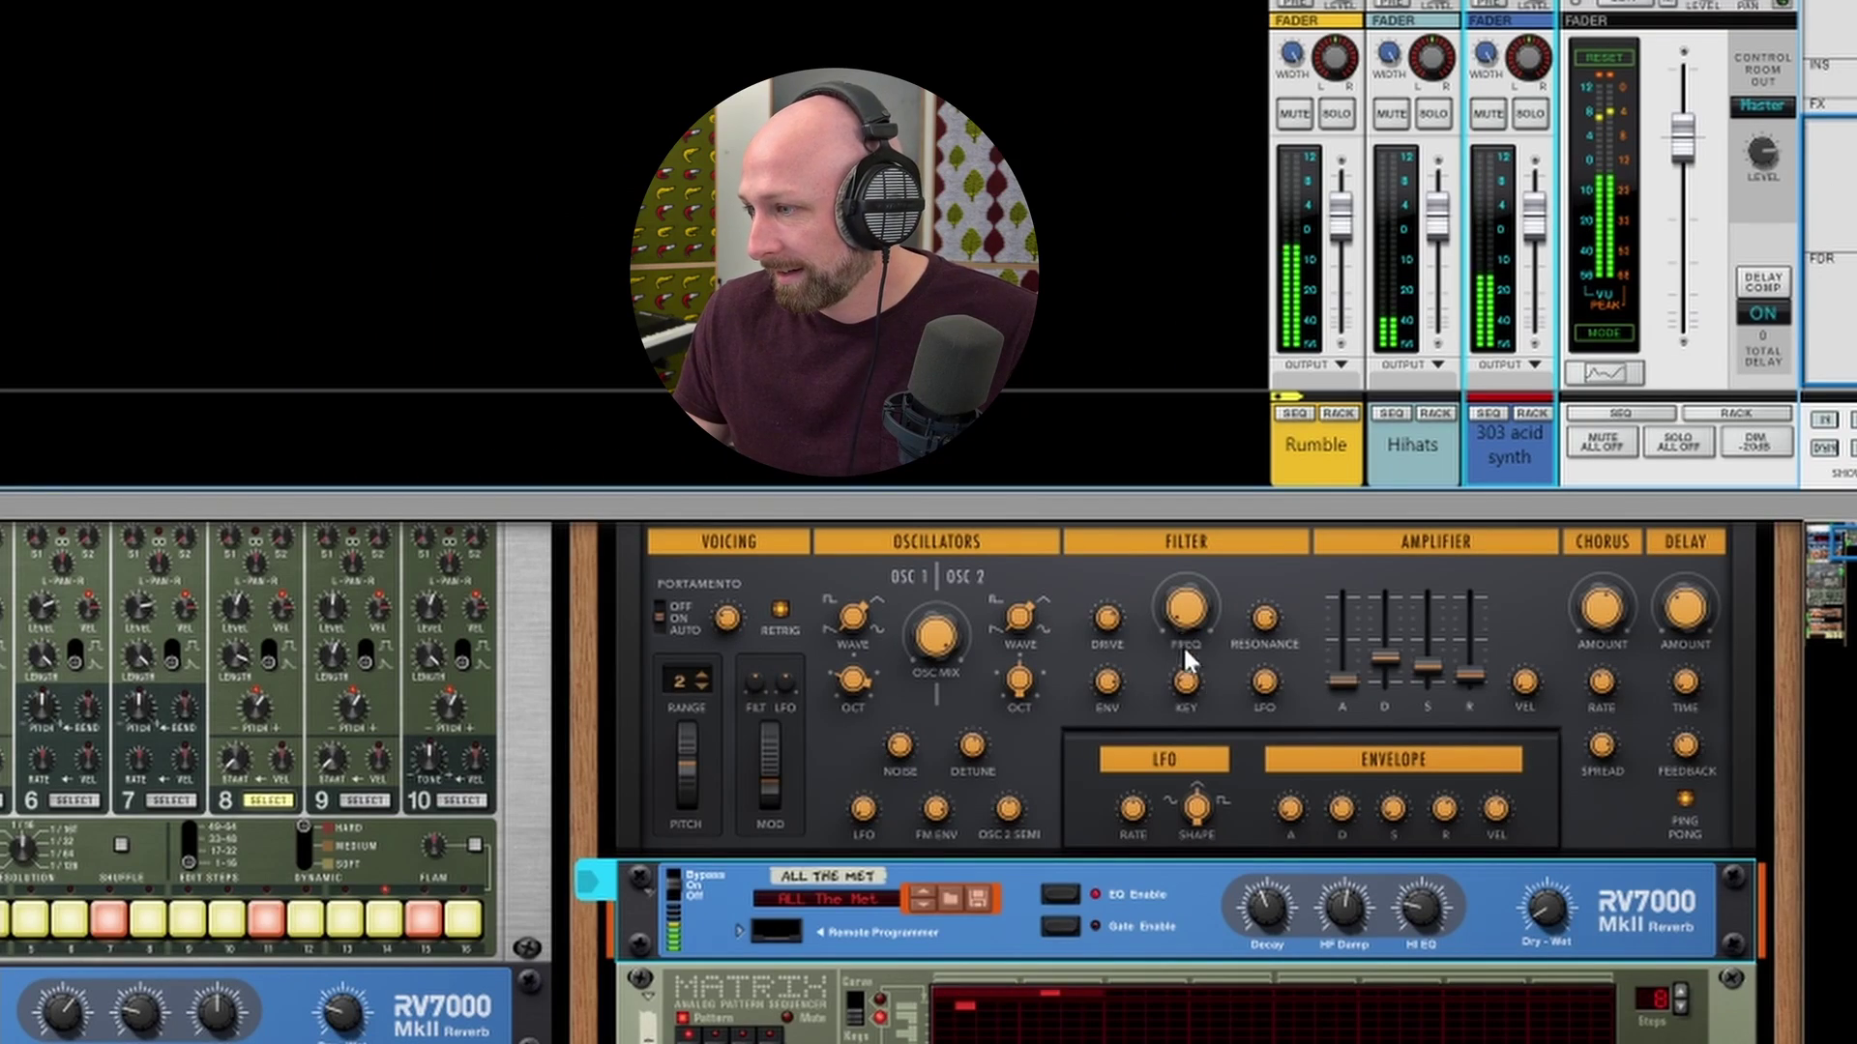
mouse_move(1103, 695)
mouse_down()
mouse_move(1116, 715)
mouse_move(1124, 666)
mouse_up()
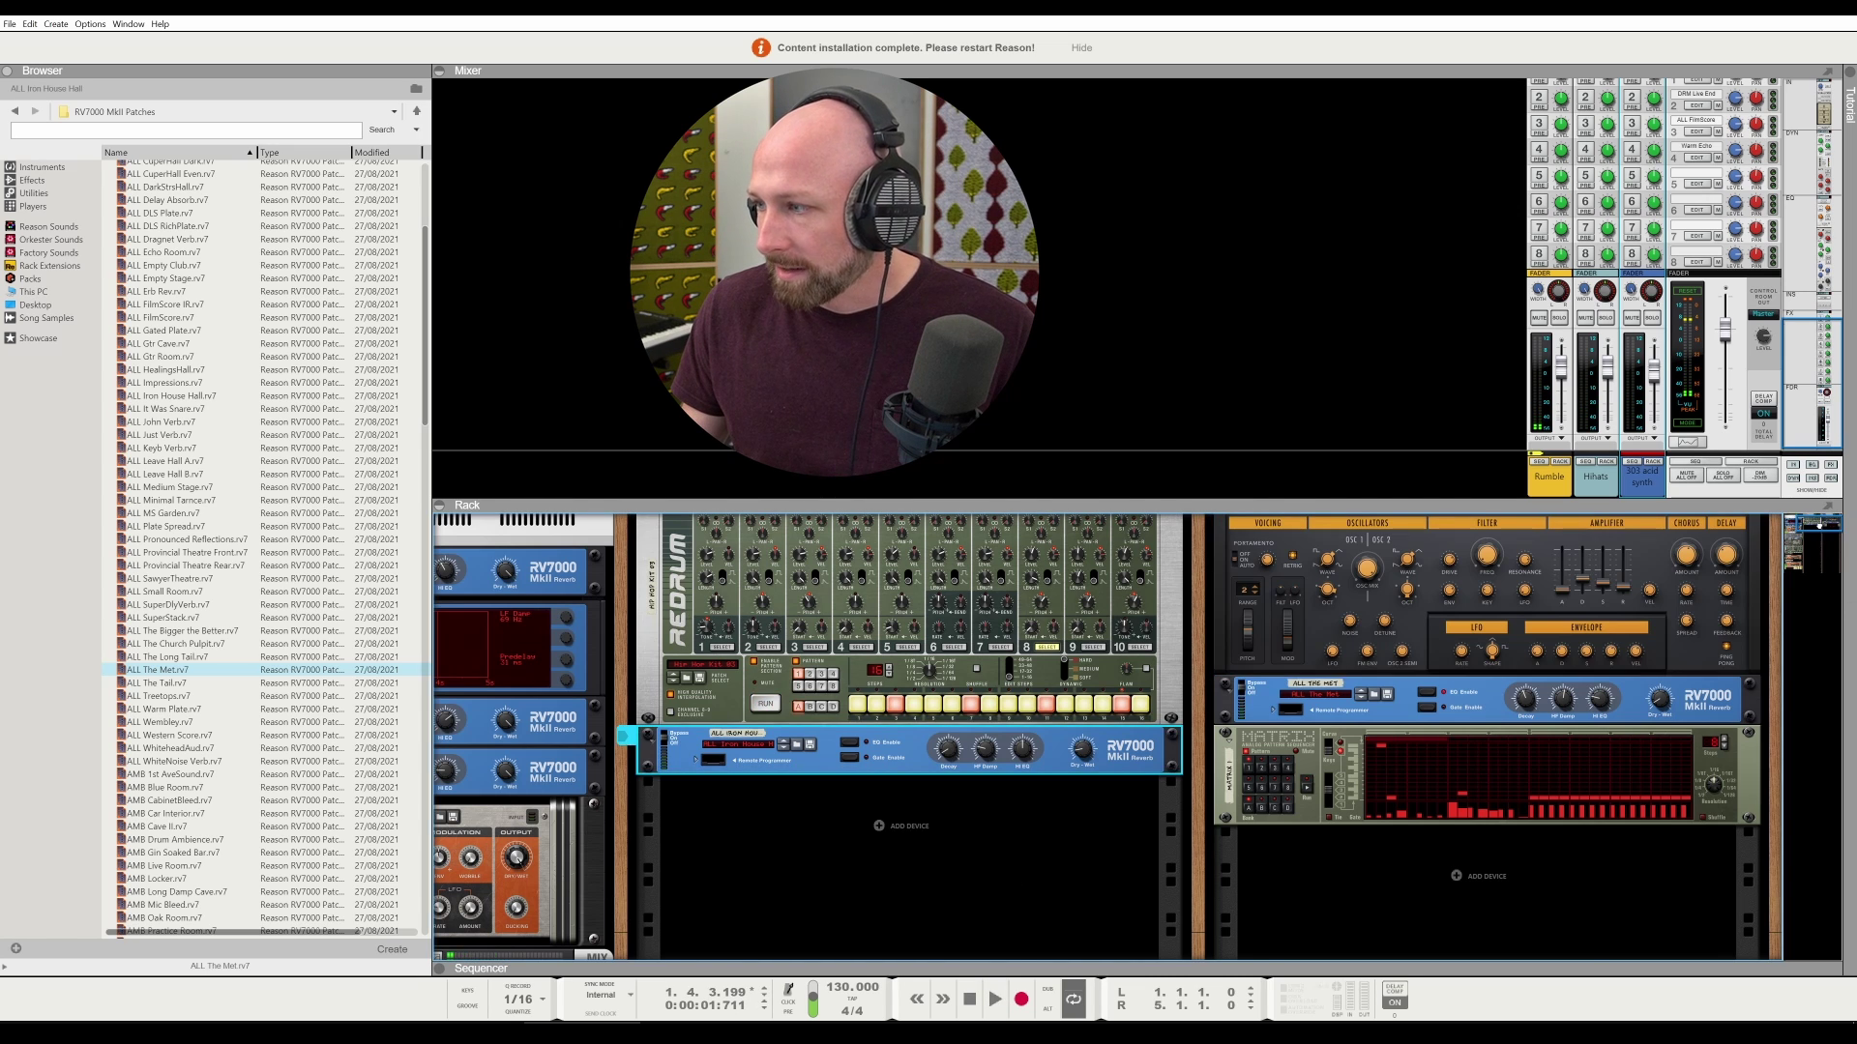
Collapse the browser and dismiss the content installation notice to give the rack more room
drag(1814, 525, 1797, 559)
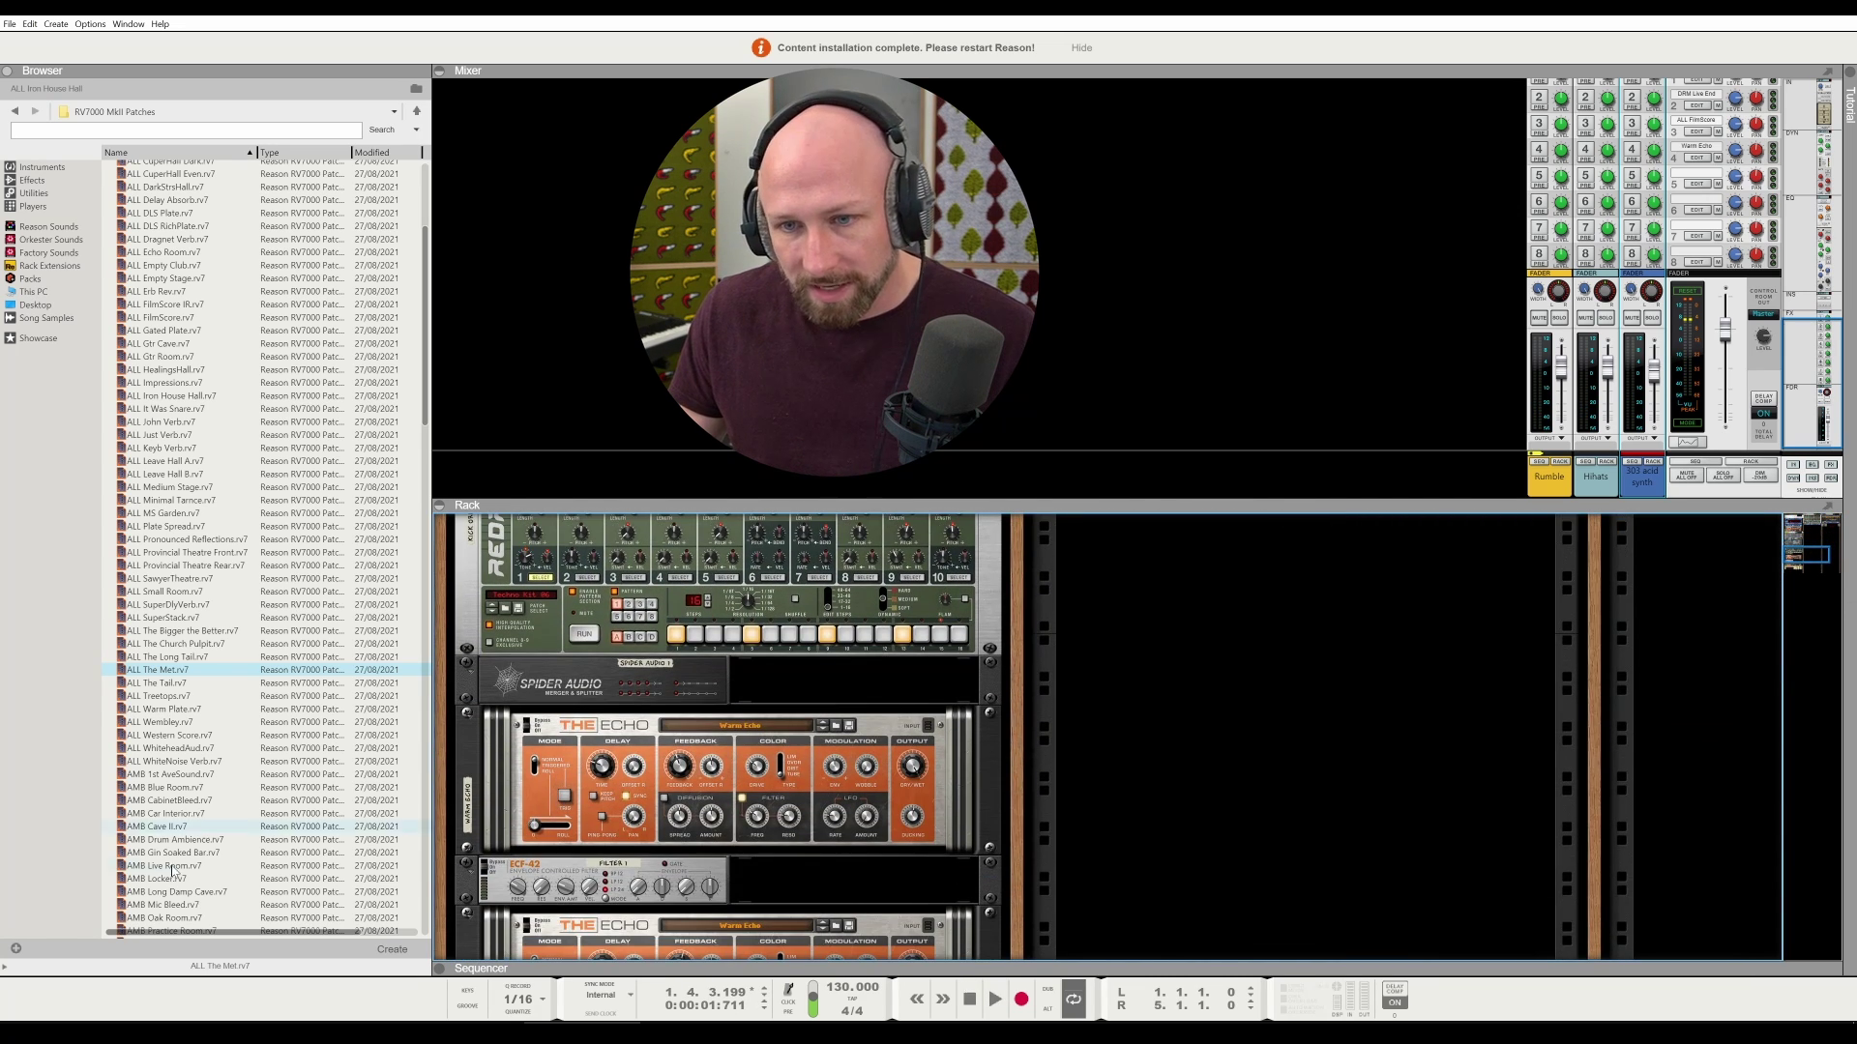
click(7, 72)
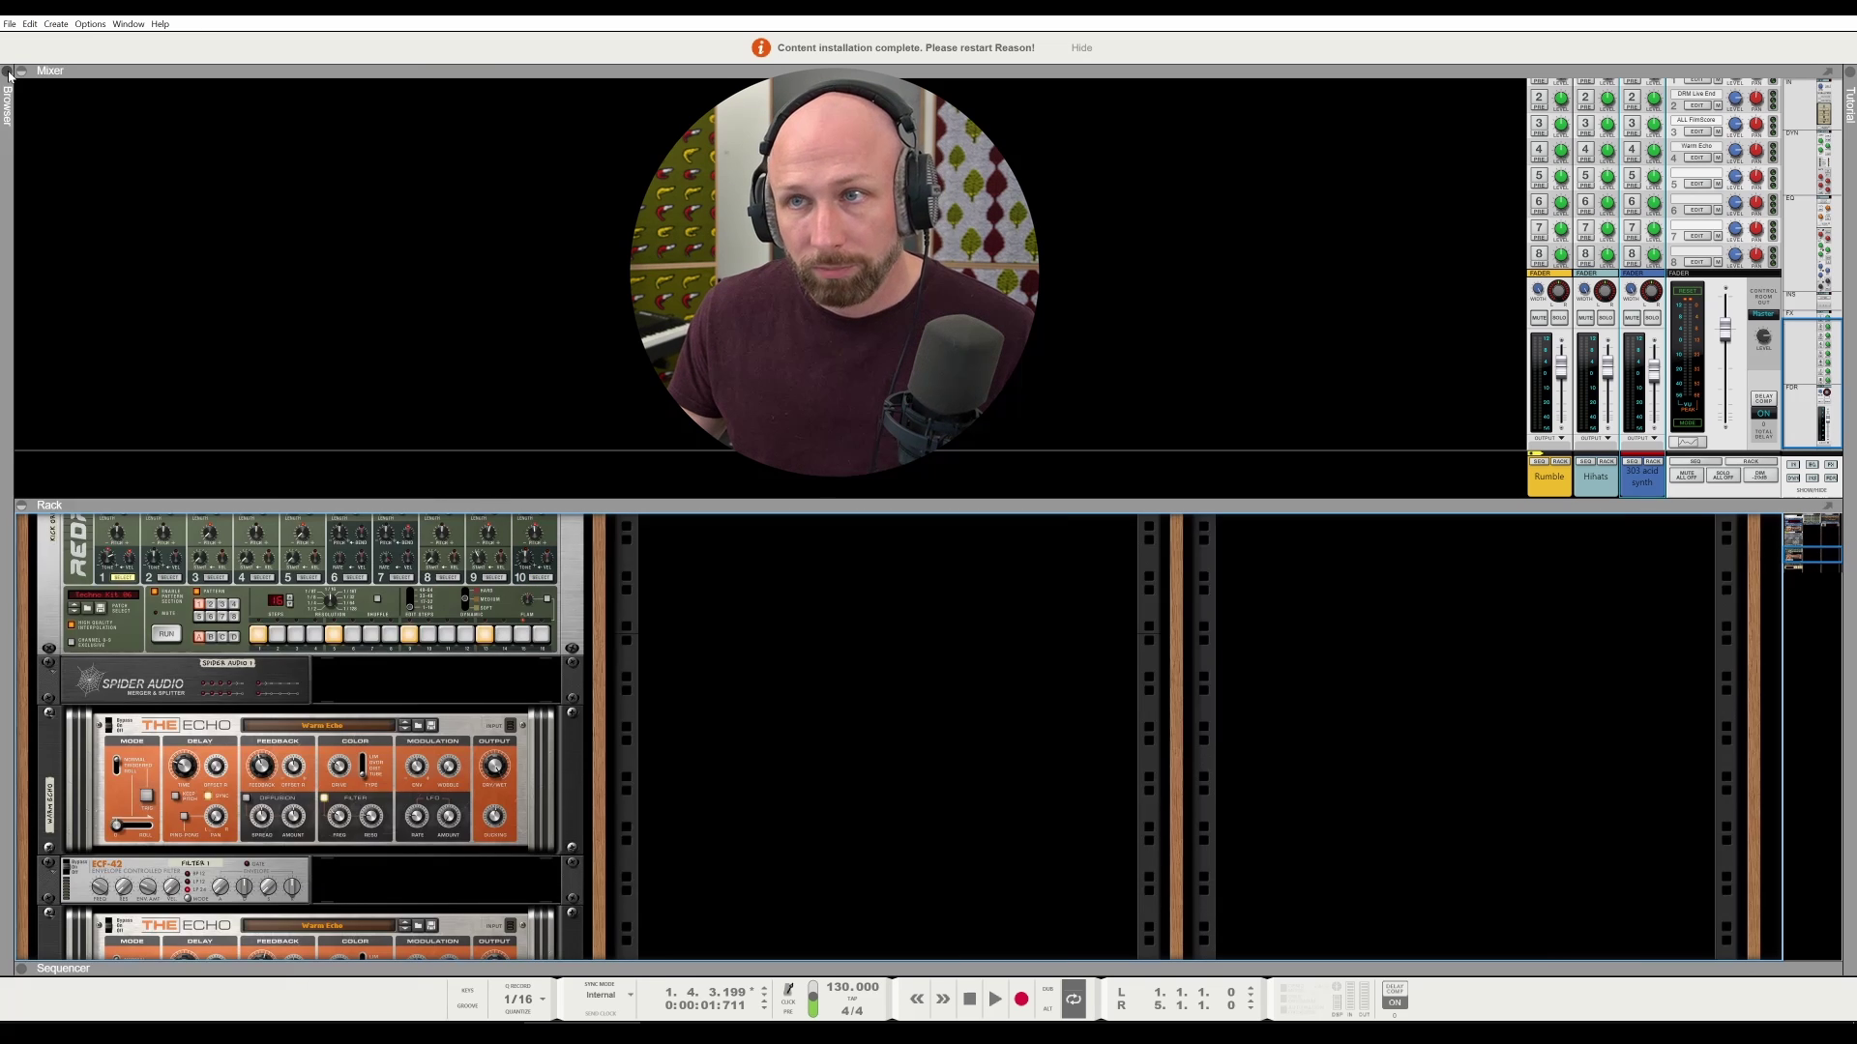
click(1079, 47)
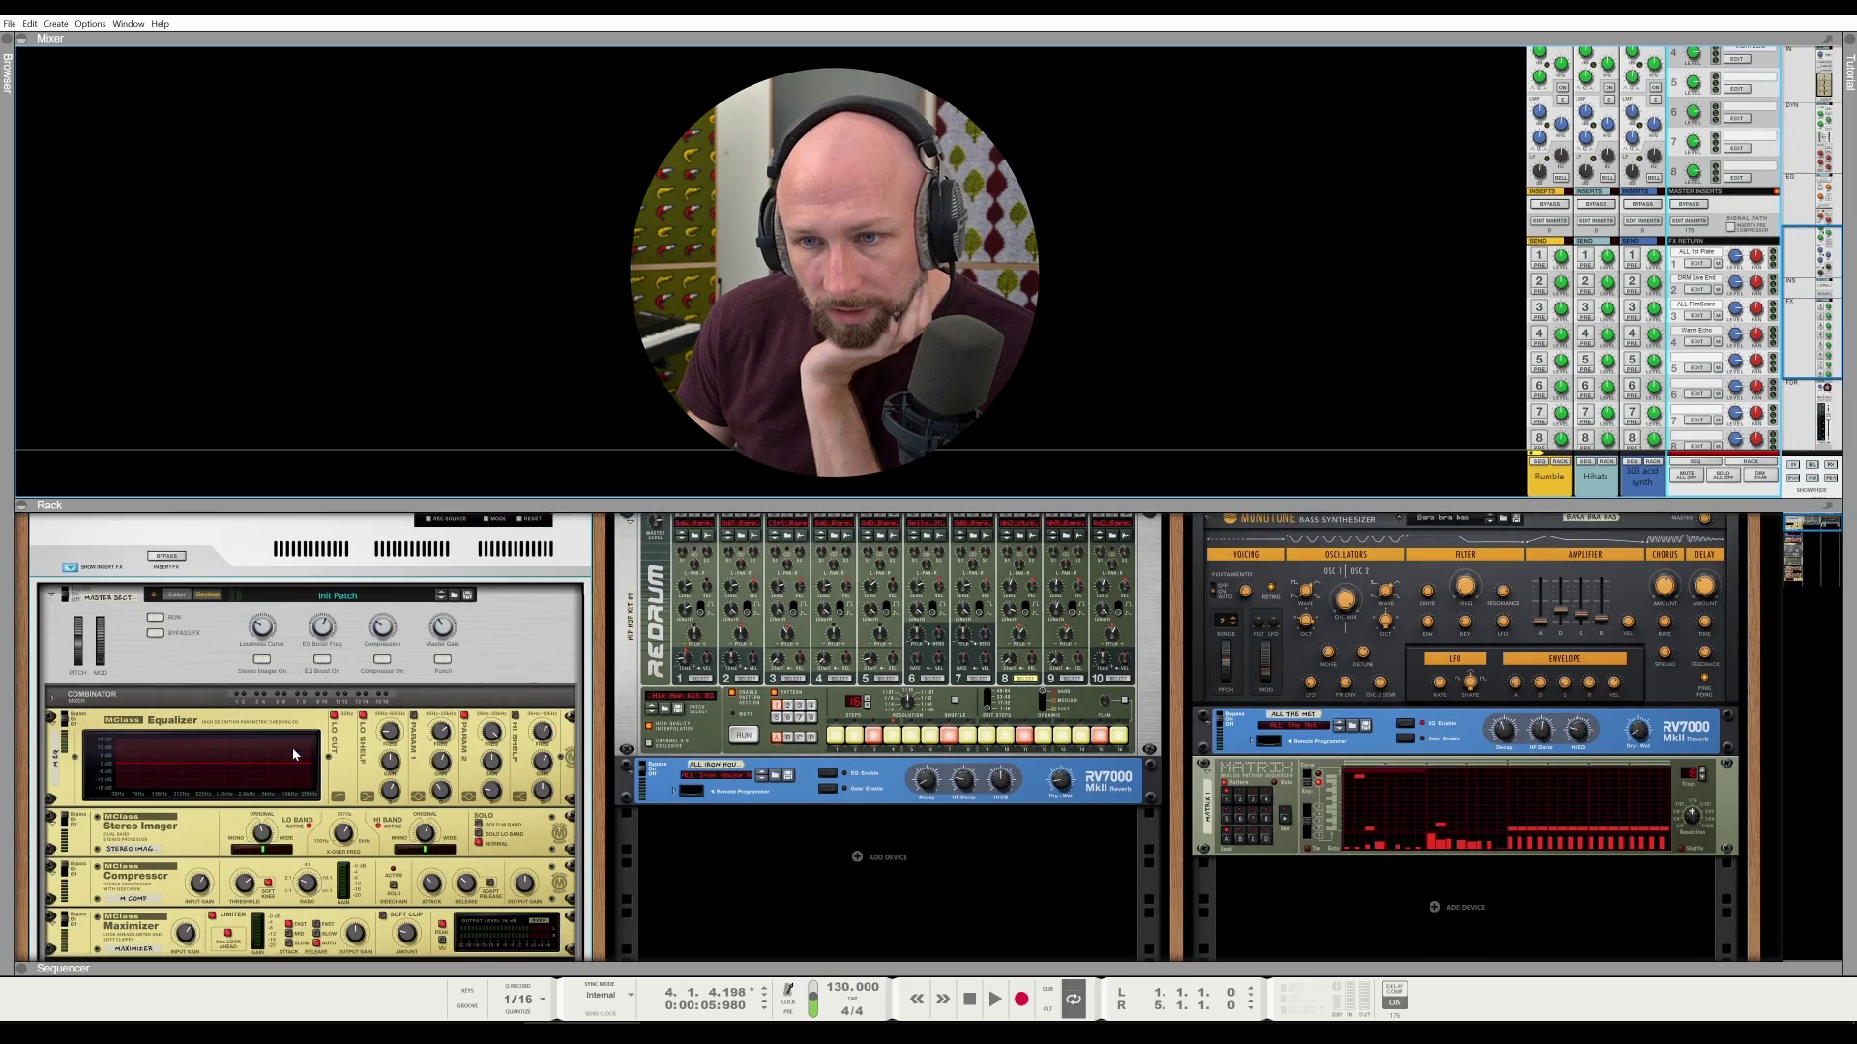
Play the track and adjust the MClass Maximizer's input gain in the master section's insert effects
scroll(292, 747, down, 2)
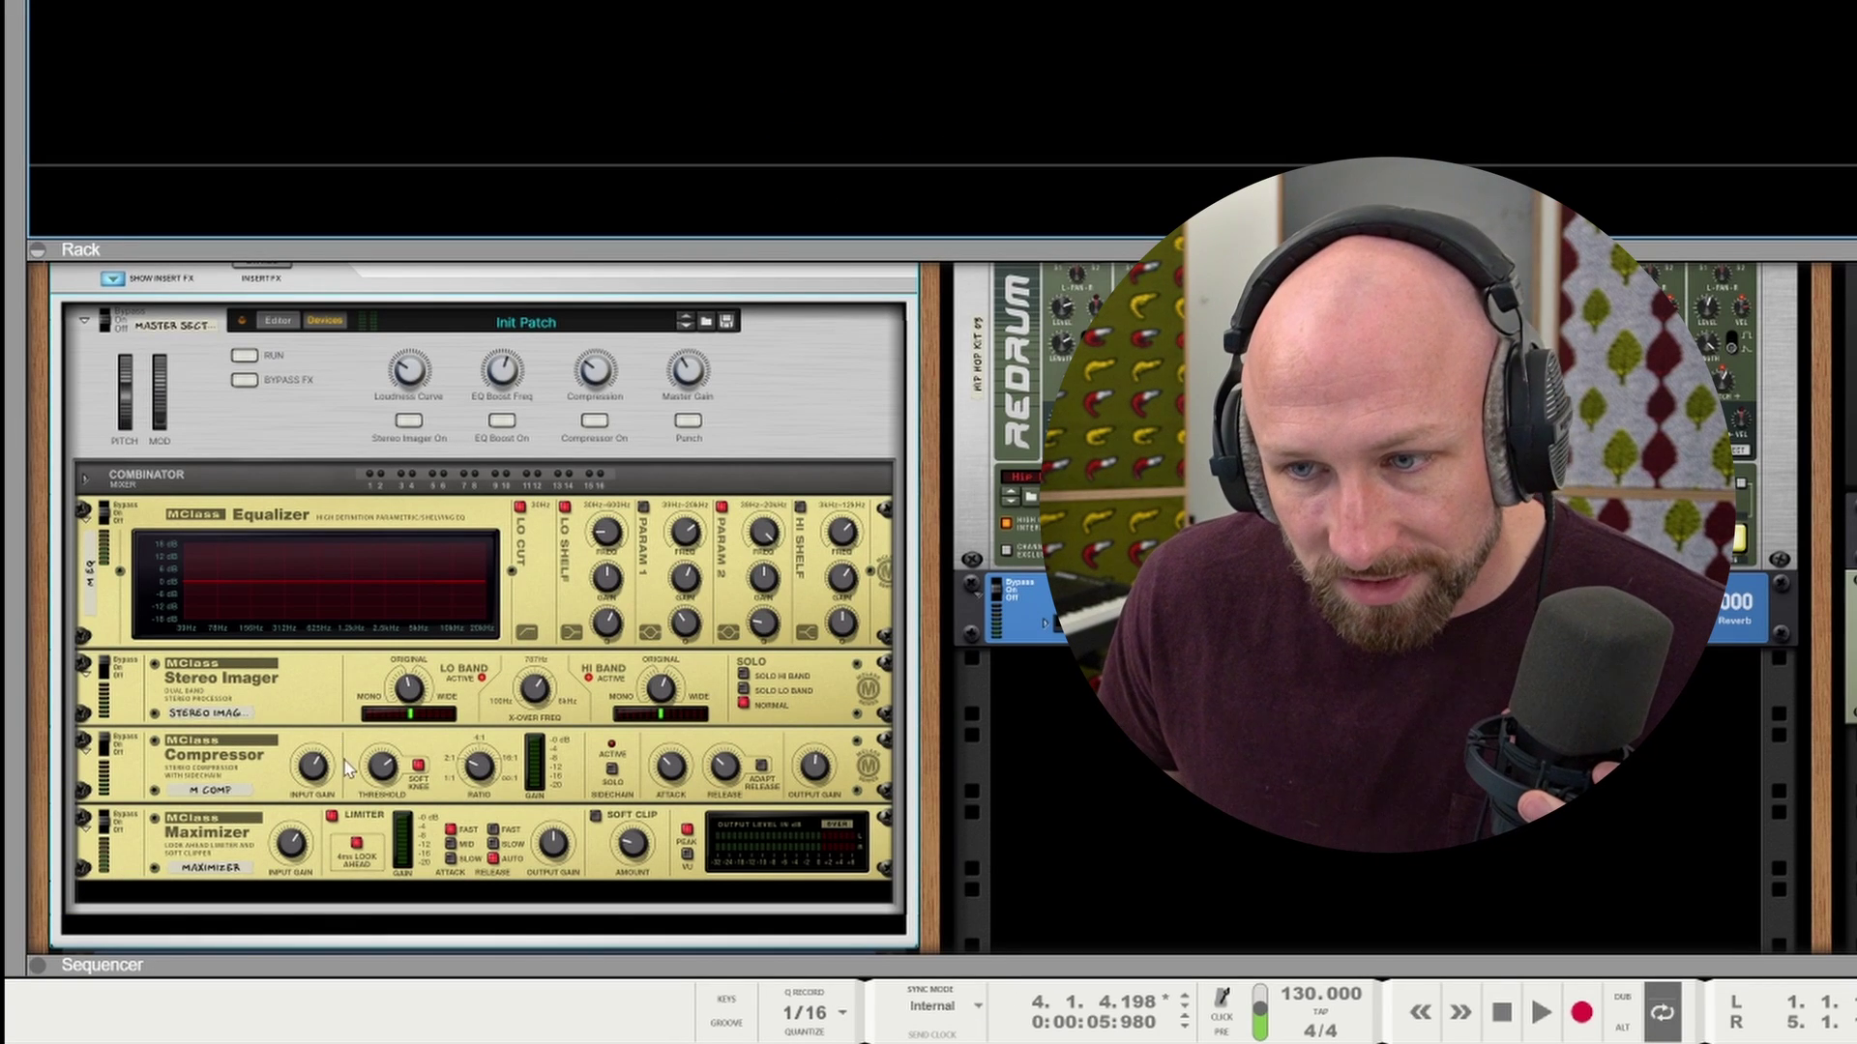
key(space)
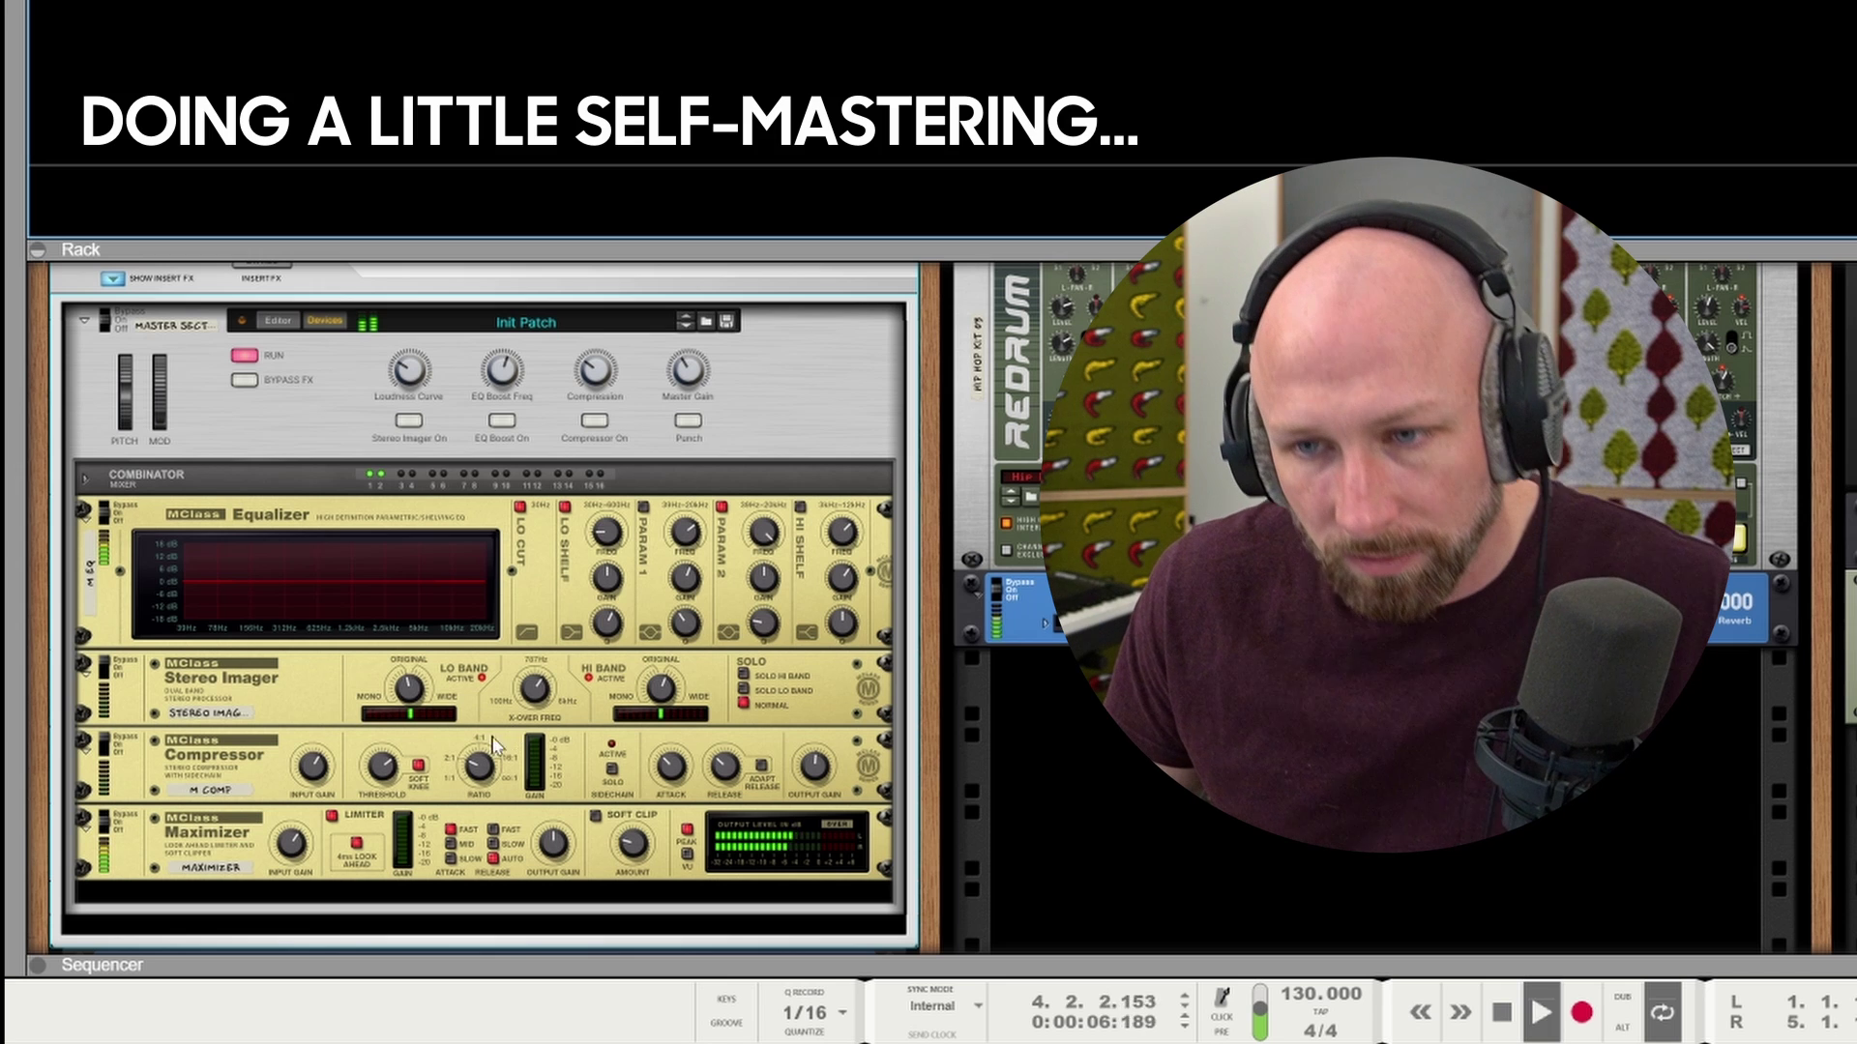
click(290, 844)
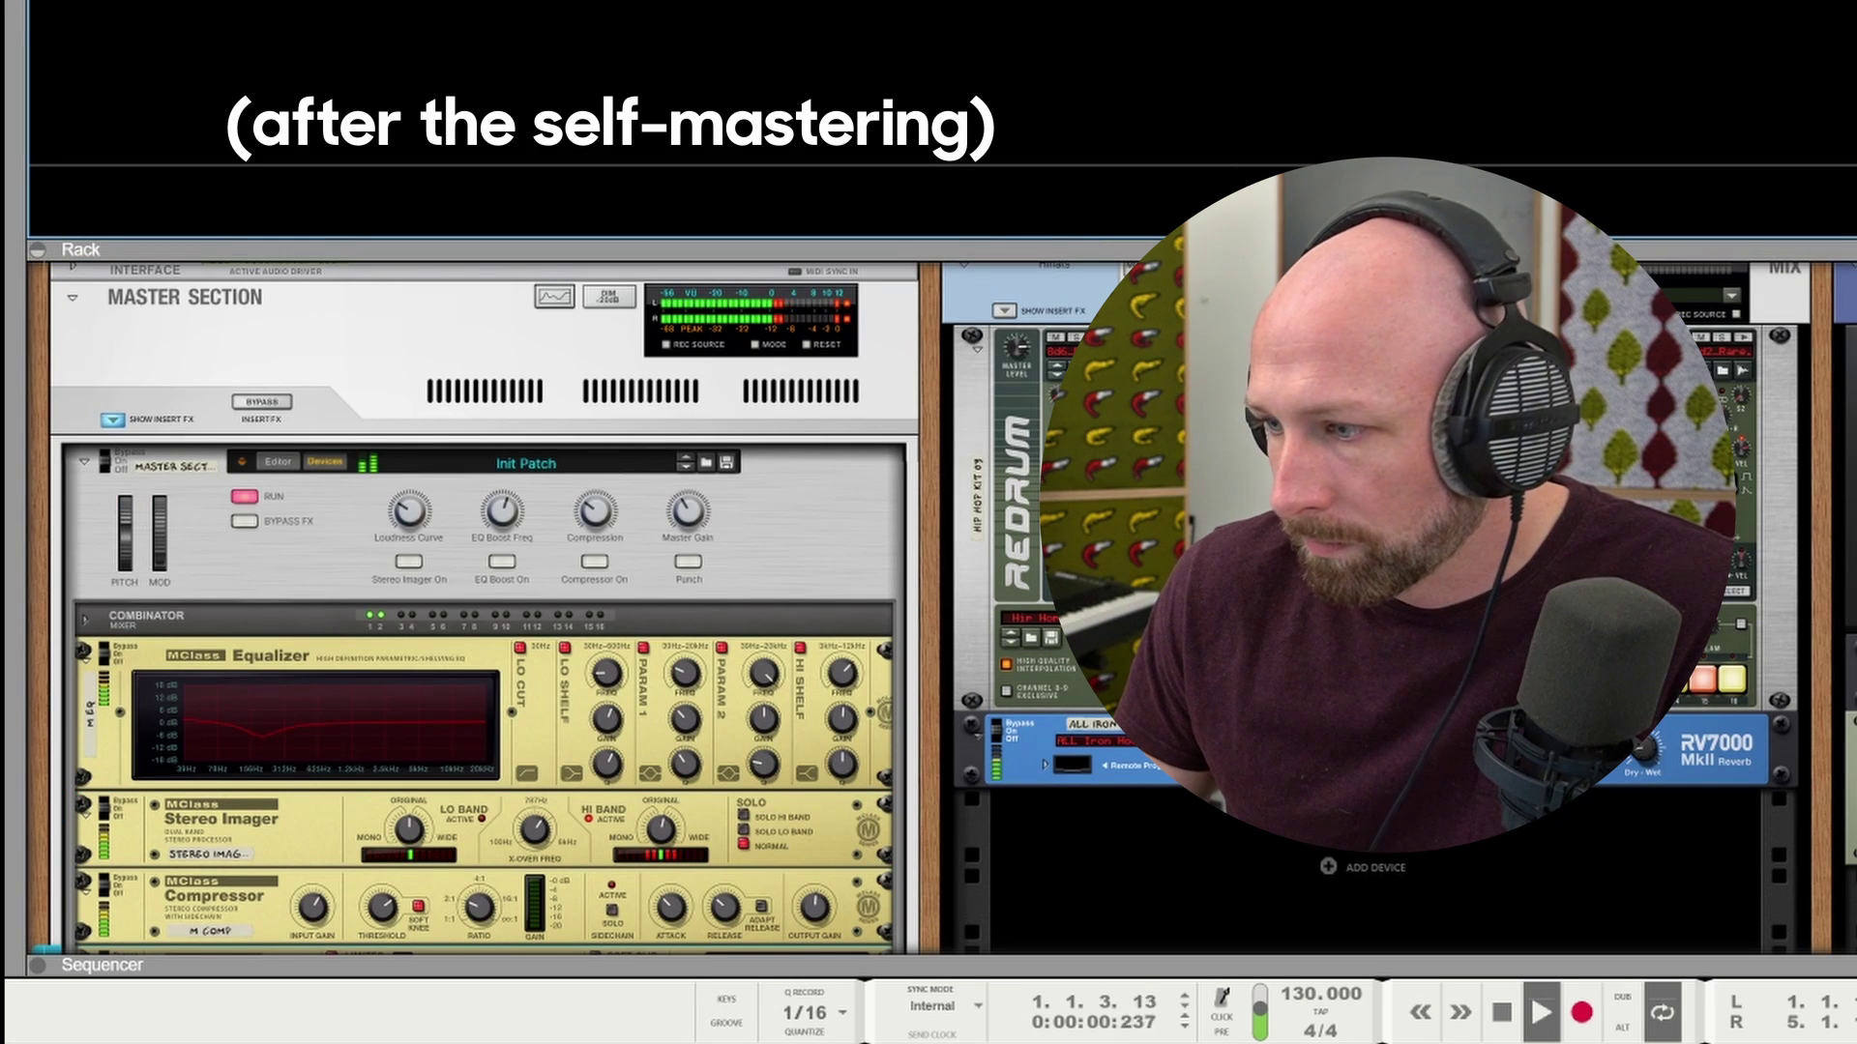
key(space)
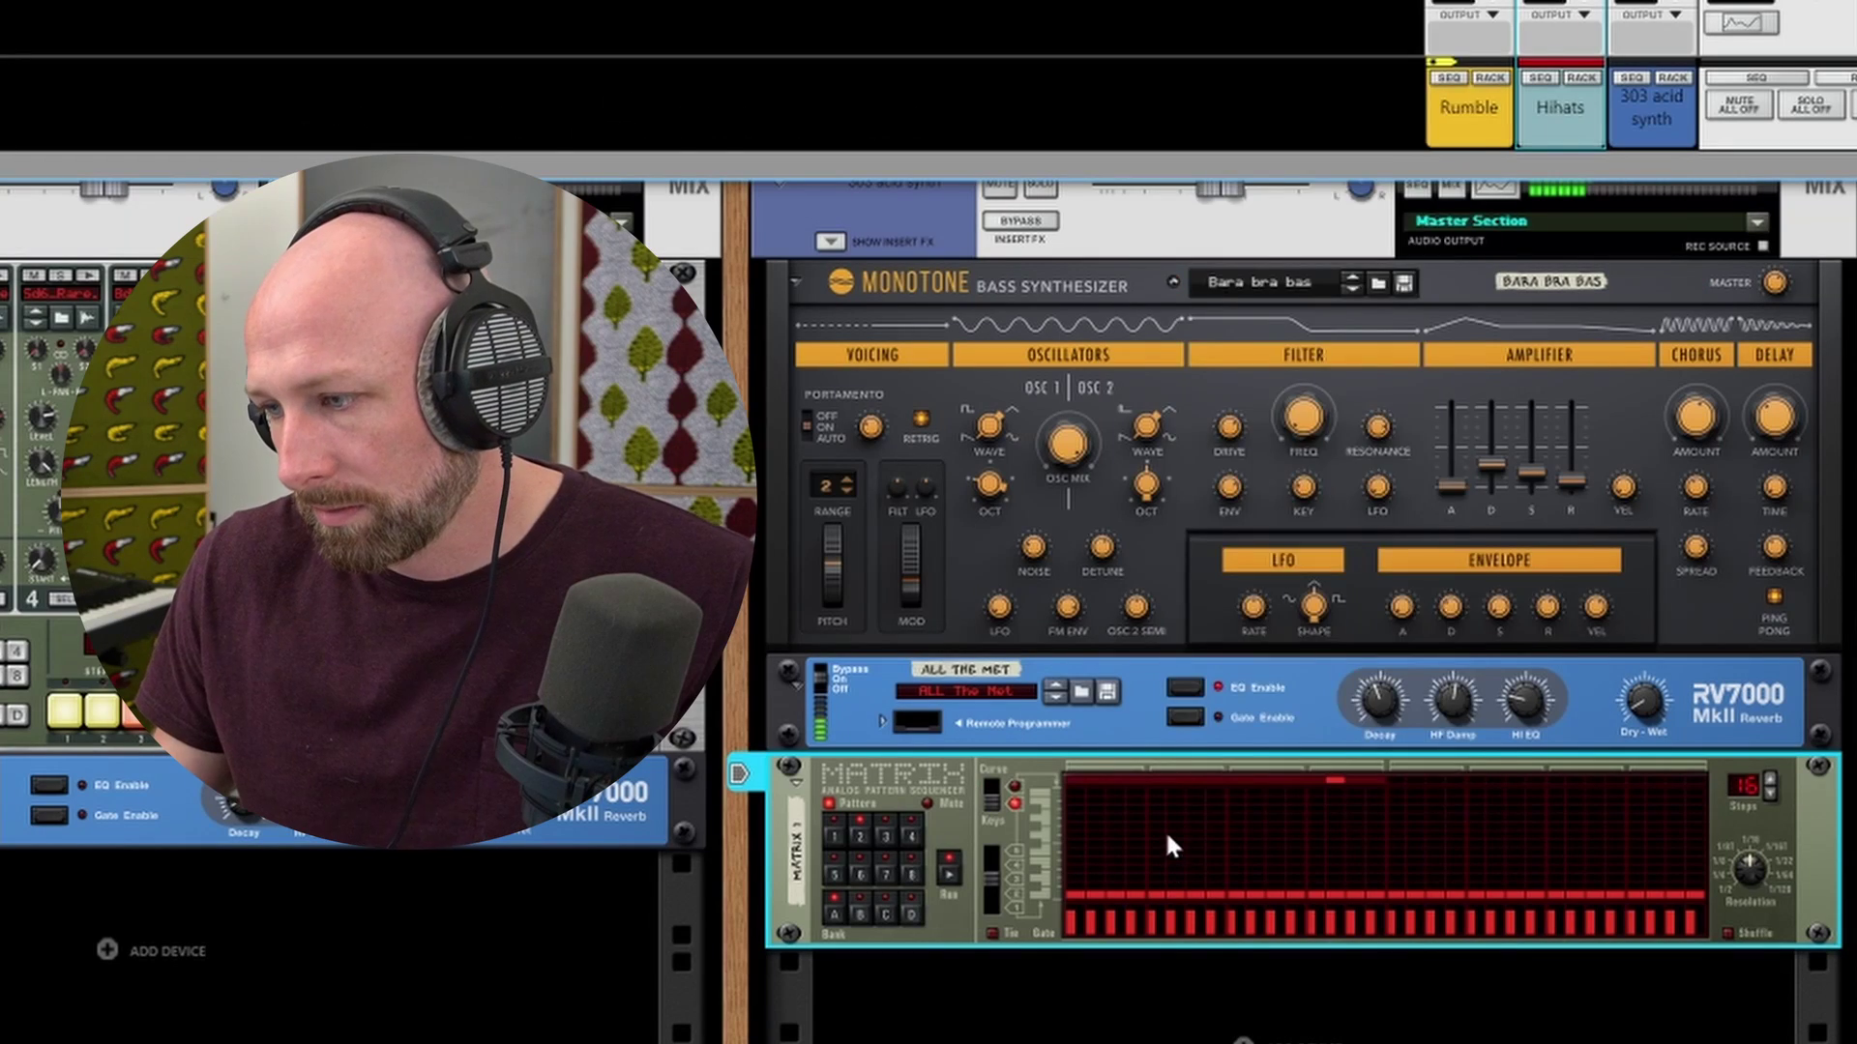
Randomize the blank 16-step Matrix pattern for the acid synth and shorten it to 6 steps
right_click(1166, 837)
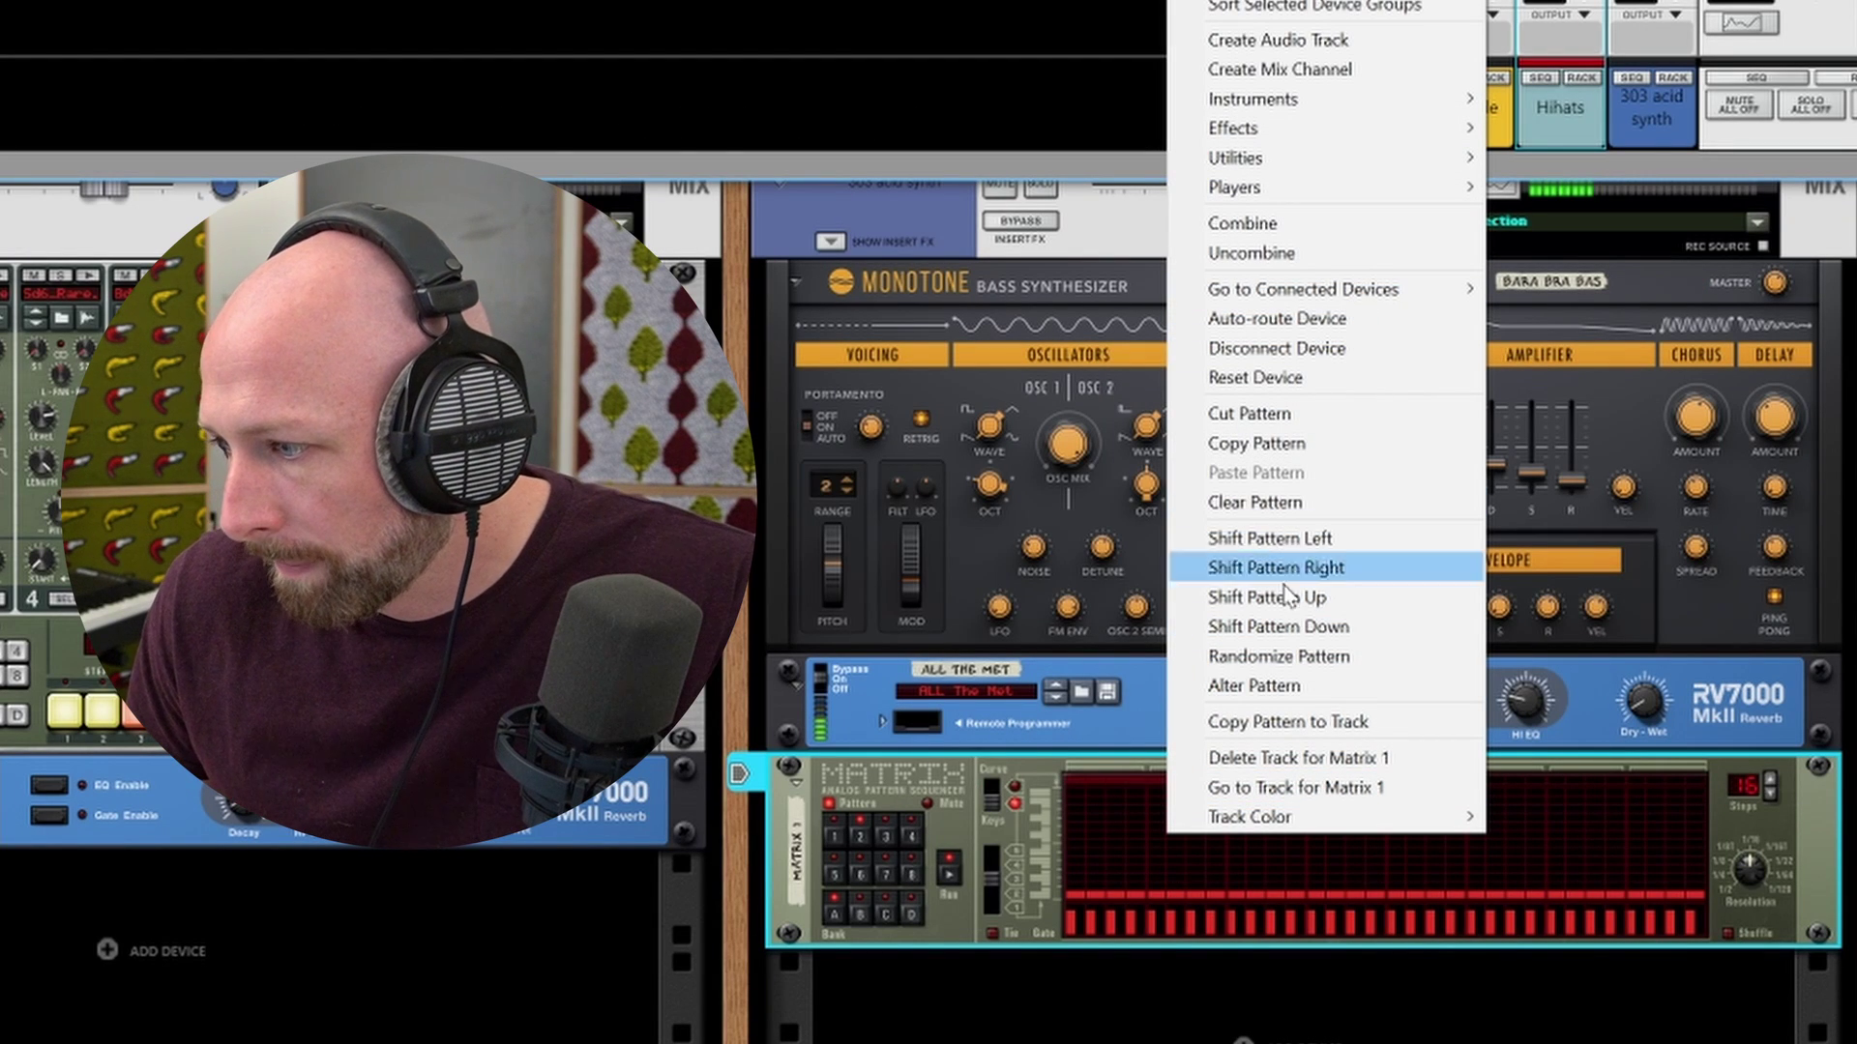
click(1301, 655)
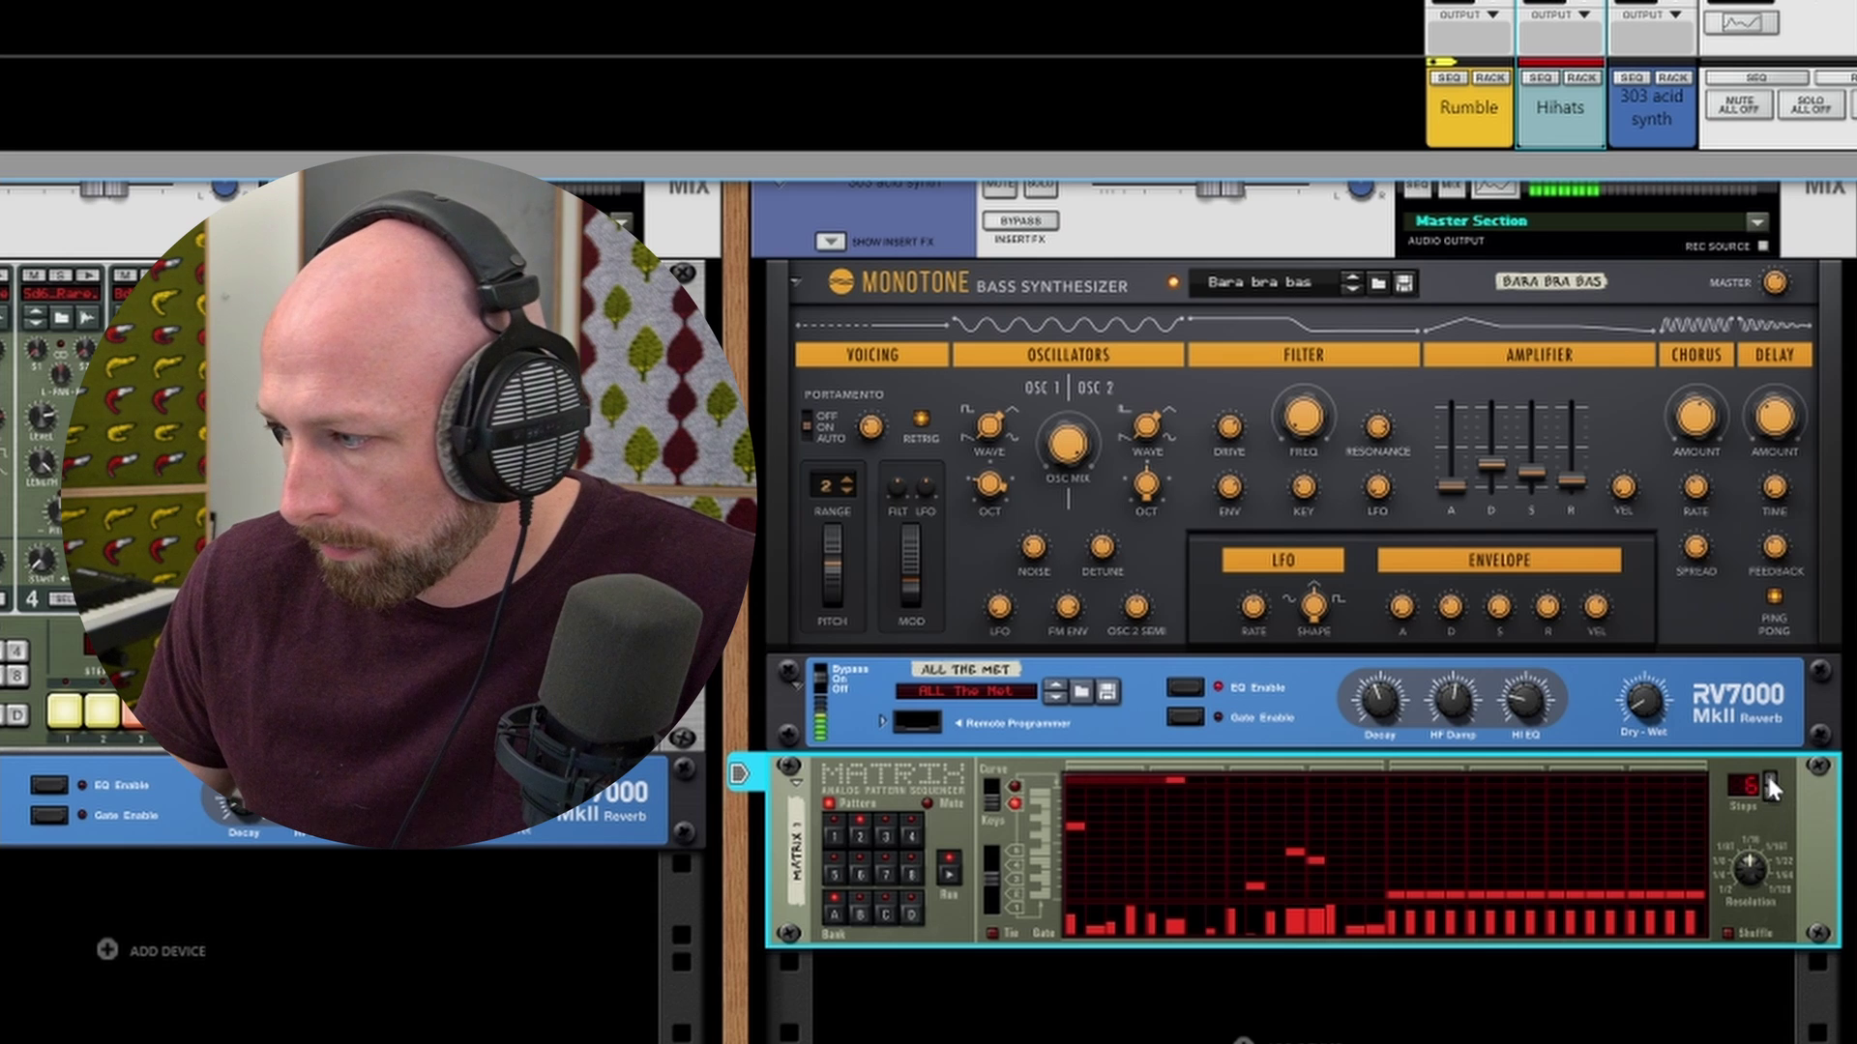
Repeatedly randomize and alter the 6-step Matrix pattern to find a different acid line
right_click(1133, 855)
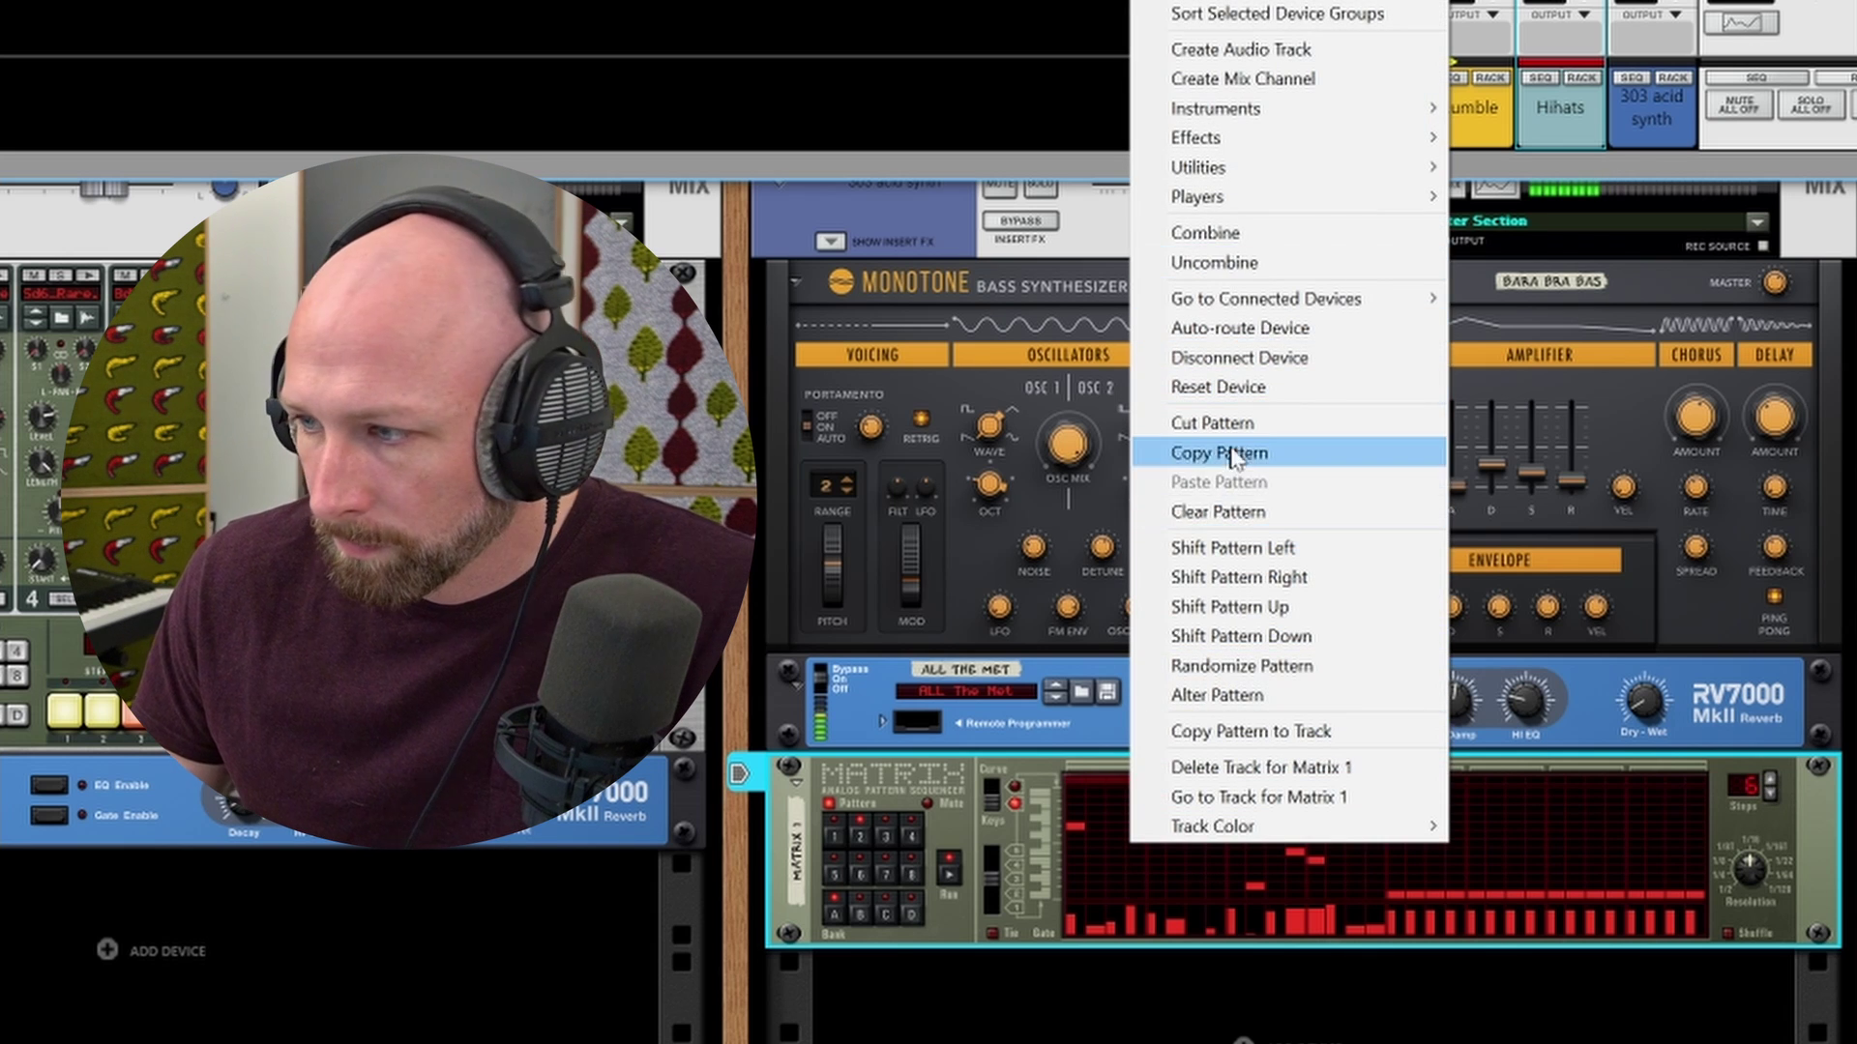
click(1285, 667)
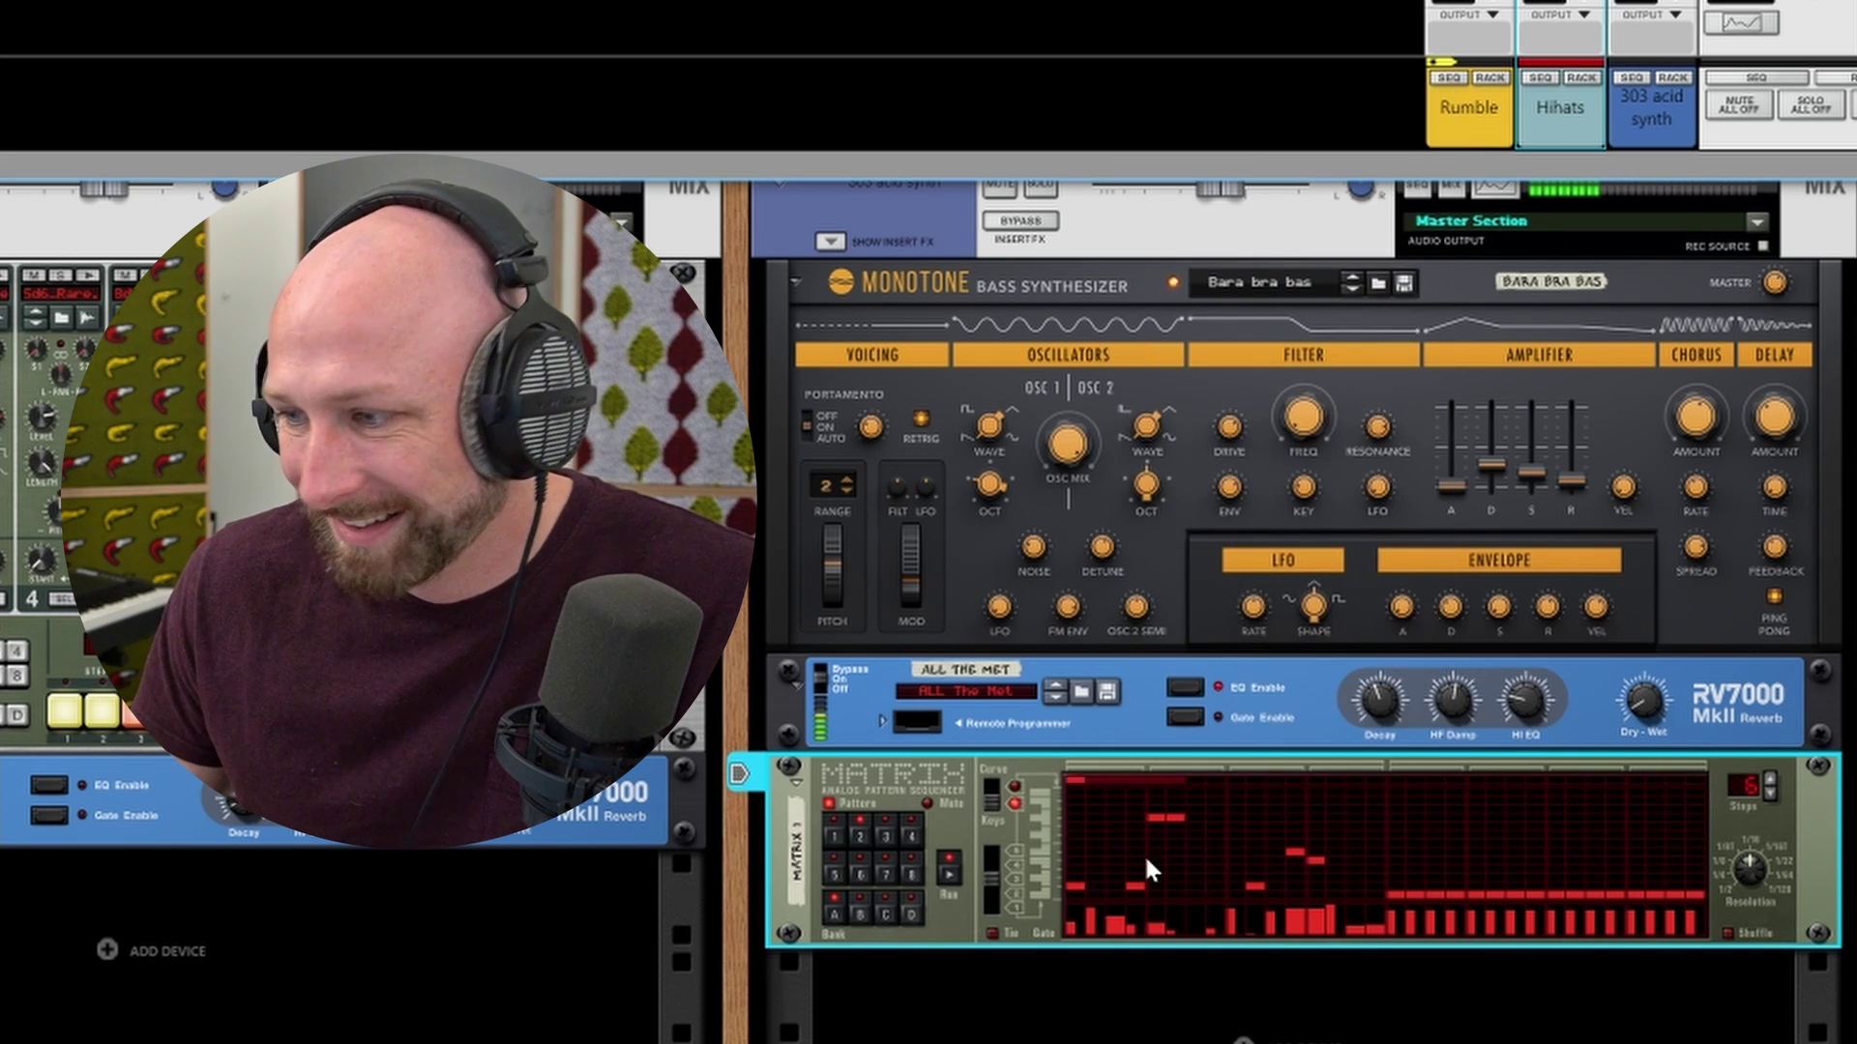
right_click(1104, 842)
click(1220, 669)
right_click(1134, 863)
click(1236, 690)
right_click(1140, 853)
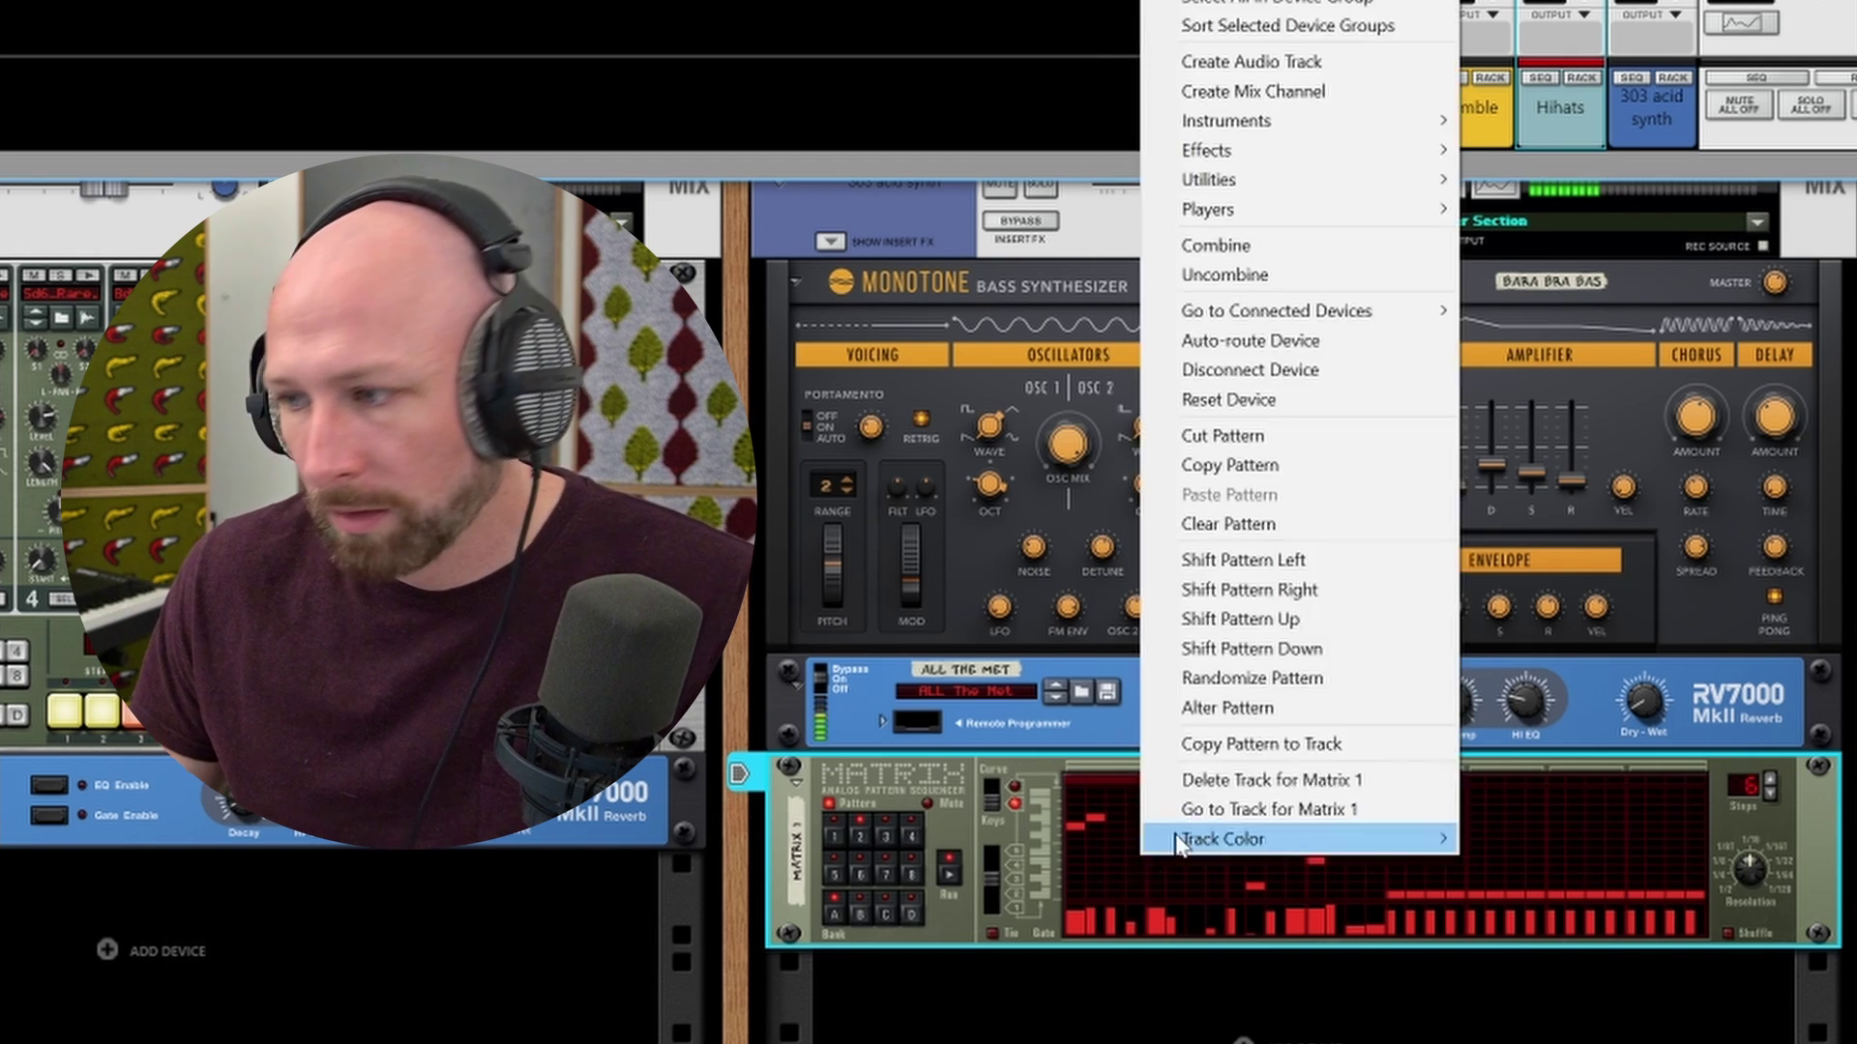
click(1224, 706)
right_click(1136, 817)
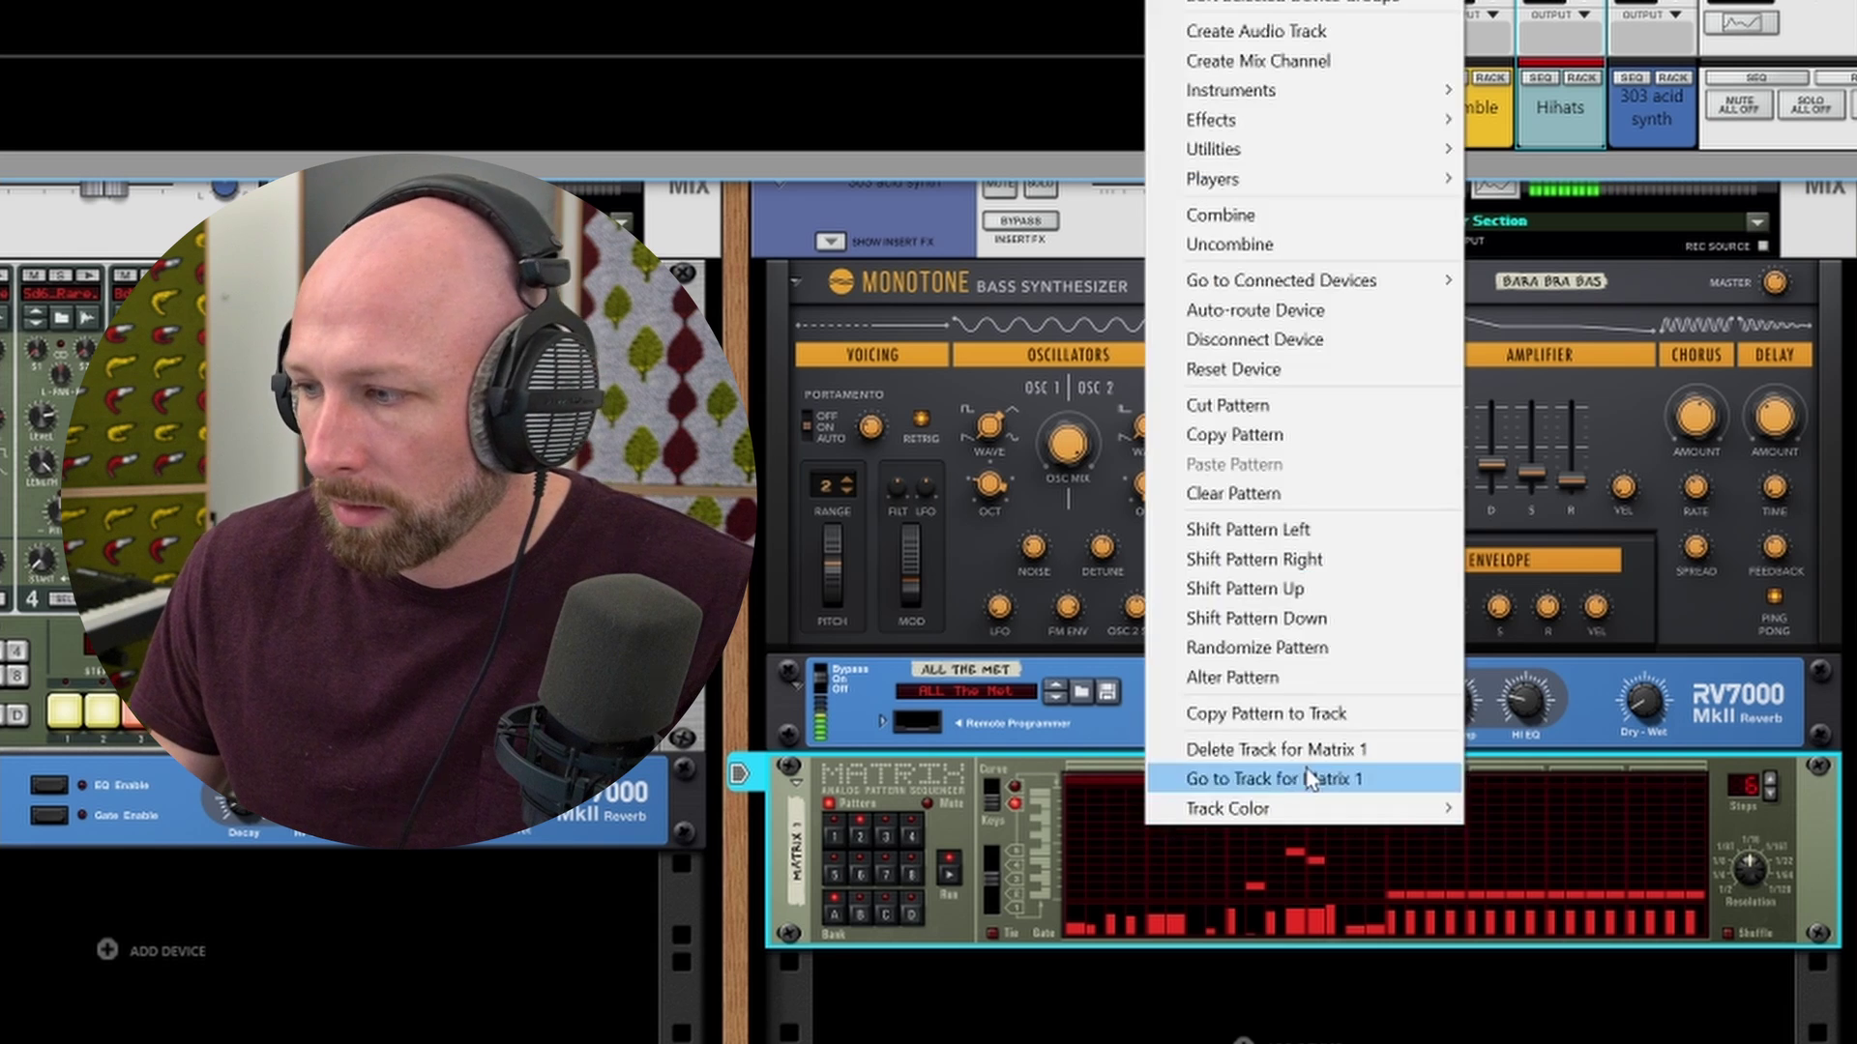
click(1291, 660)
right_click(1151, 845)
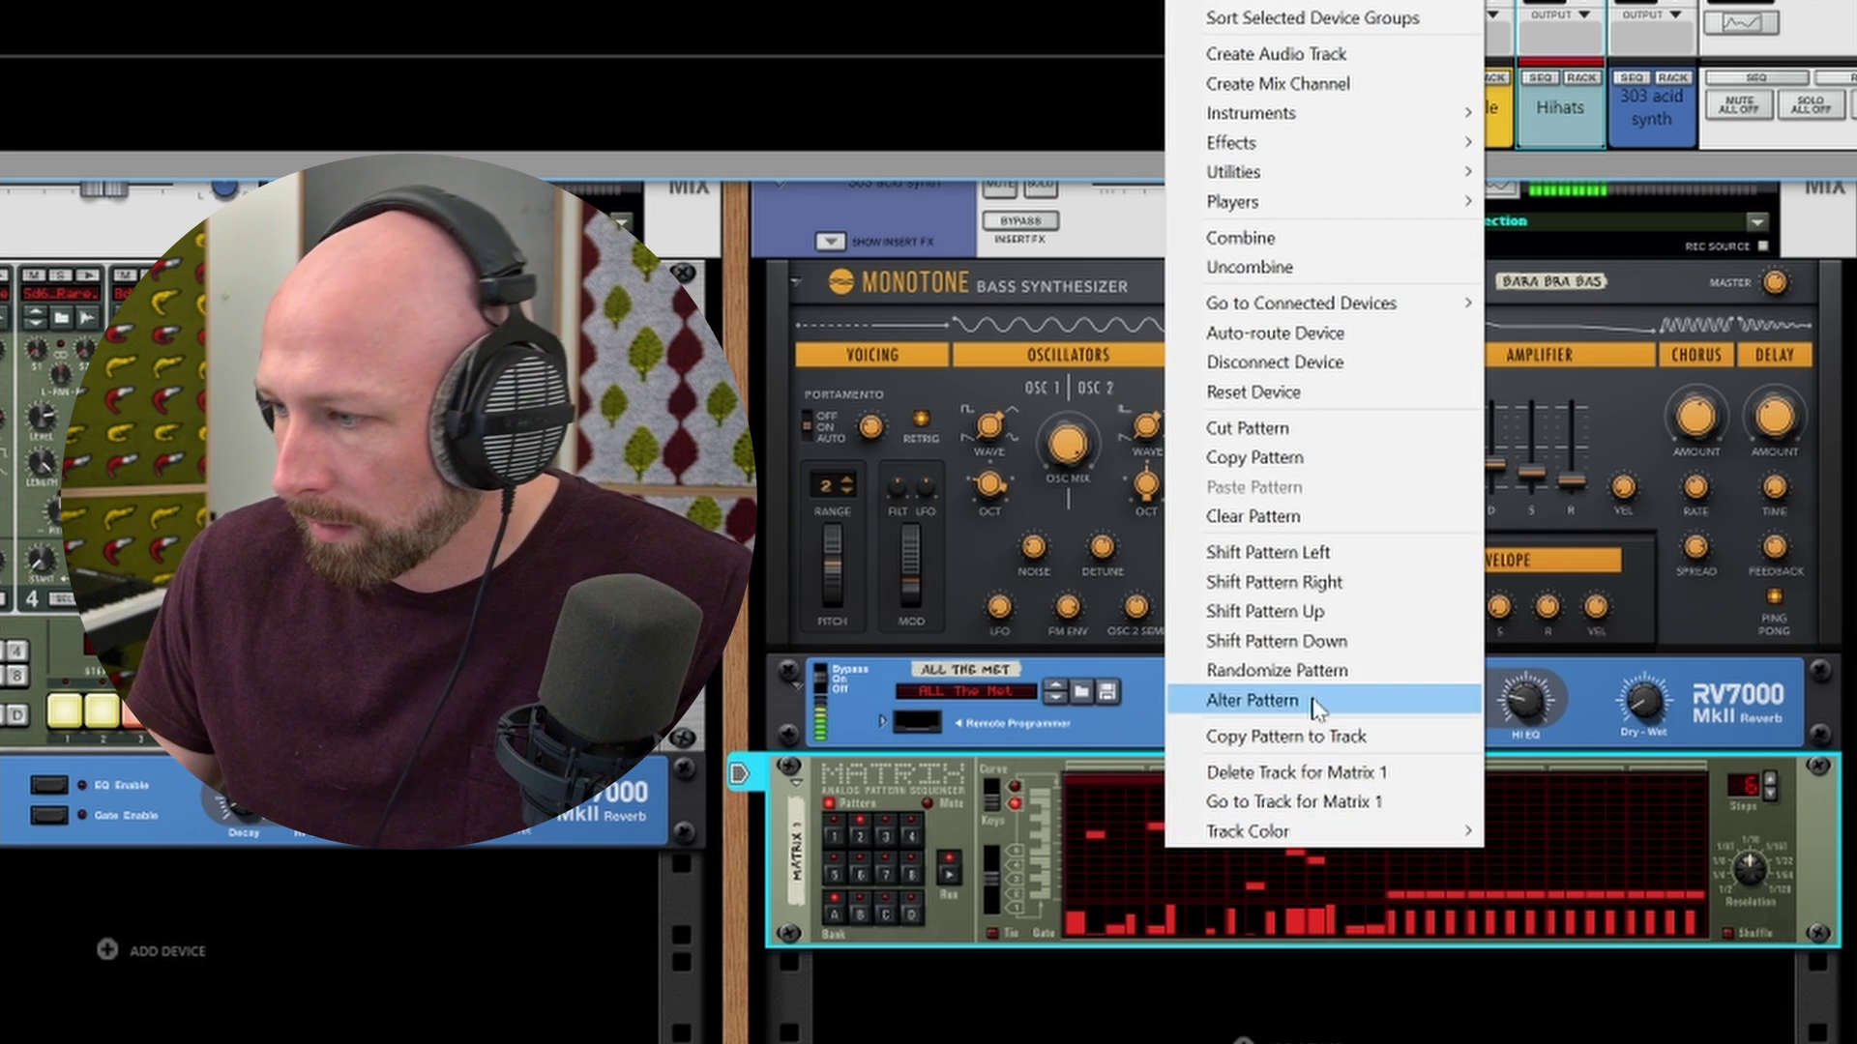
click(1317, 674)
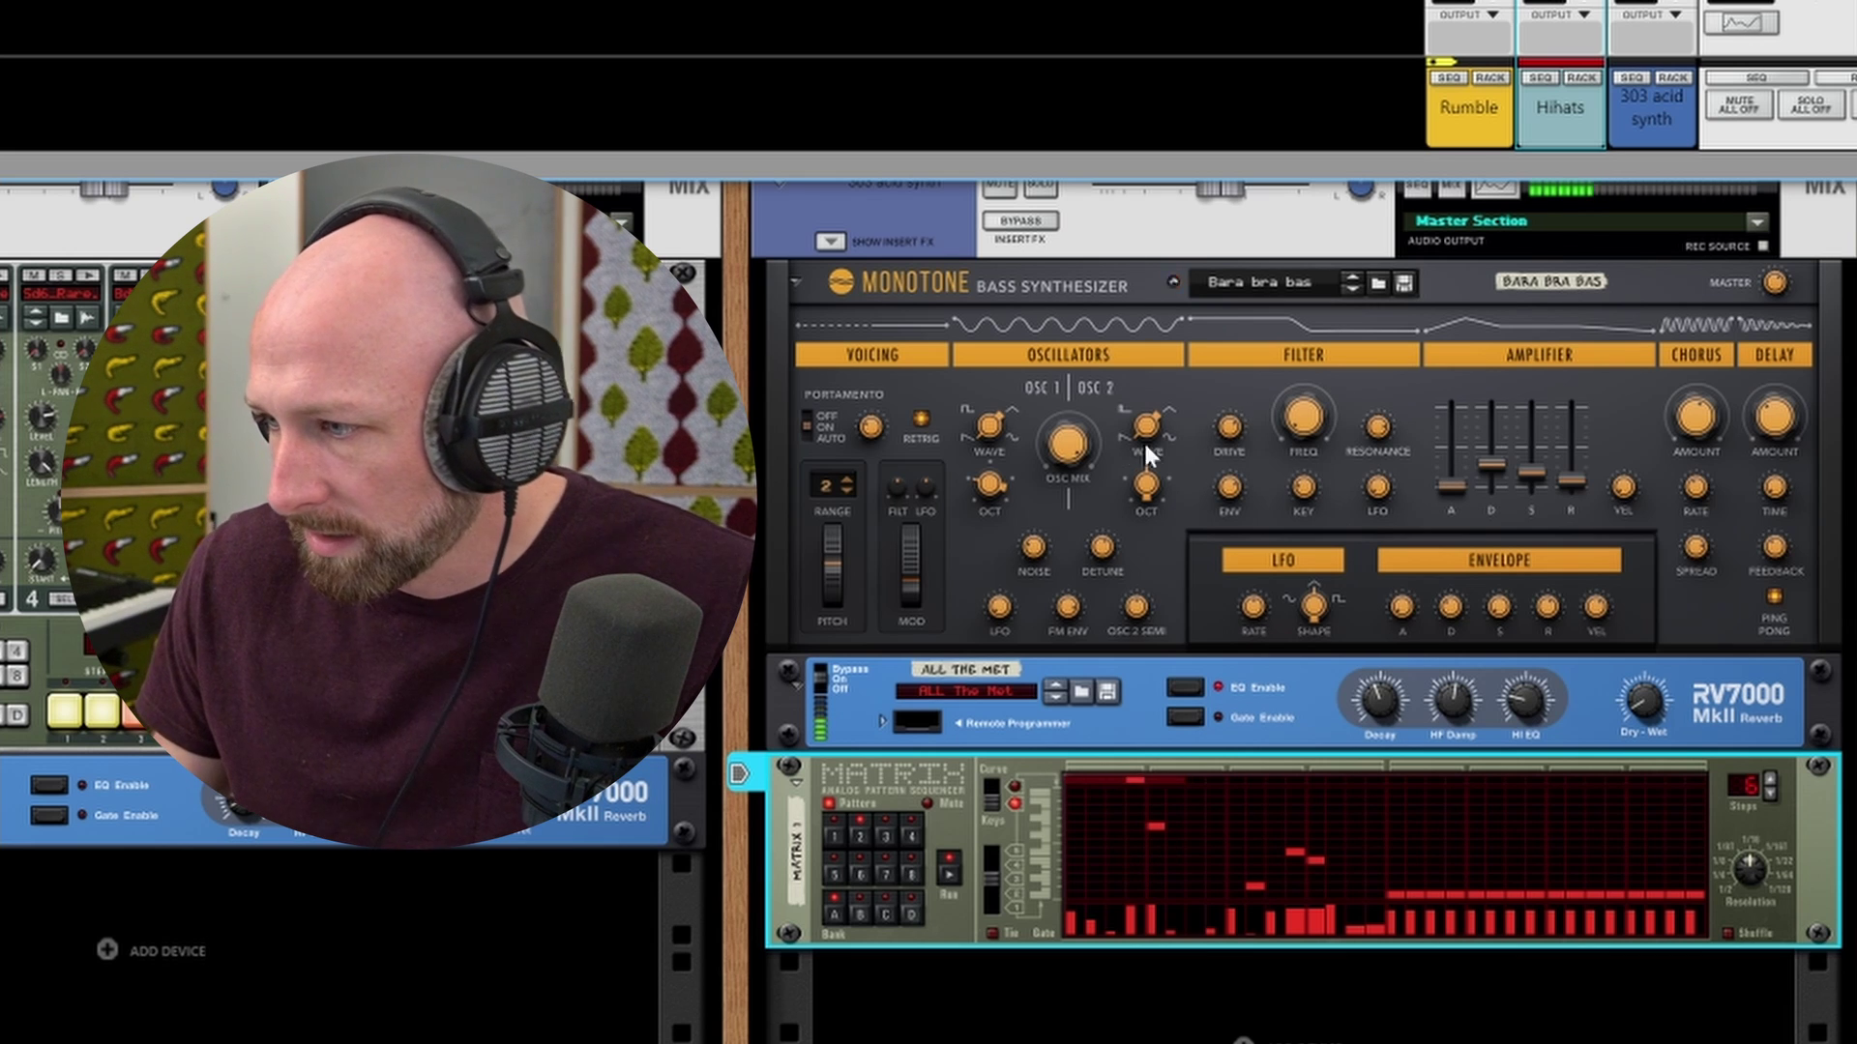
Set the Monotone's filter envelope amount to 81.4 % and sweep its filter frequency during playback
click(1150, 491)
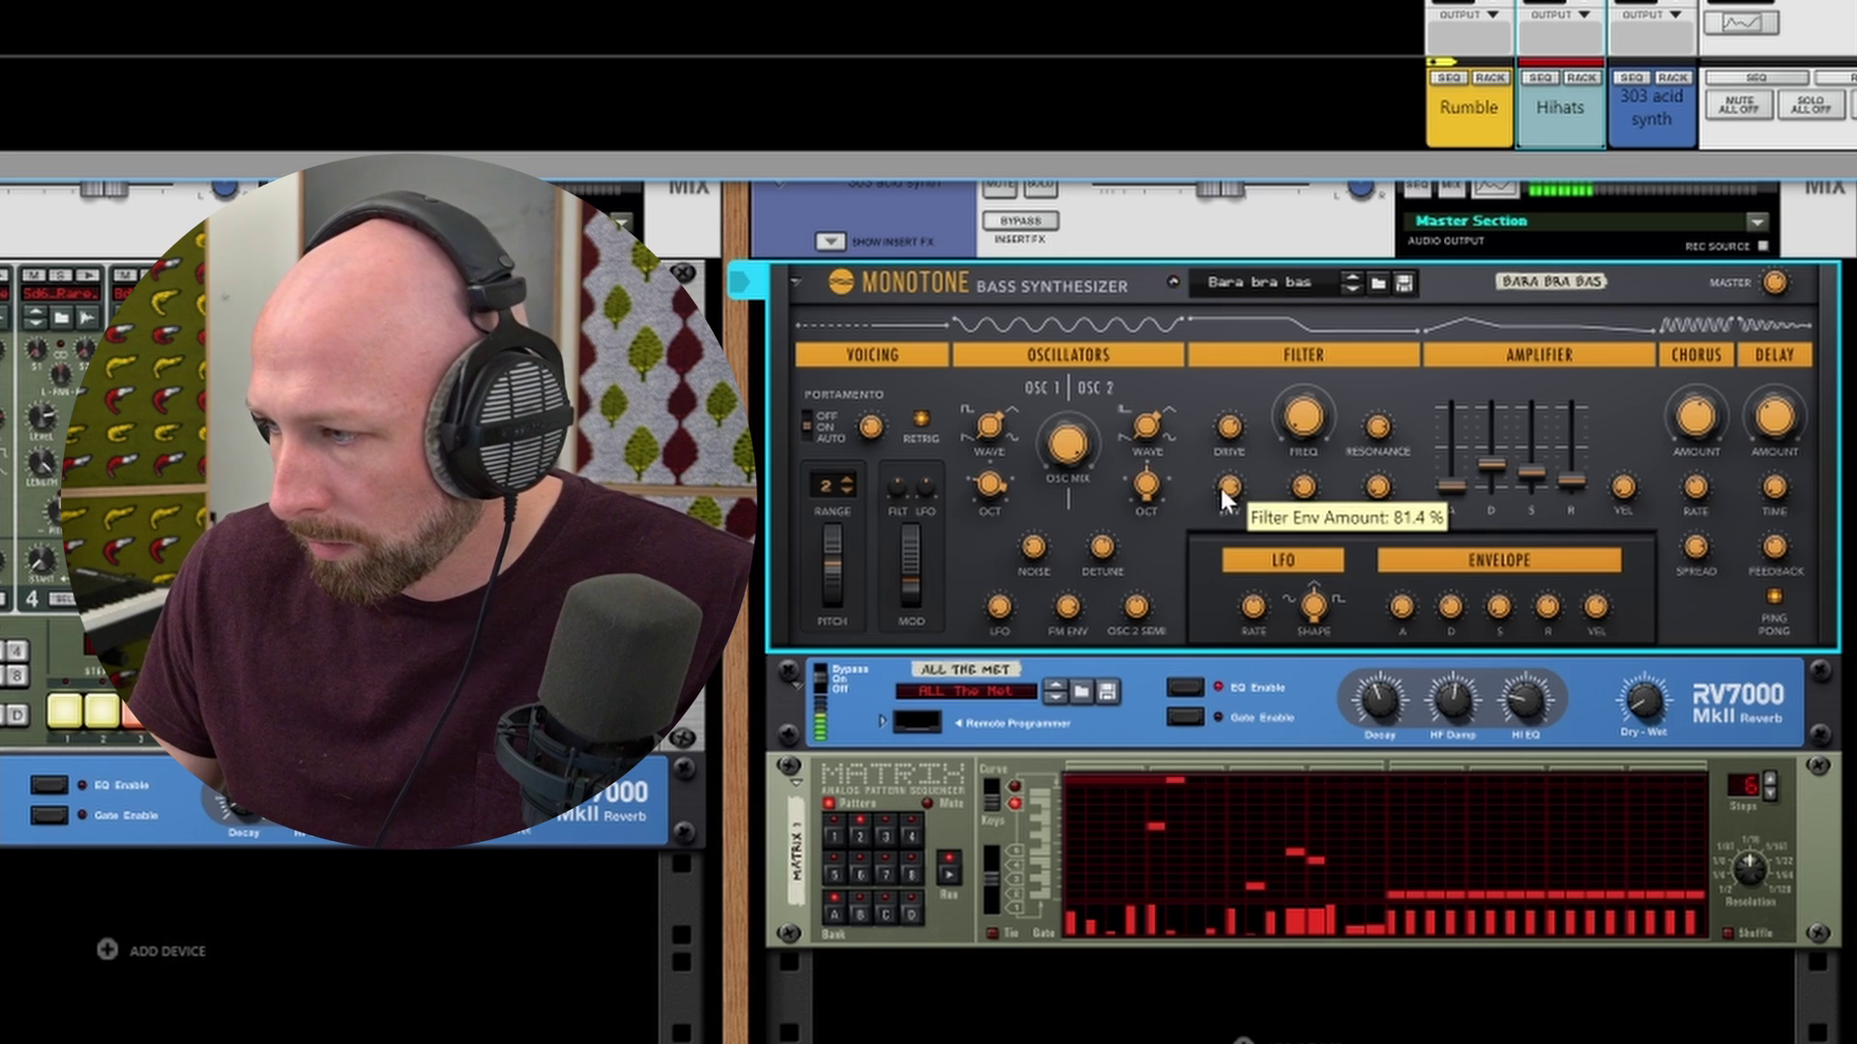
drag(1304, 386, 1311, 425)
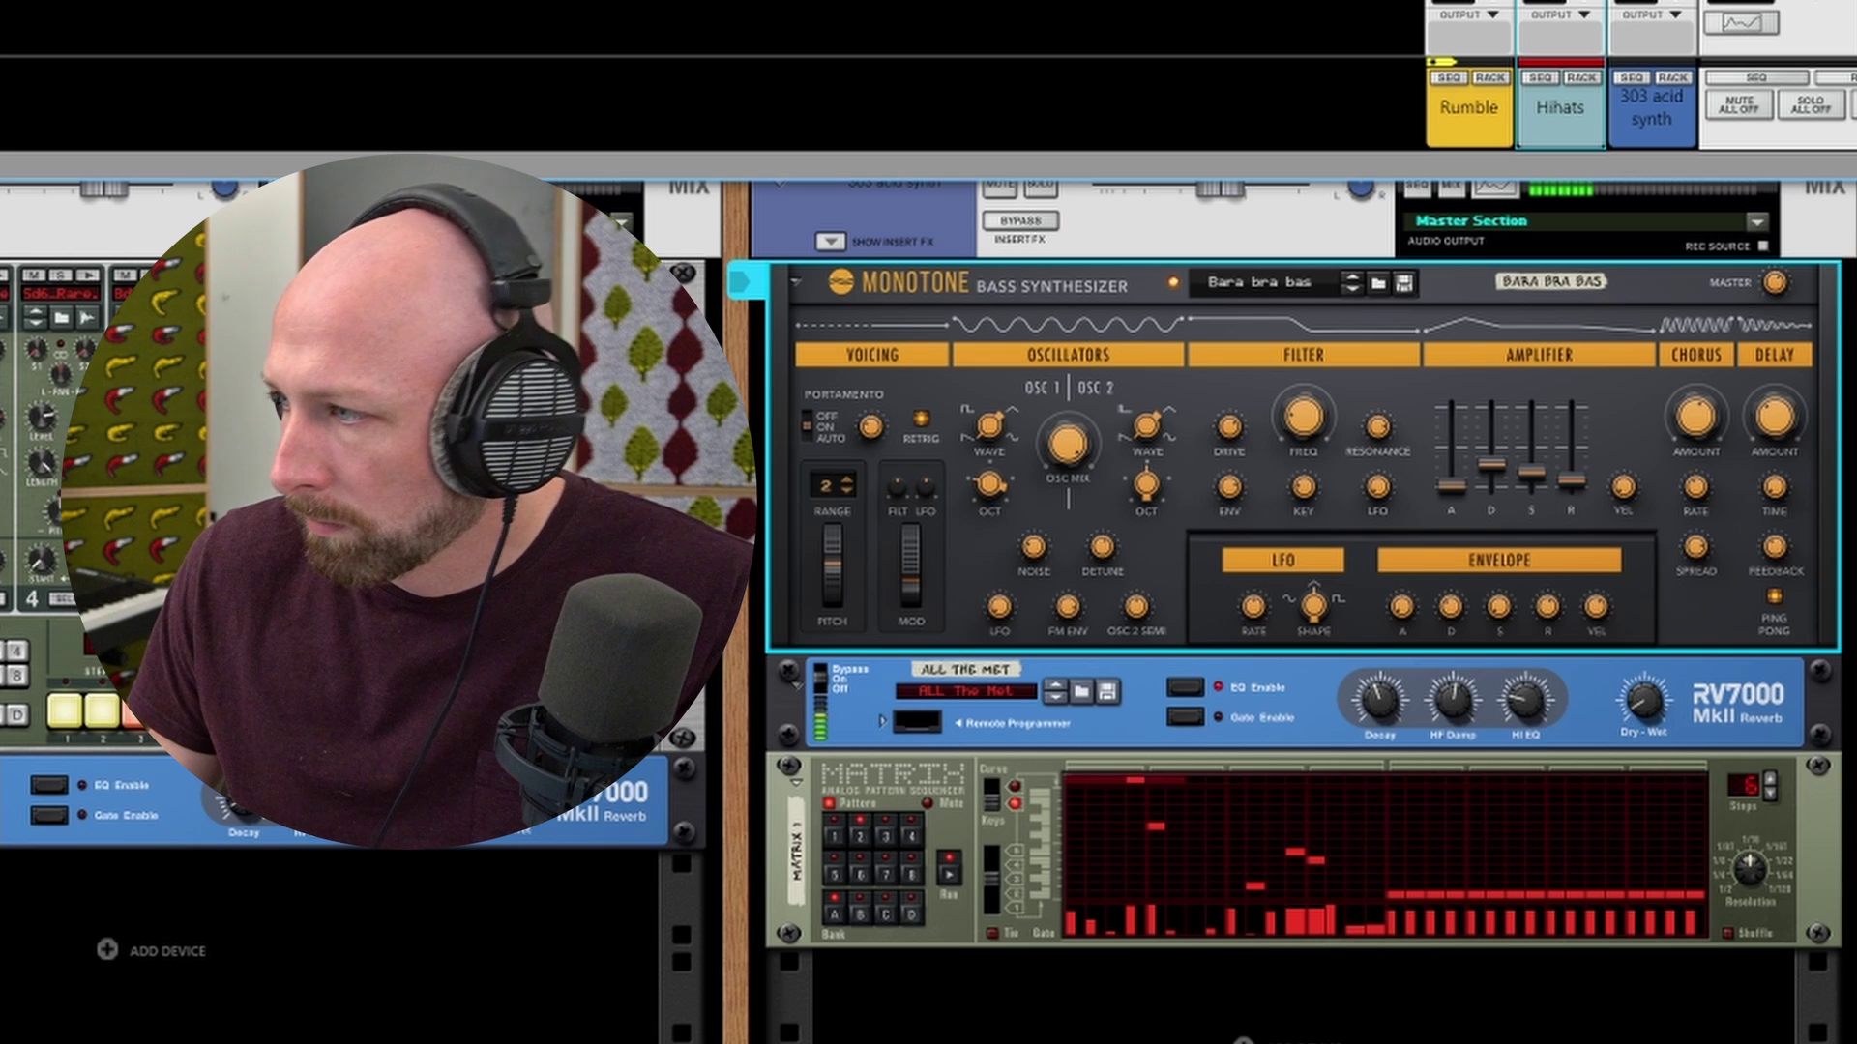
scroll(1296, 600, up, 1)
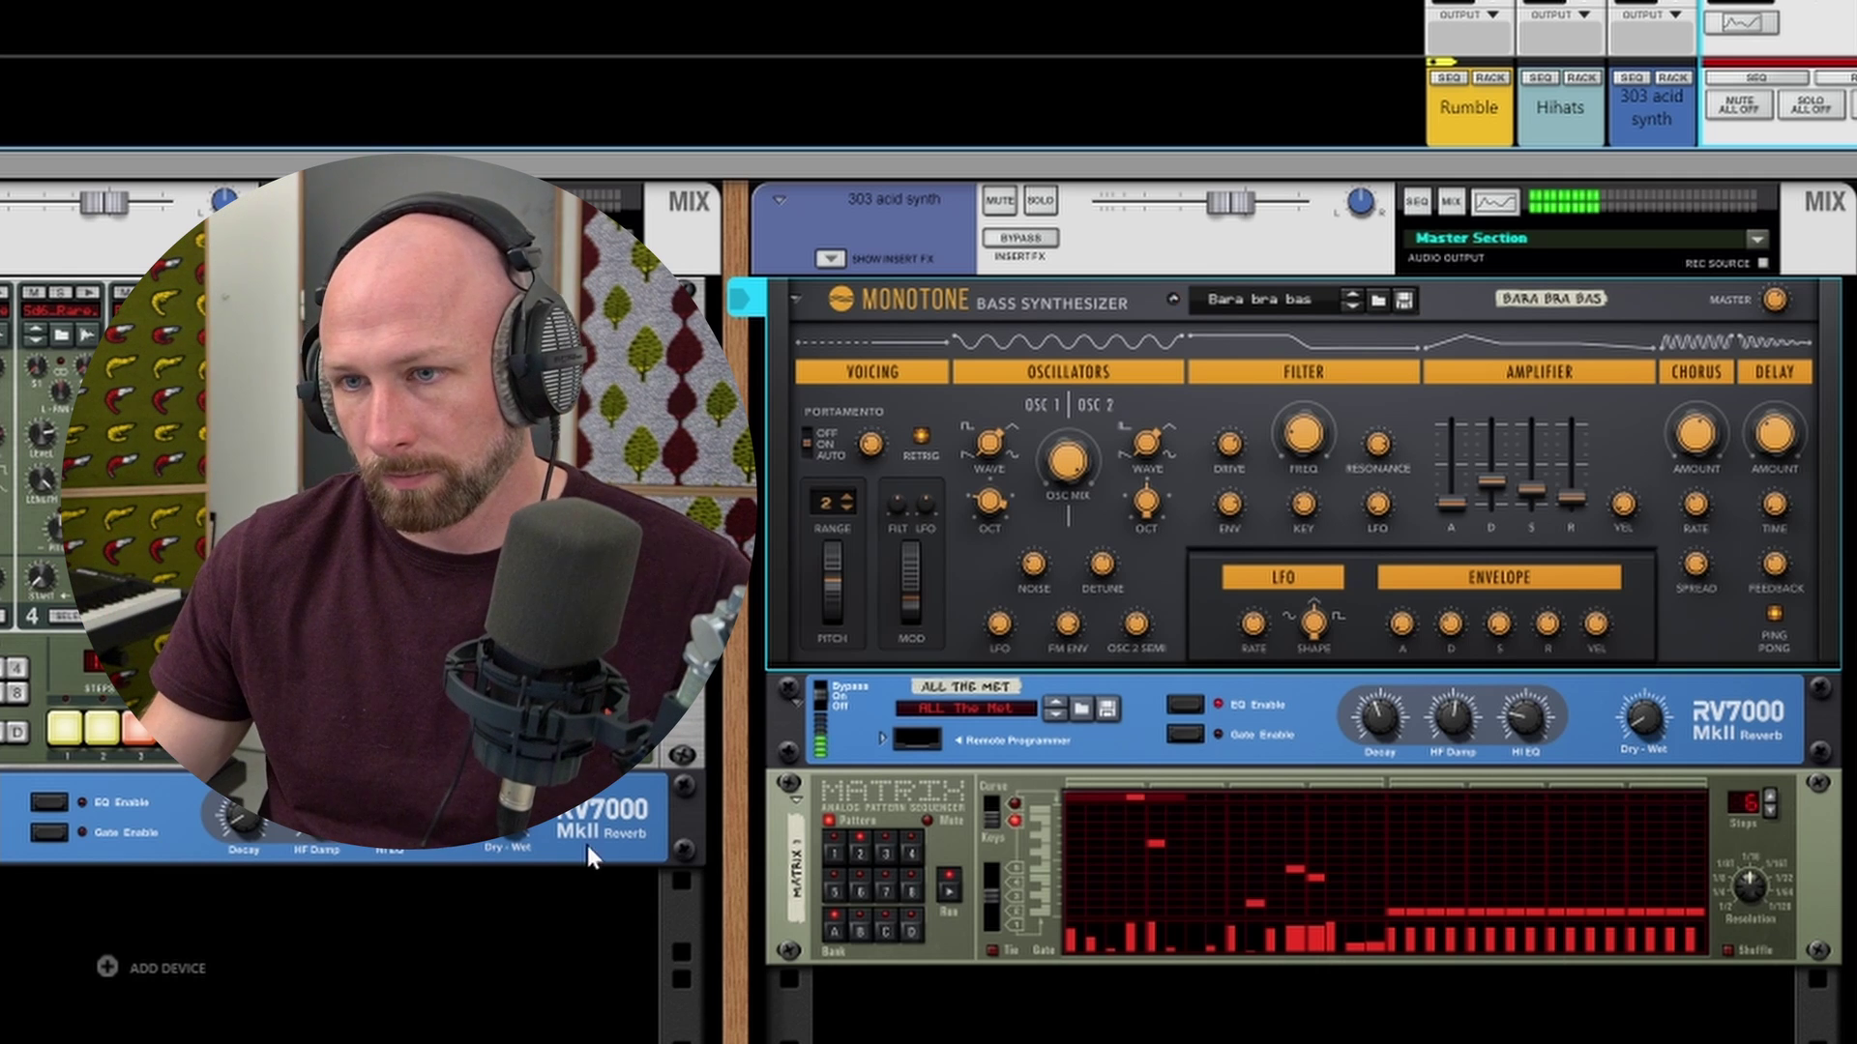
Listen to the full loop with the Matrix-driven acid line and stop playback
key(space)
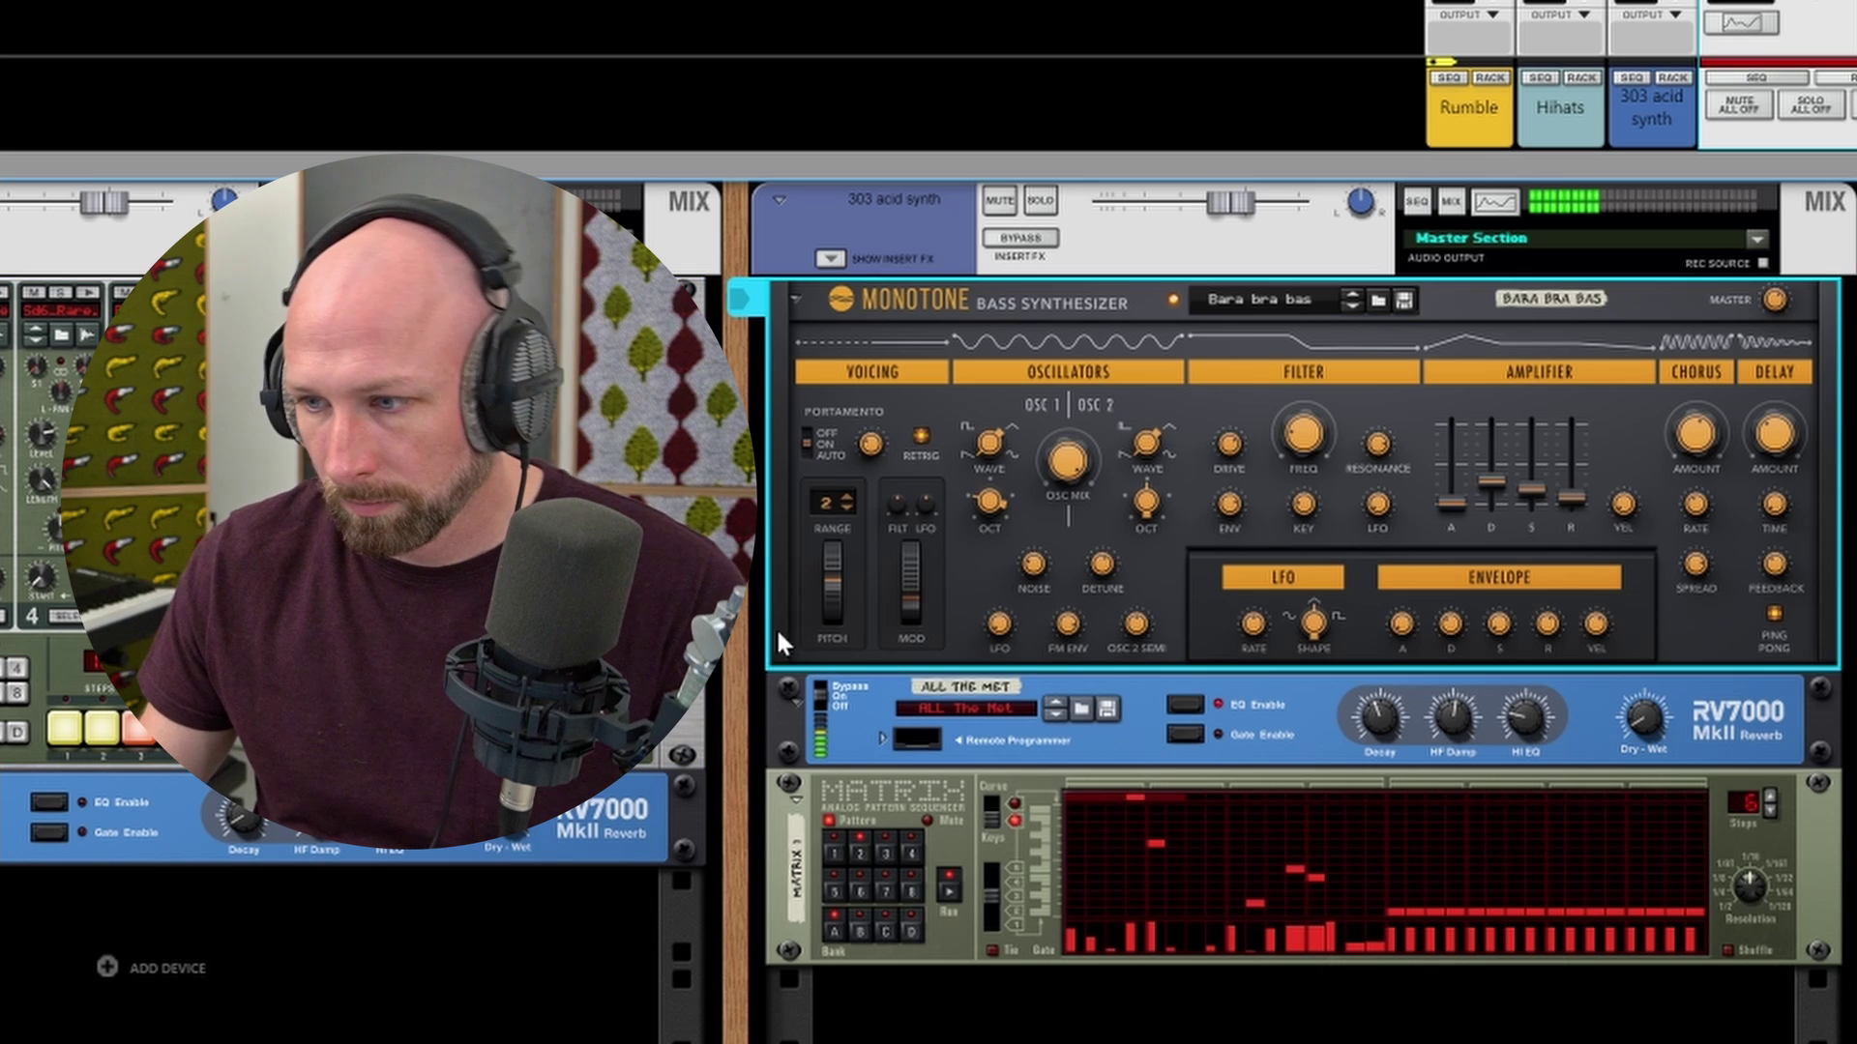
click(783, 820)
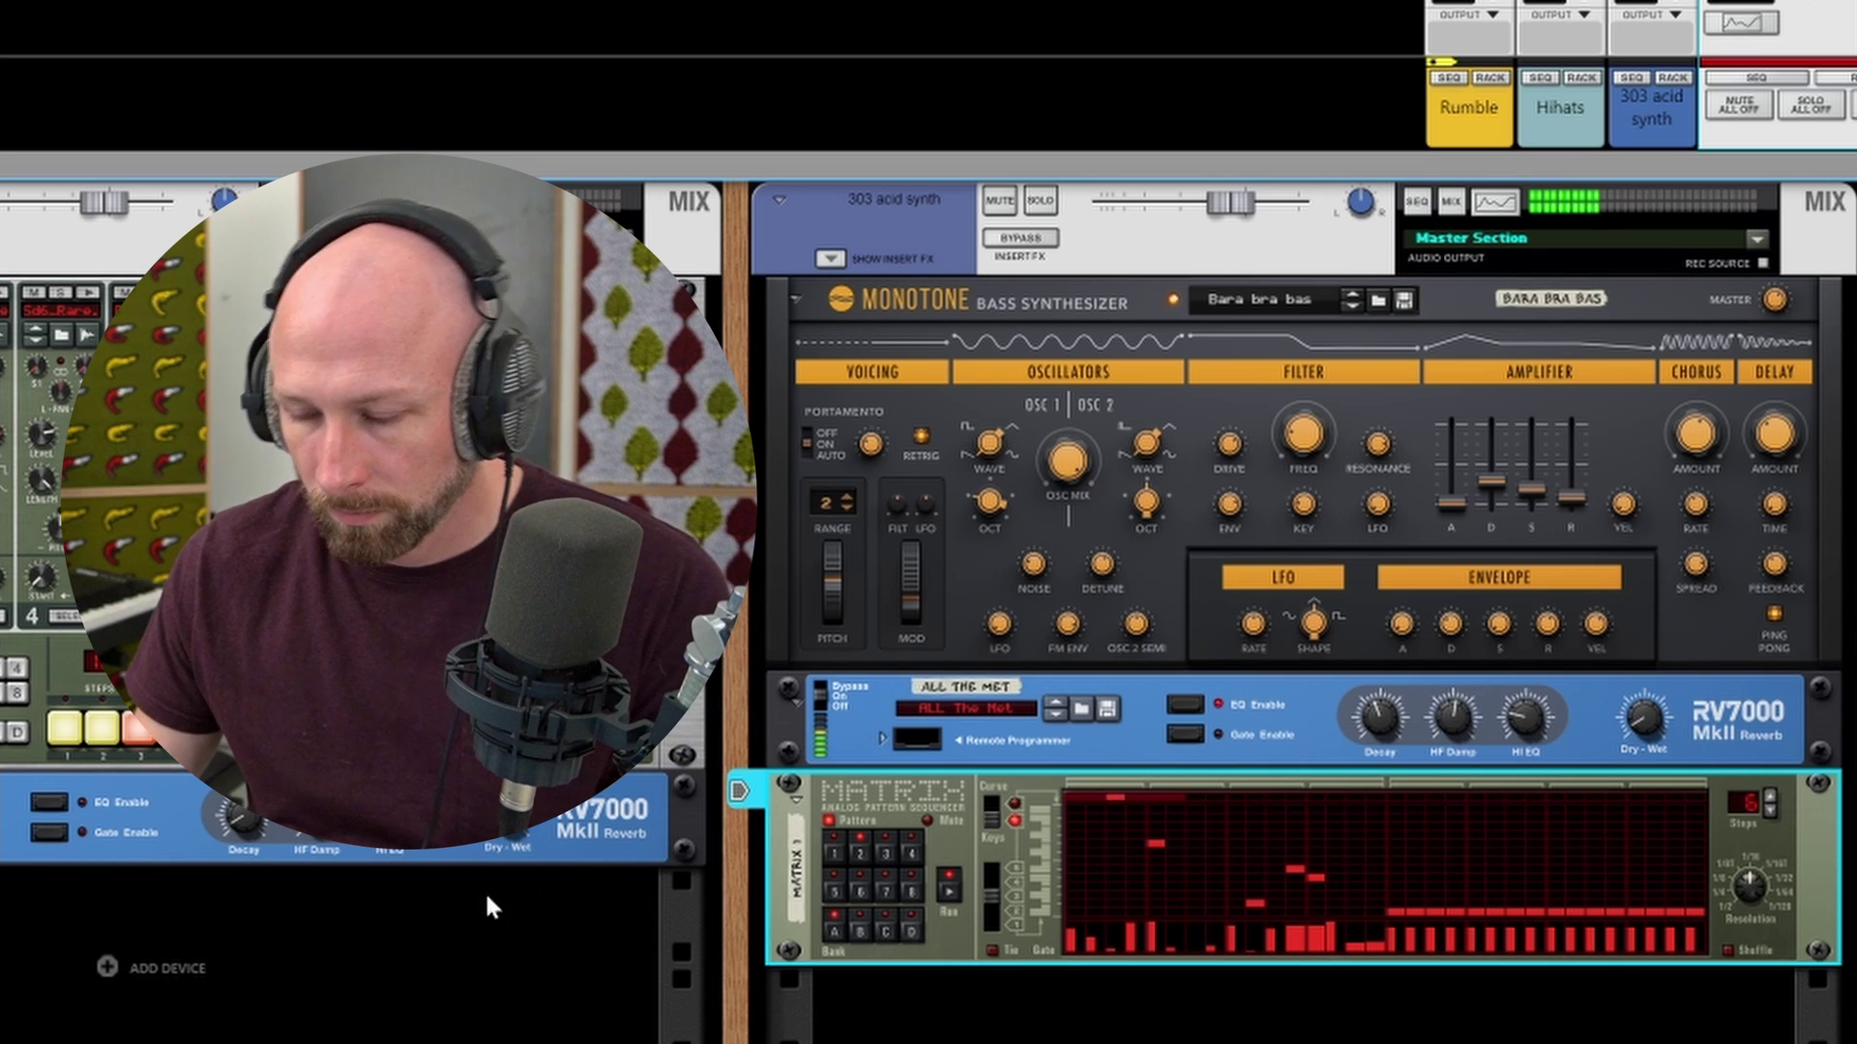
click(1521, 998)
key(space)
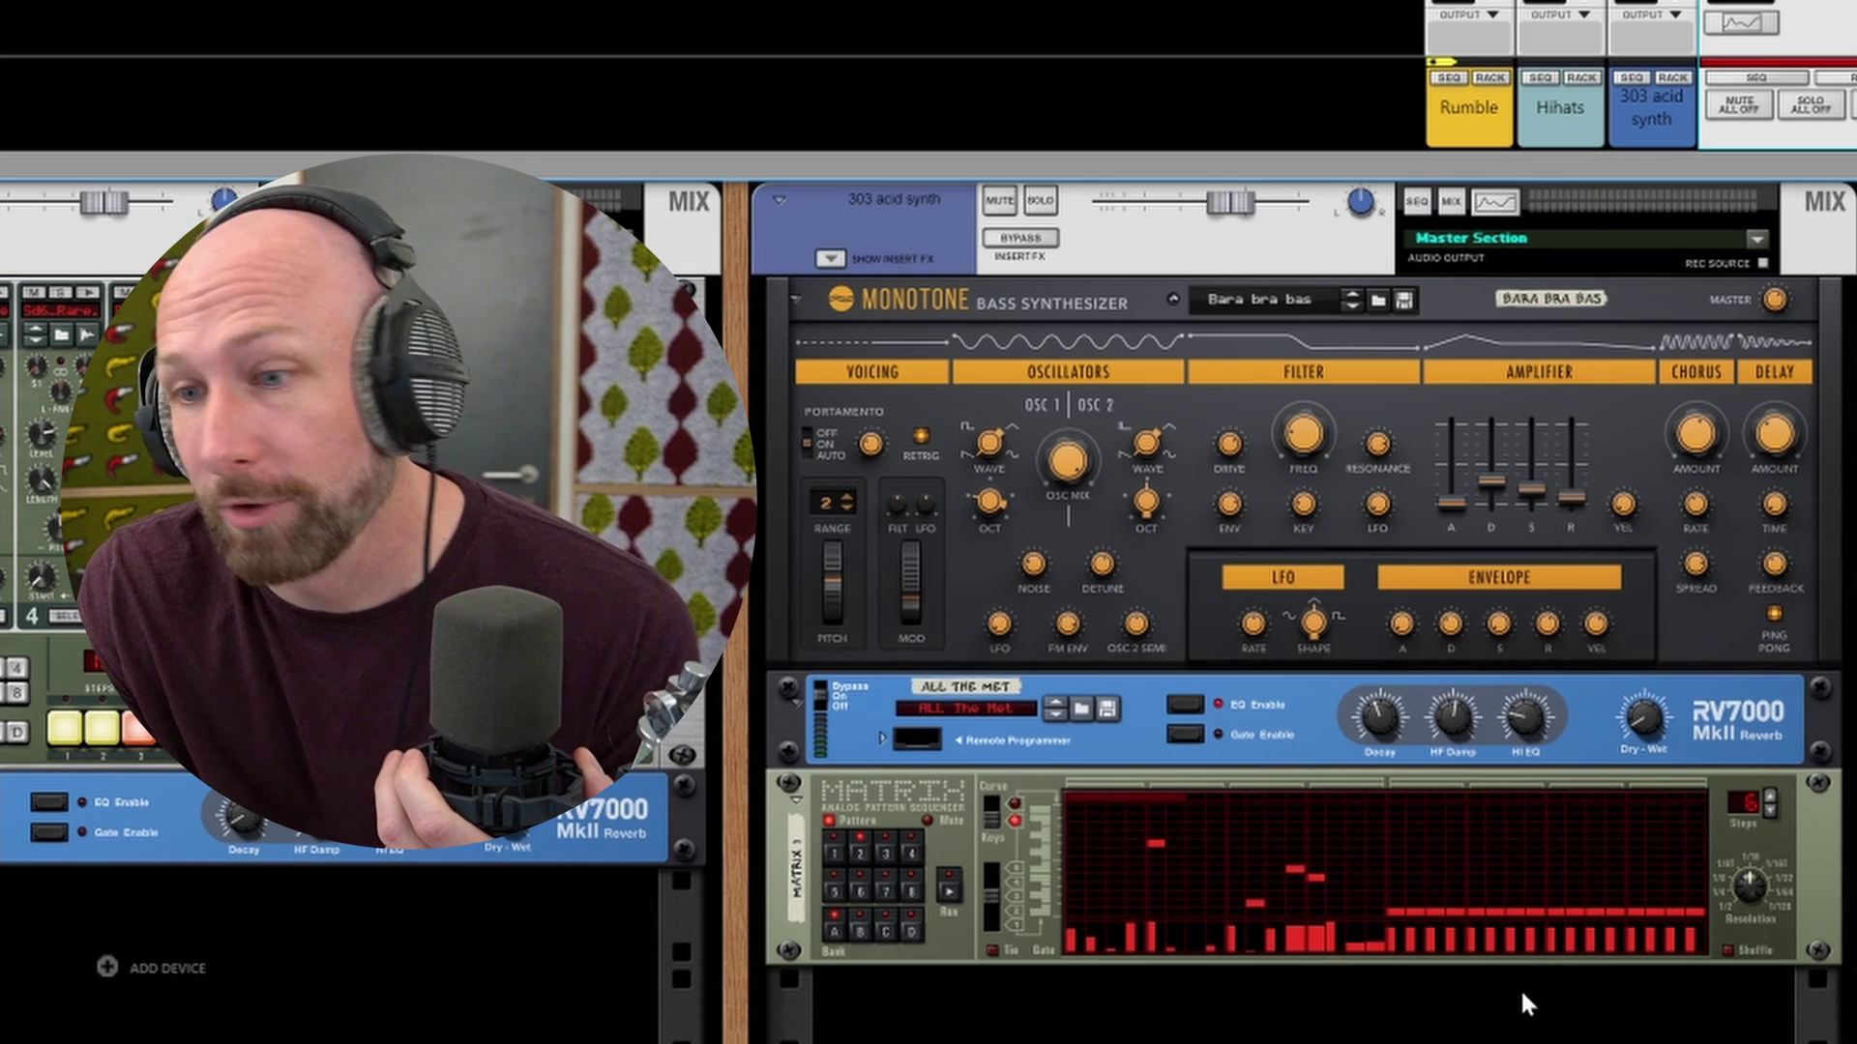